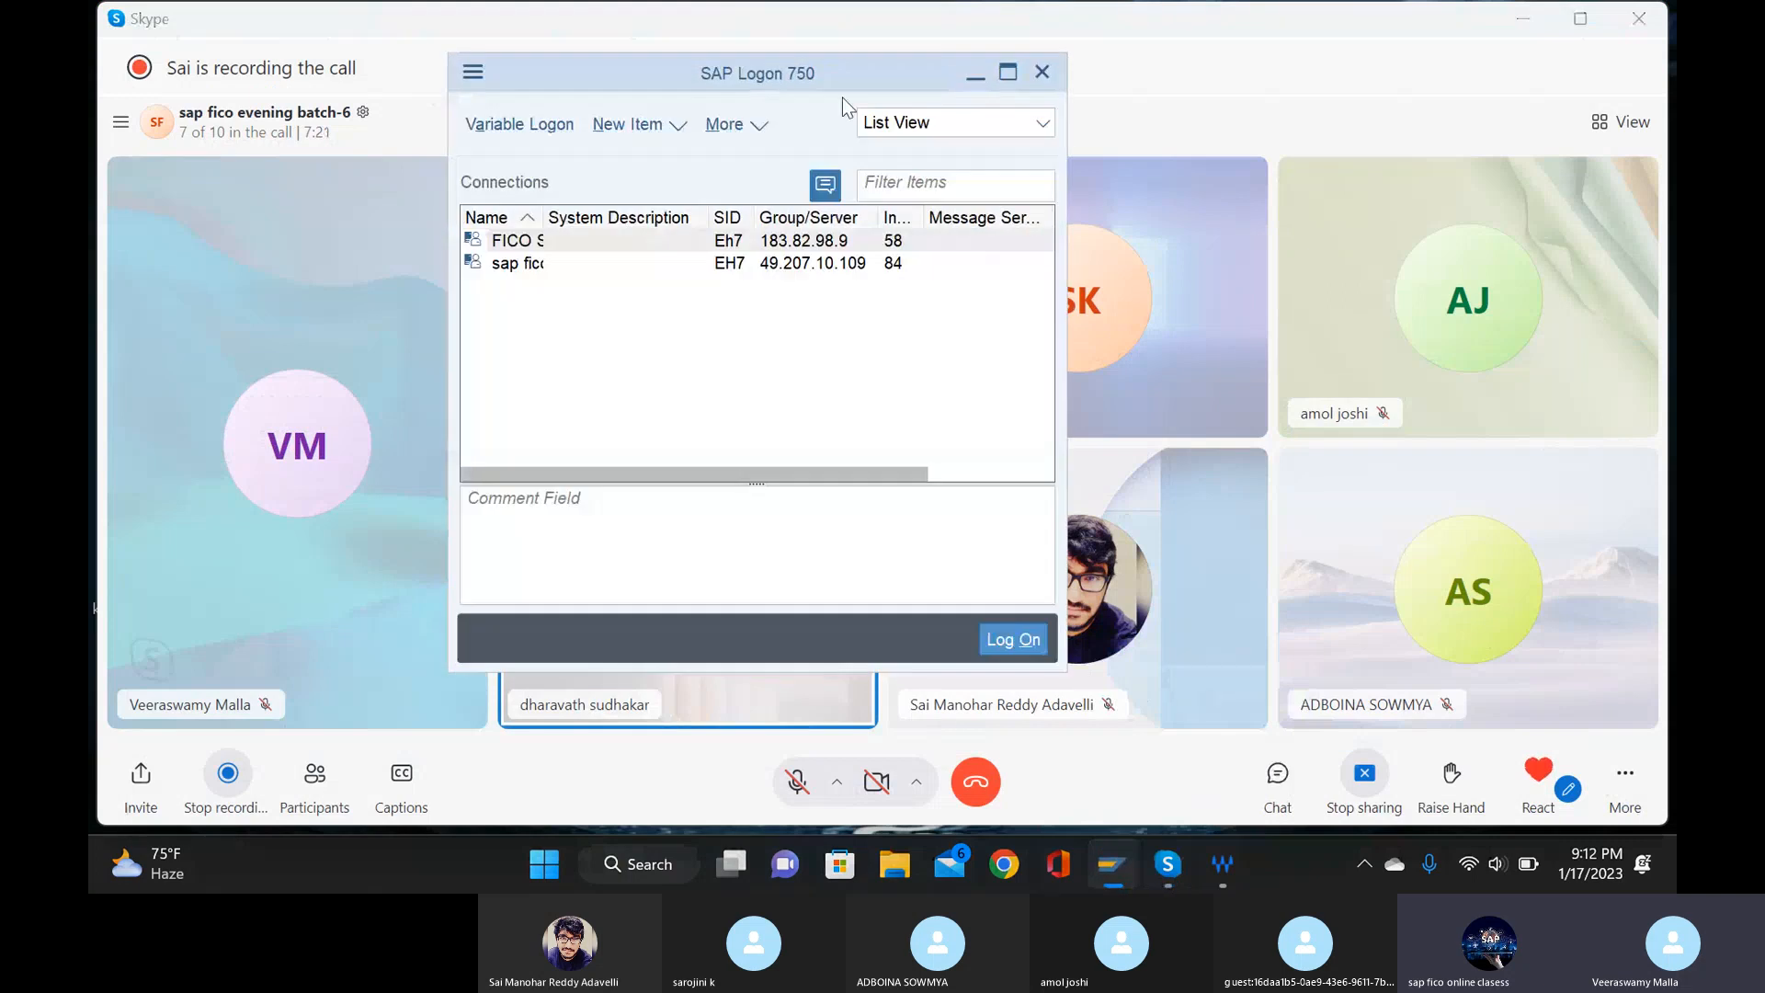
Log on to the first FICO connection with the user name and account password, ending any other logons in the system.
{"action": "double_click", "coordinate": [837, 241]}
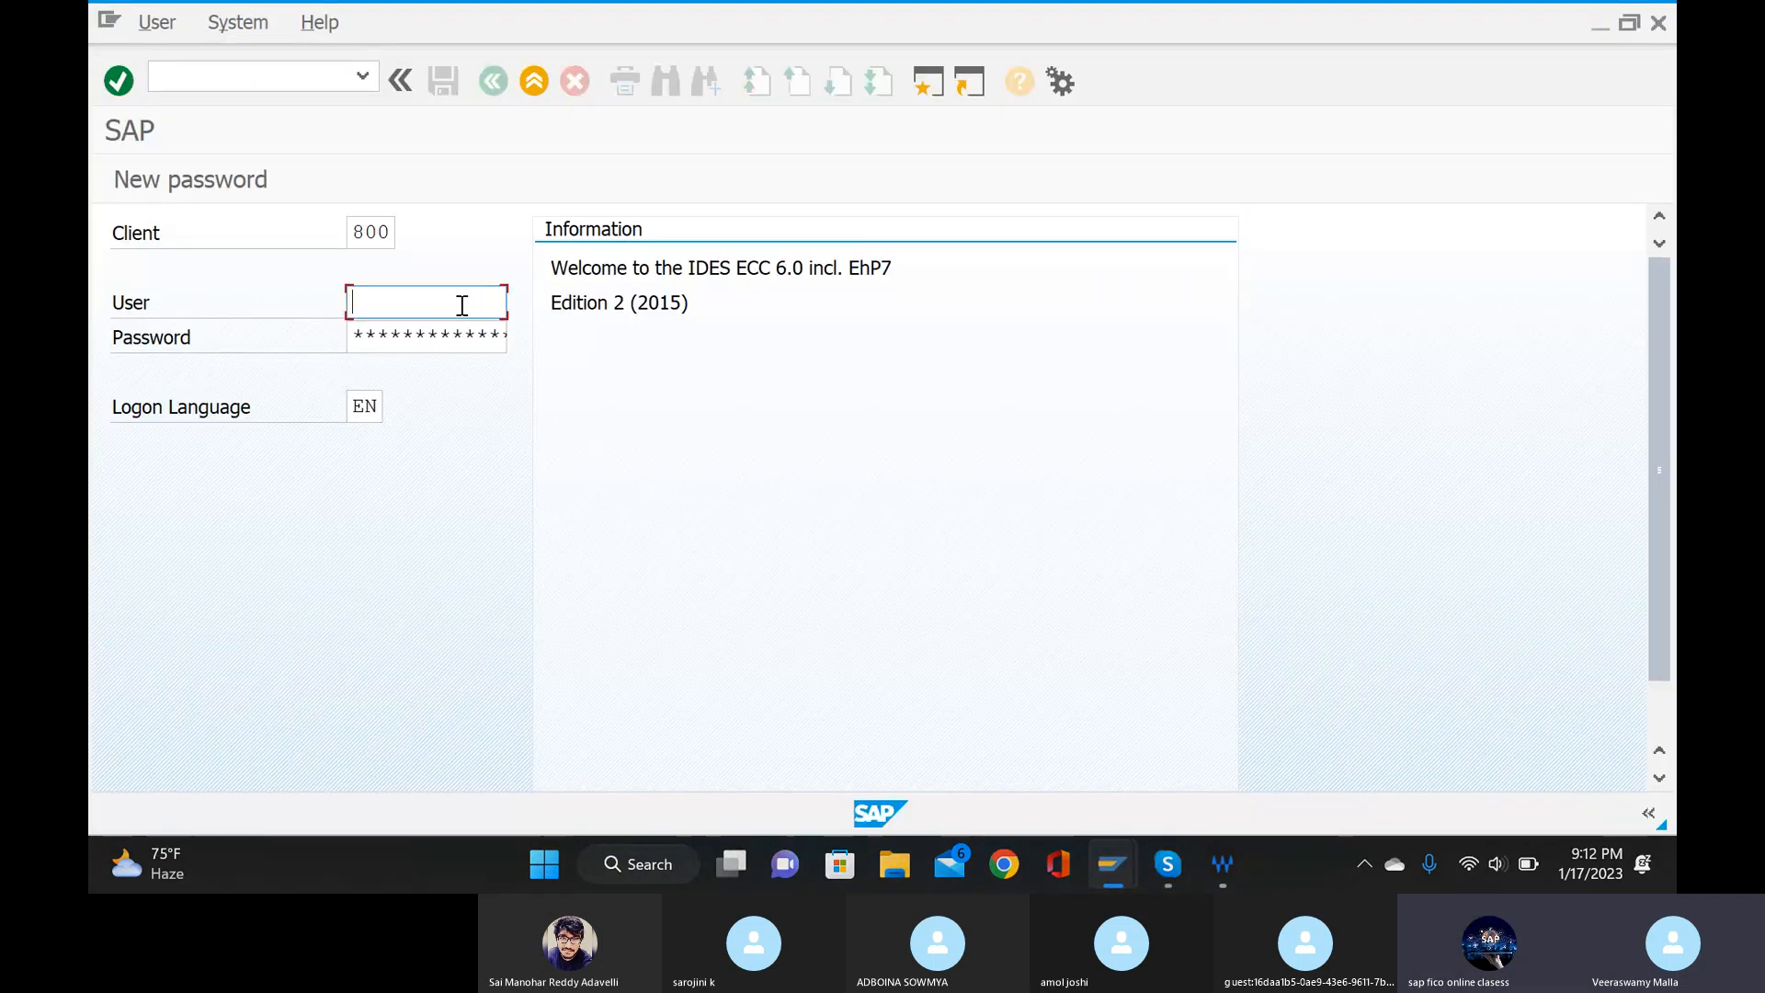
{"action": "type", "text": "S"}
{"action": "left_click", "coordinate": [456, 336]}
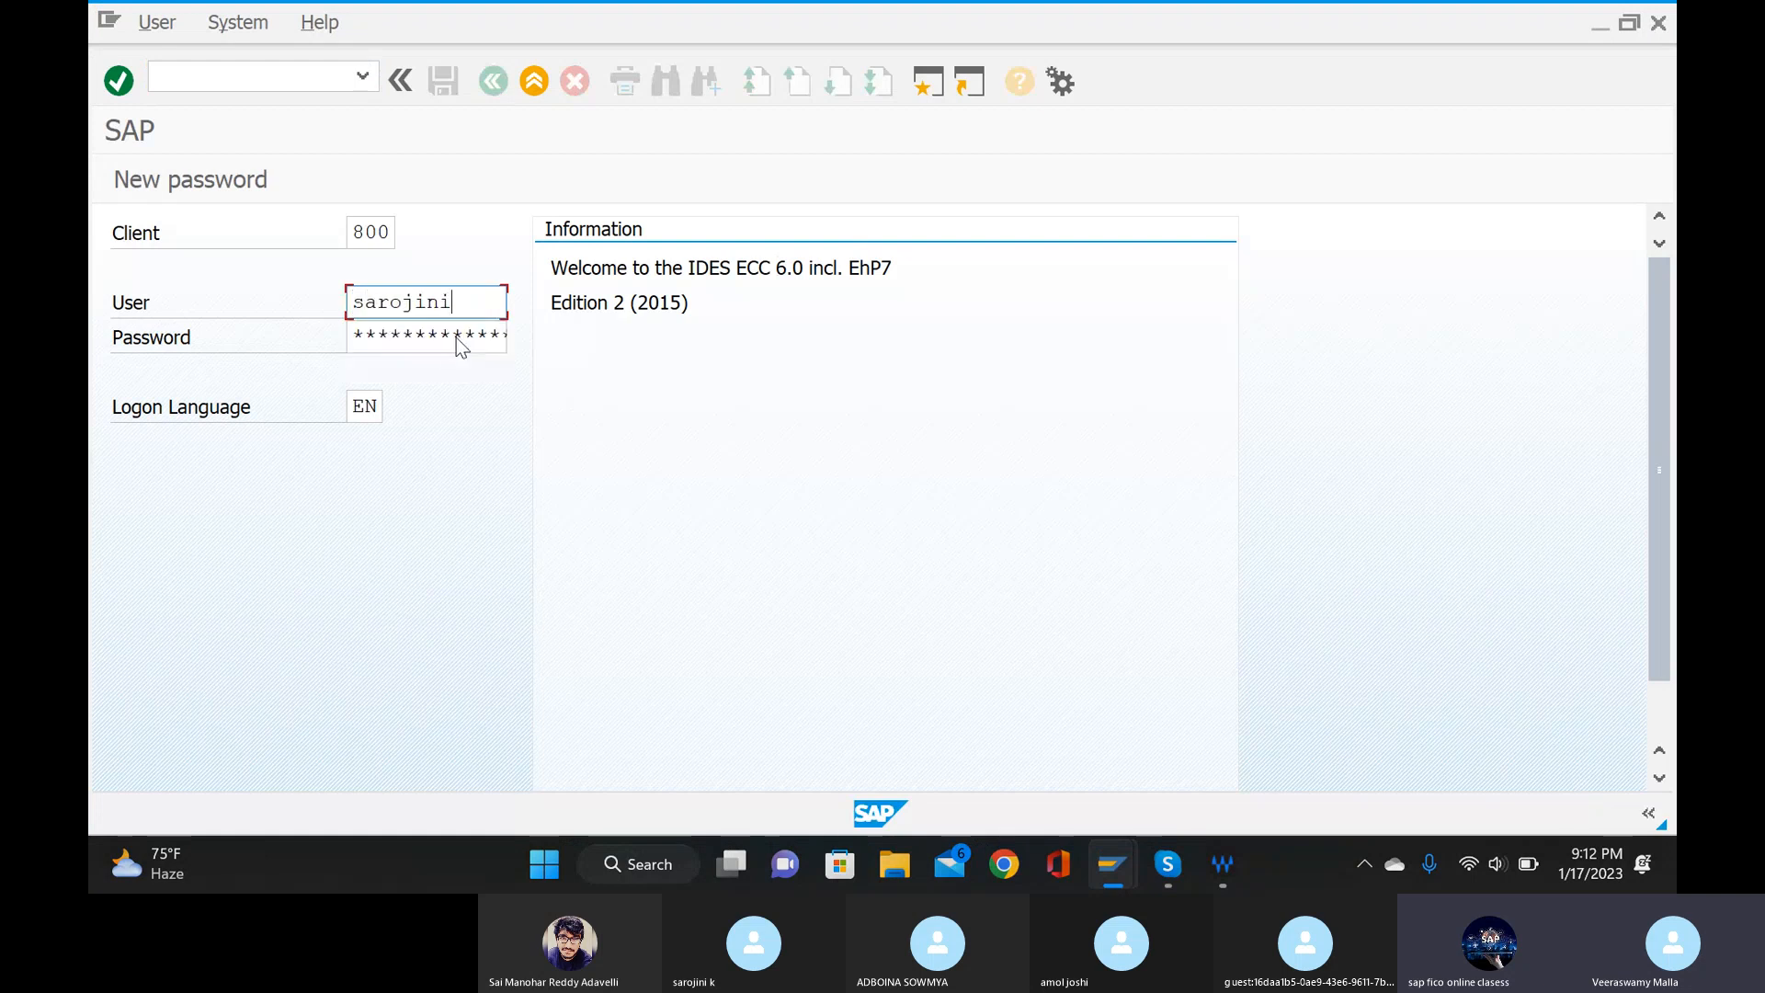
{"action": "left_click", "coordinate": [457, 339]}
{"action": "type", "text": "****"}
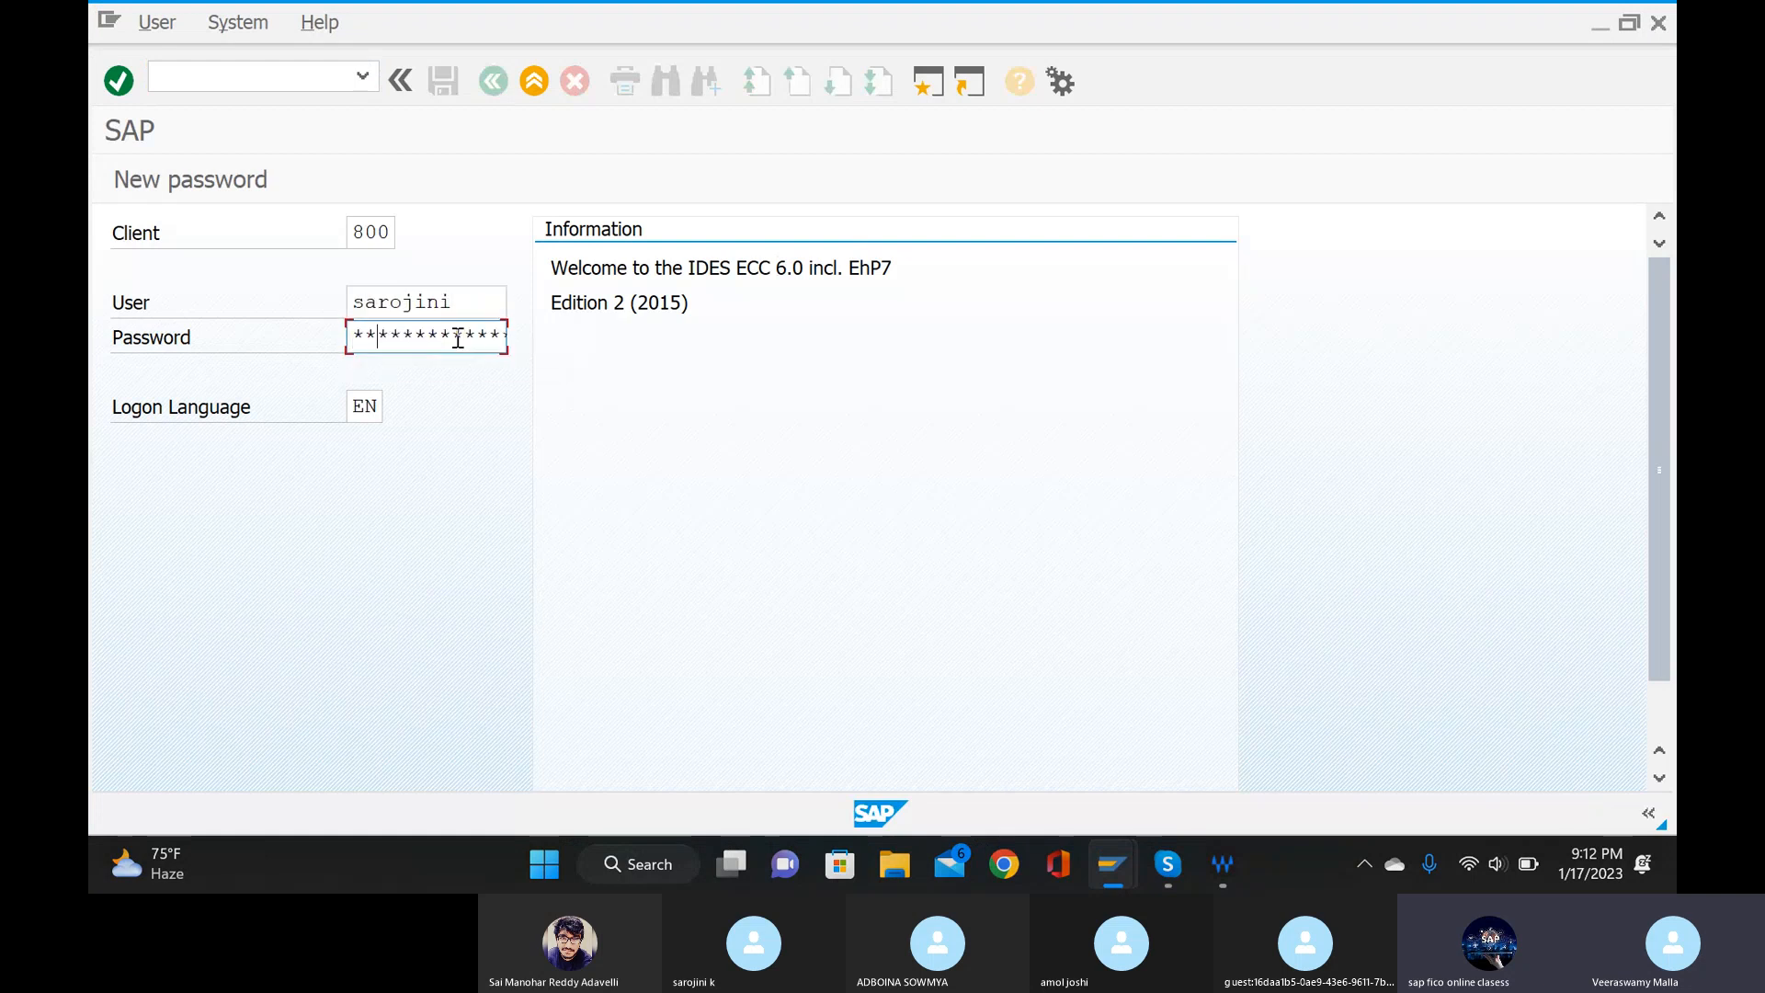
{"action": "type", "text": "*"}
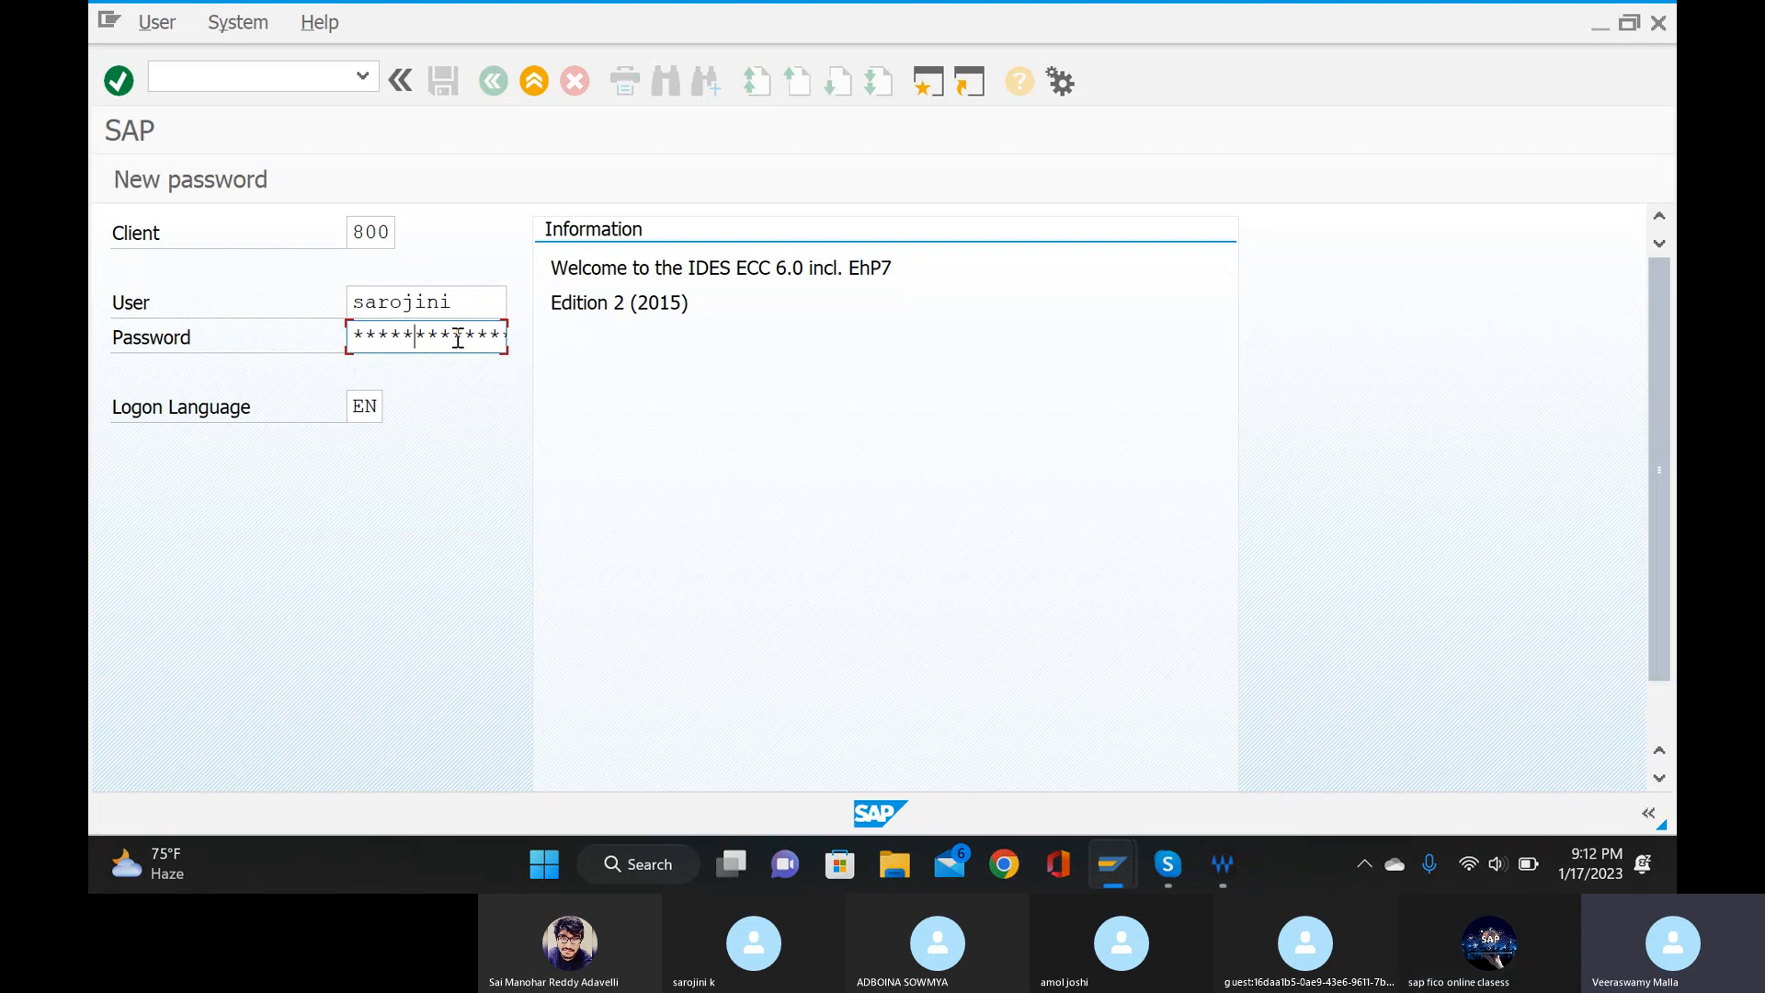
{"action": "key", "text": "Return"}
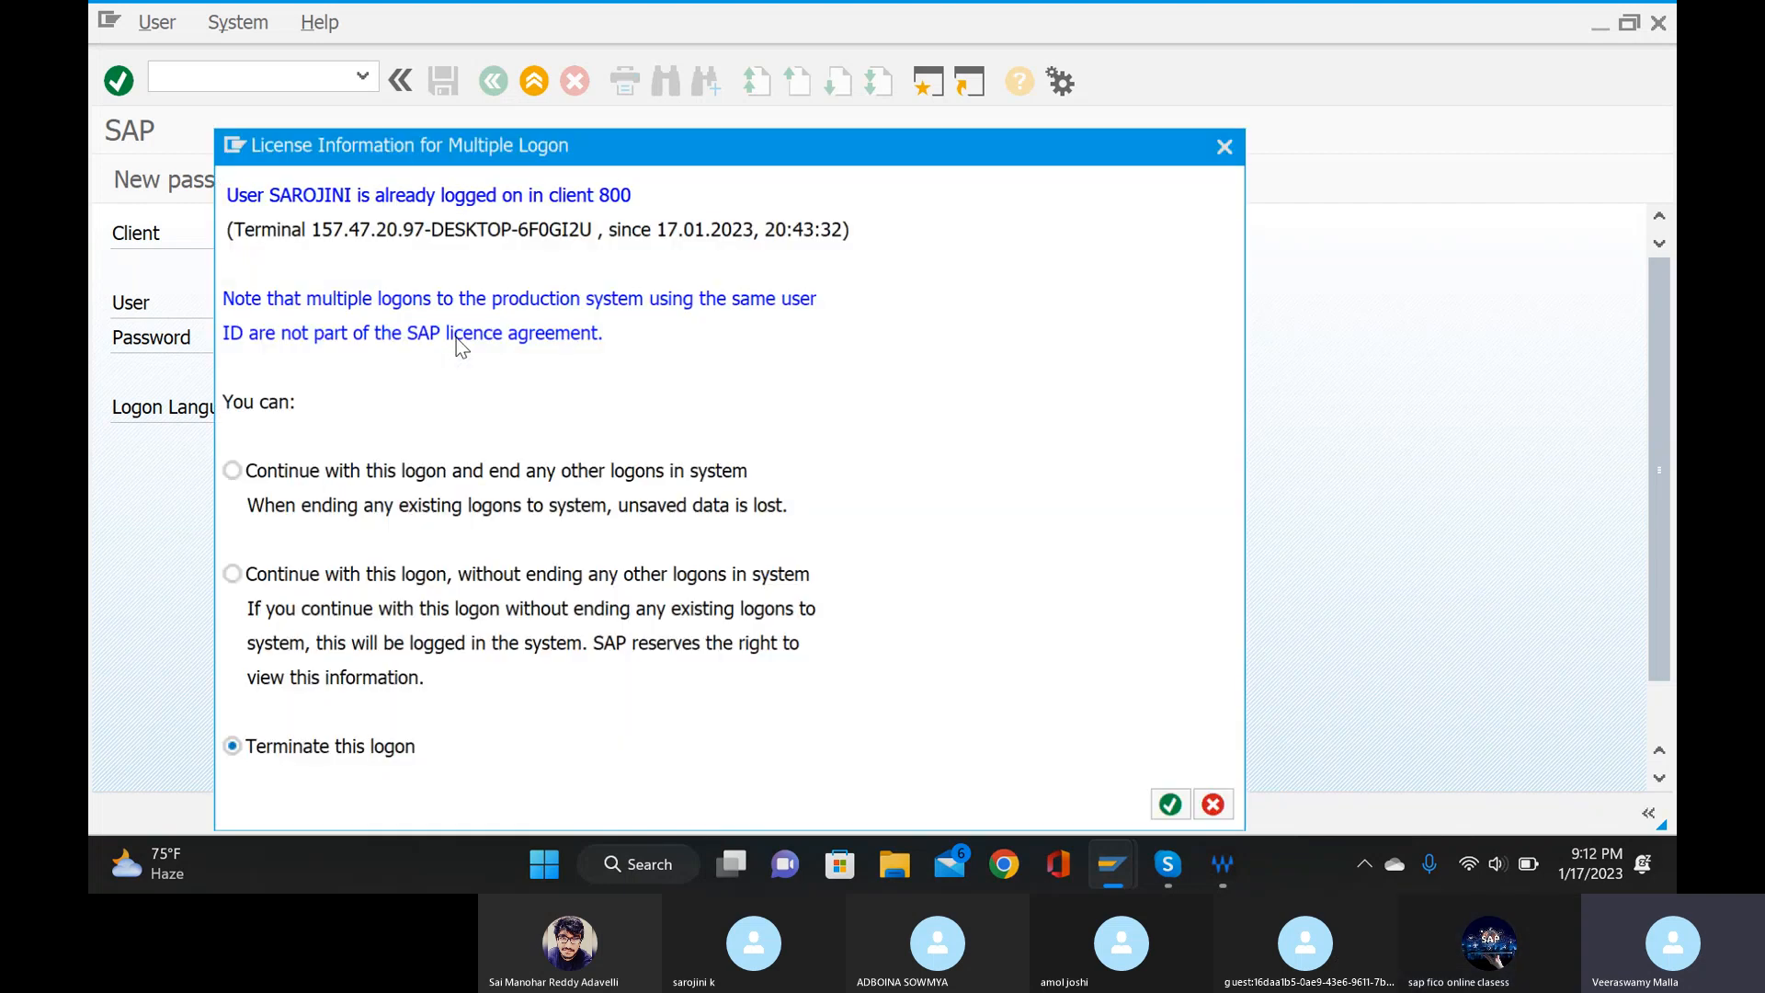
{"action": "left_click", "coordinate": [228, 470]}
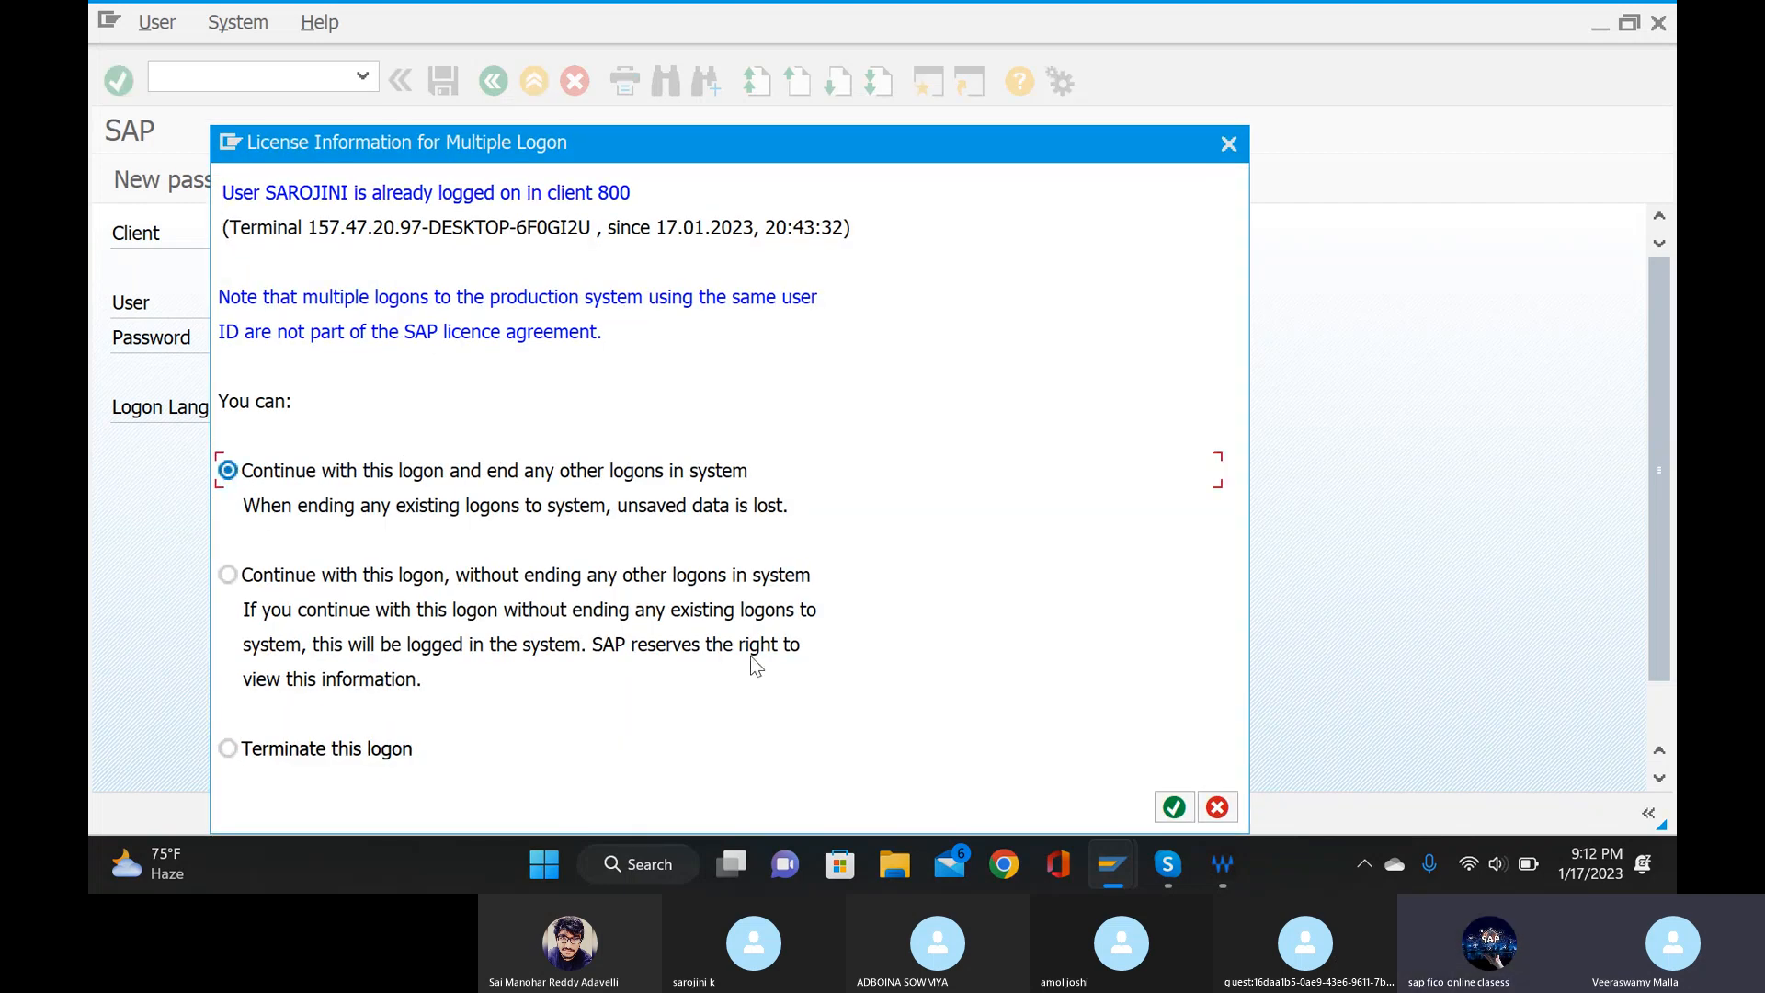
{"action": "left_click", "coordinate": [1171, 809]}
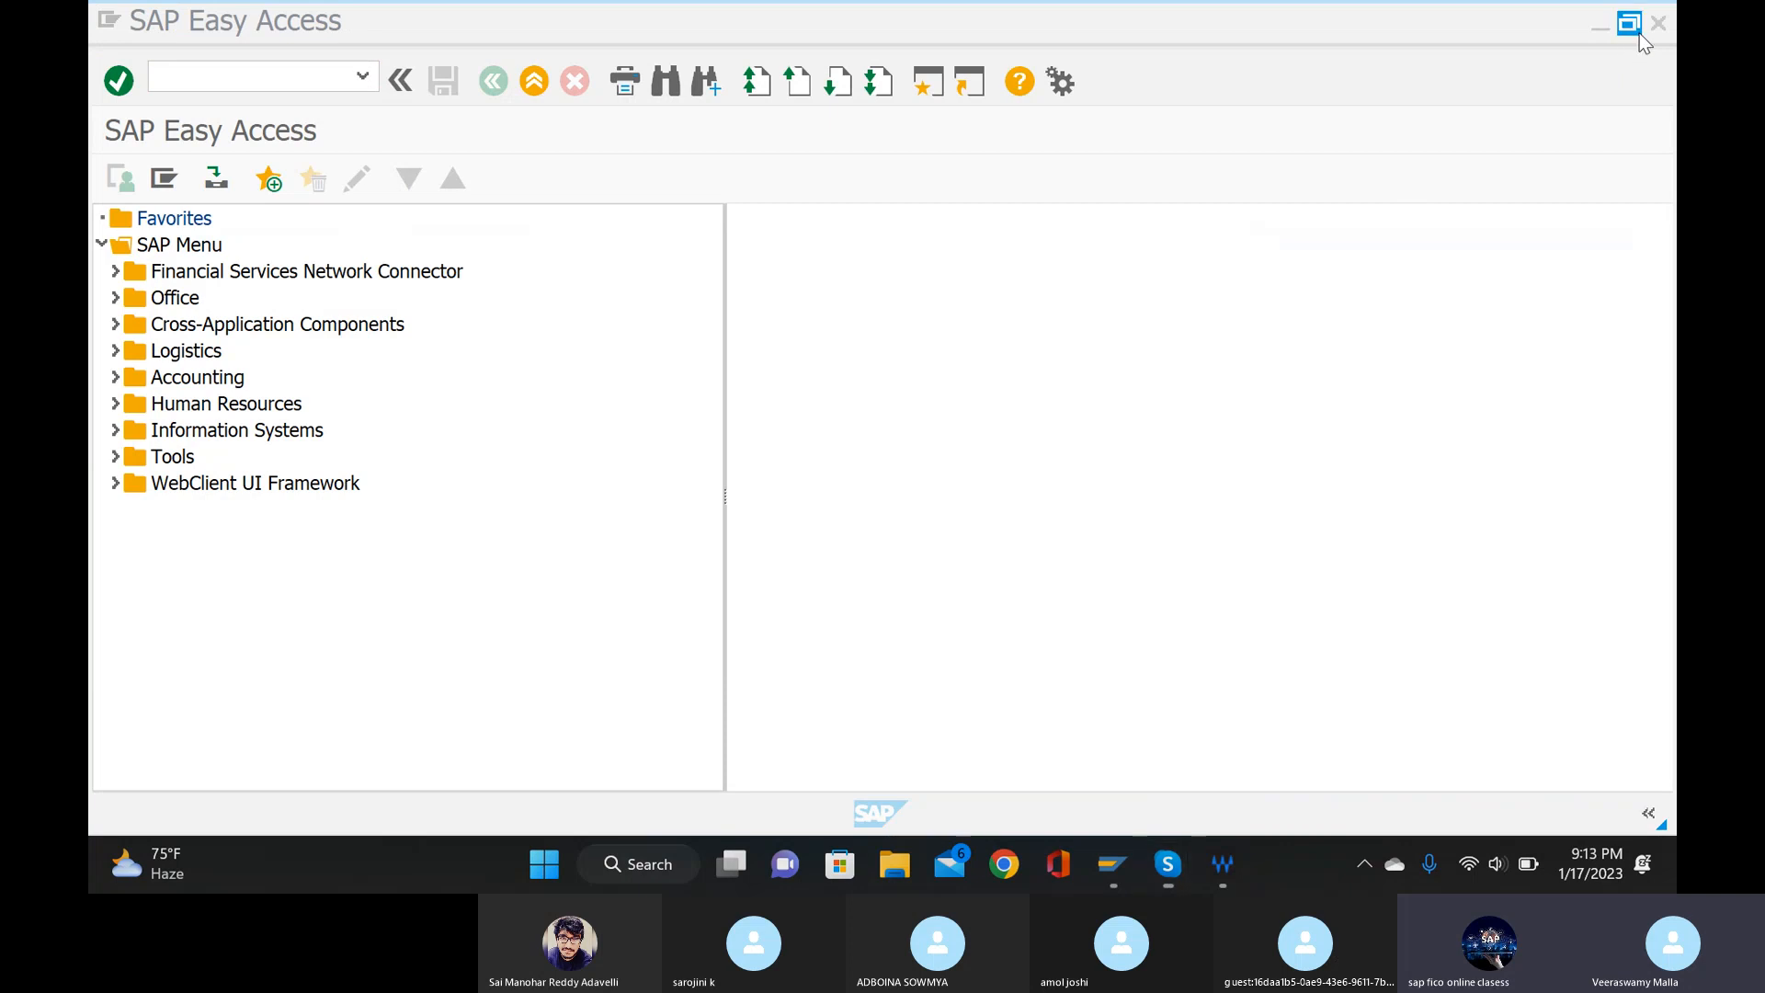
Open transaction FBS1 to enter an accrual/deferral document.
{"action": "left_click", "coordinate": [241, 75]}
{"action": "type", "text": "F"}
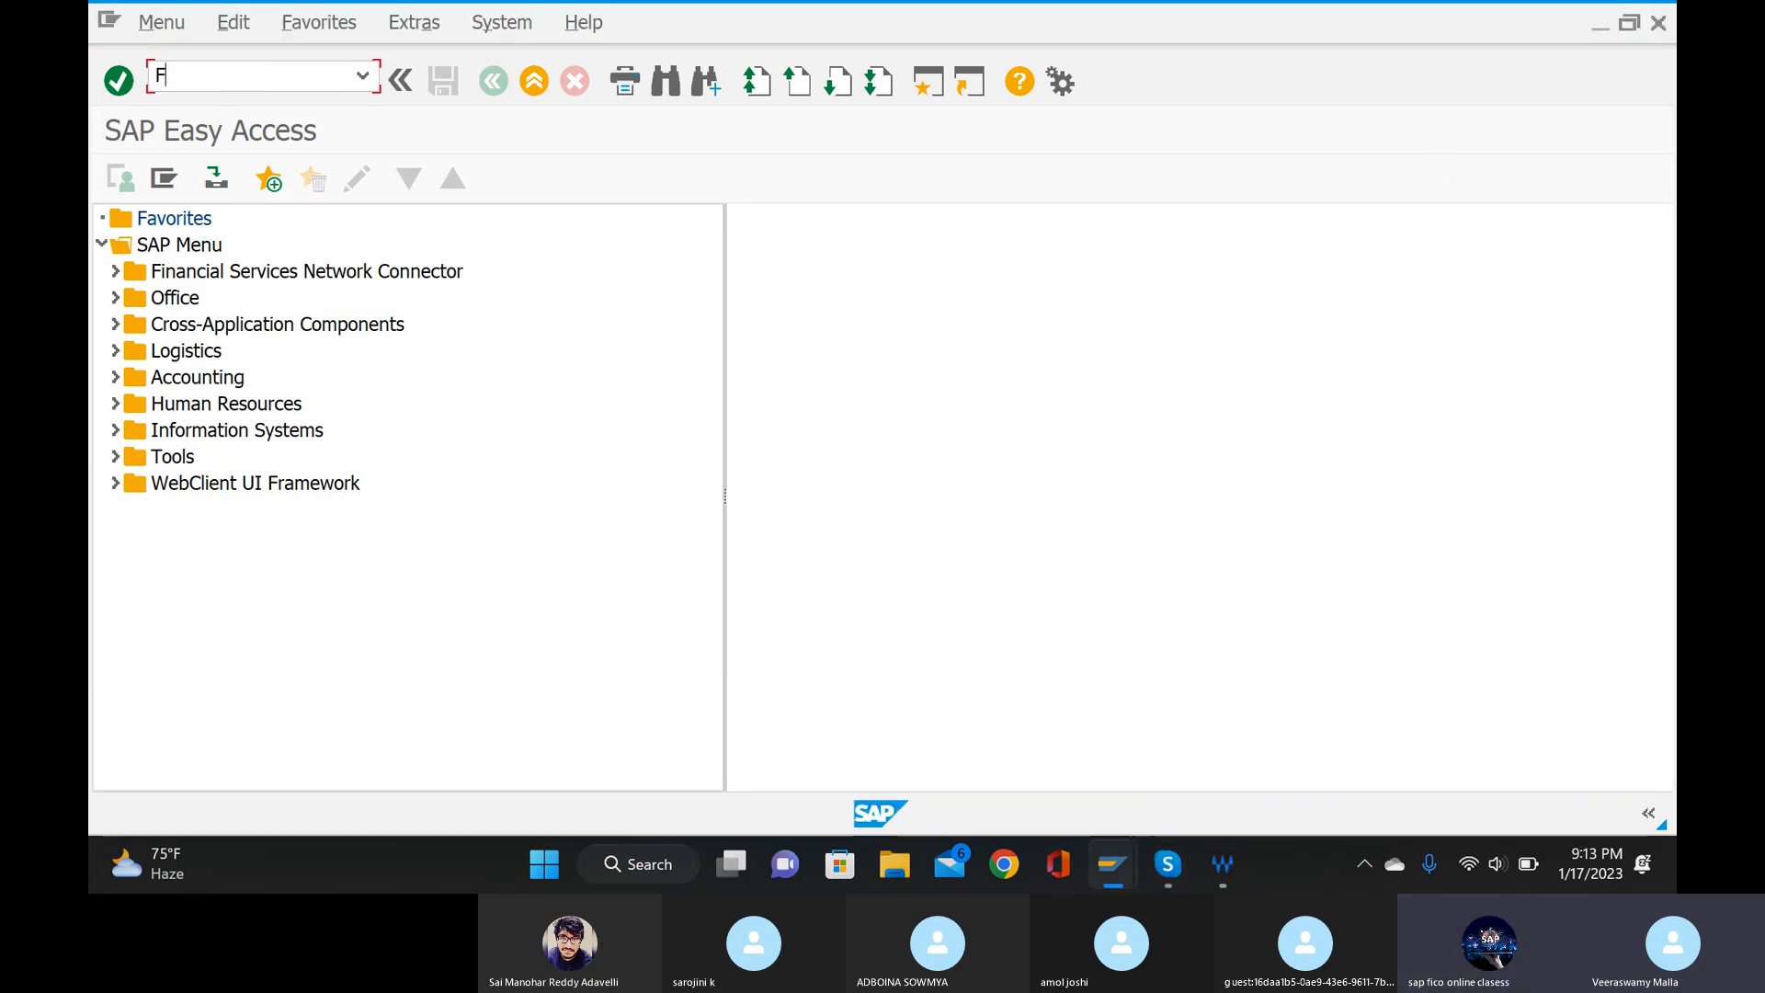
{"action": "type", "text": "BS1"}
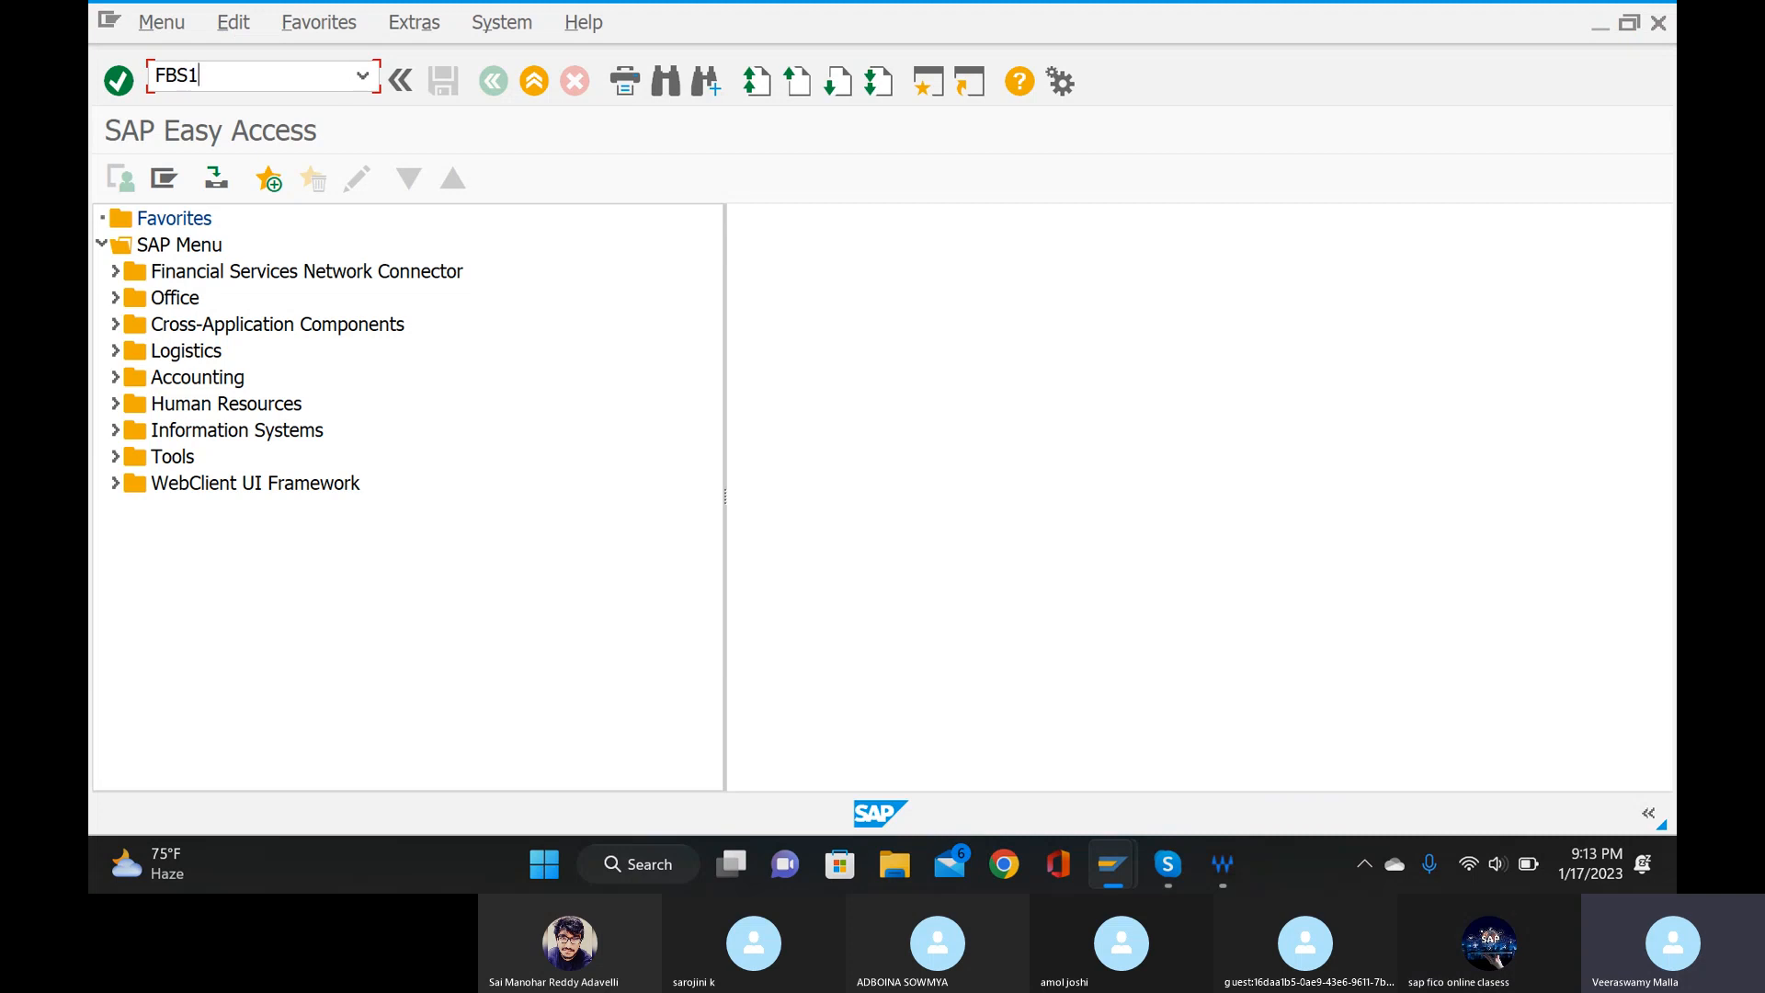
{"action": "key", "text": "Return"}
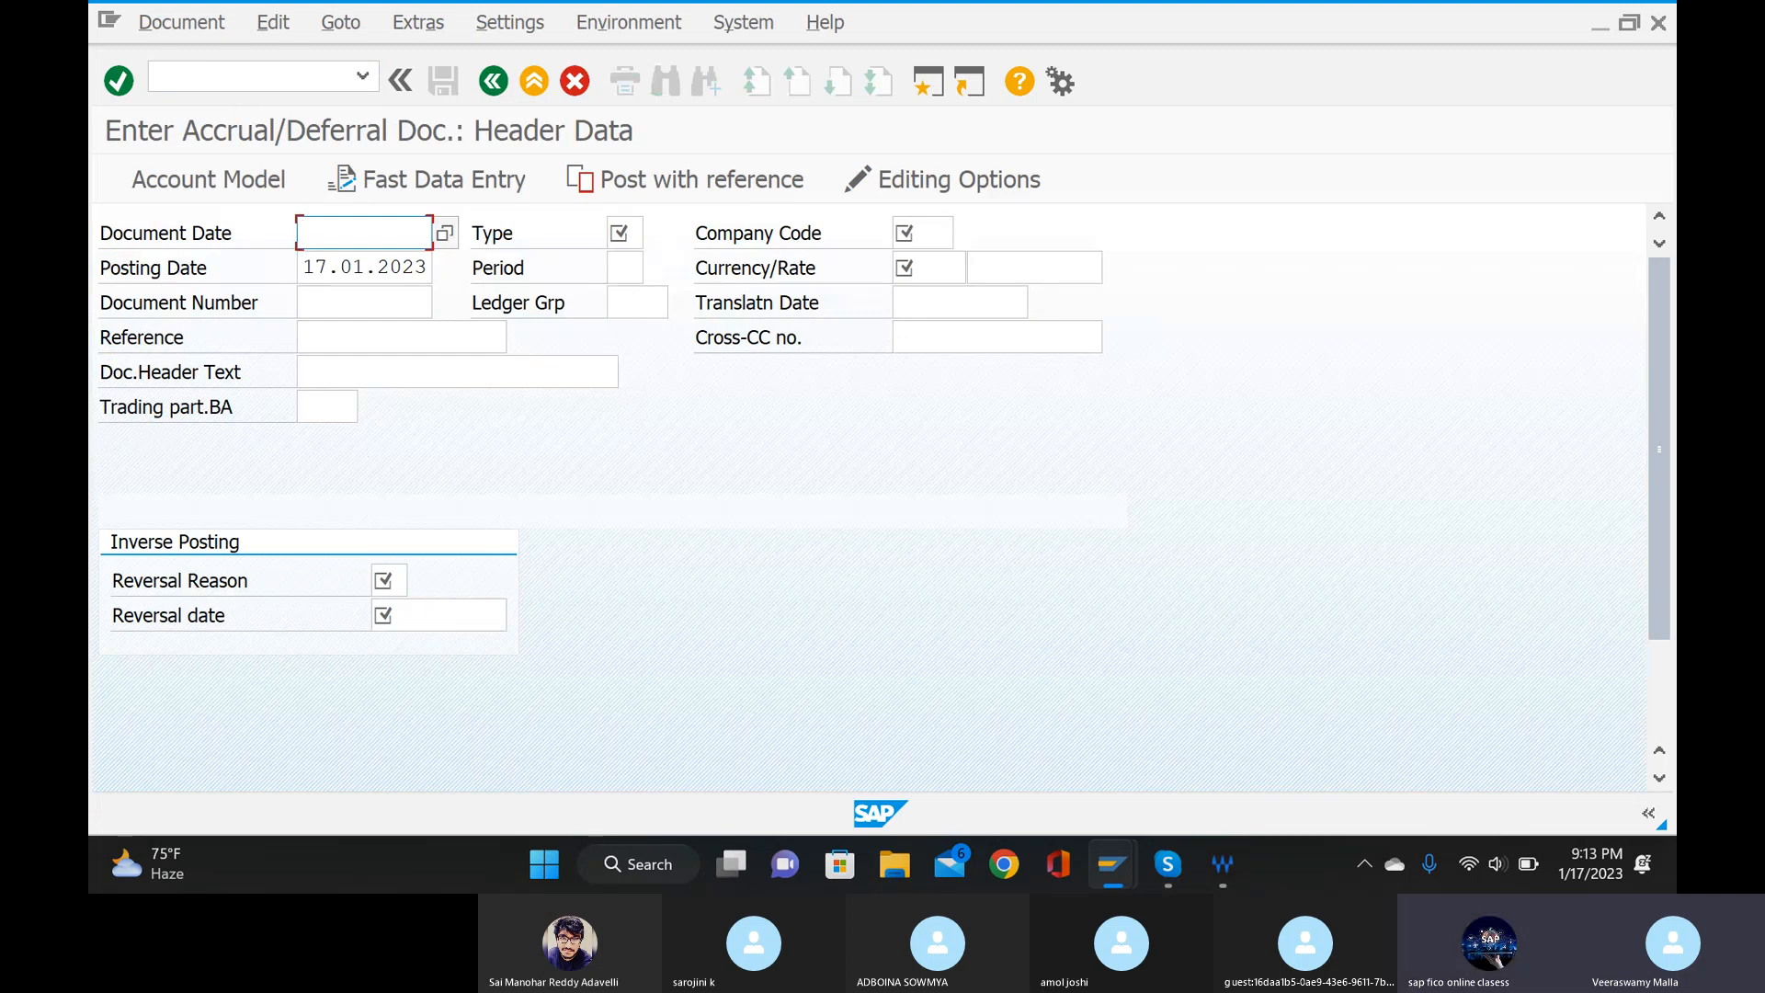
{"action": "left_click", "coordinate": [1169, 870]}
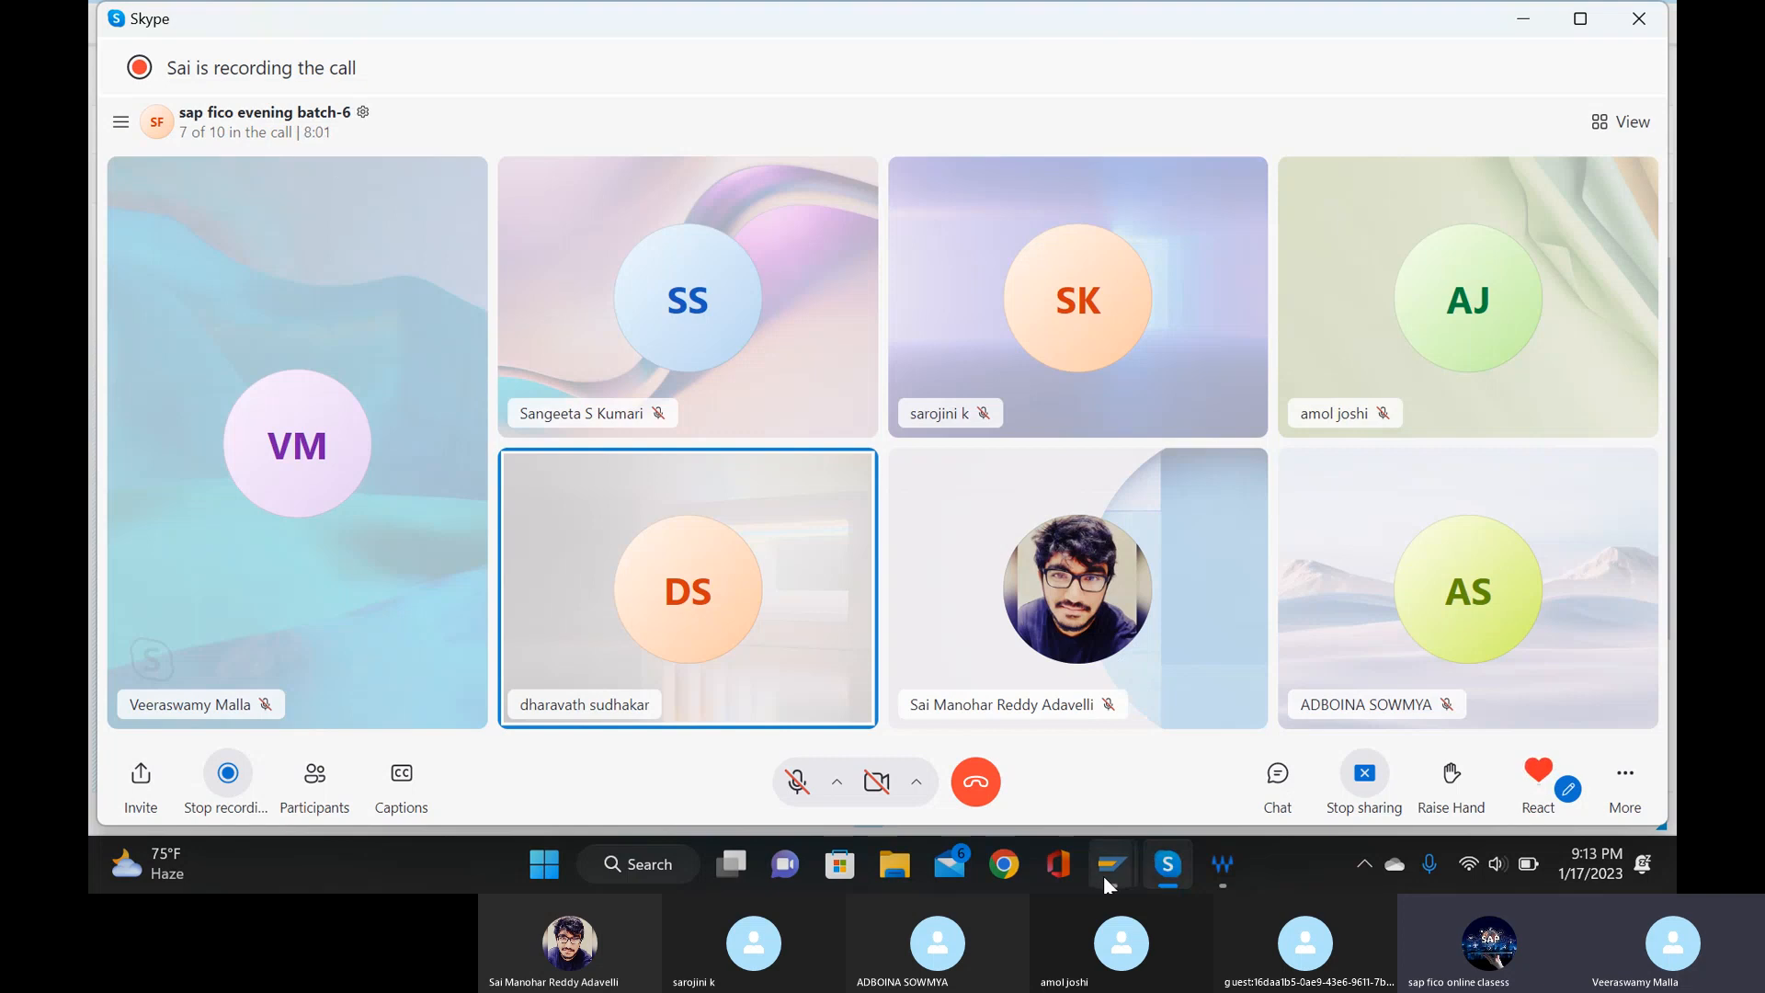
{"action": "left_click", "coordinate": [1103, 875]}
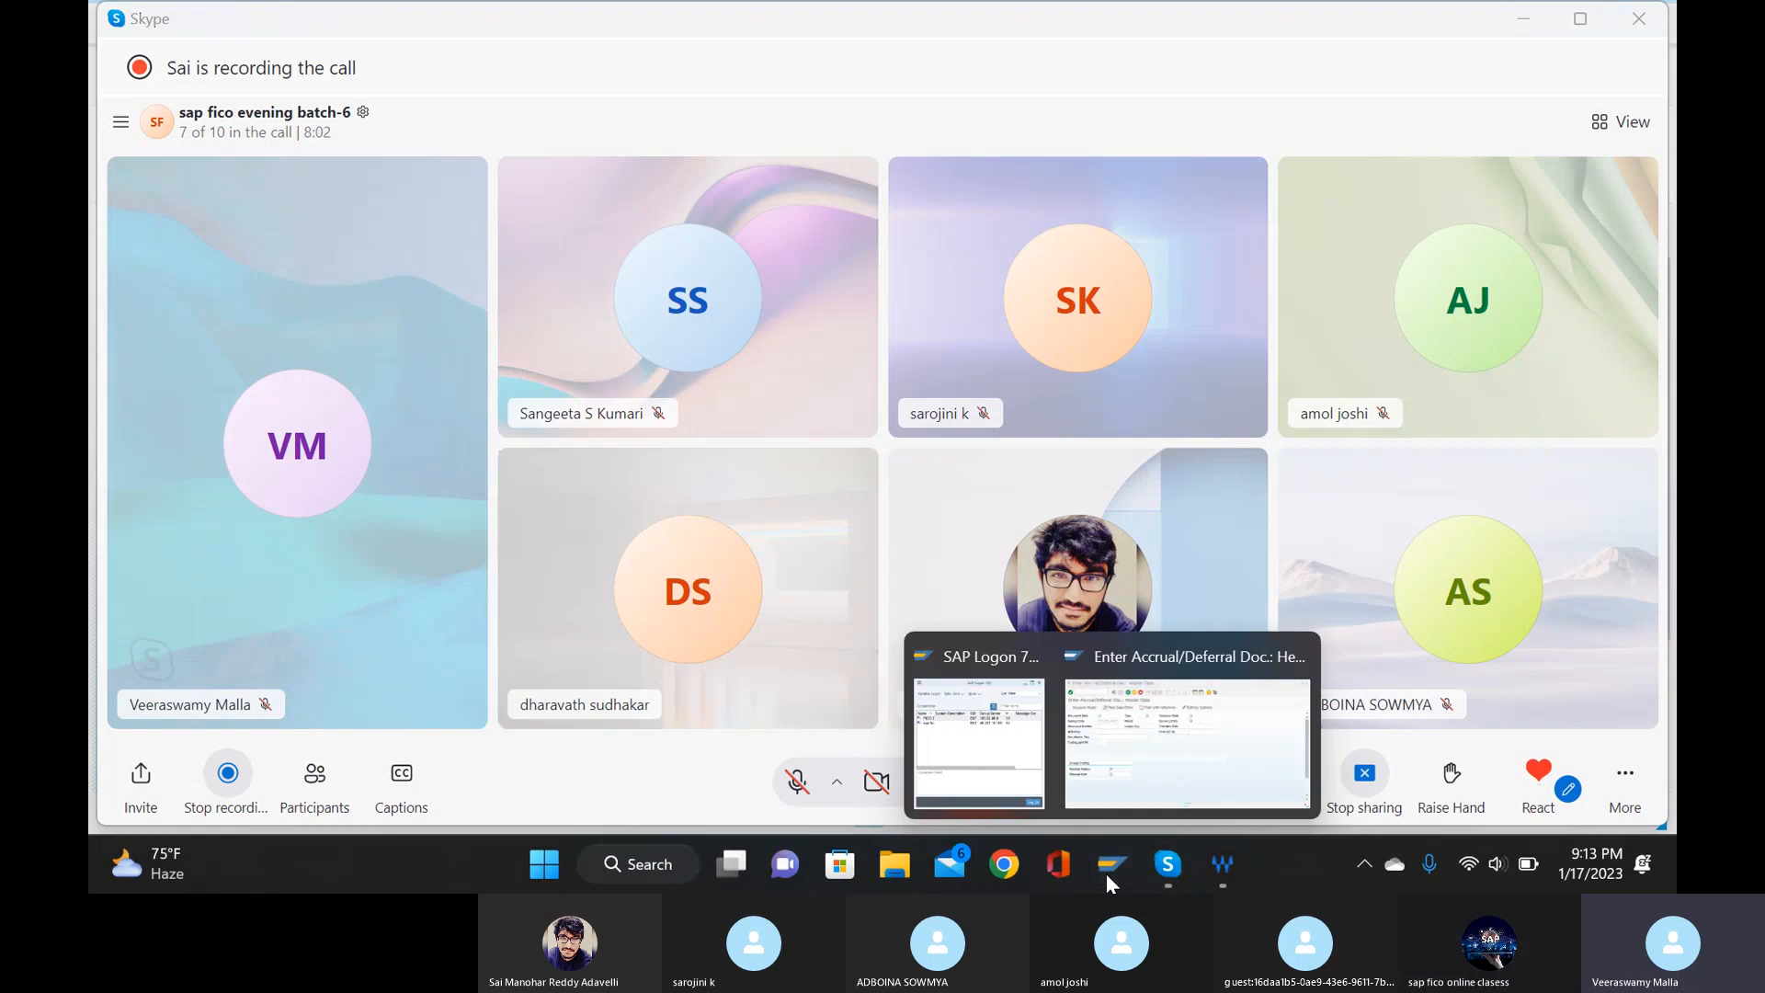
{"action": "left_click", "coordinate": [1166, 783]}
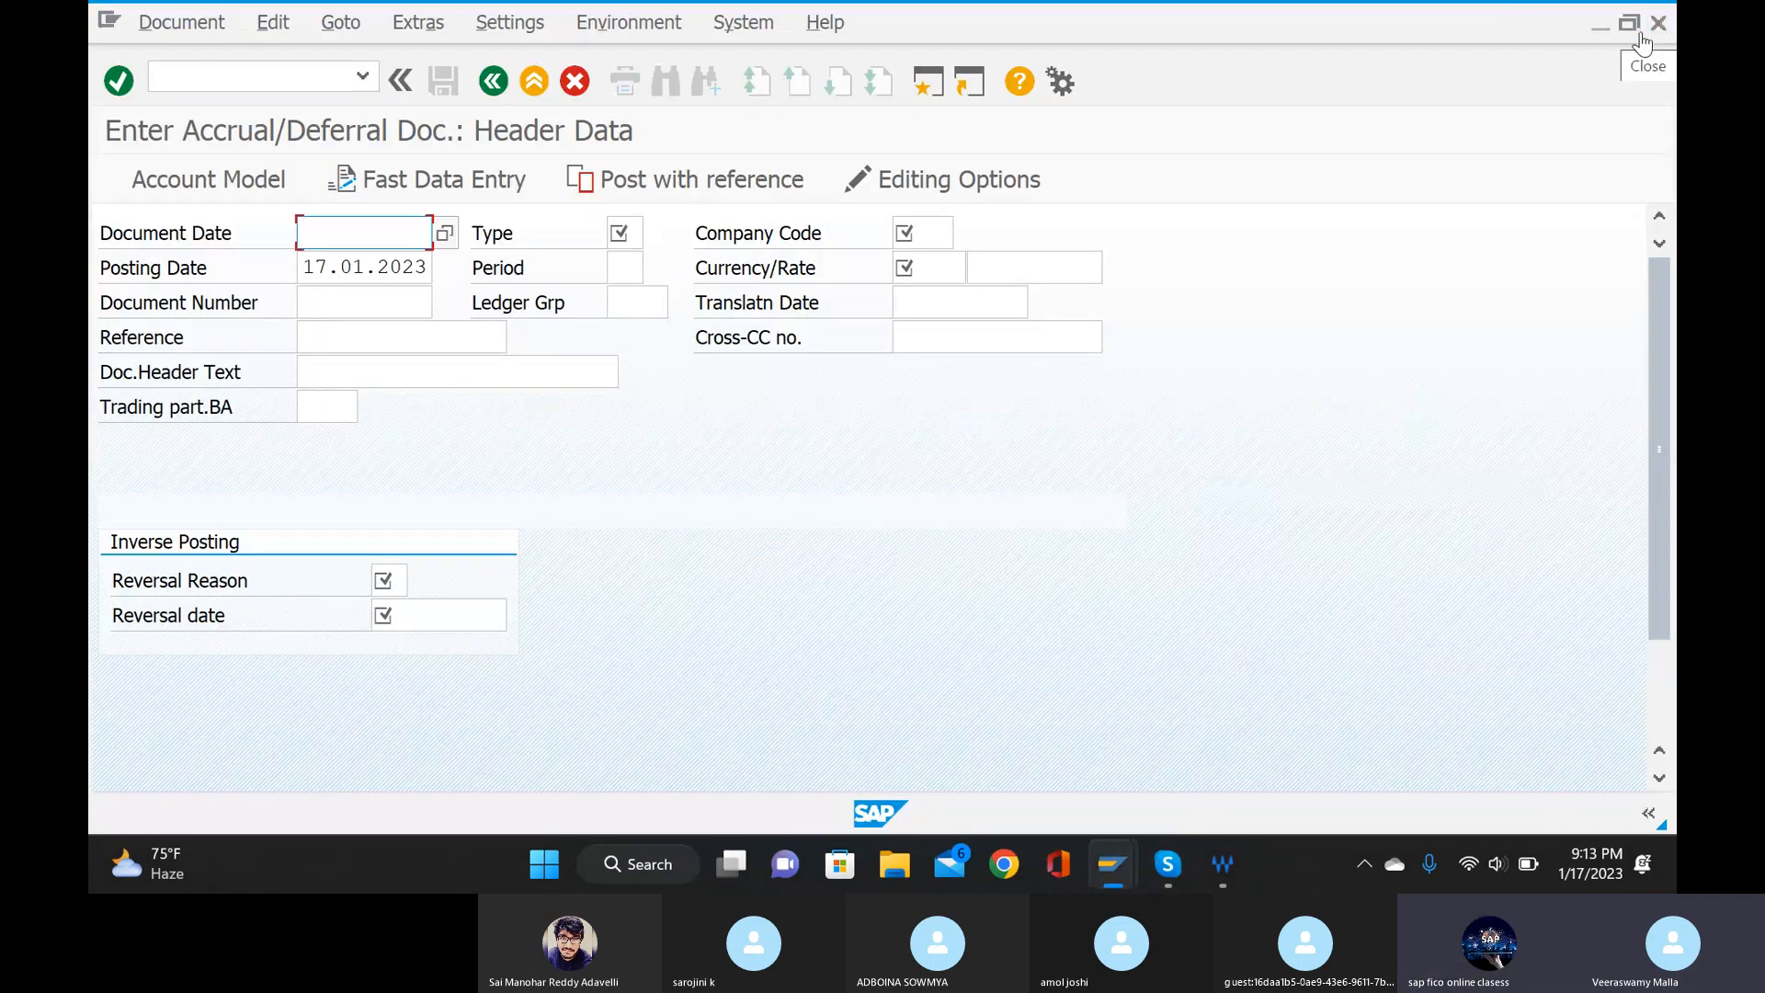
{"action": "left_click", "coordinate": [1641, 35]}
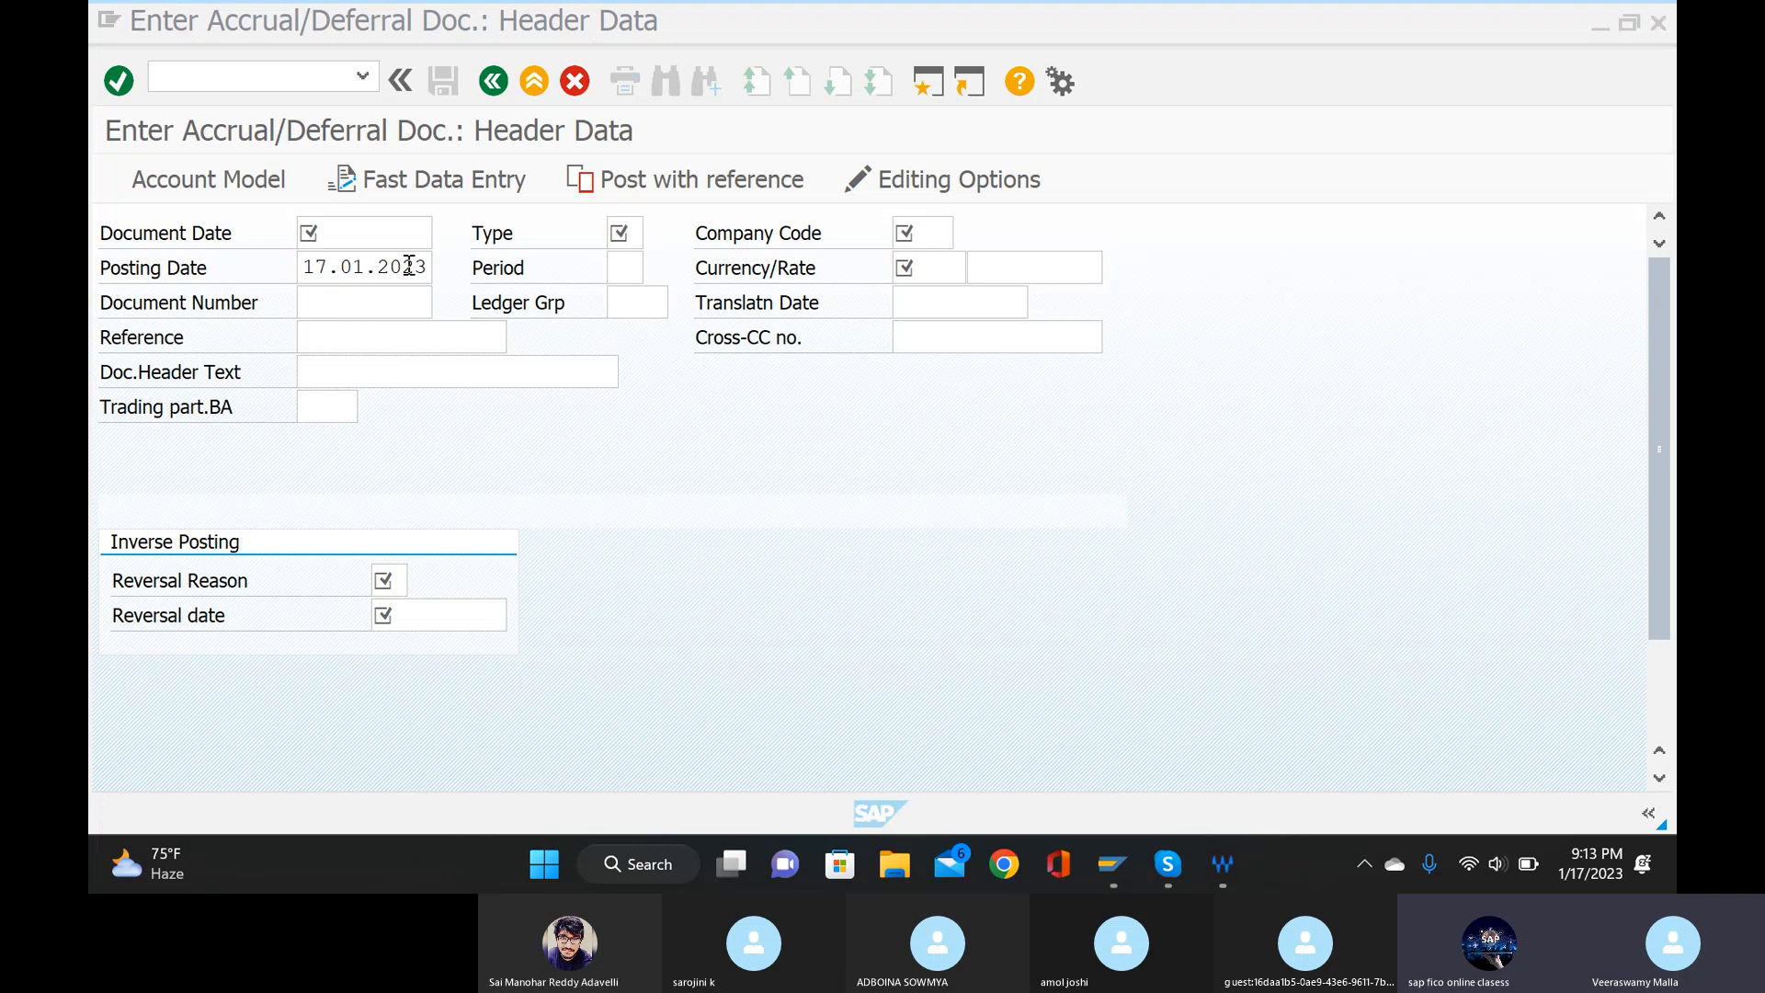
Set the accrual document's document date to 17.12.2022 from the calendar.
{"action": "left_click", "coordinate": [402, 230]}
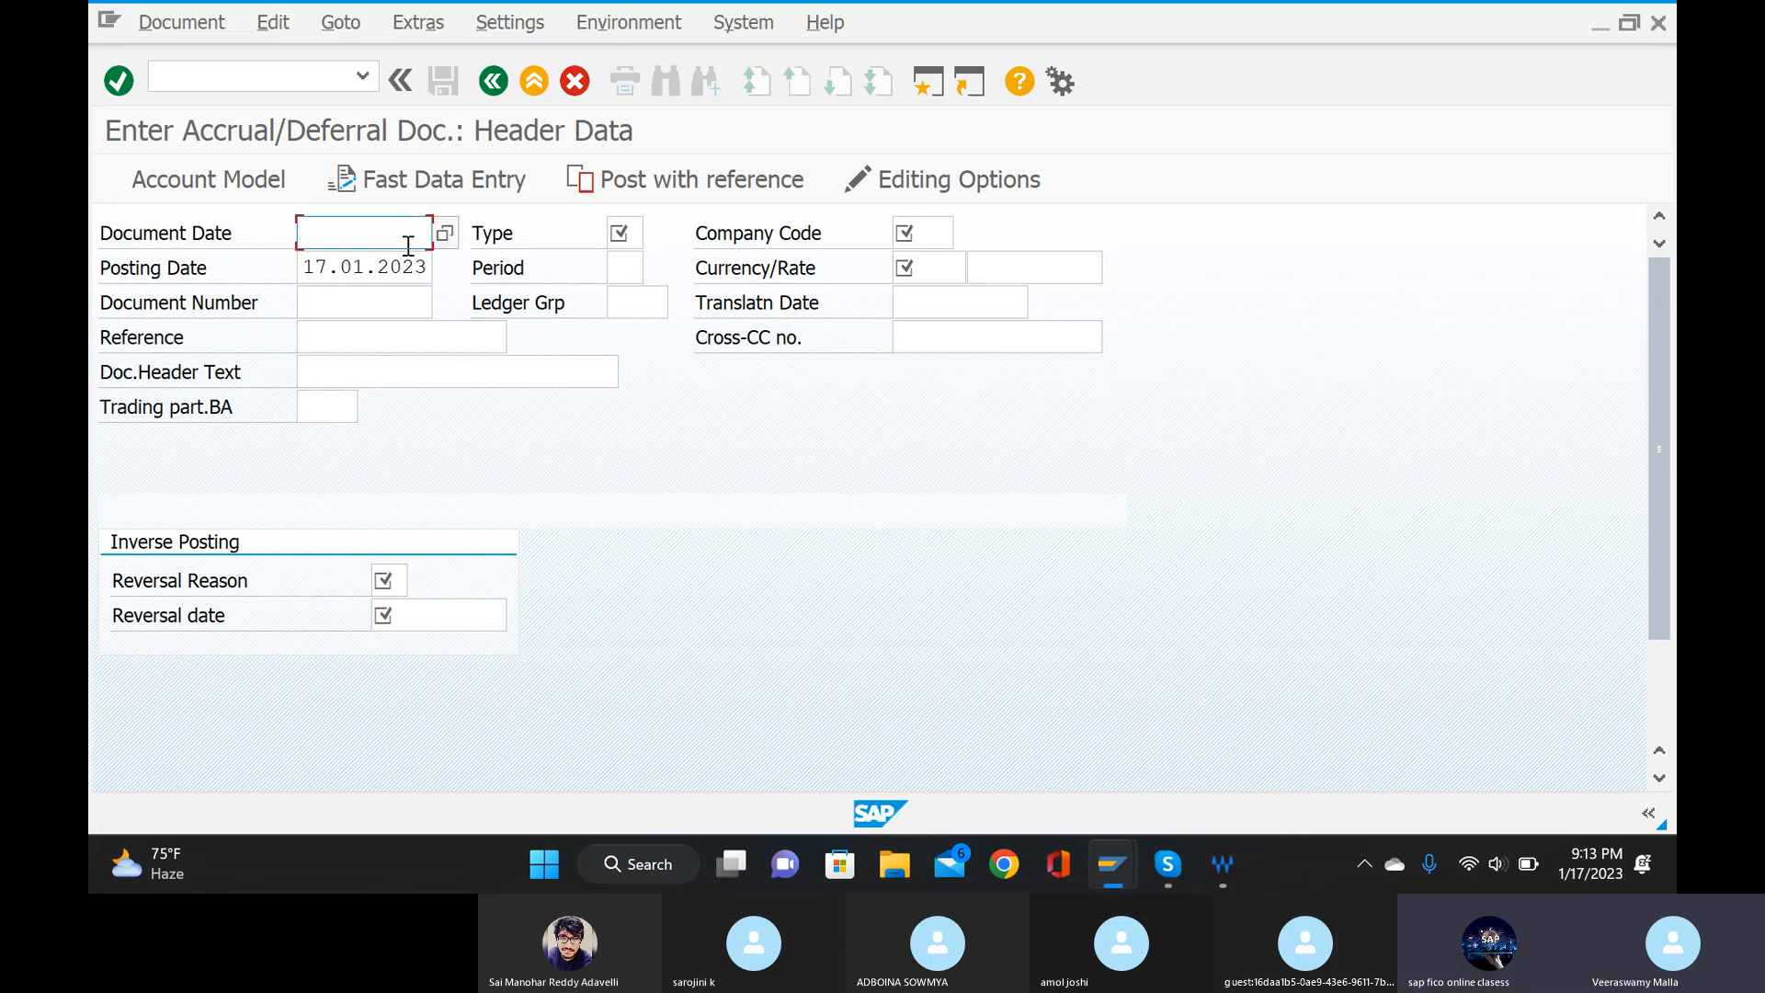
{"action": "type", "text": "17"}
{"action": "left_click", "coordinate": [445, 232]}
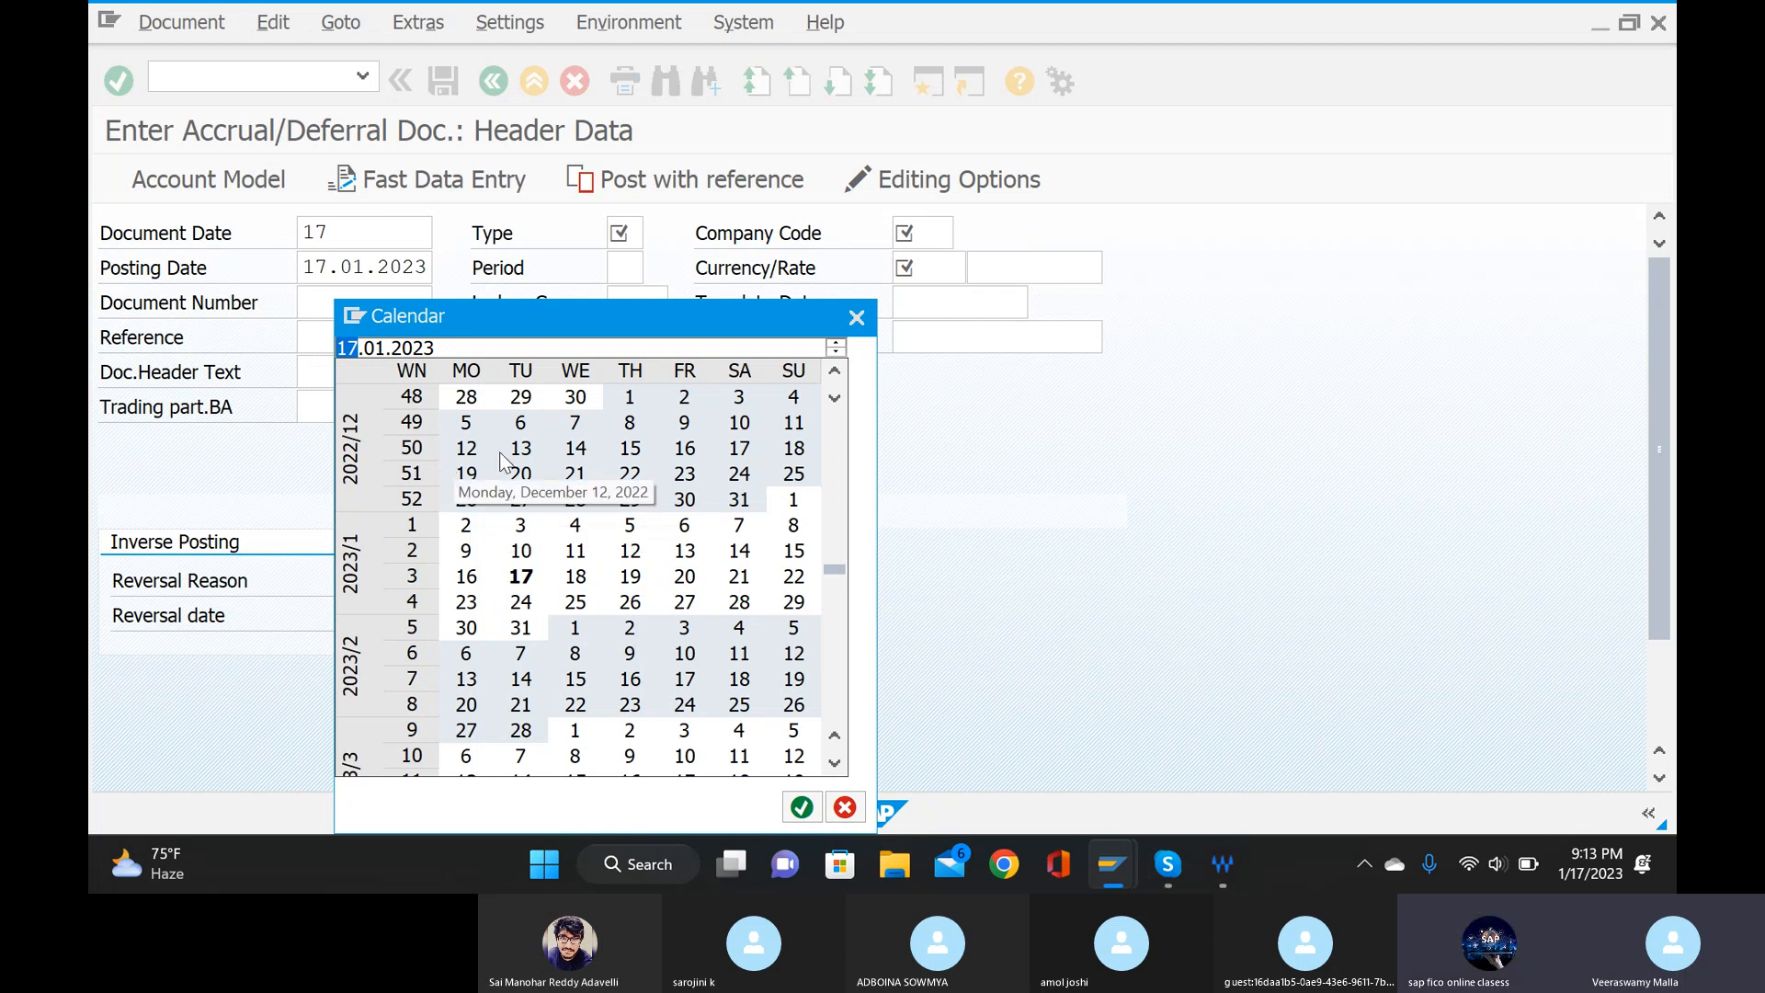
{"action": "double_click", "coordinate": [740, 448]}
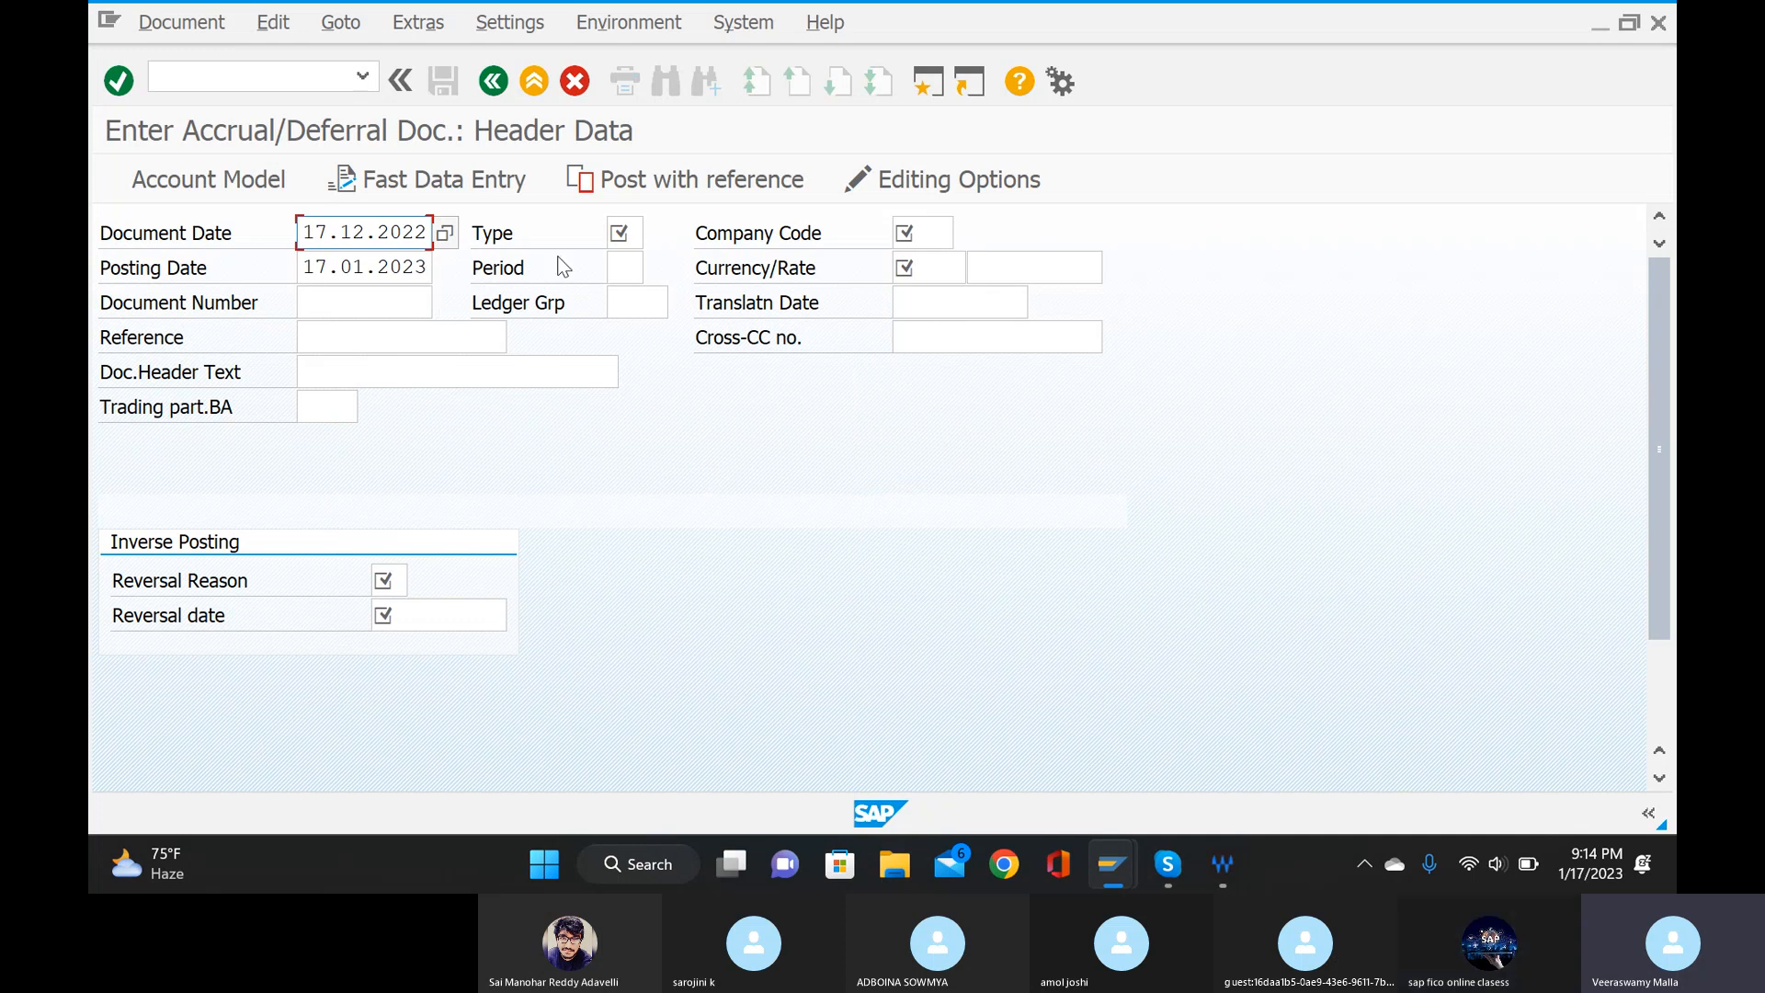
Set the document type to S1 (Accounting document) and the posting period to 9.
{"action": "left_click", "coordinate": [624, 228]}
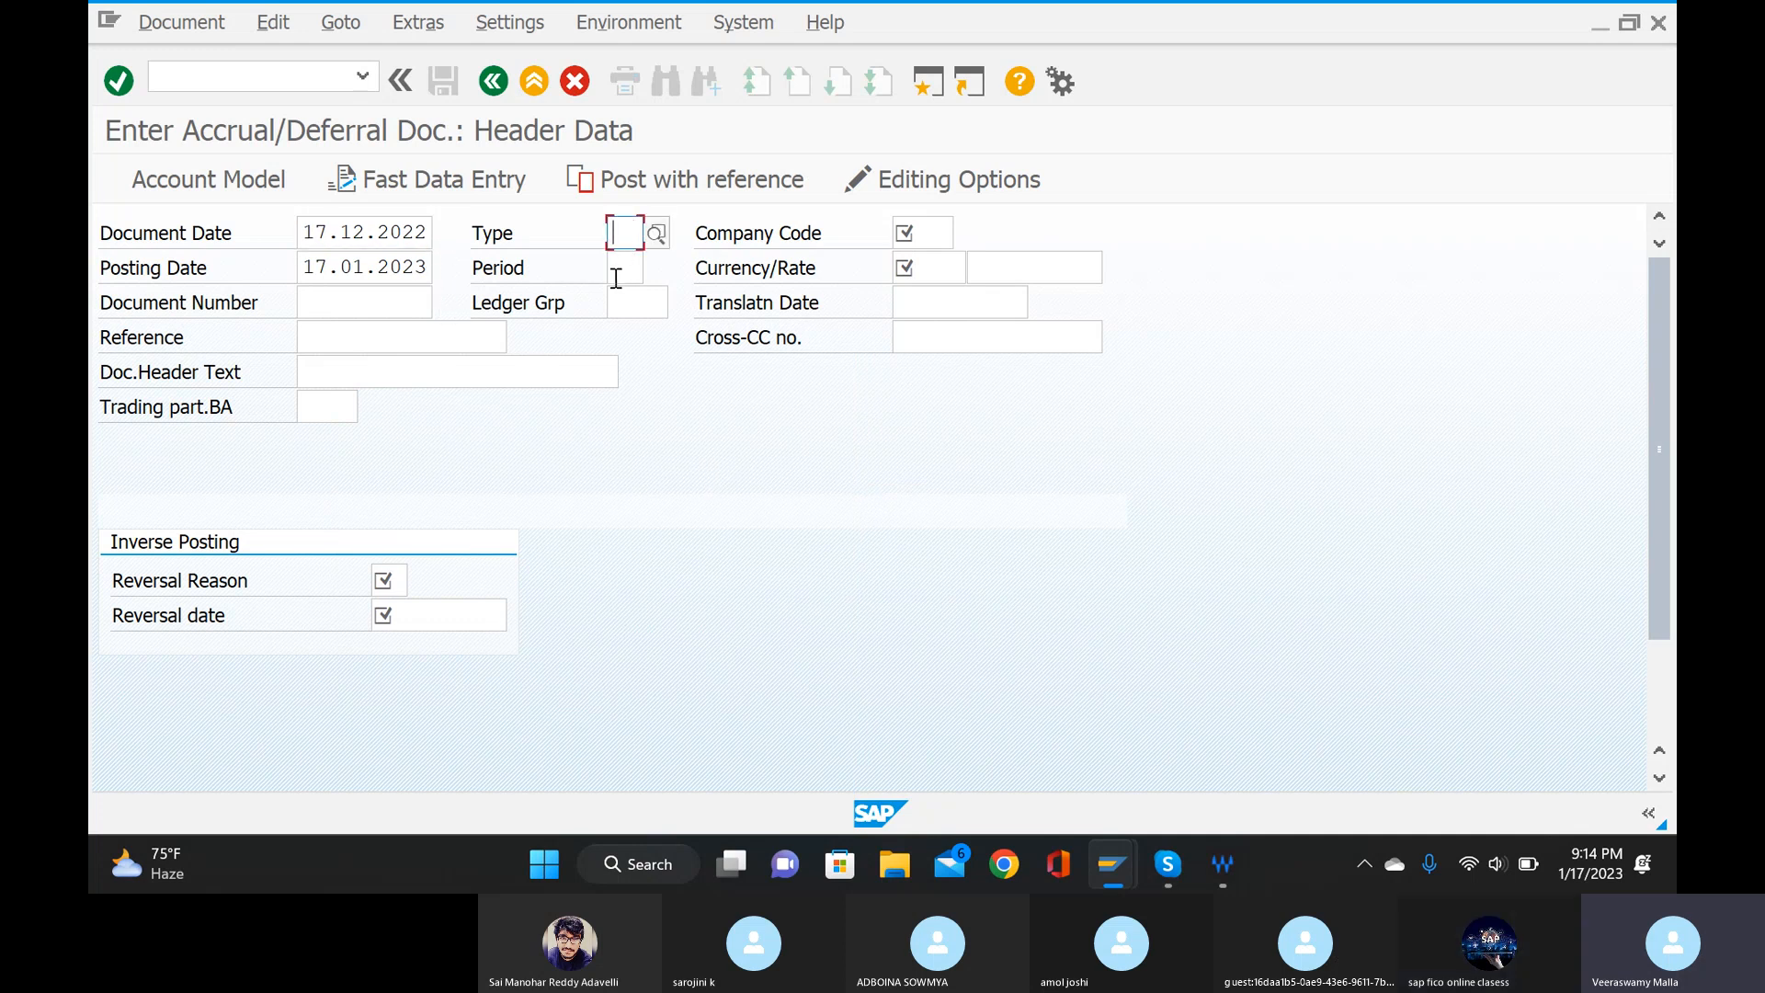
{"action": "type", "text": "S1"}
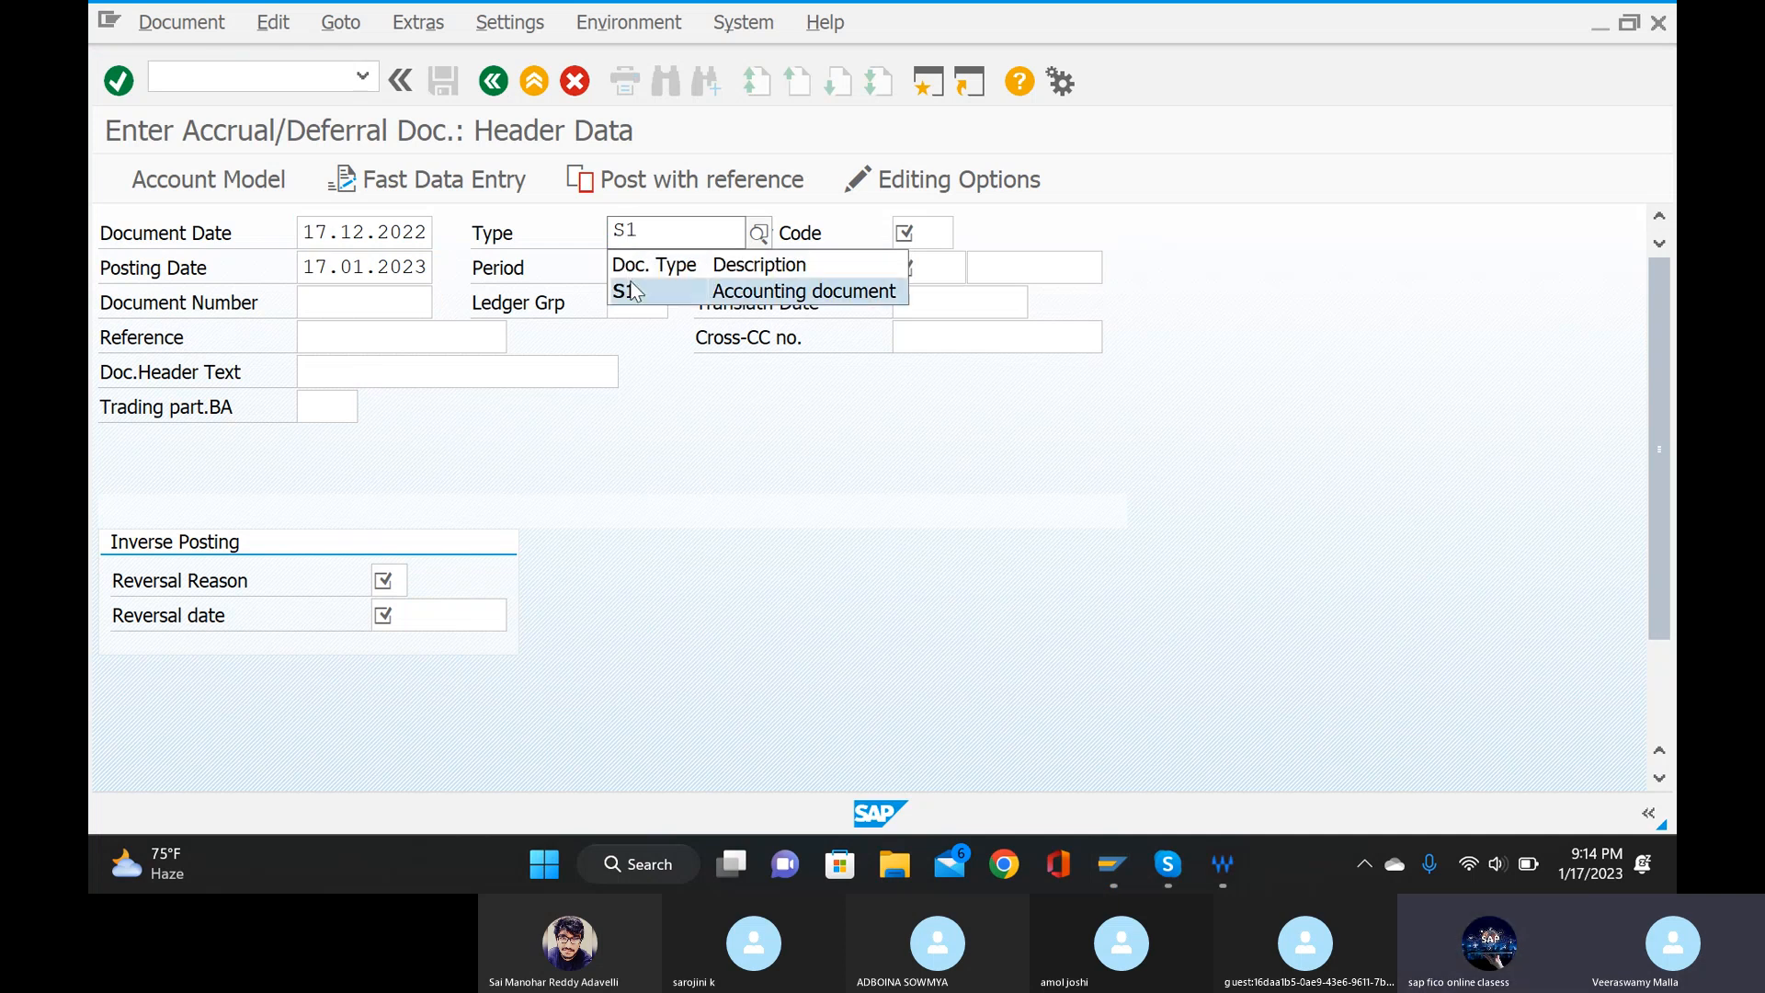
{"action": "key", "text": "Return"}
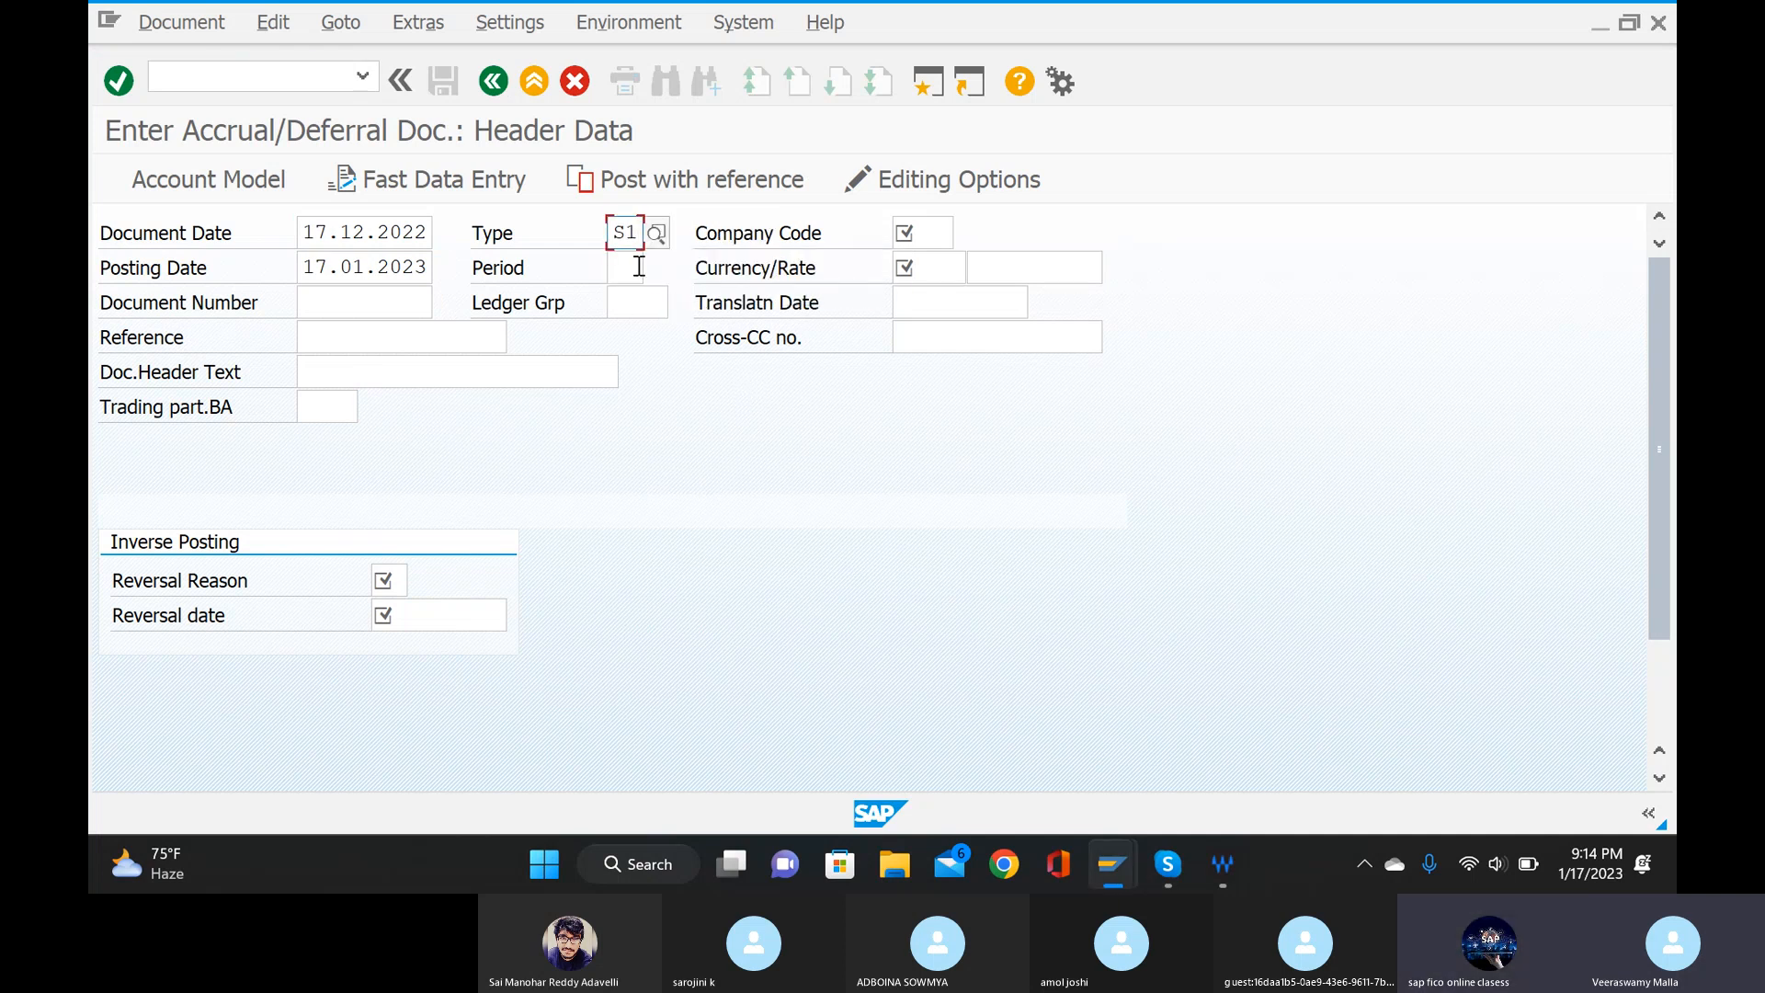
{"action": "left_click", "coordinate": [639, 266]}
{"action": "mouse_move", "coordinate": [1115, 860]}
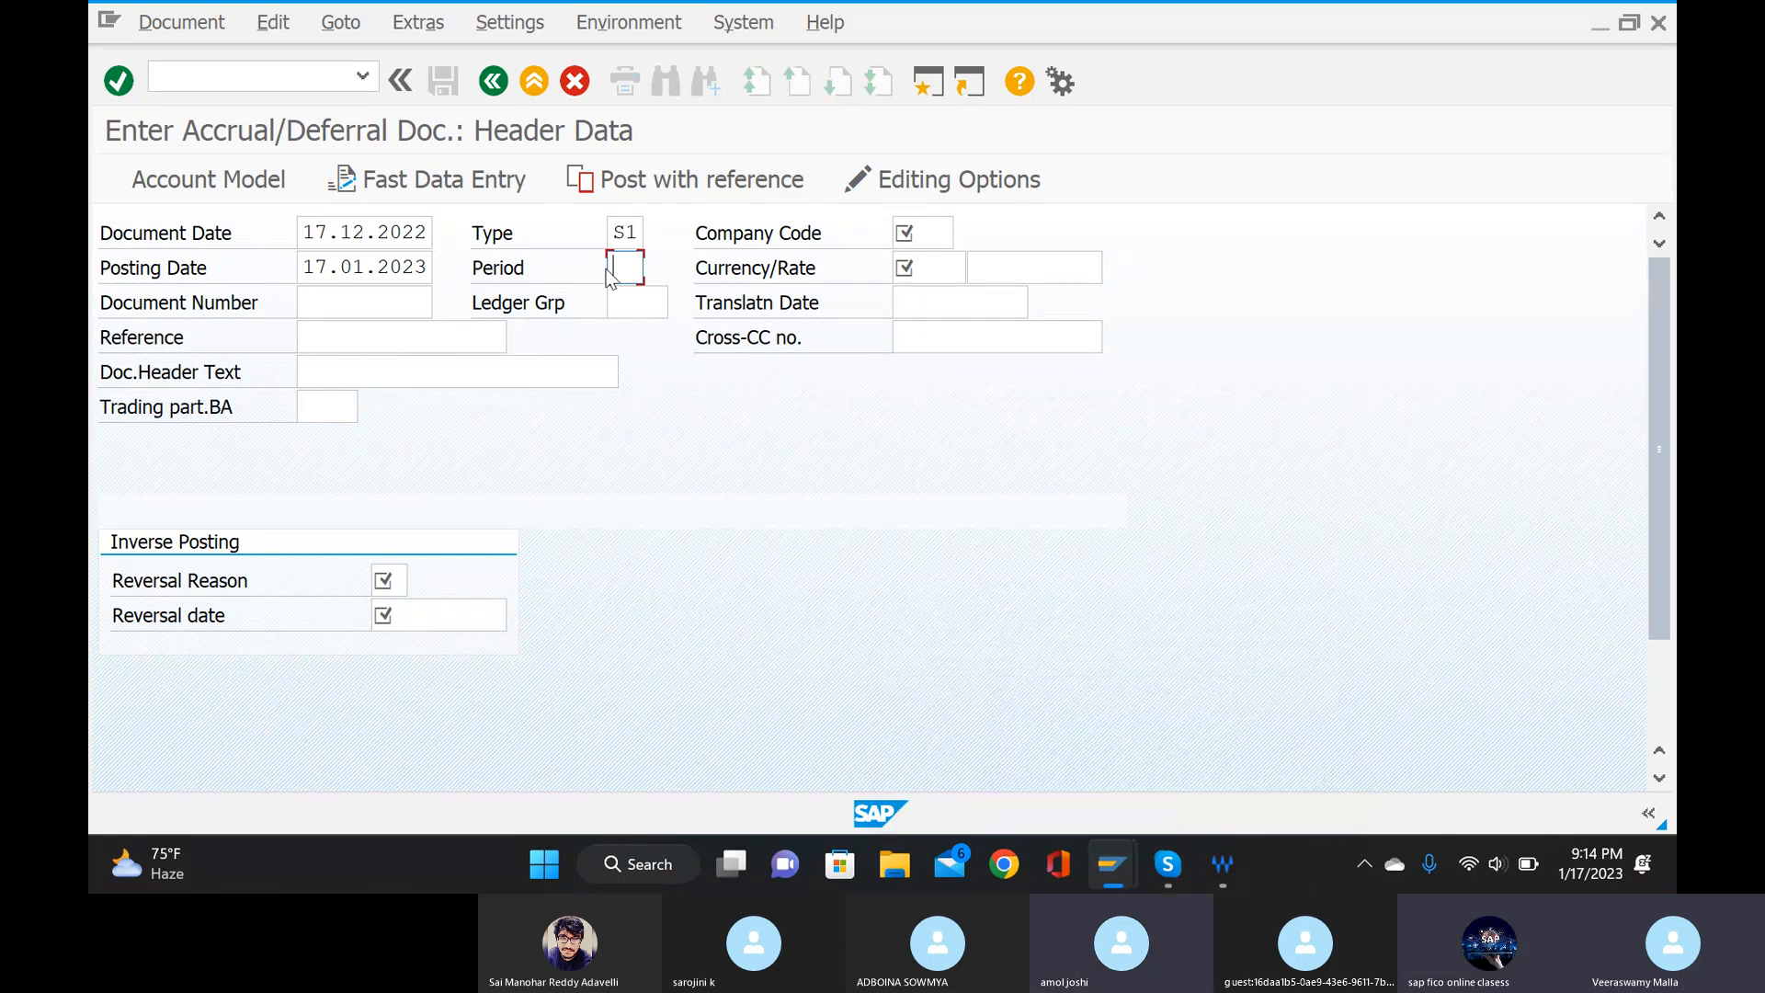
{"action": "type", "text": "9"}
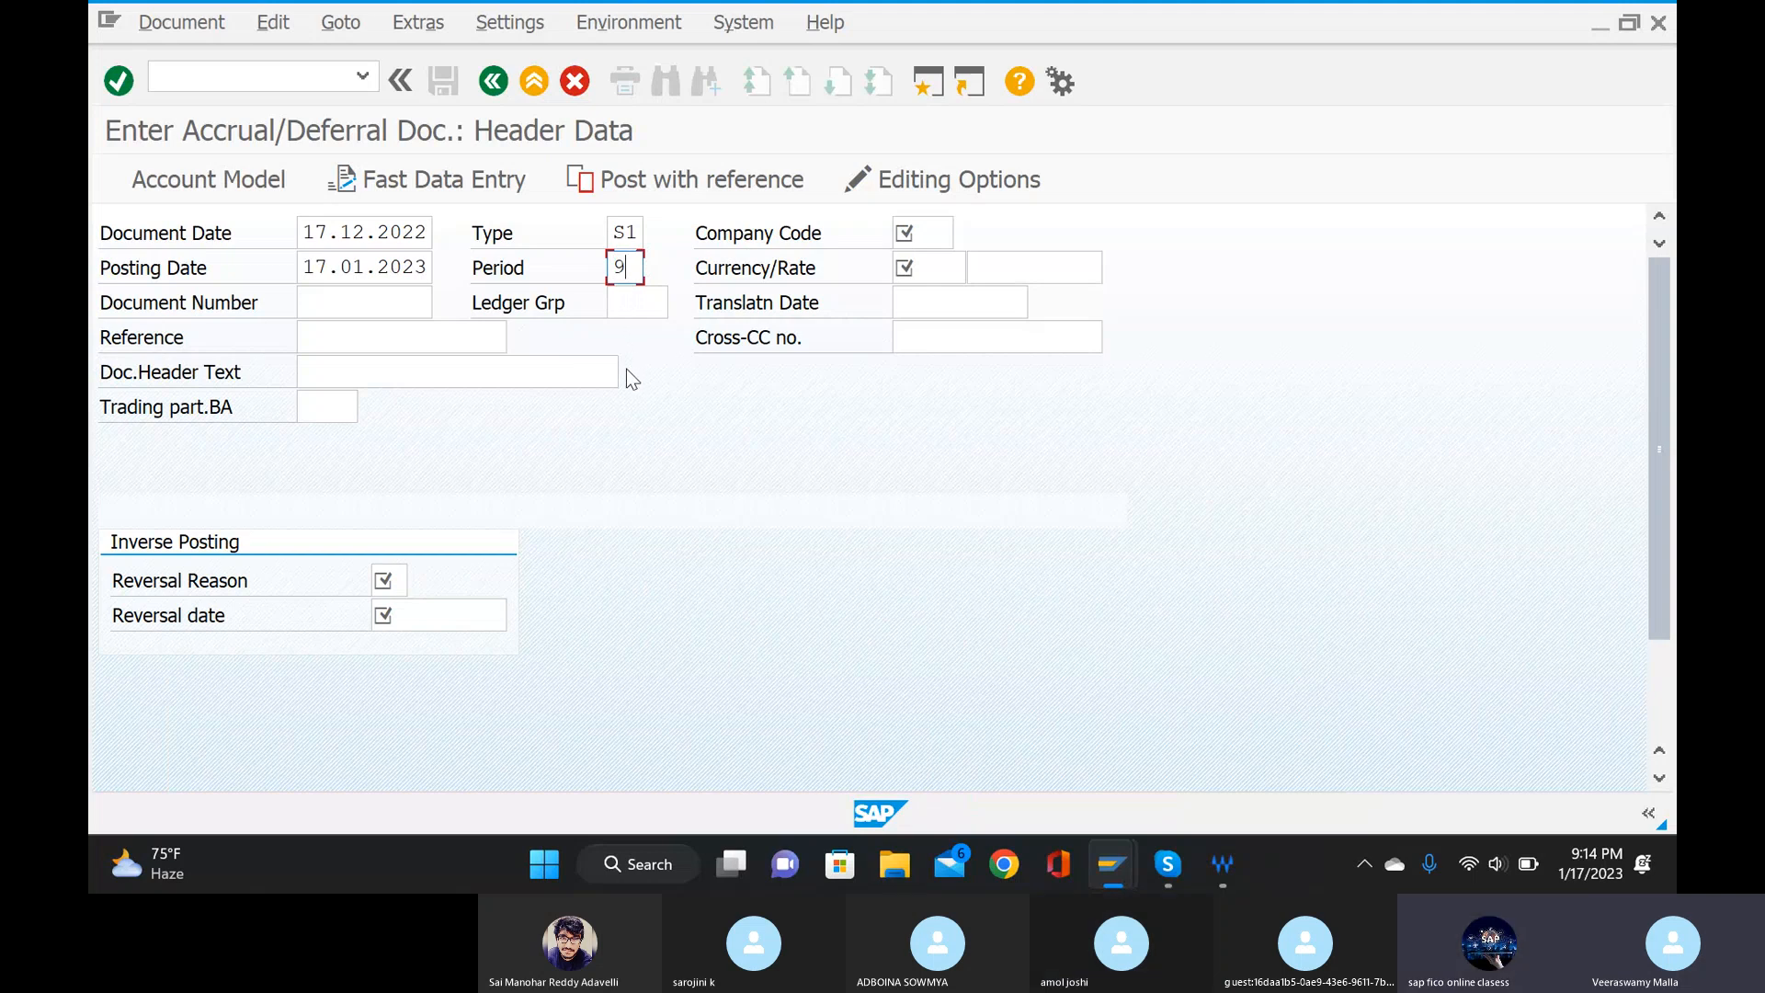
Assign company code 789I (INFOSIS PVT LYD 789) and the currency INR to the document header.
{"action": "left_click", "coordinate": [943, 234]}
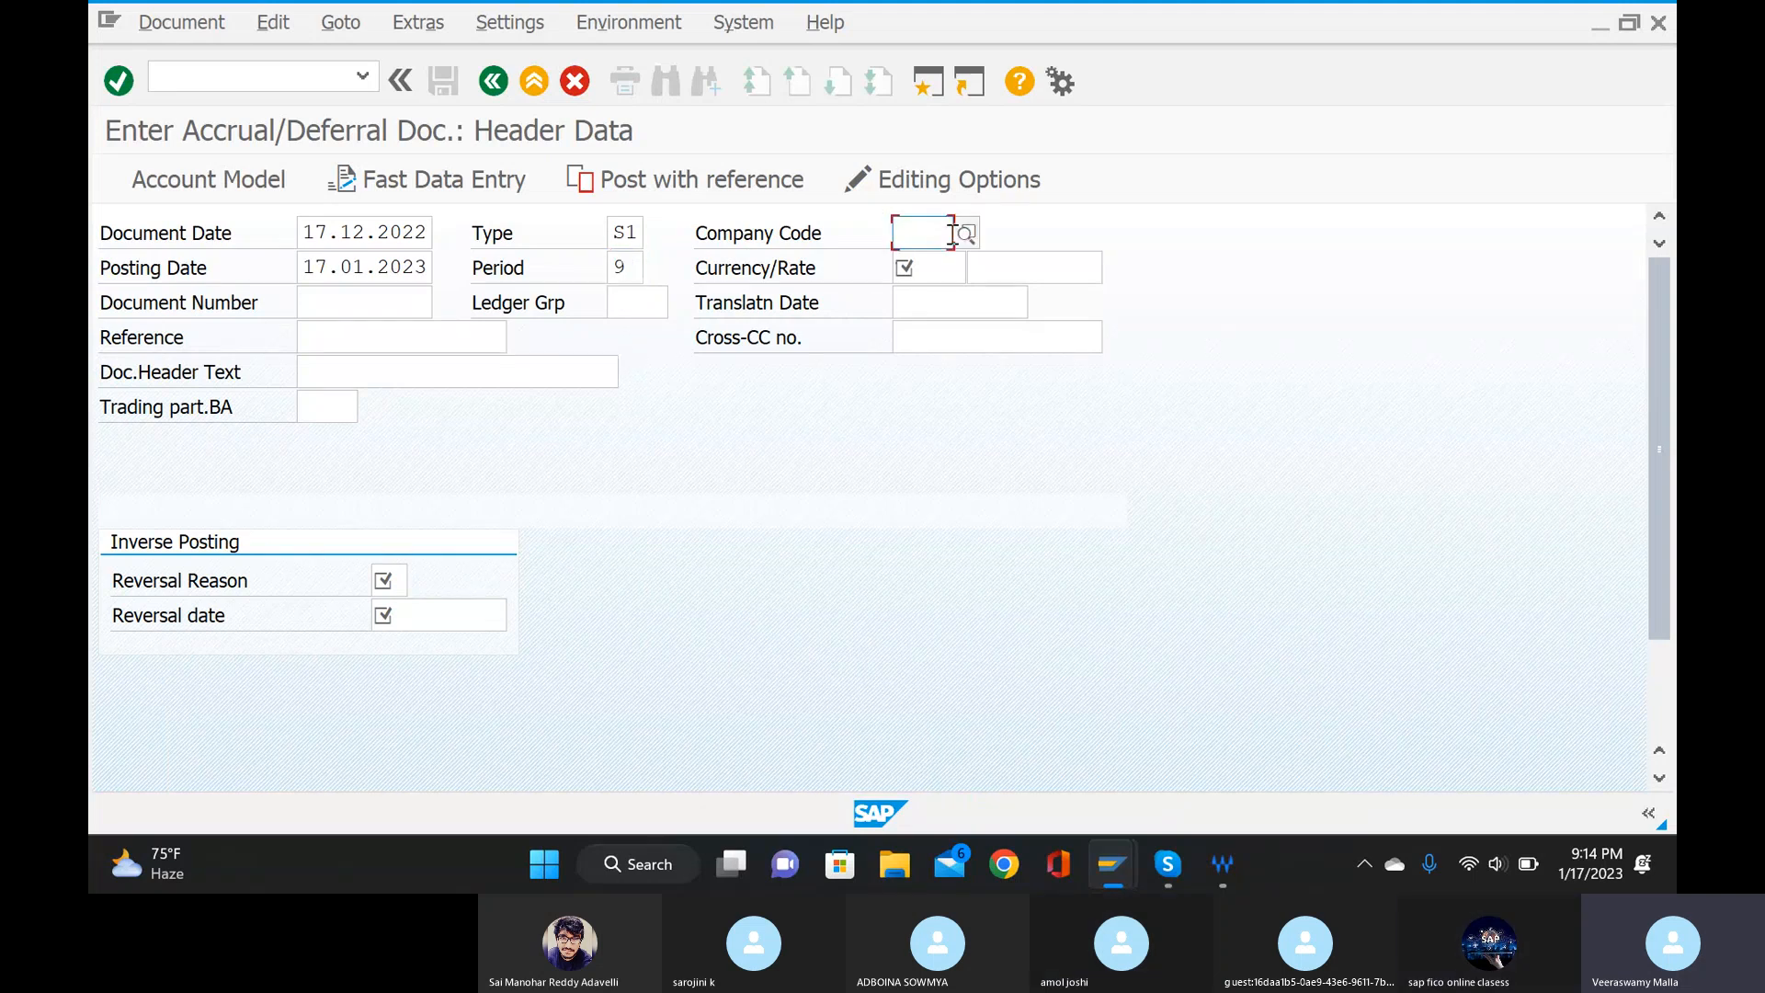
{"action": "type", "text": "789"}
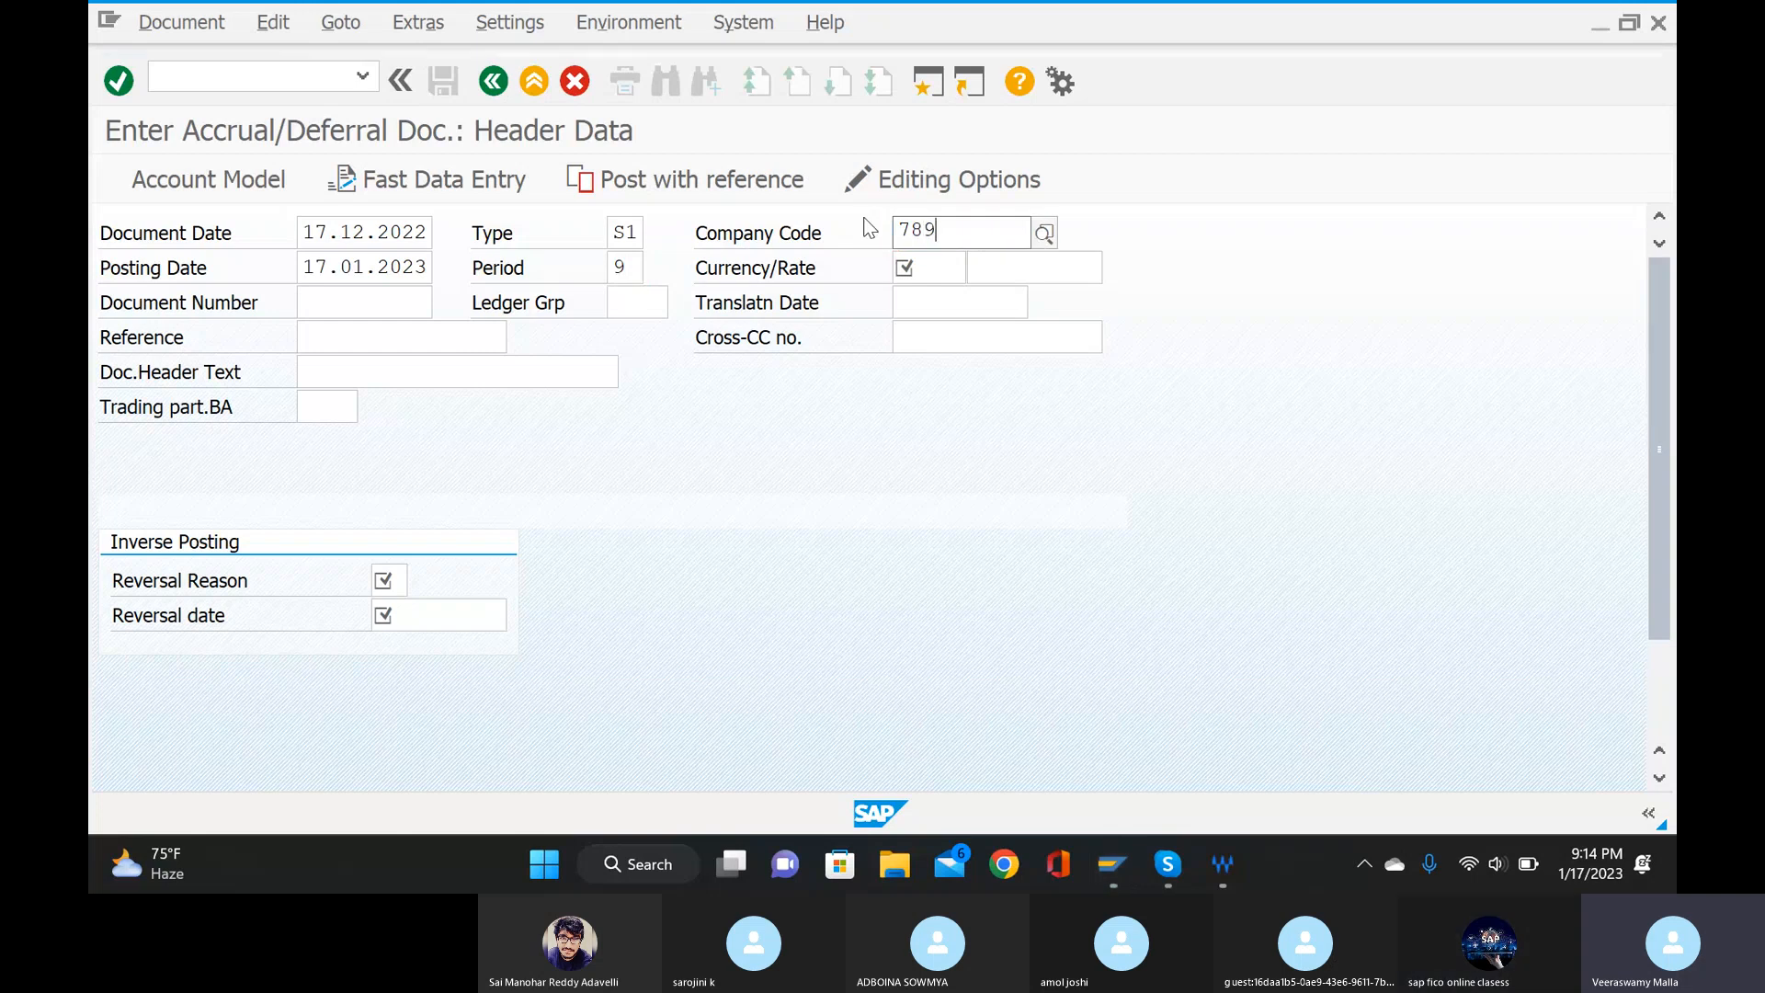
{"action": "key", "text": "Down"}
{"action": "key", "text": "Down"}
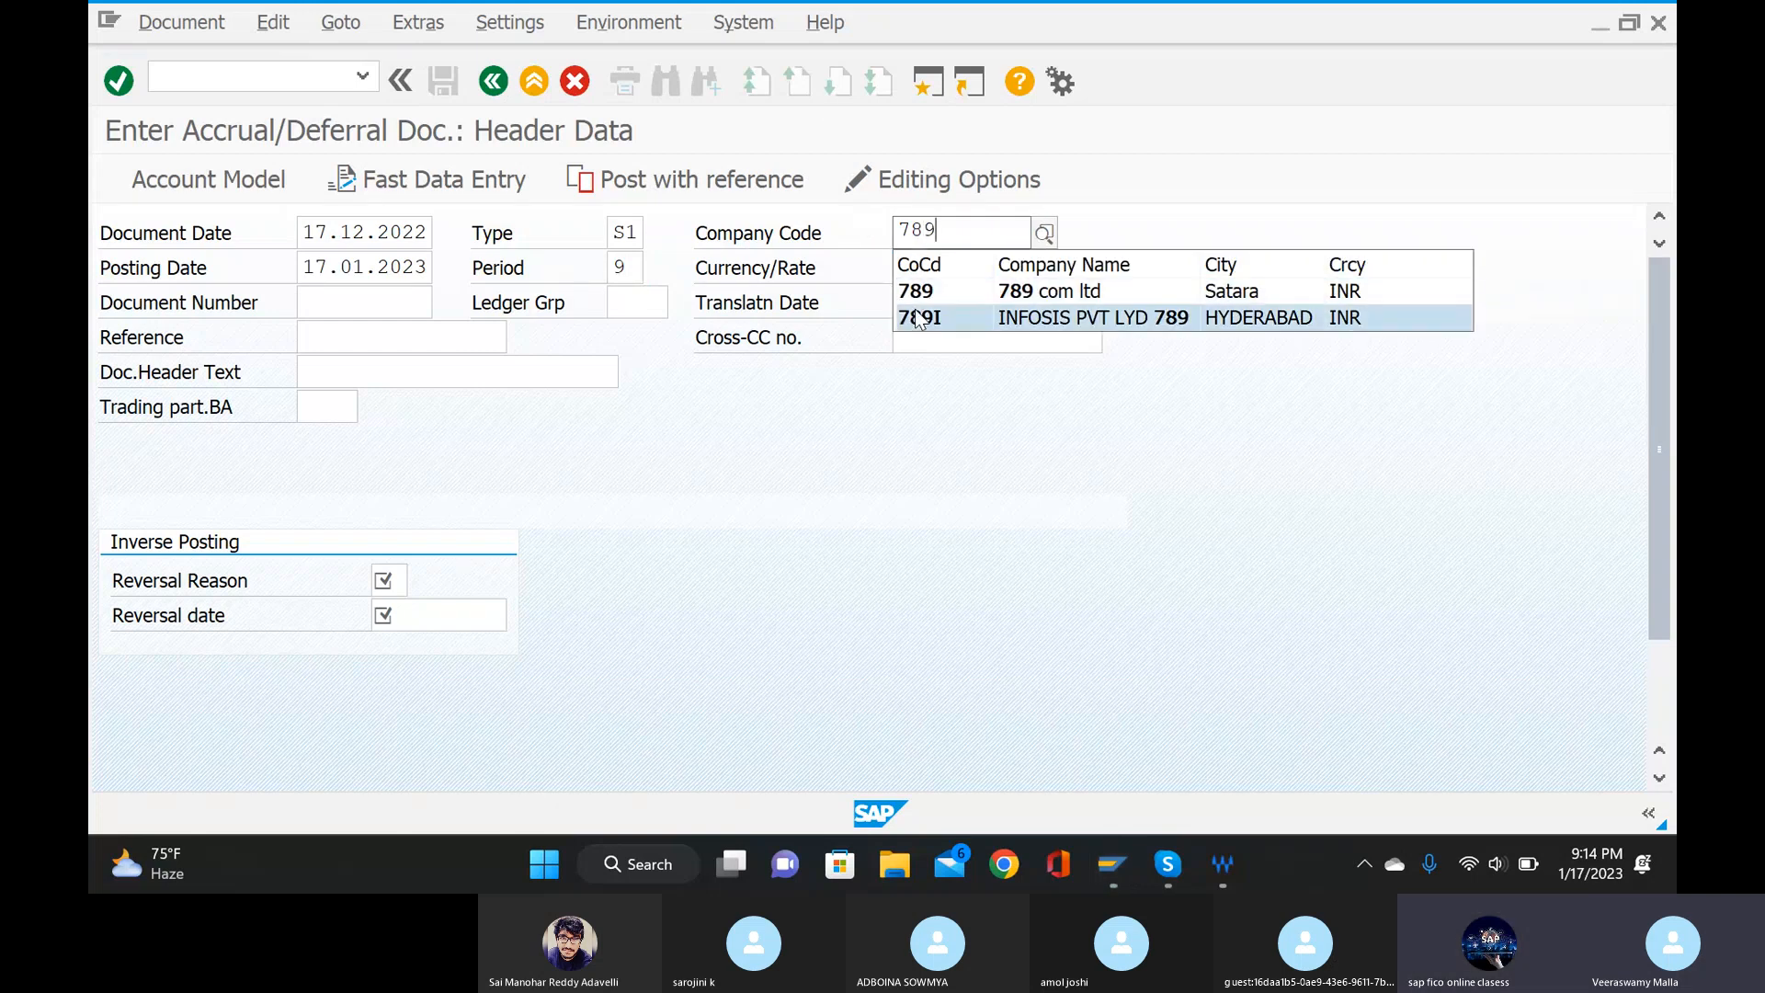
{"action": "key", "text": "Return"}
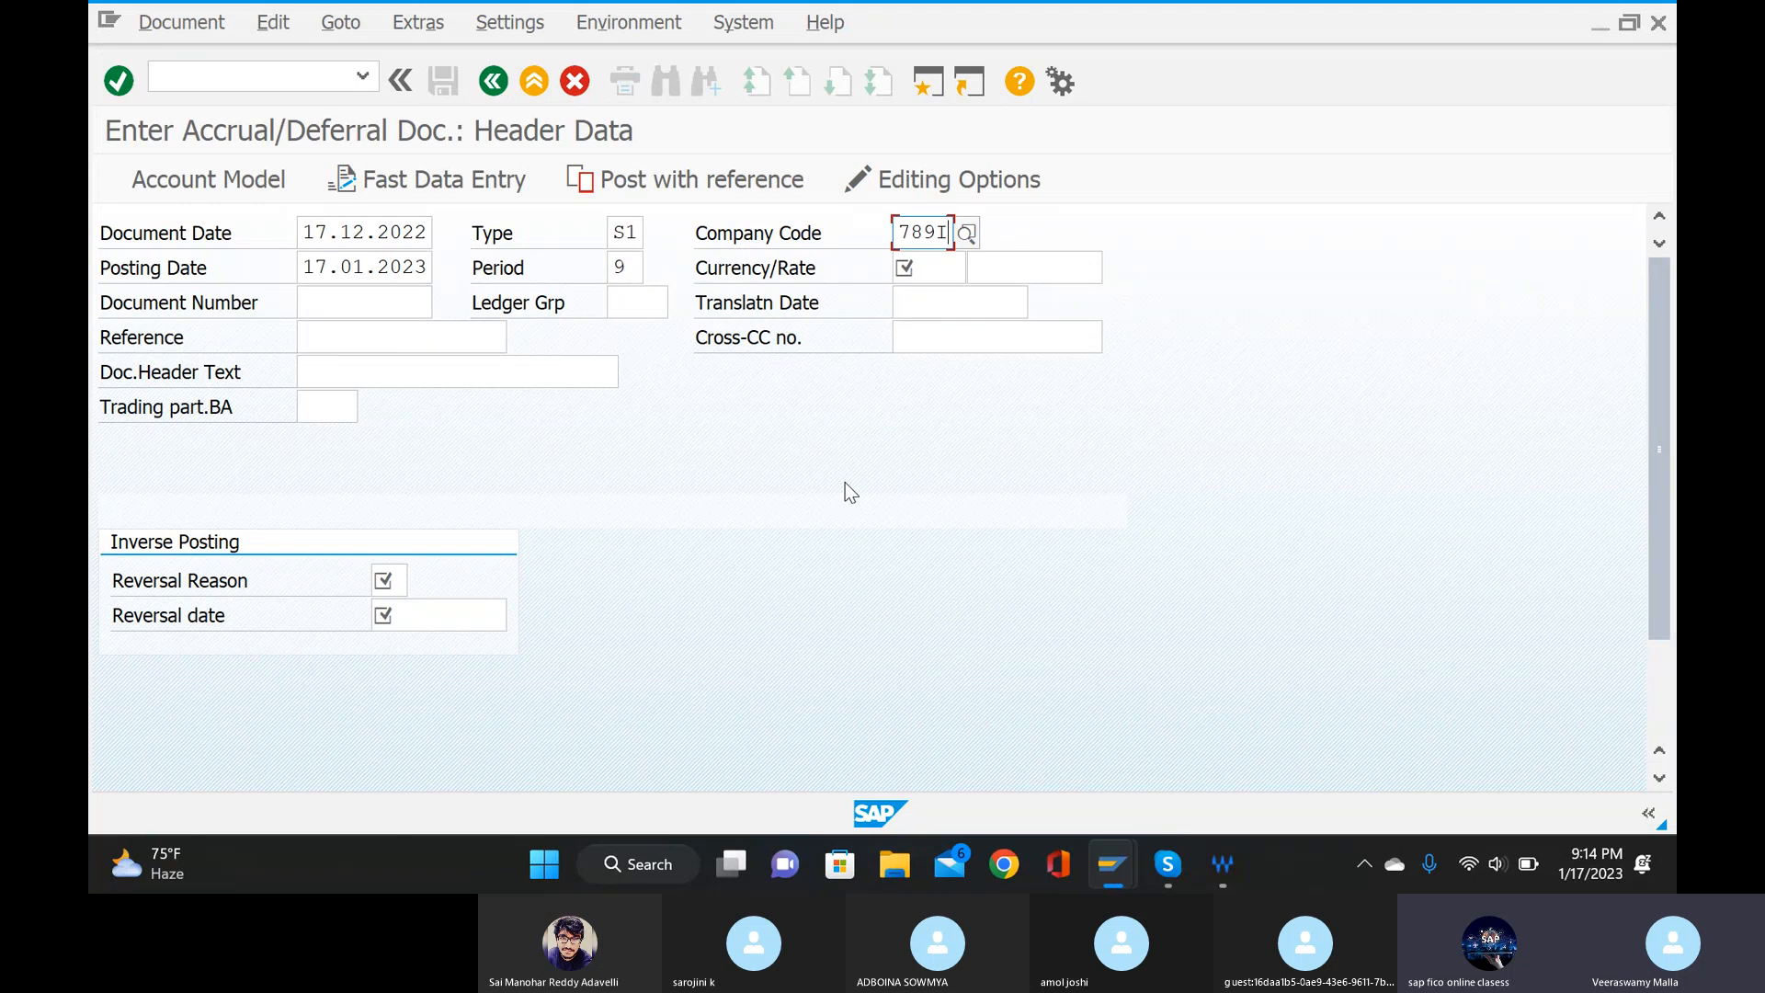
{"action": "left_click", "coordinate": [945, 271]}
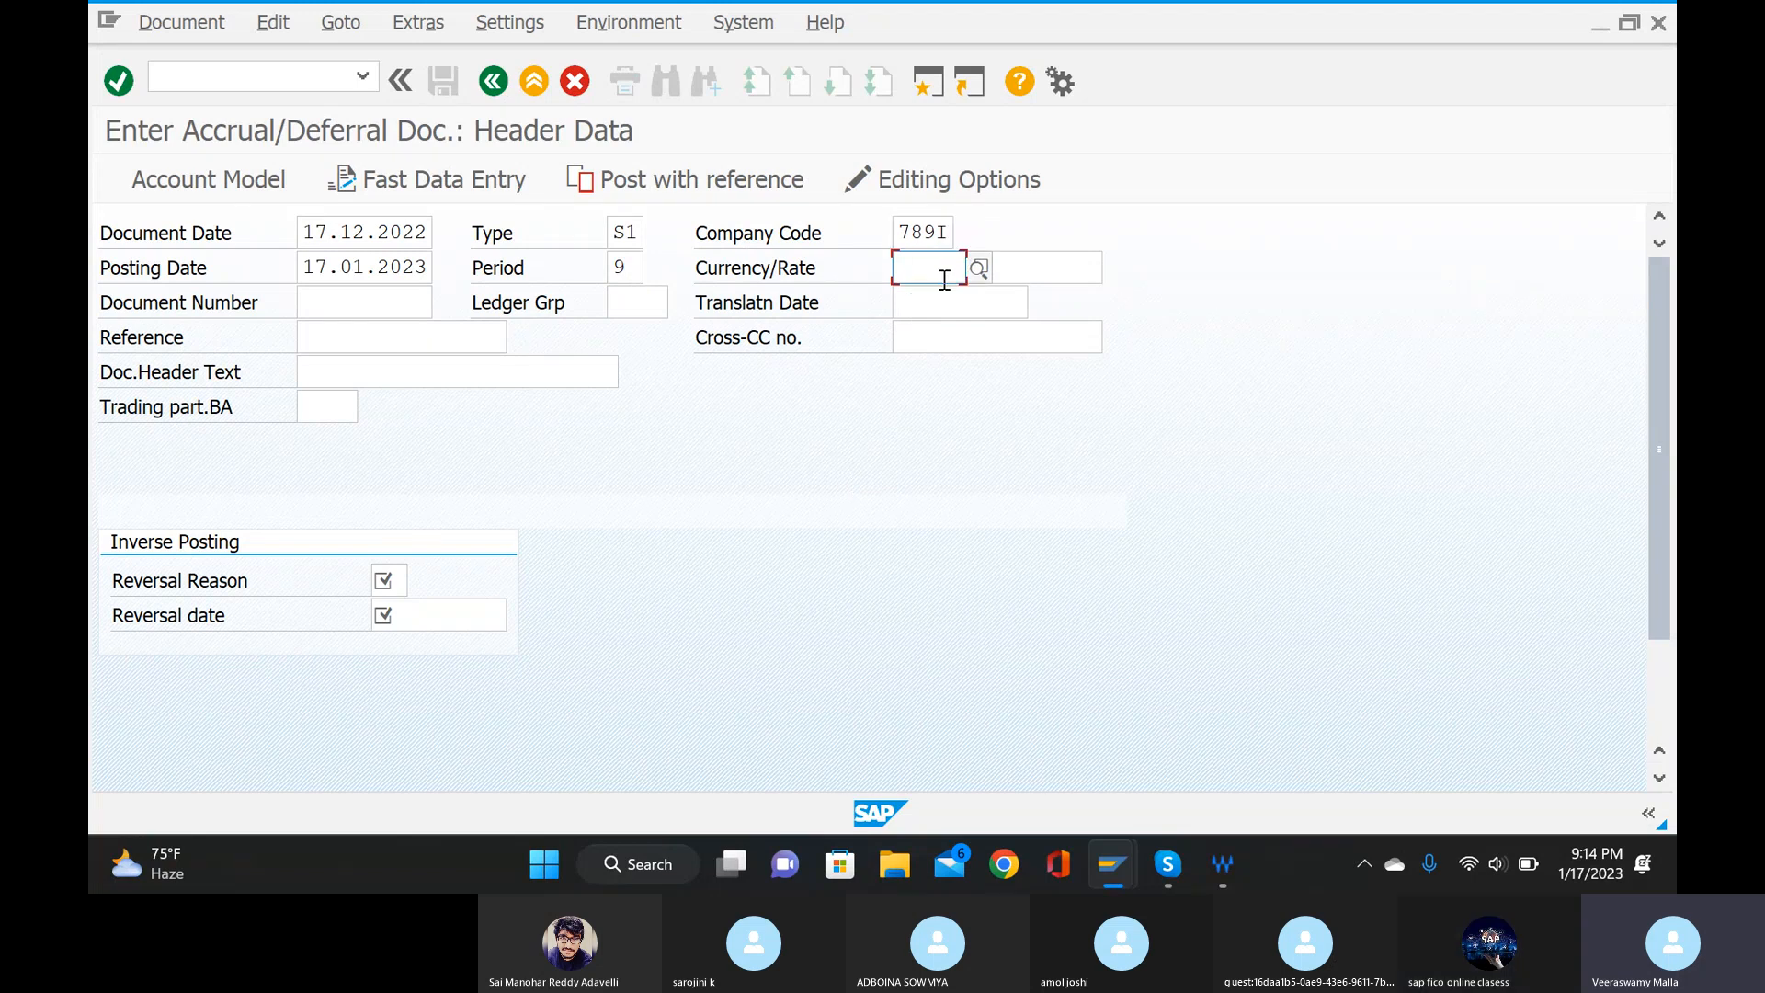
{"action": "type", "text": "I"}
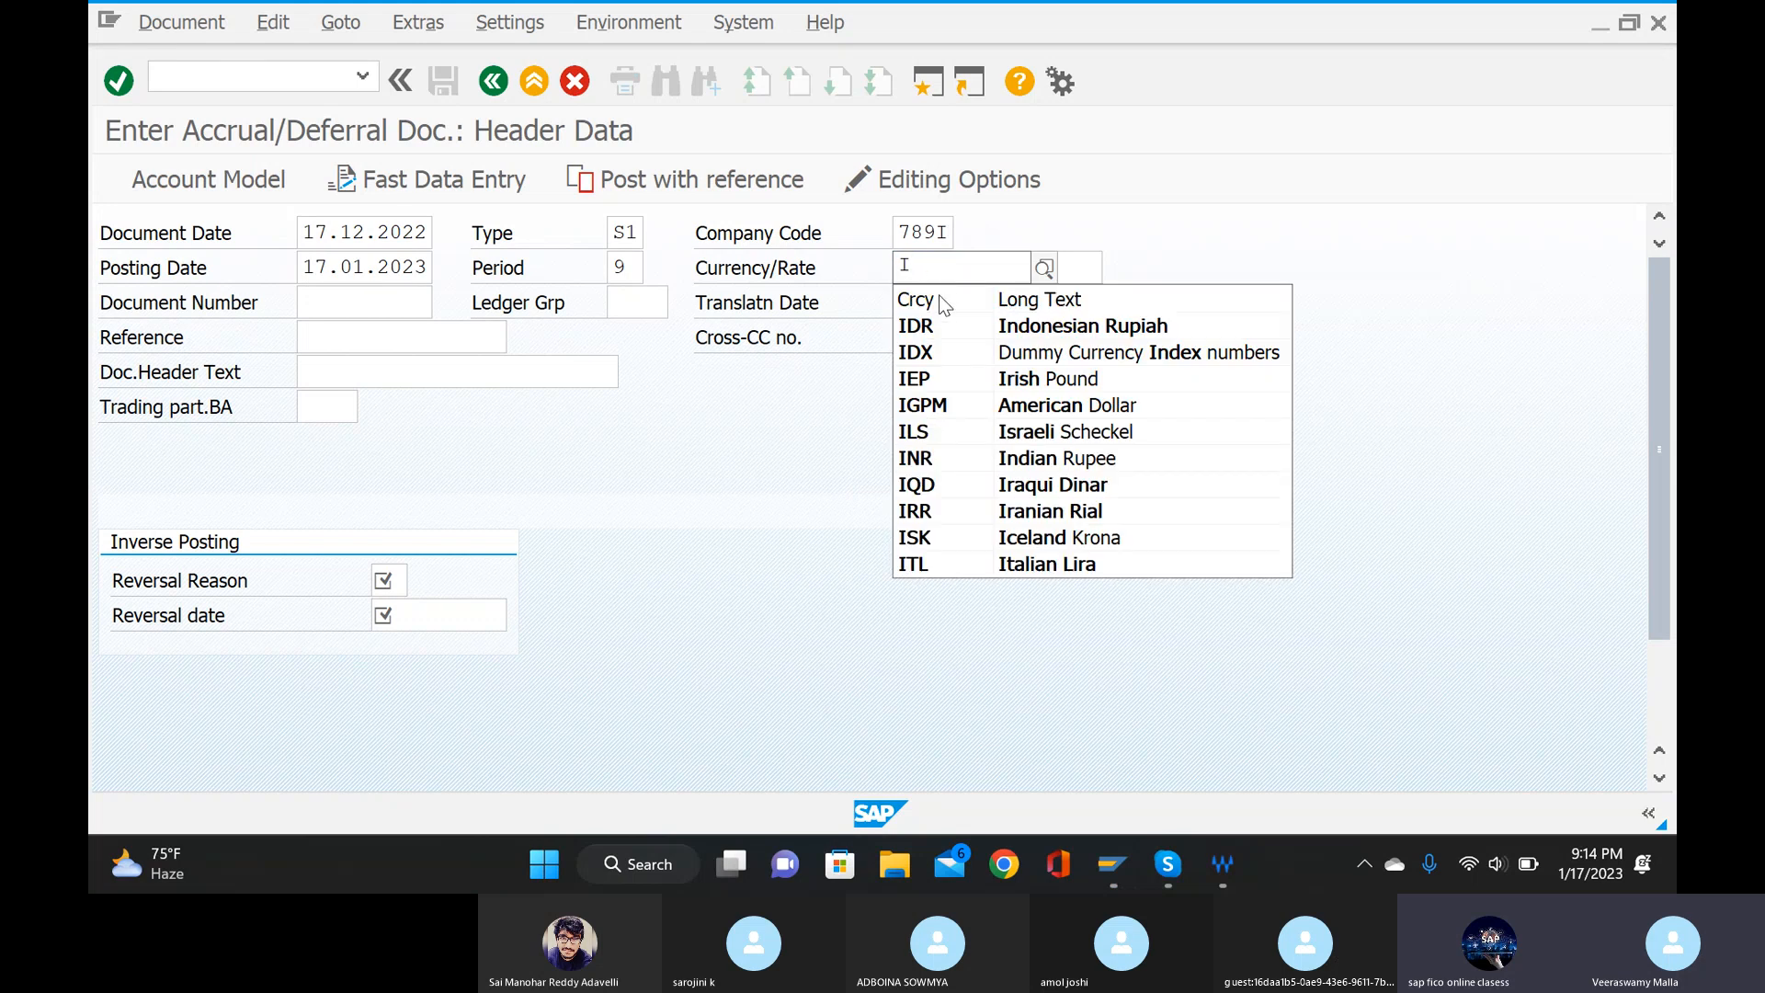
{"action": "type", "text": "N"}
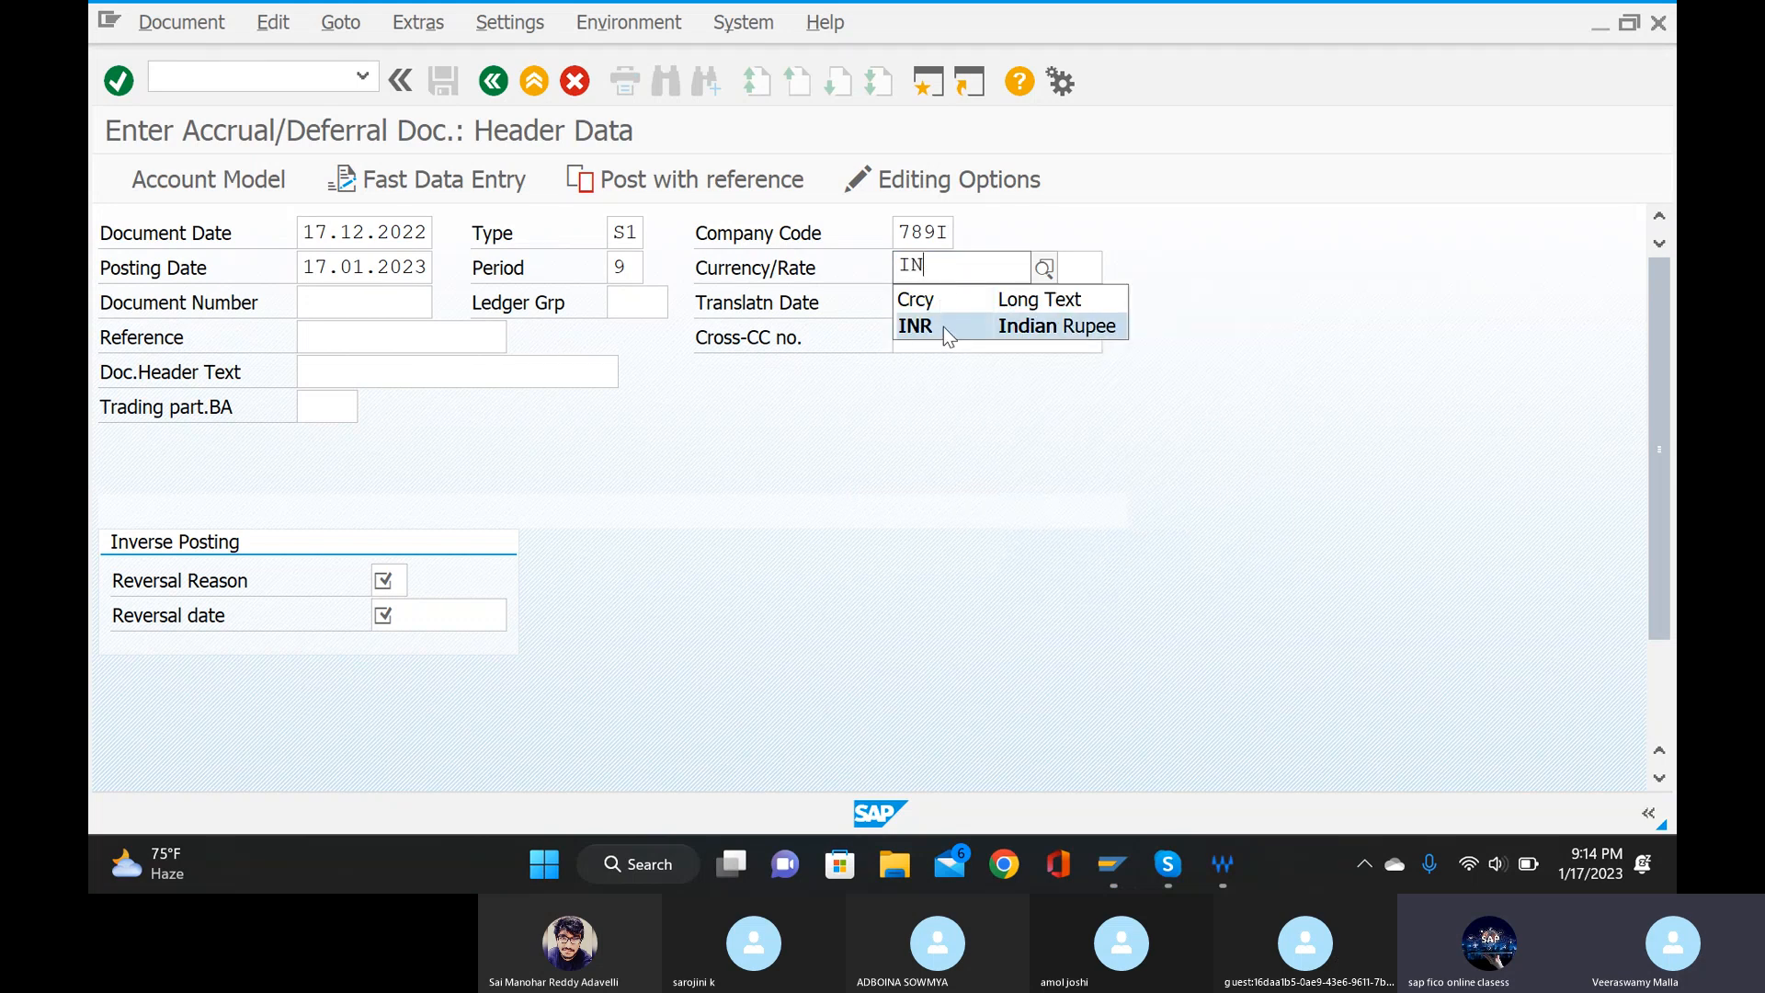
{"action": "left_click", "coordinate": [944, 328]}
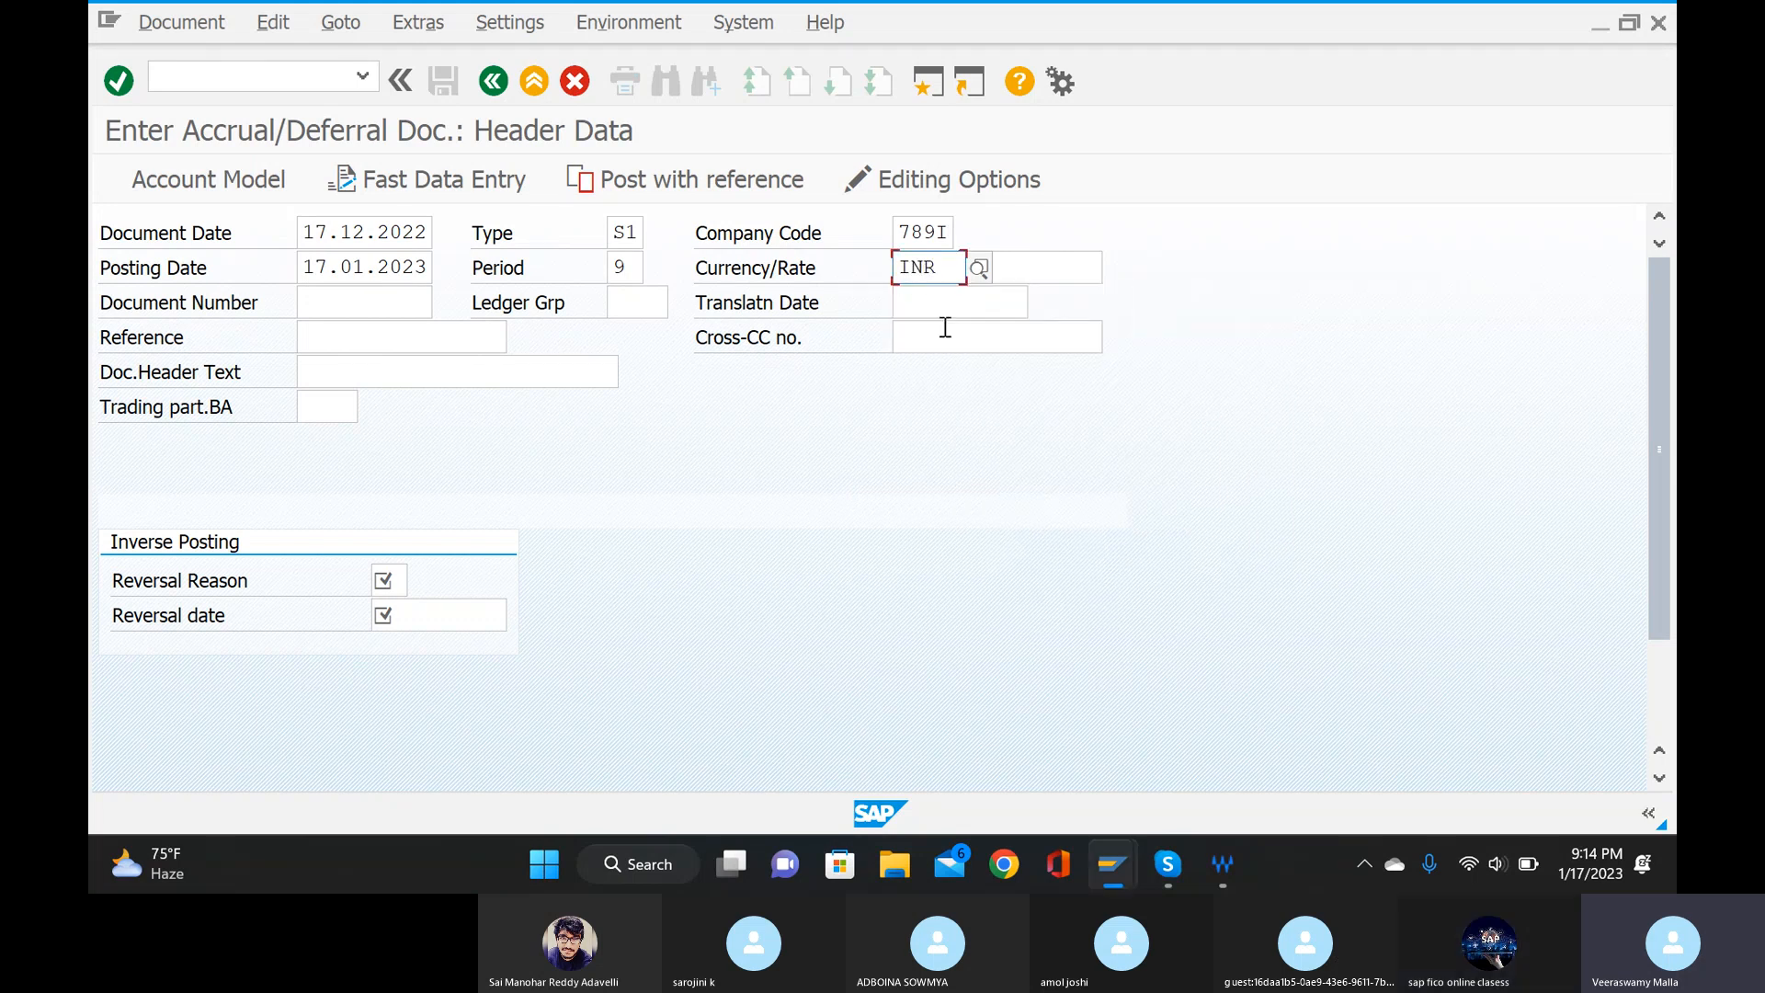
Enter ref as the document's reference and accrul mainting accrual as the document header text.
{"action": "left_click", "coordinate": [339, 339]}
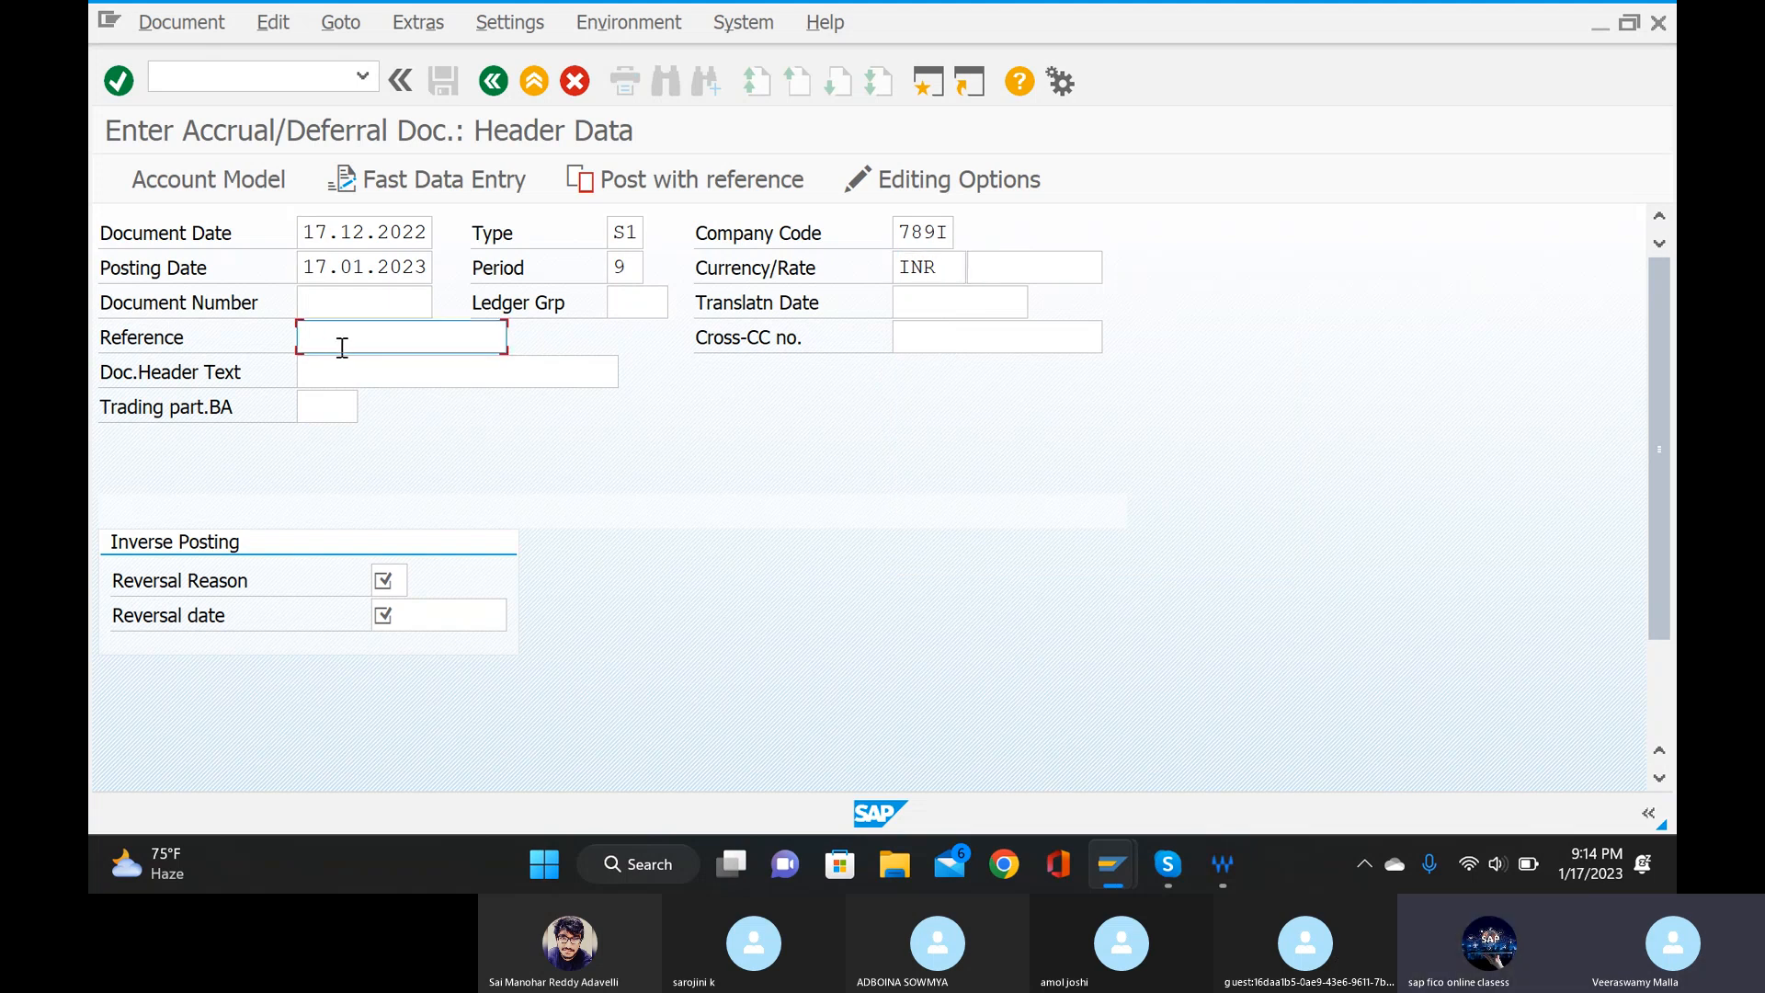
{"action": "type", "text": "REF"}
{"action": "left_click", "coordinate": [412, 372]}
{"action": "left_click", "coordinate": [398, 373]}
{"action": "type", "text": "accru"}
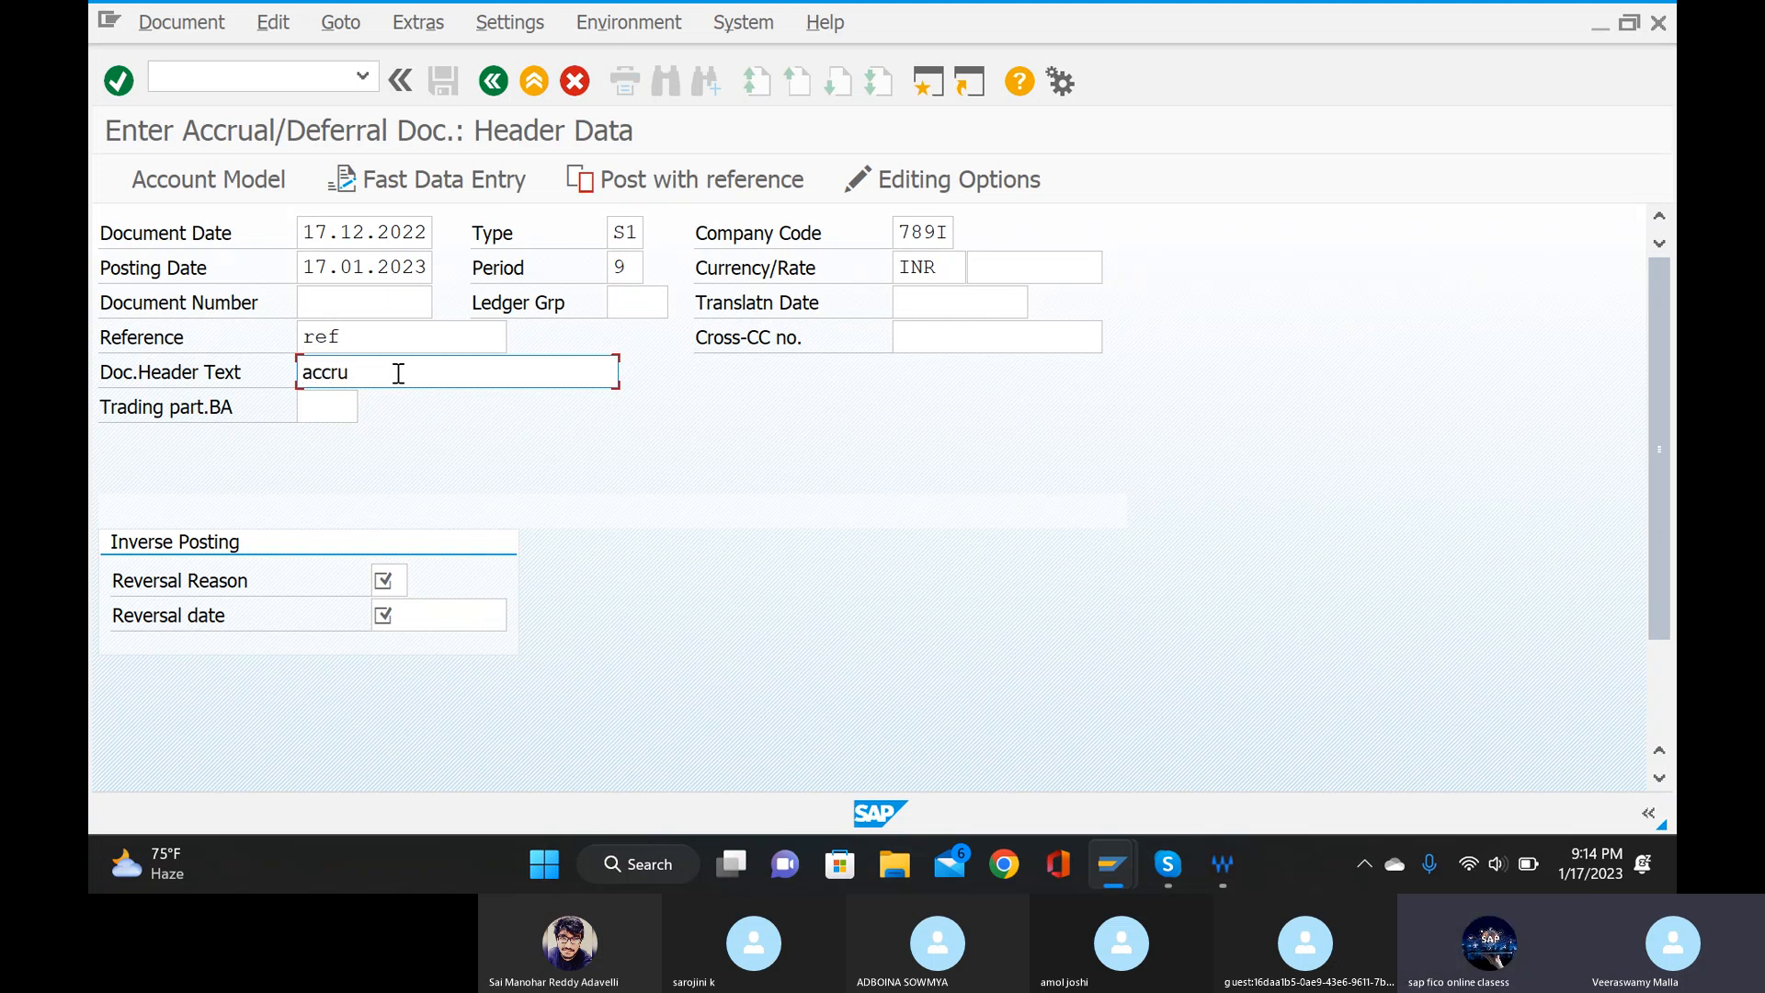
{"action": "type", "text": "l "}
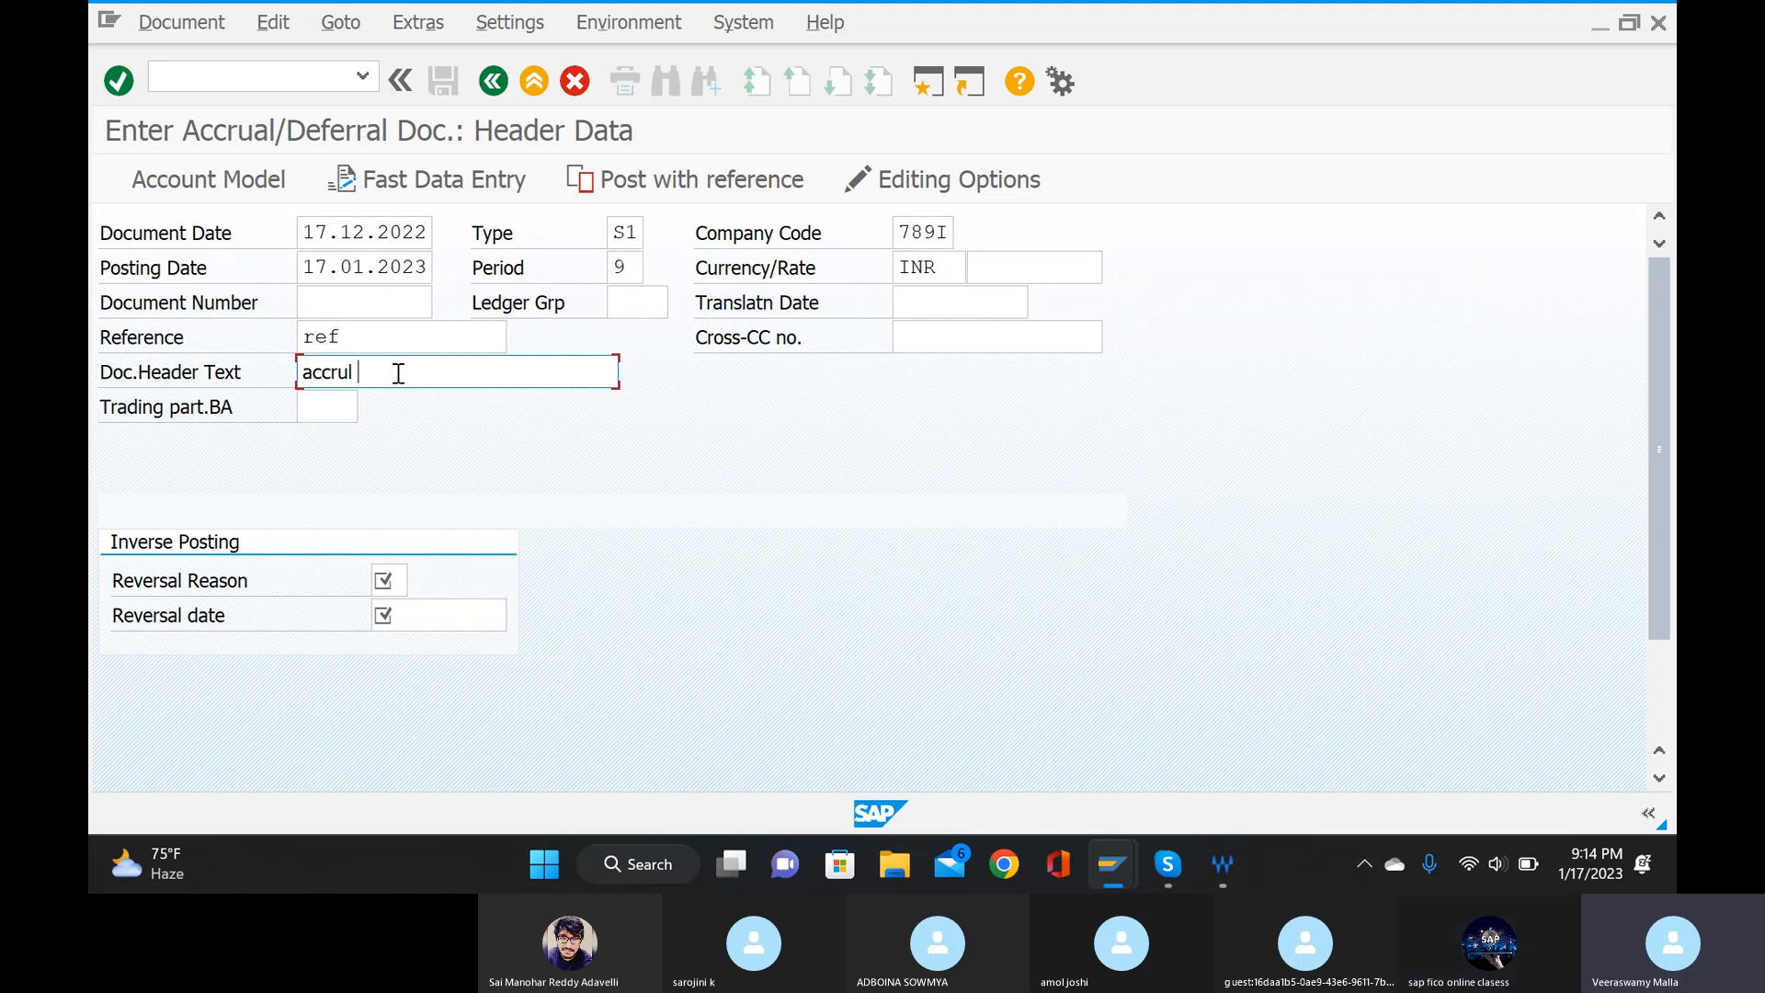
{"action": "type", "text": "mainting "}
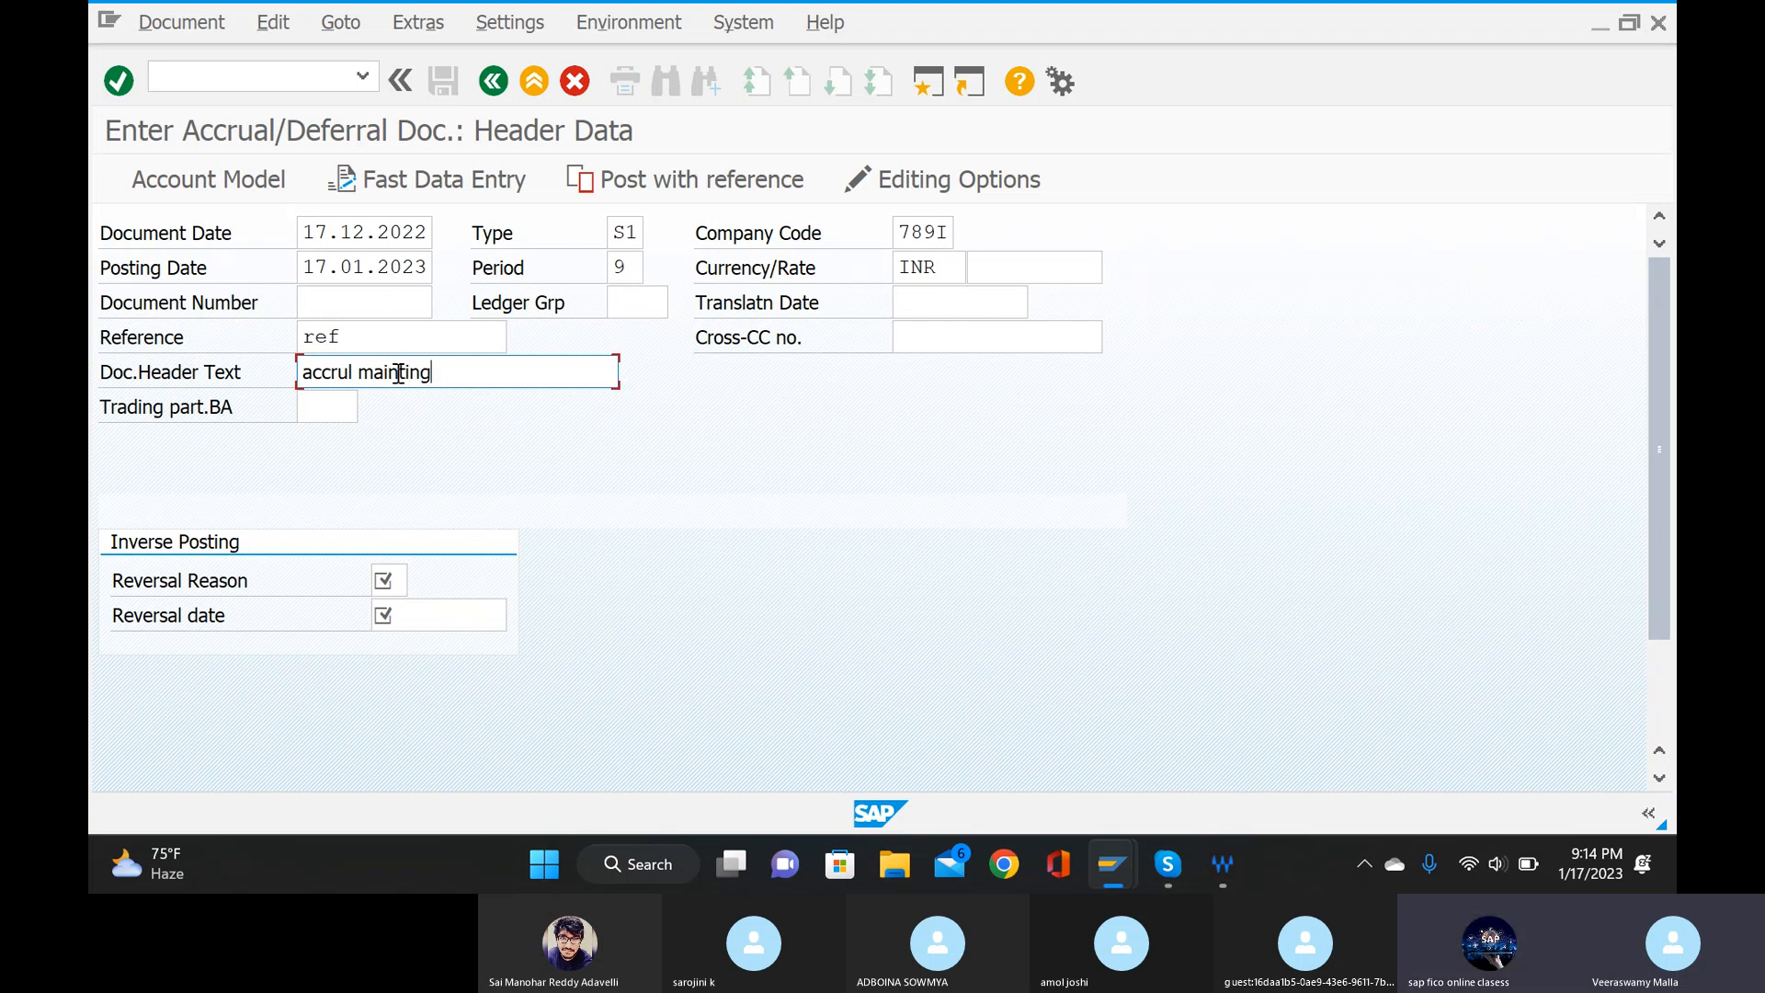
{"action": "type", "text": "accru"}
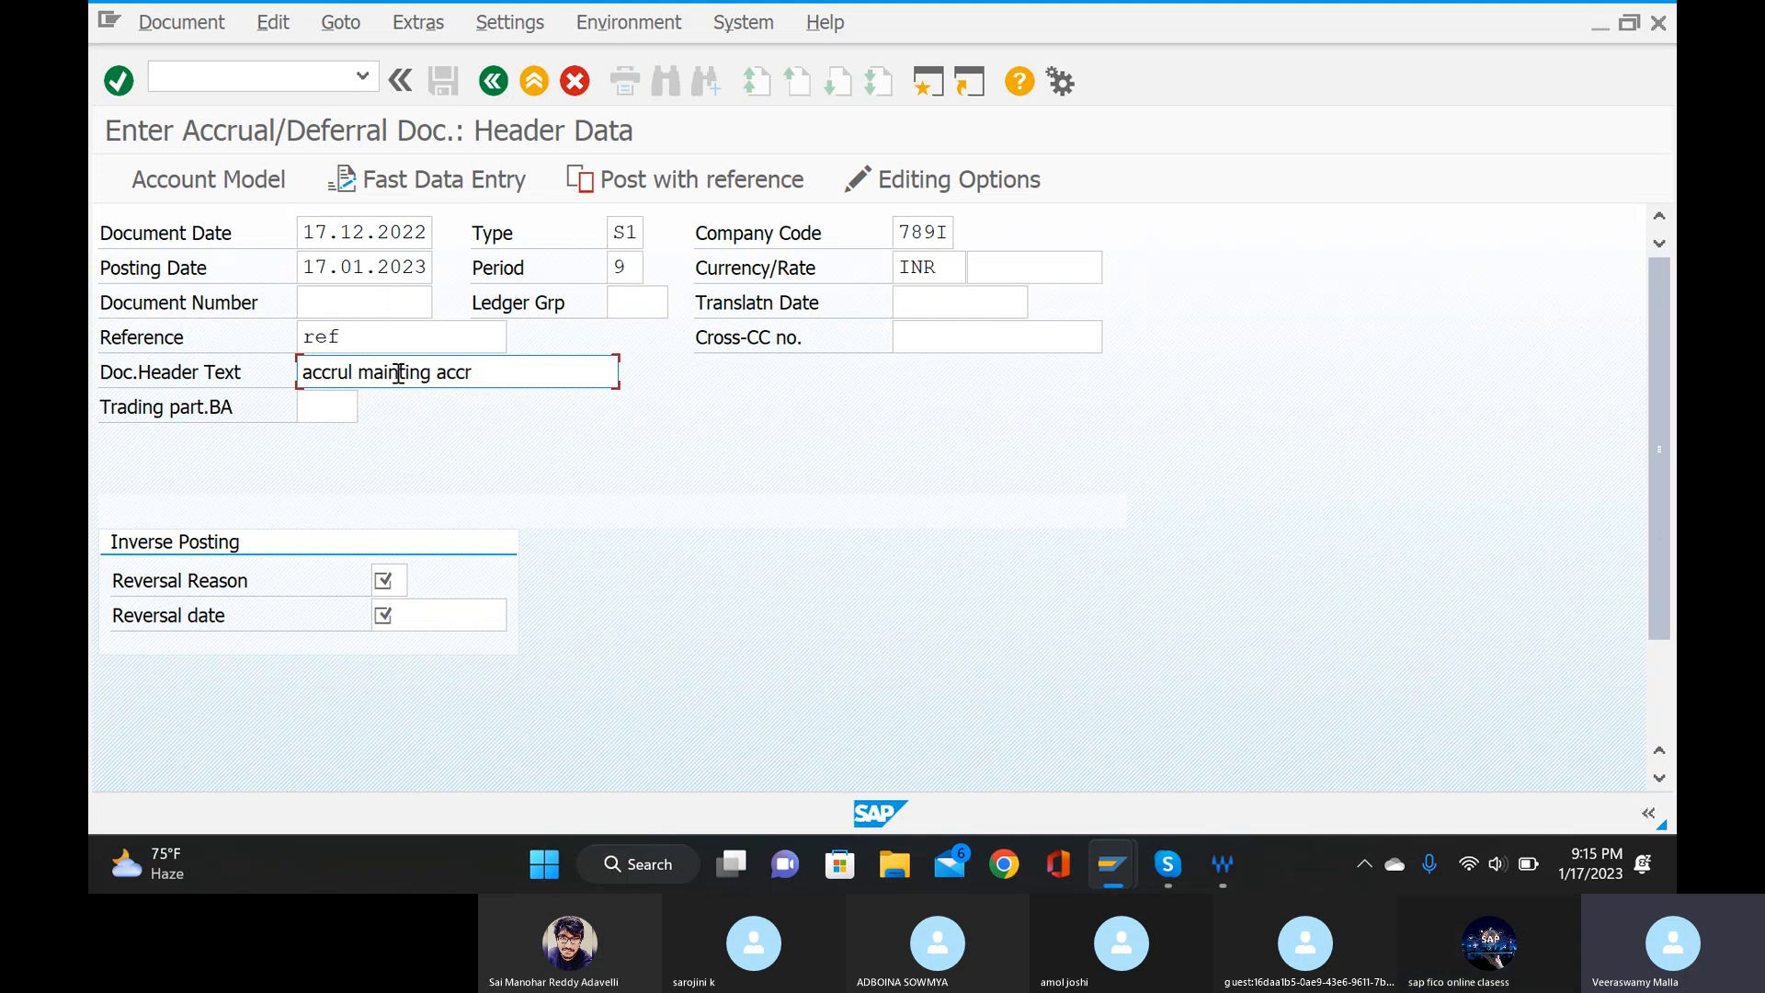
{"action": "type", "text": "al"}
Set the inverse posting's reversal reason to 01 (Reversal in current period) from the list of reasons.
{"action": "left_click", "coordinate": [398, 577]}
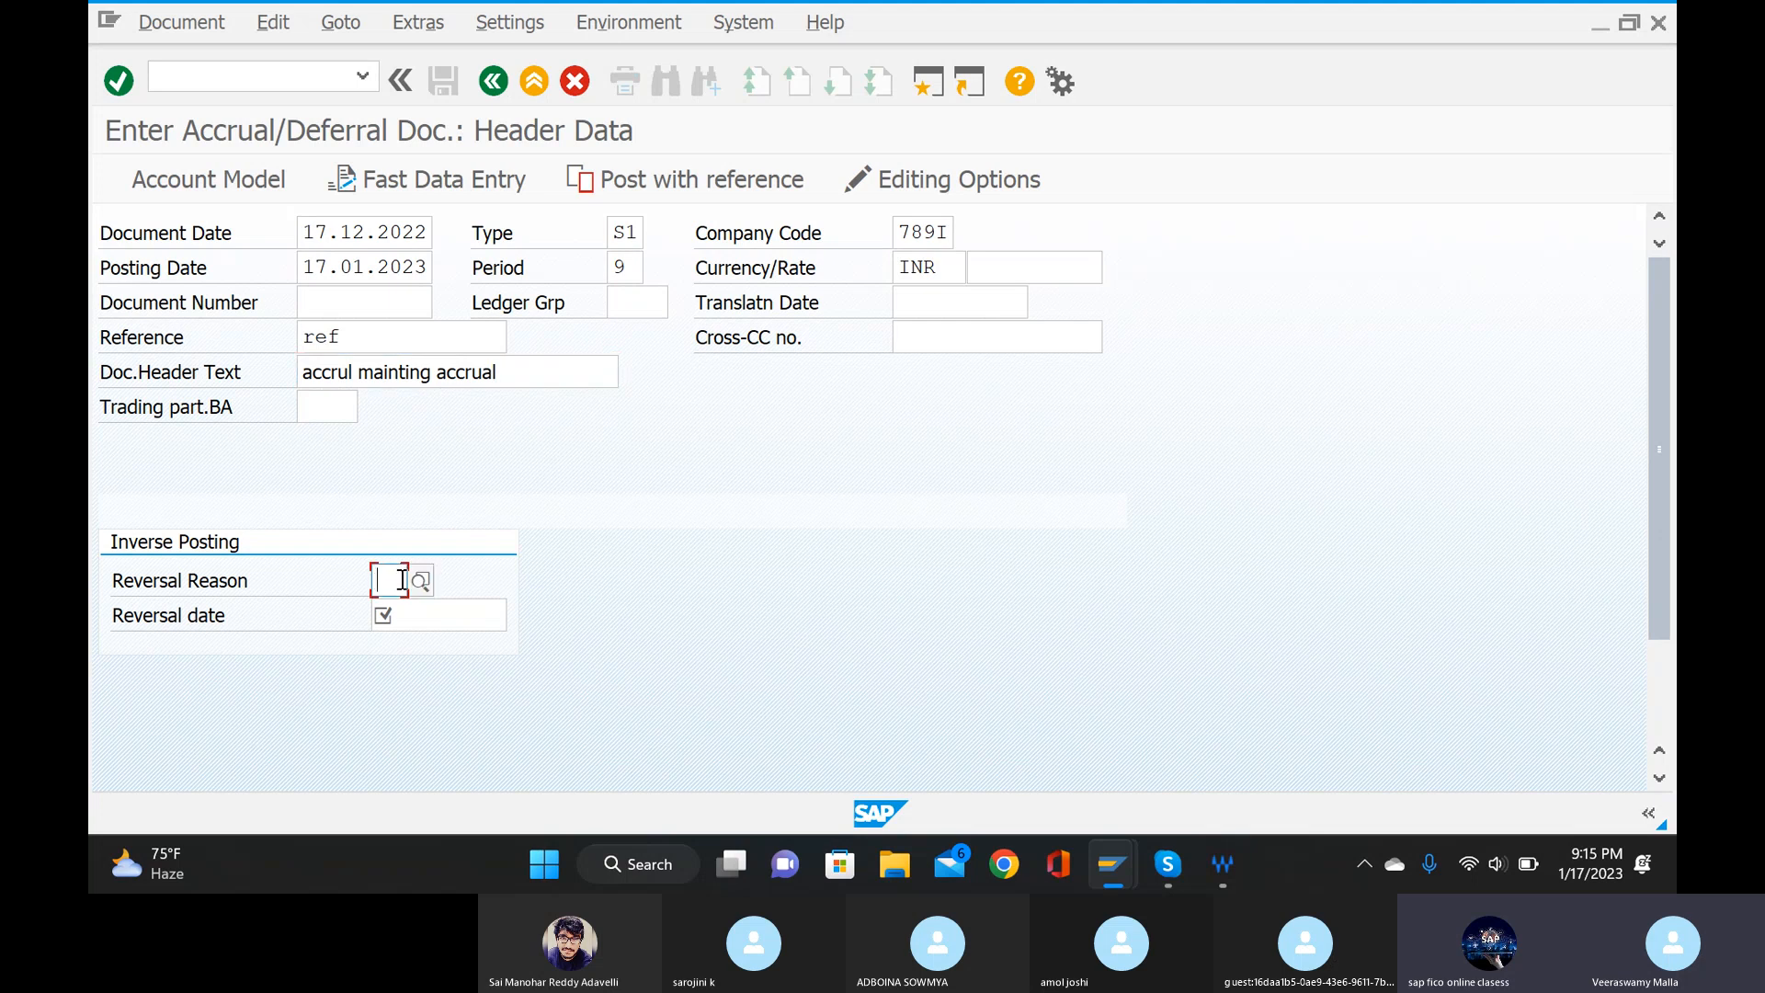
{"action": "type", "text": "01"}
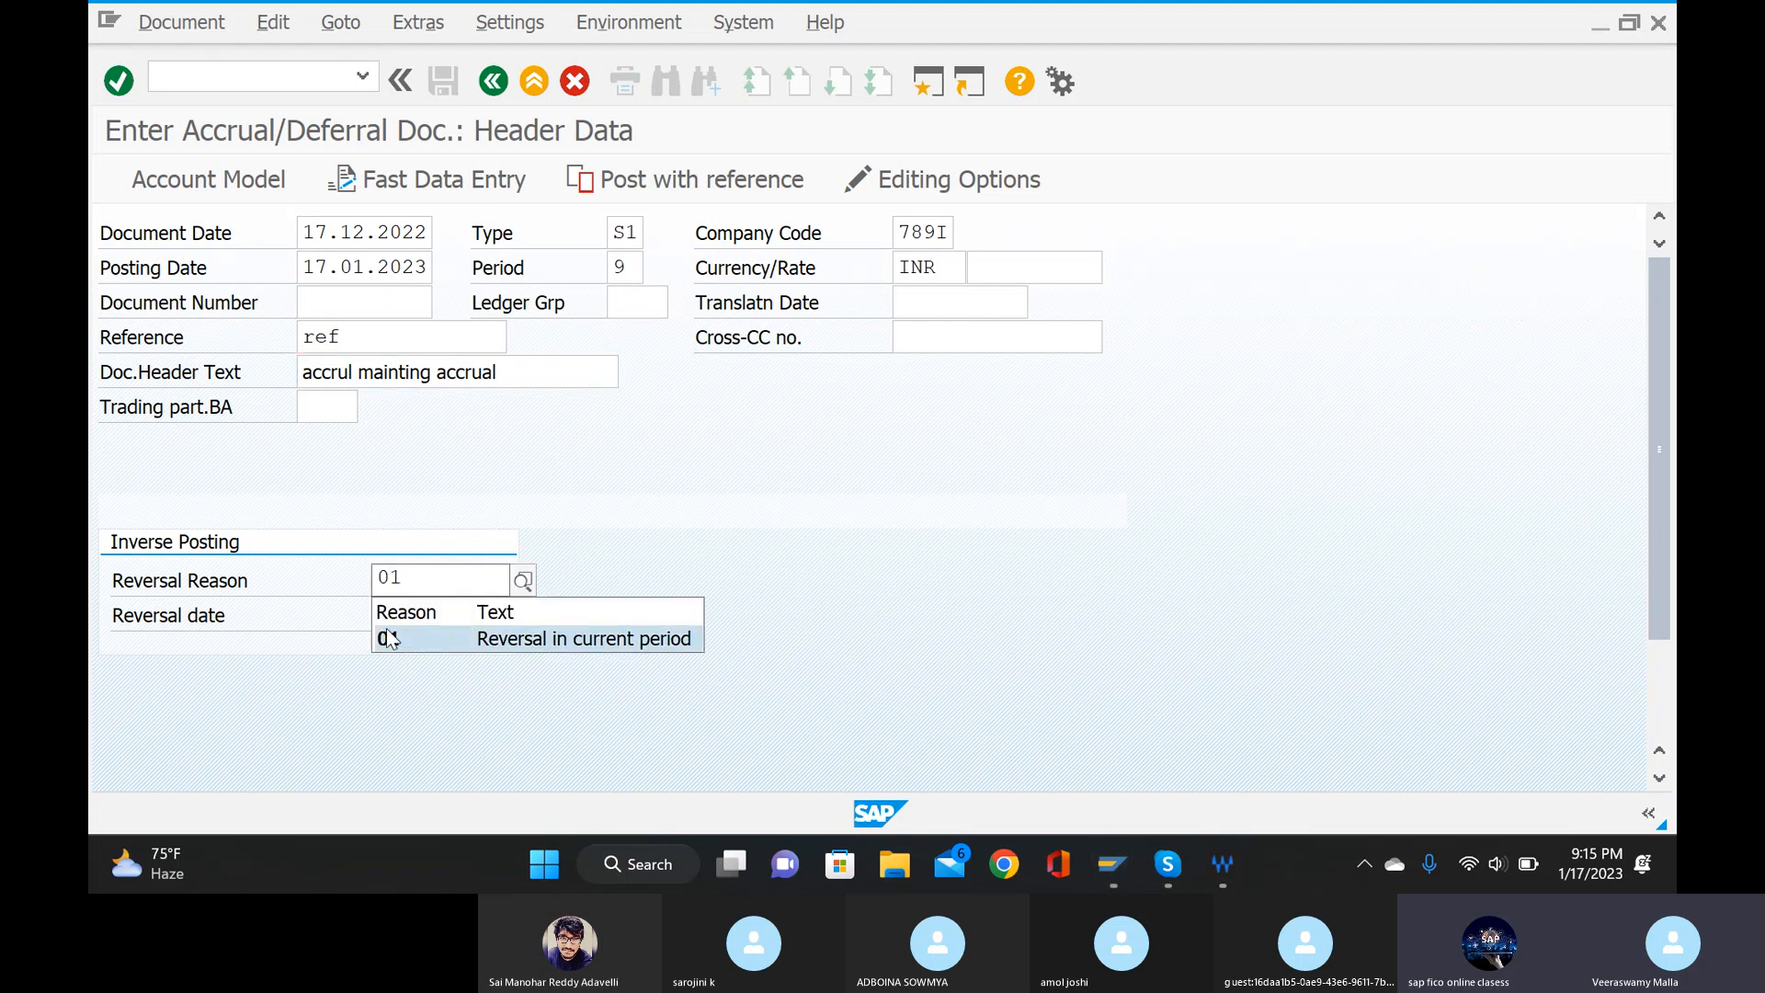
{"action": "left_click", "coordinate": [522, 580]}
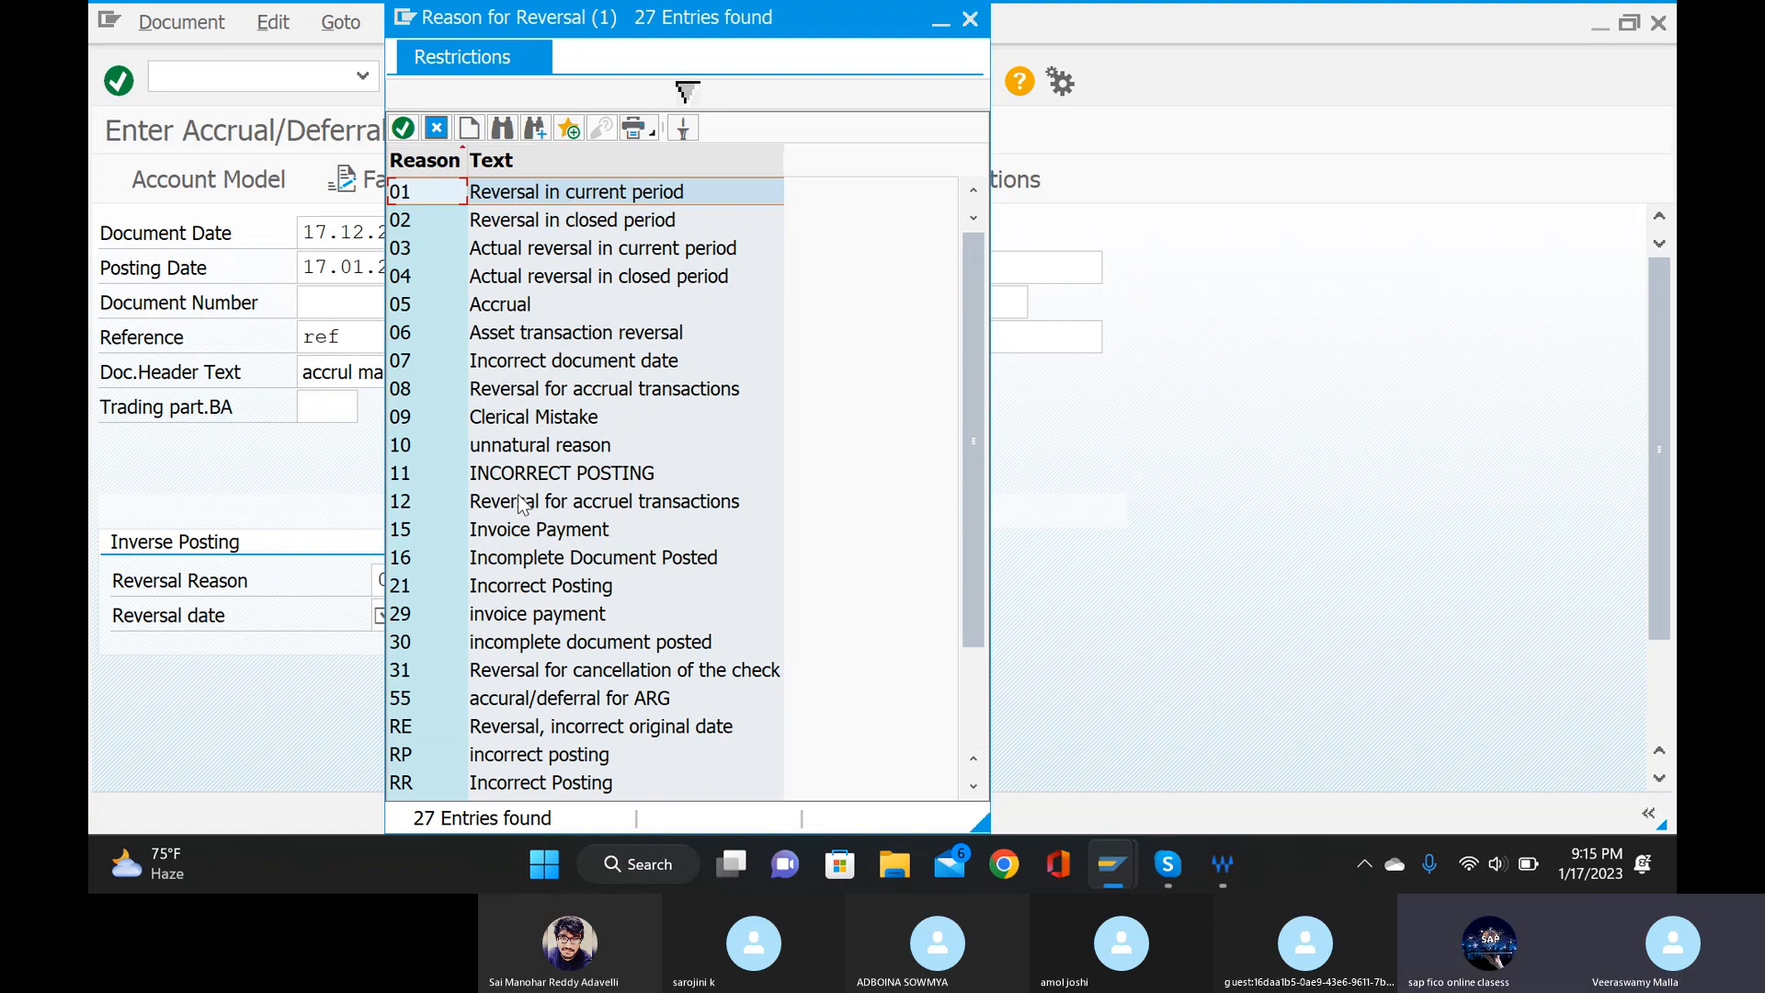
{"action": "double_click", "coordinate": [426, 193]}
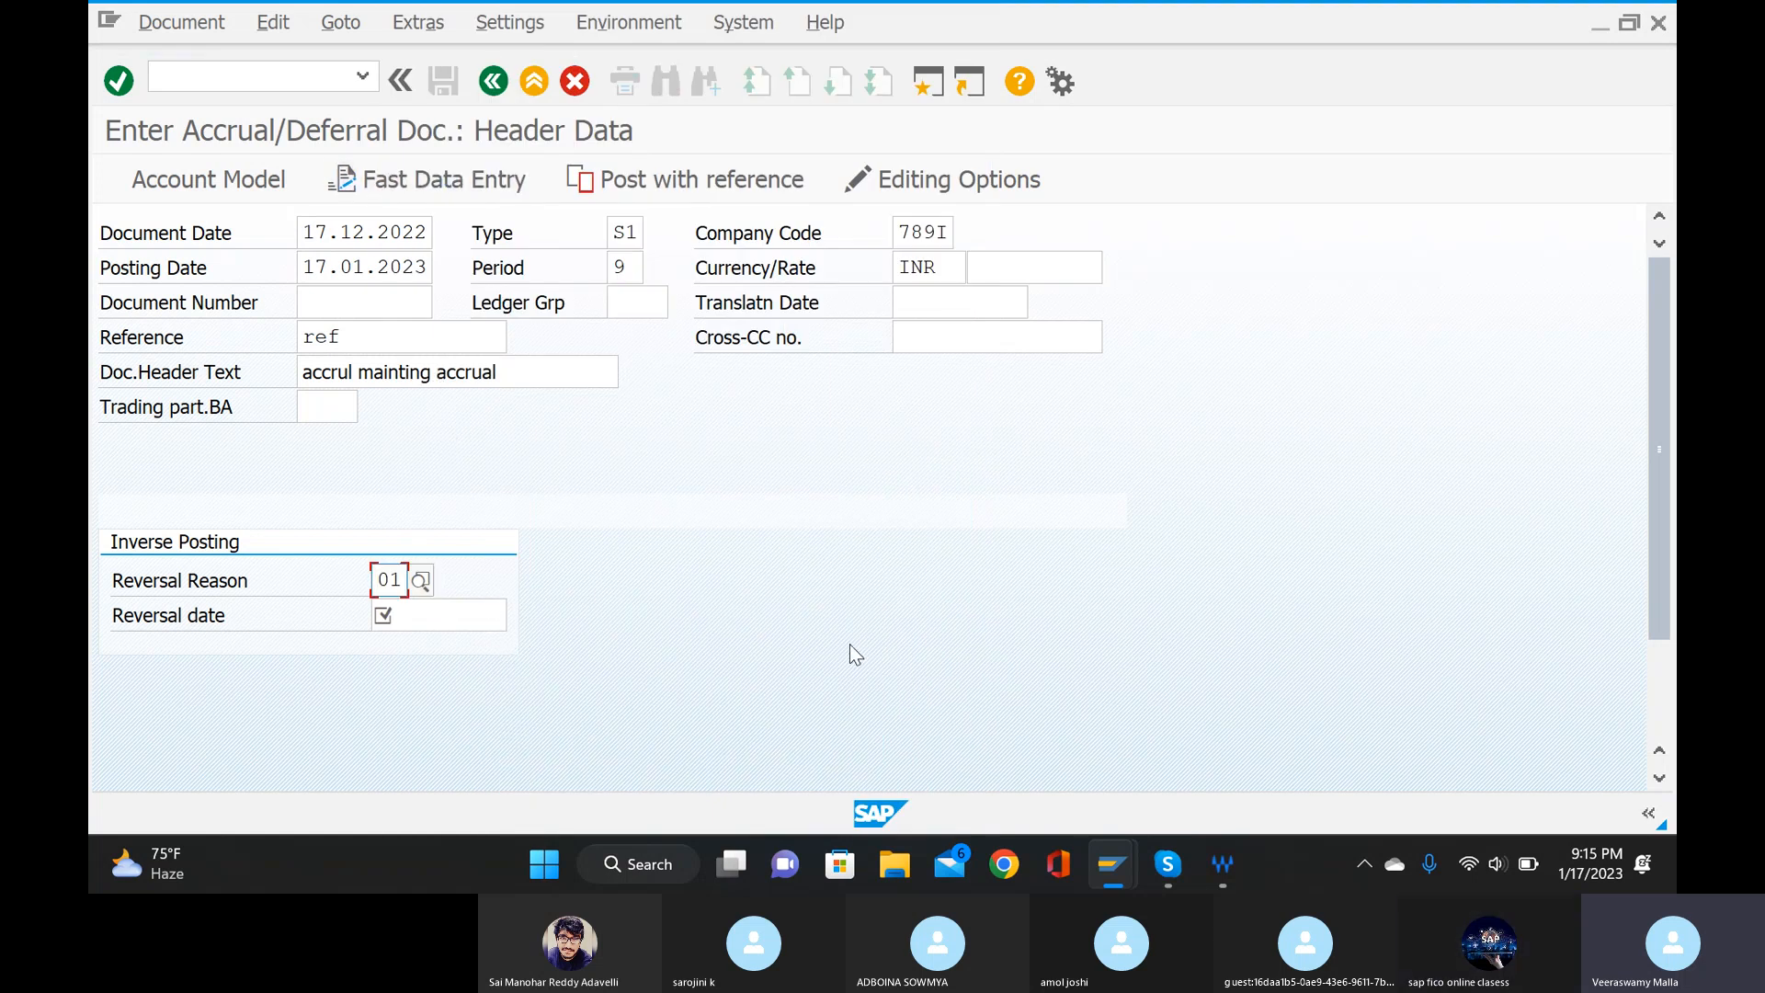
Define the first line item with posting key 40 and the G/L account "salarys account" from chart of accounts 789I.
{"action": "scroll", "coordinate": [840, 638], "scroll_direction": "down", "scroll_amount": 3}
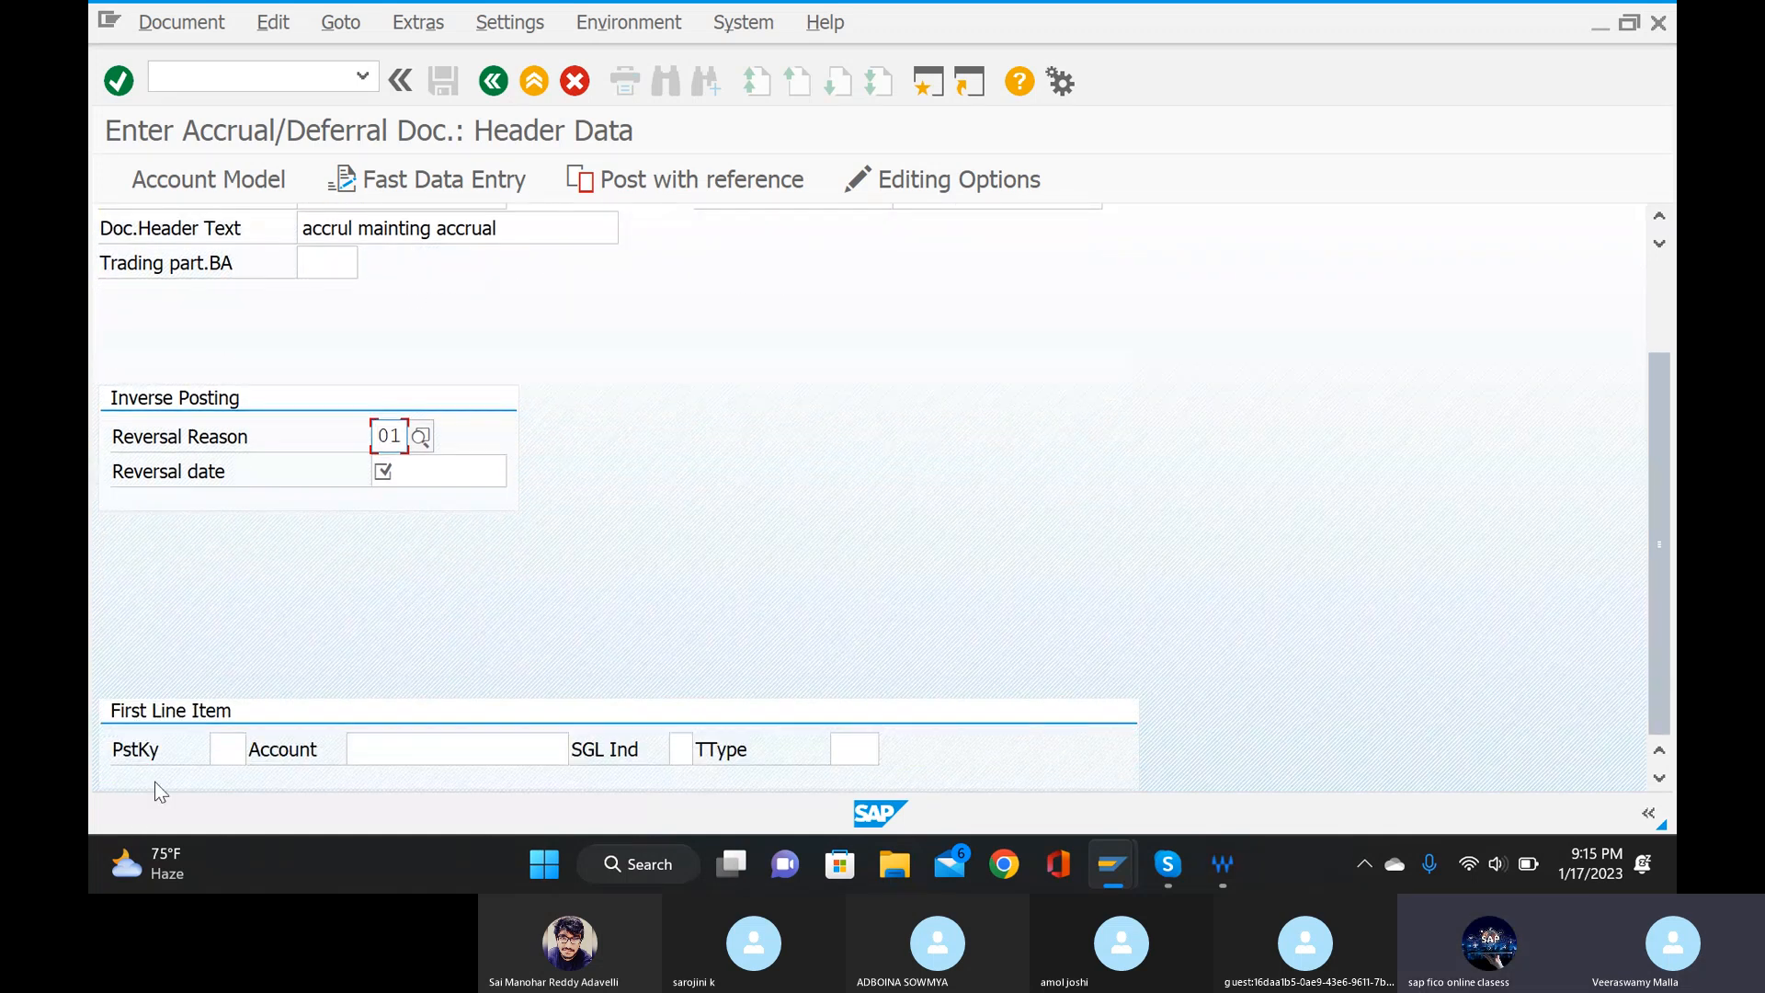
{"action": "left_click", "coordinate": [230, 749]}
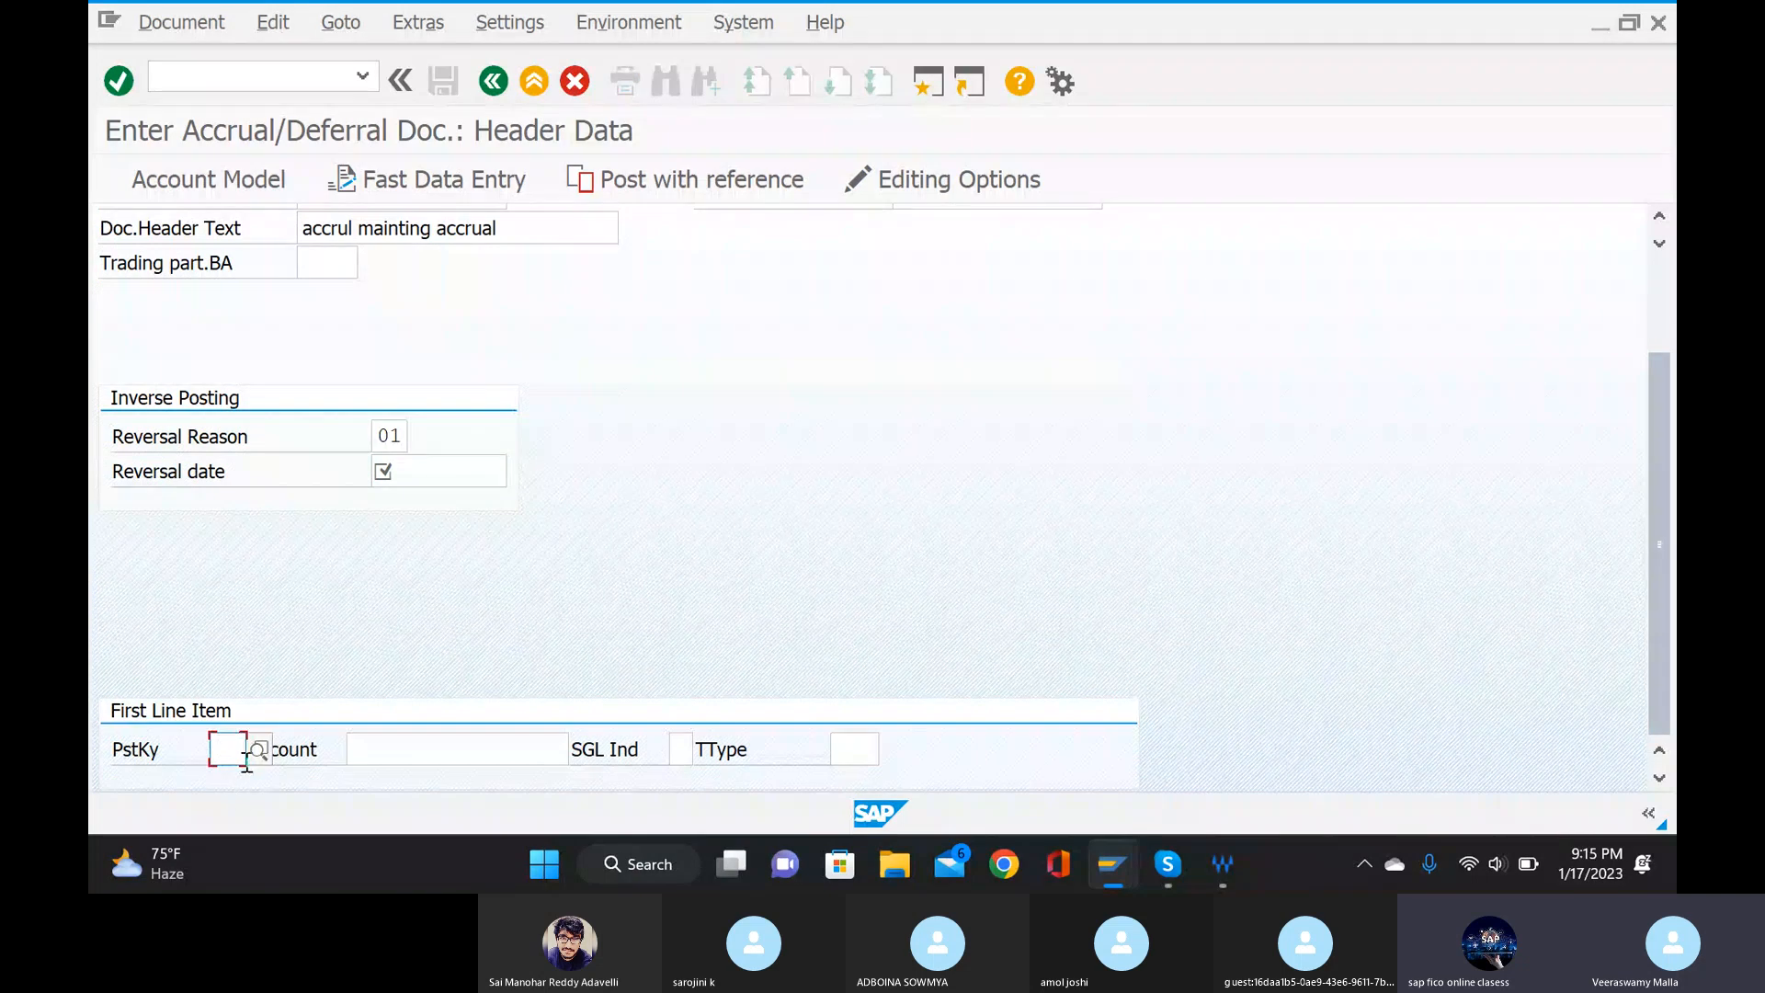
{"action": "type", "text": "40"}
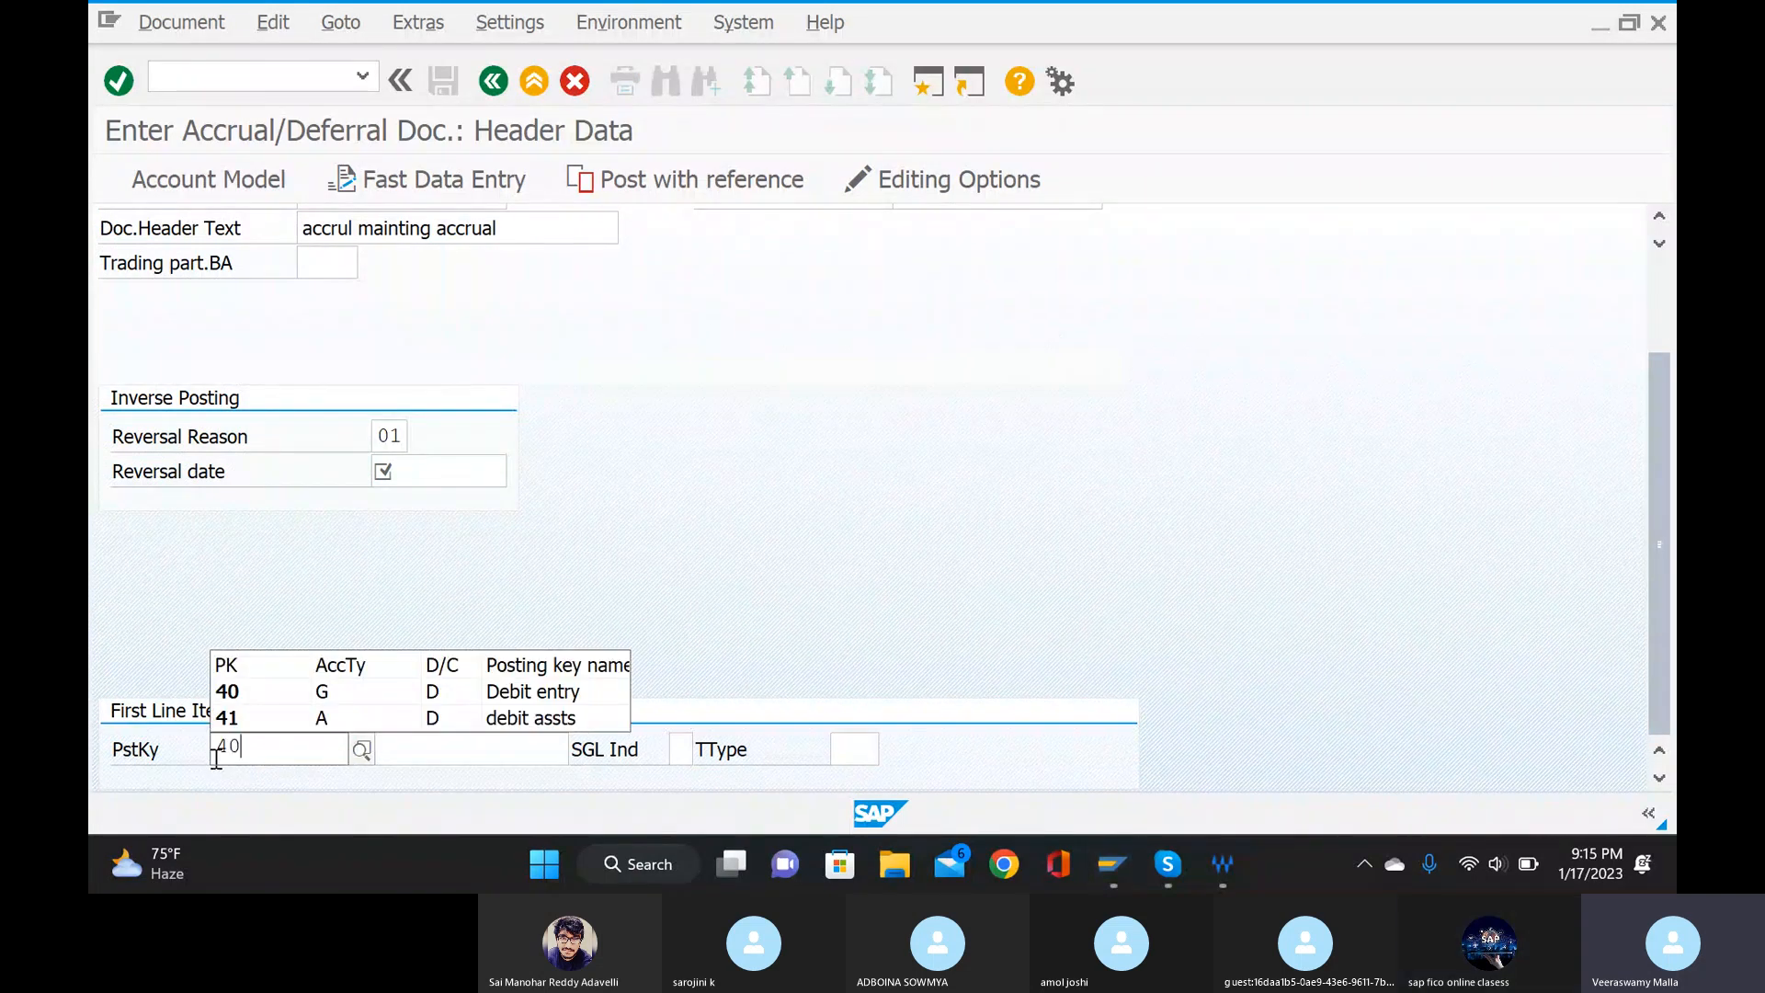
{"action": "left_click", "coordinate": [243, 807]}
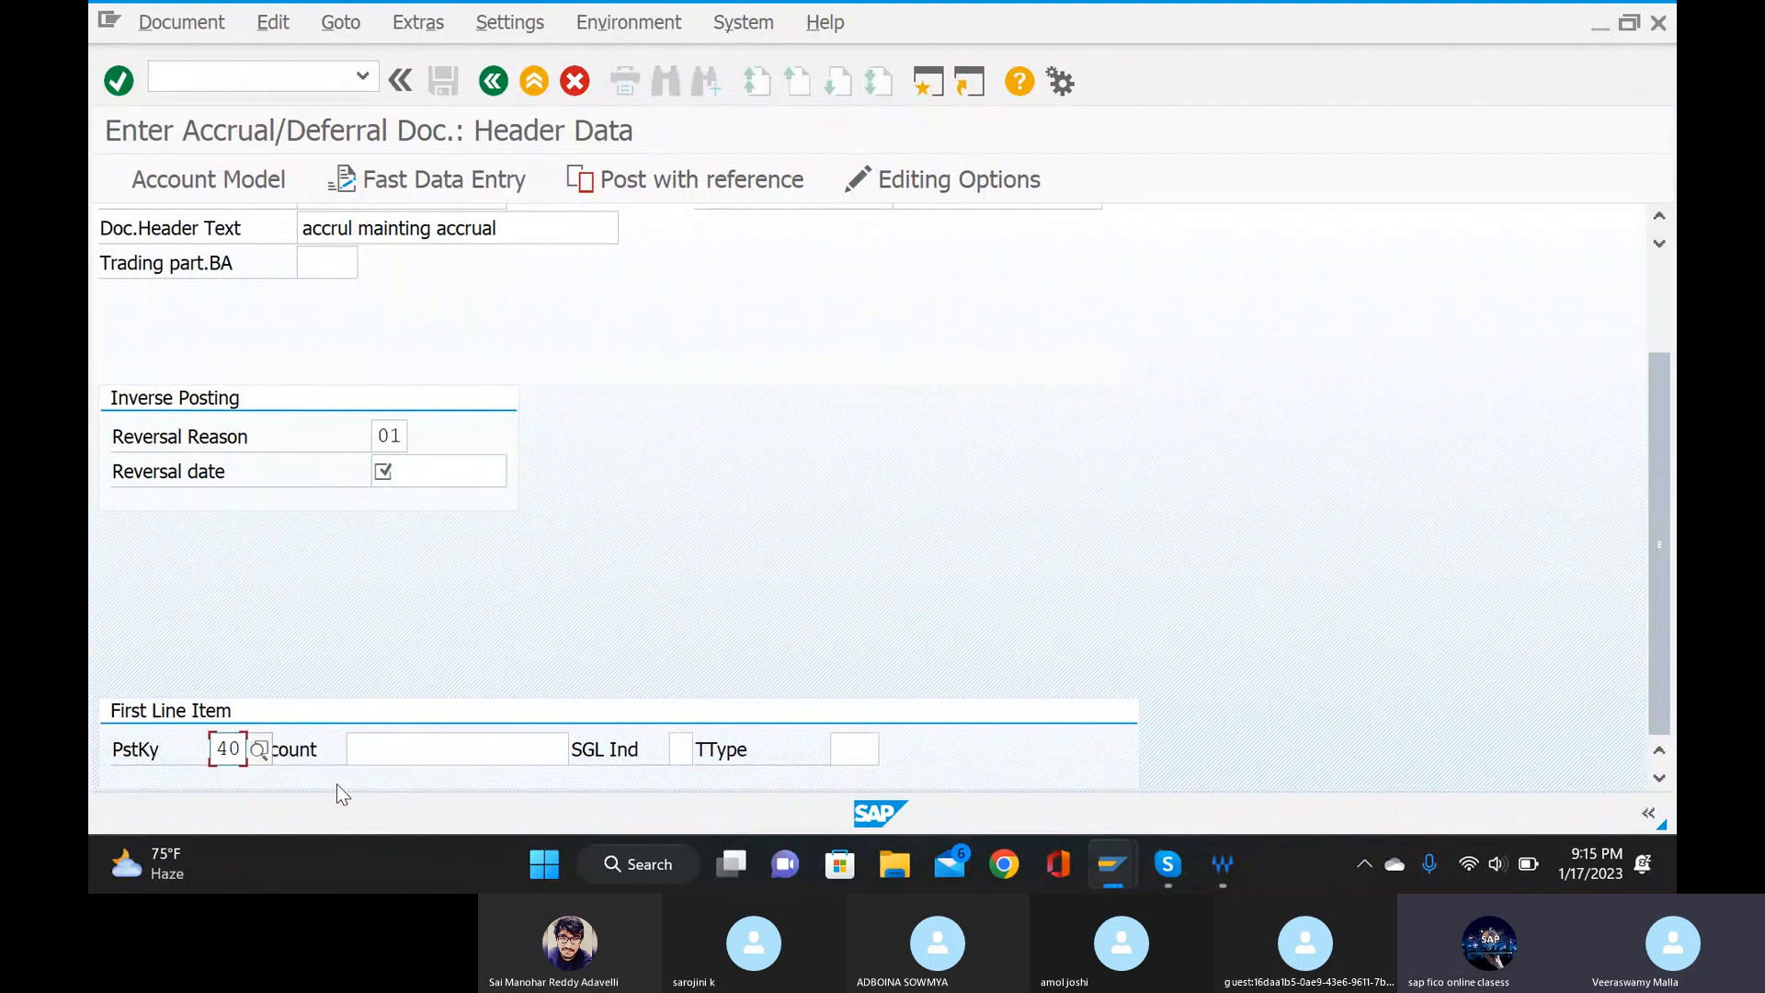
{"action": "left_click", "coordinate": [478, 745]}
{"action": "left_click", "coordinate": [583, 749]}
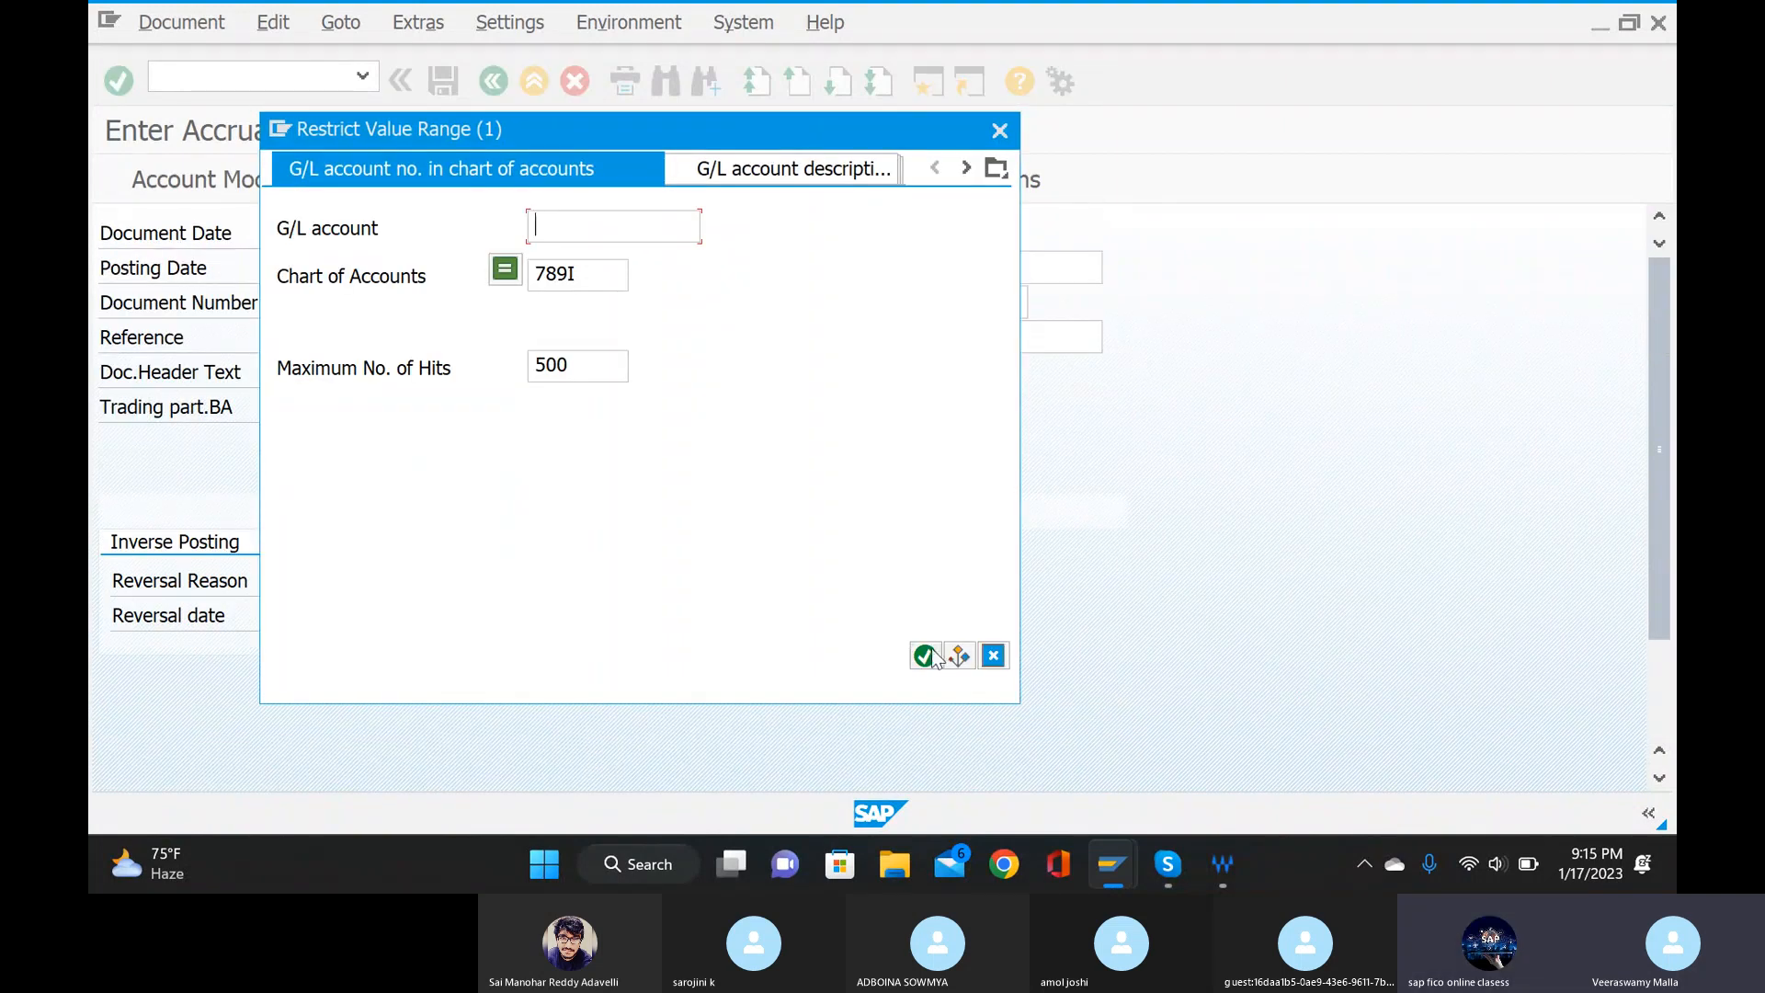
{"action": "left_click", "coordinate": [926, 655]}
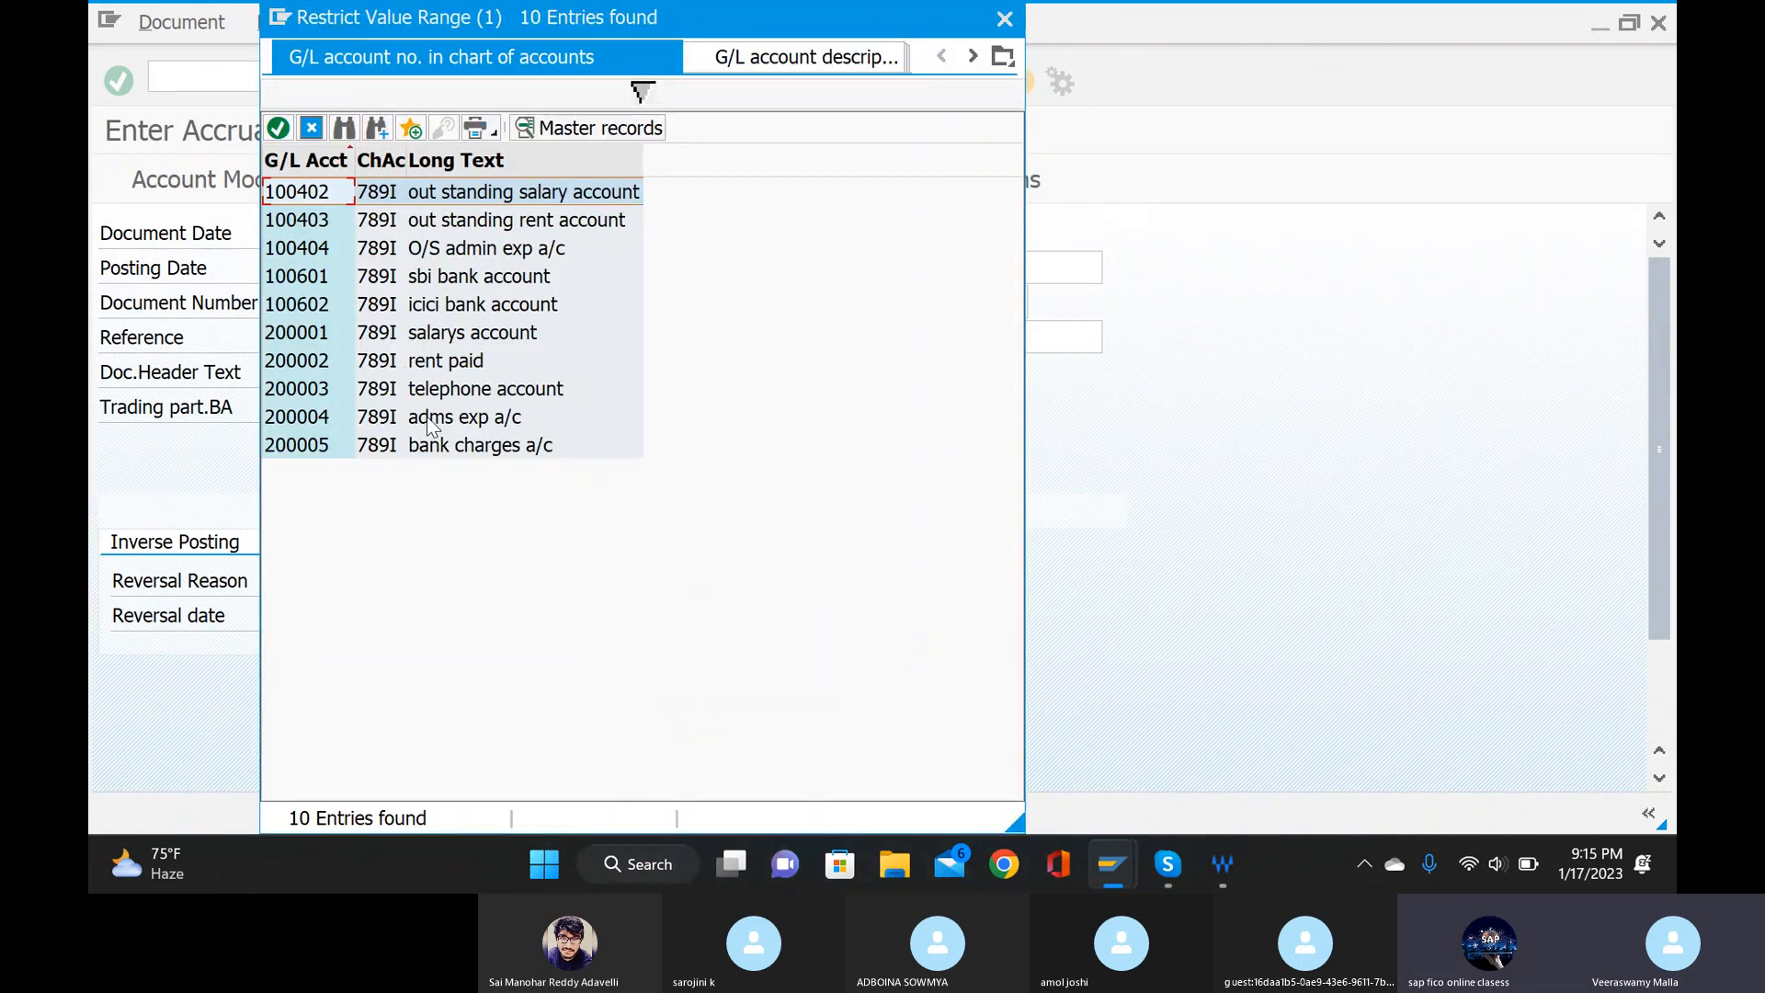
{"action": "left_click", "coordinate": [455, 333]}
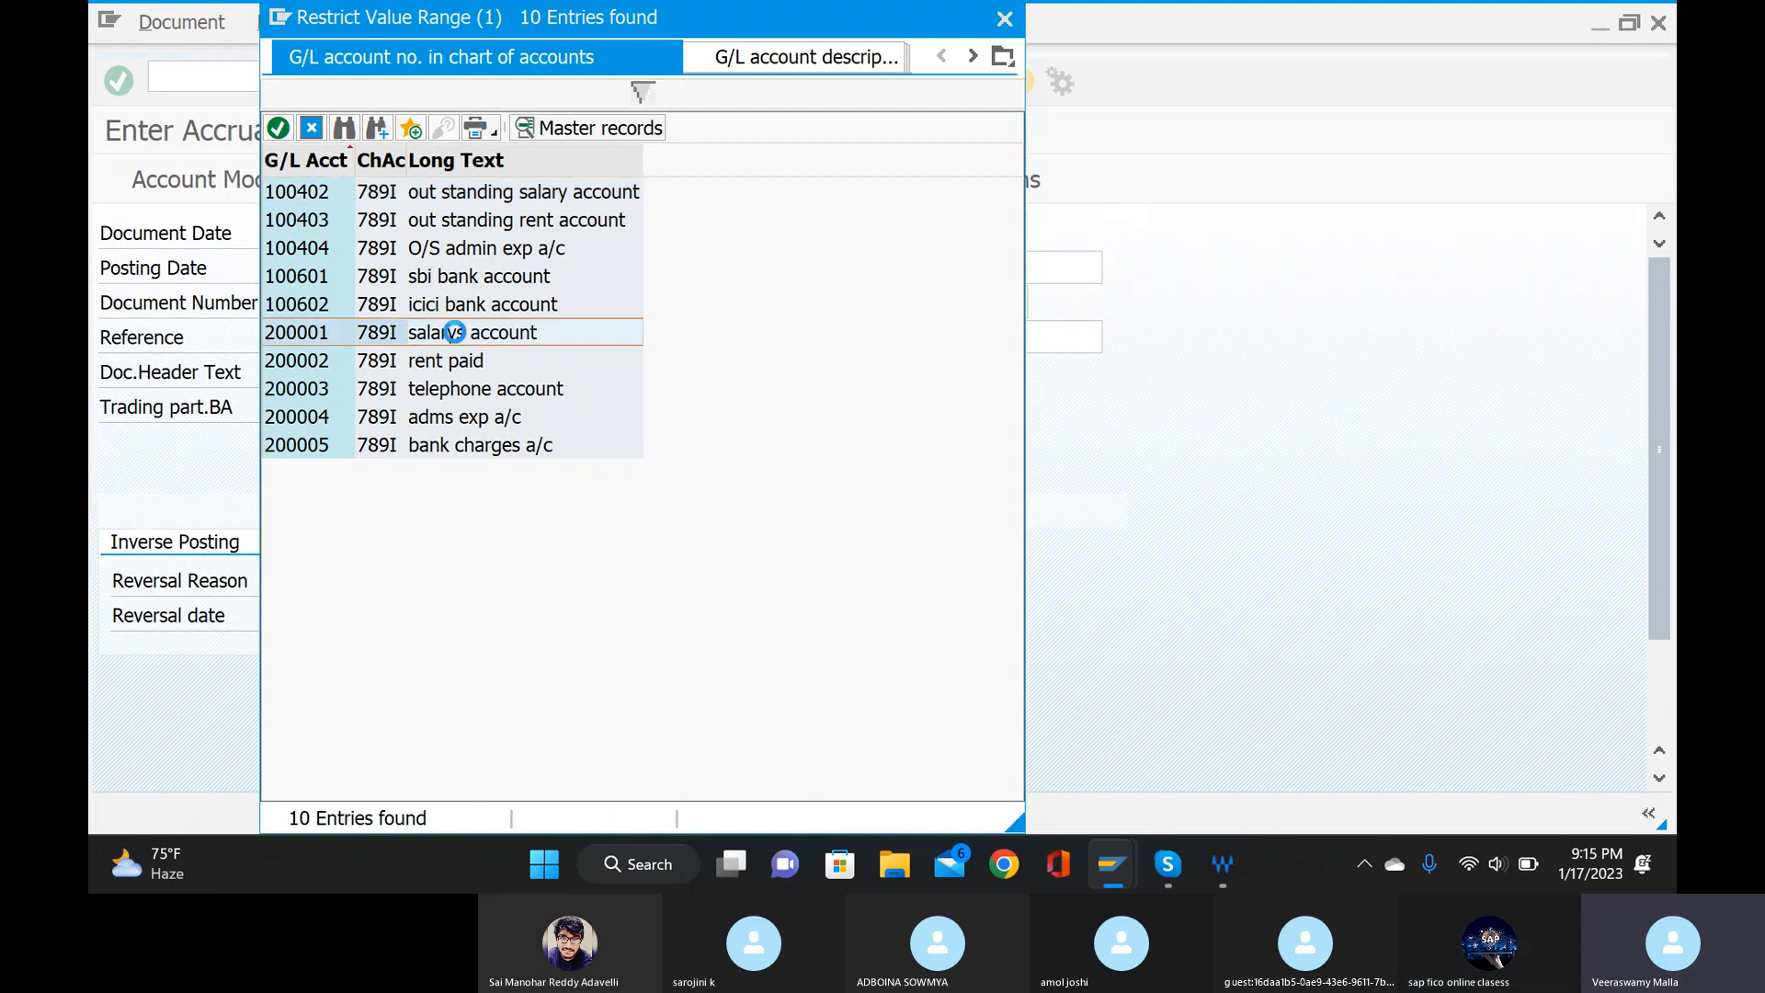
{"action": "double_click", "coordinate": [455, 333]}
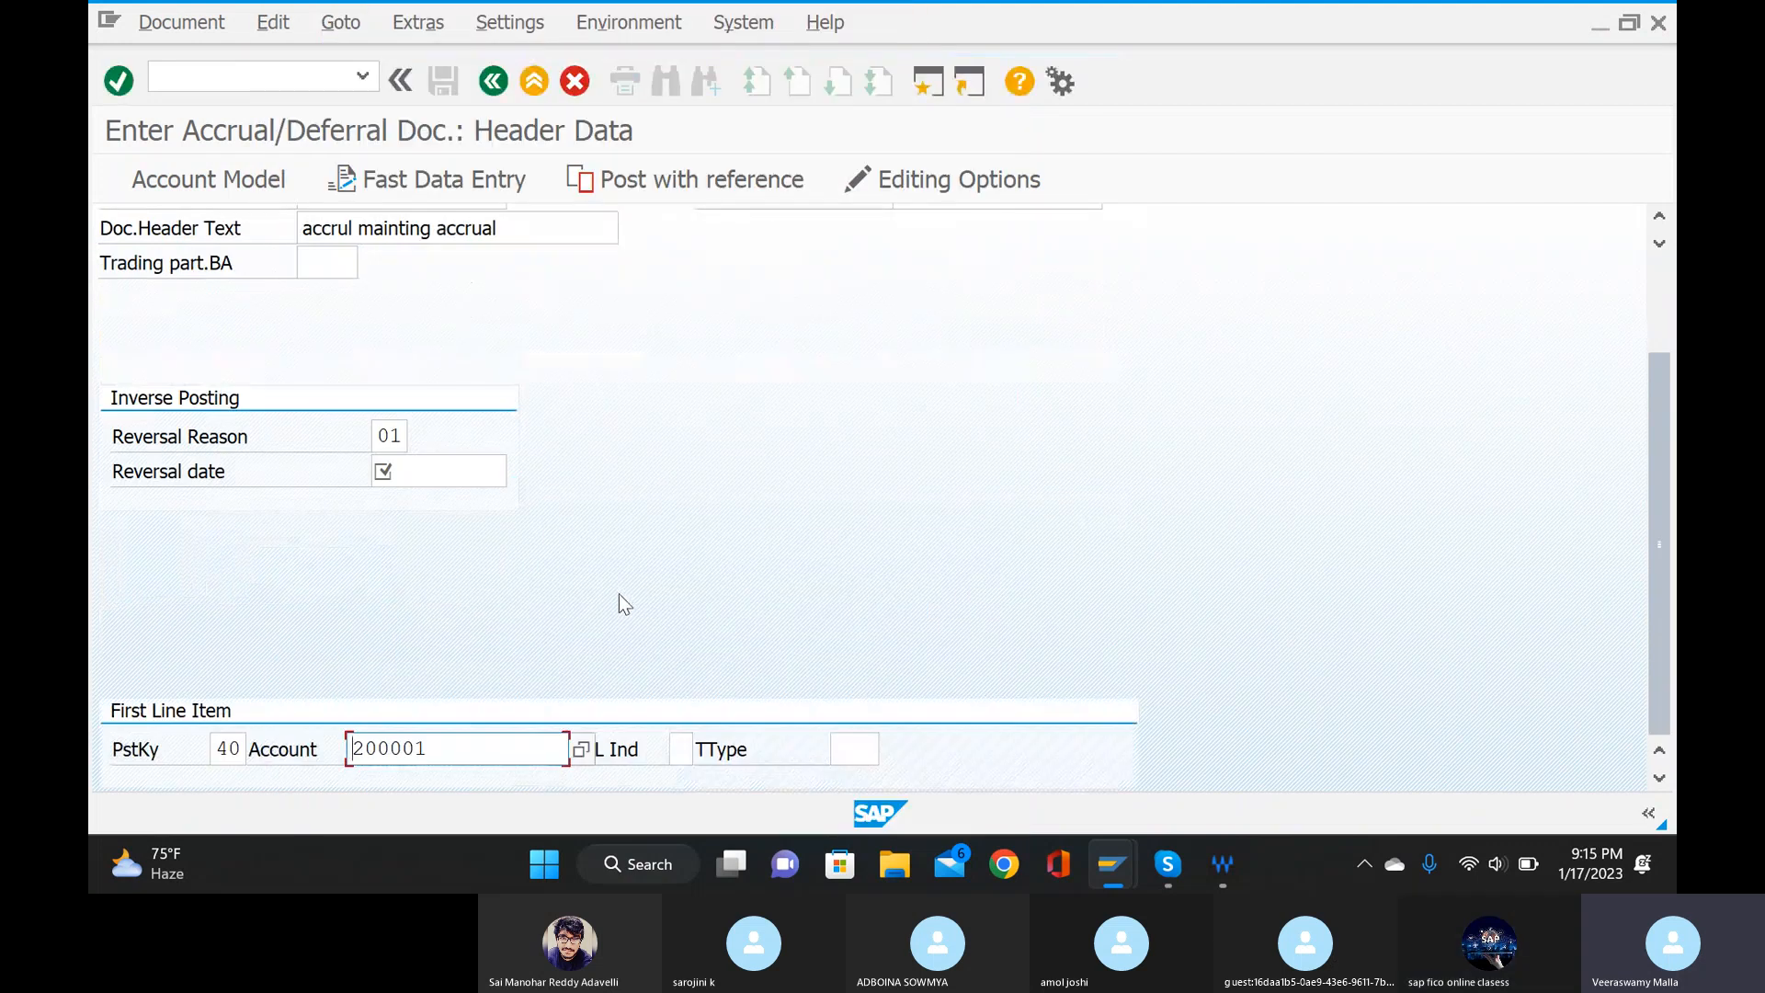
{"action": "key", "text": "Return"}
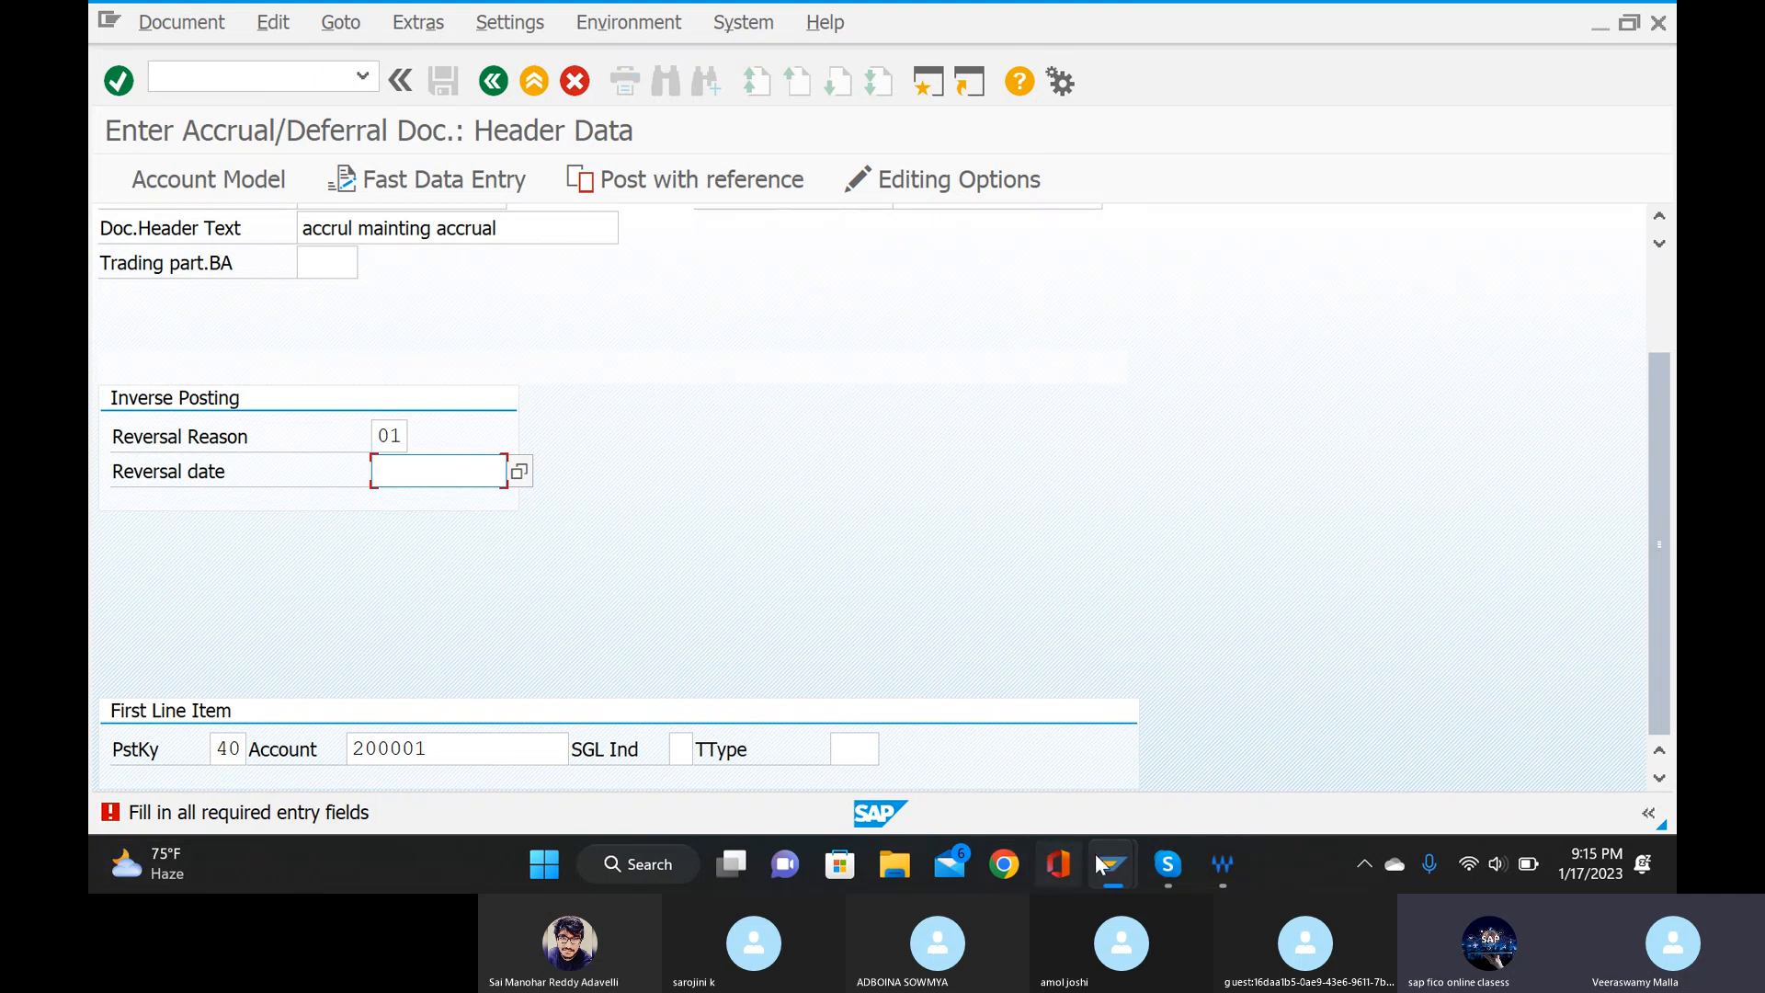
Set the inverse posting's reversal date to 17.01.2023 from the calendar and submit the header data.
{"action": "mouse_move", "coordinate": [1166, 866]}
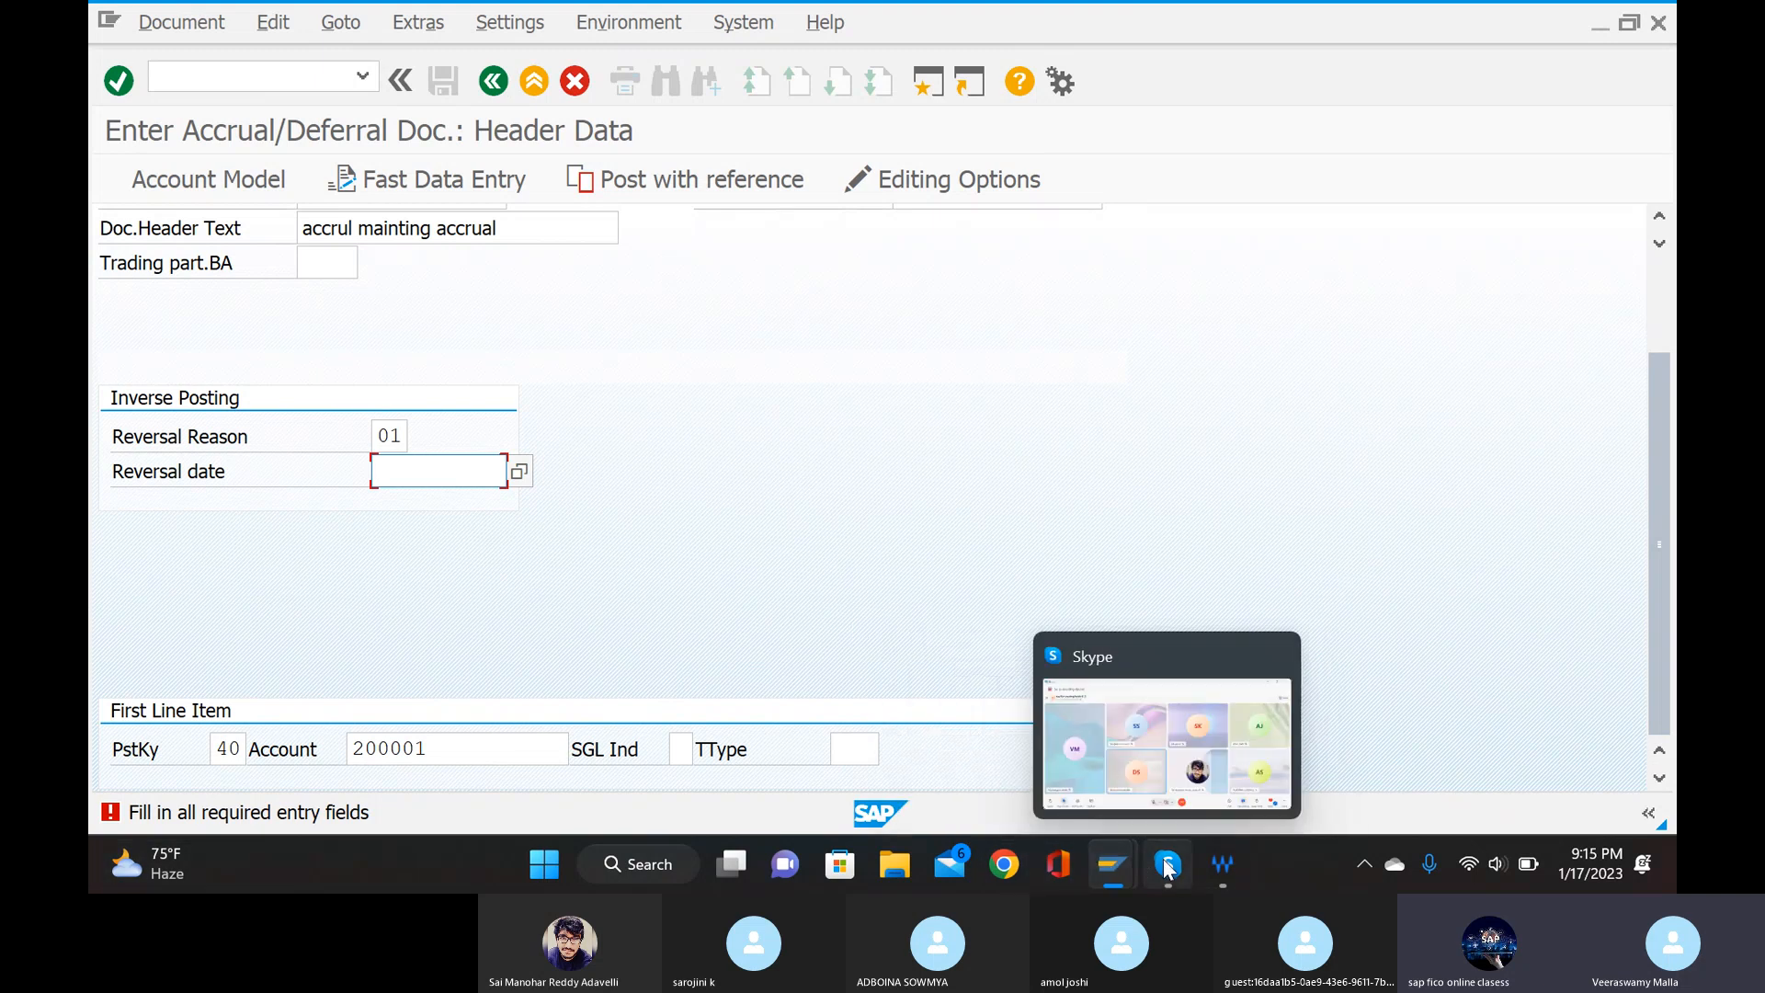
{"action": "left_click", "coordinate": [518, 473]}
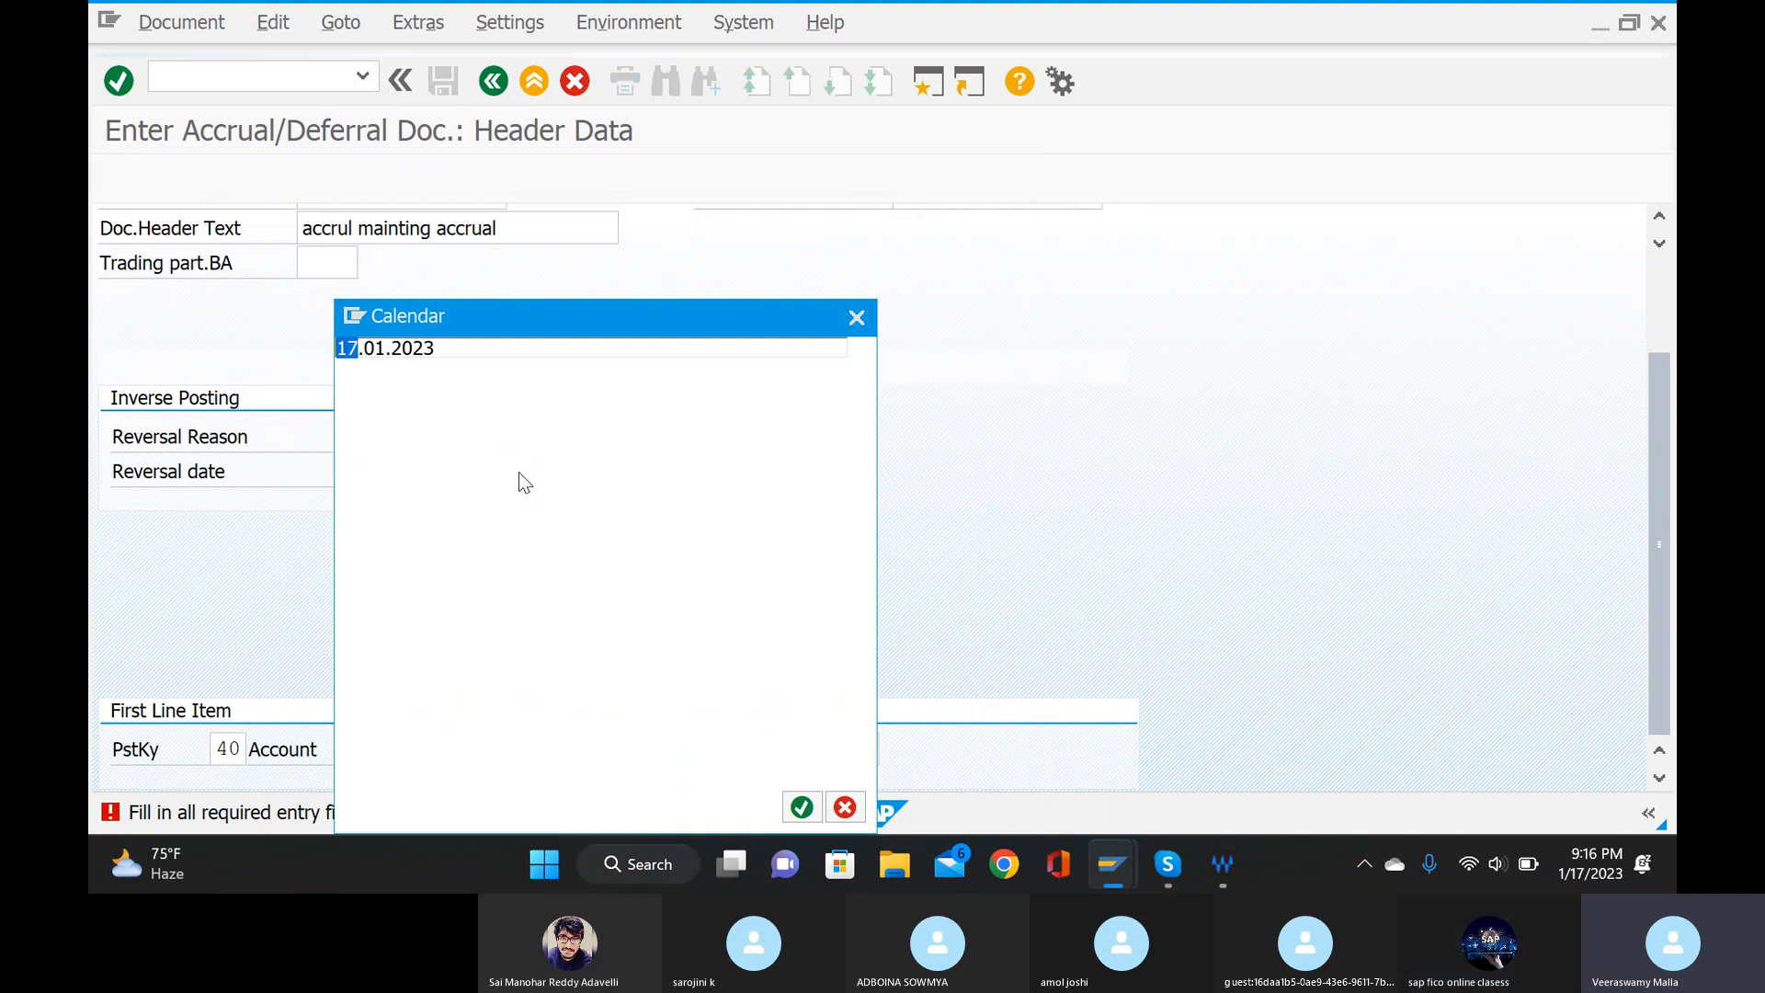
{"action": "double_click", "coordinate": [522, 575]}
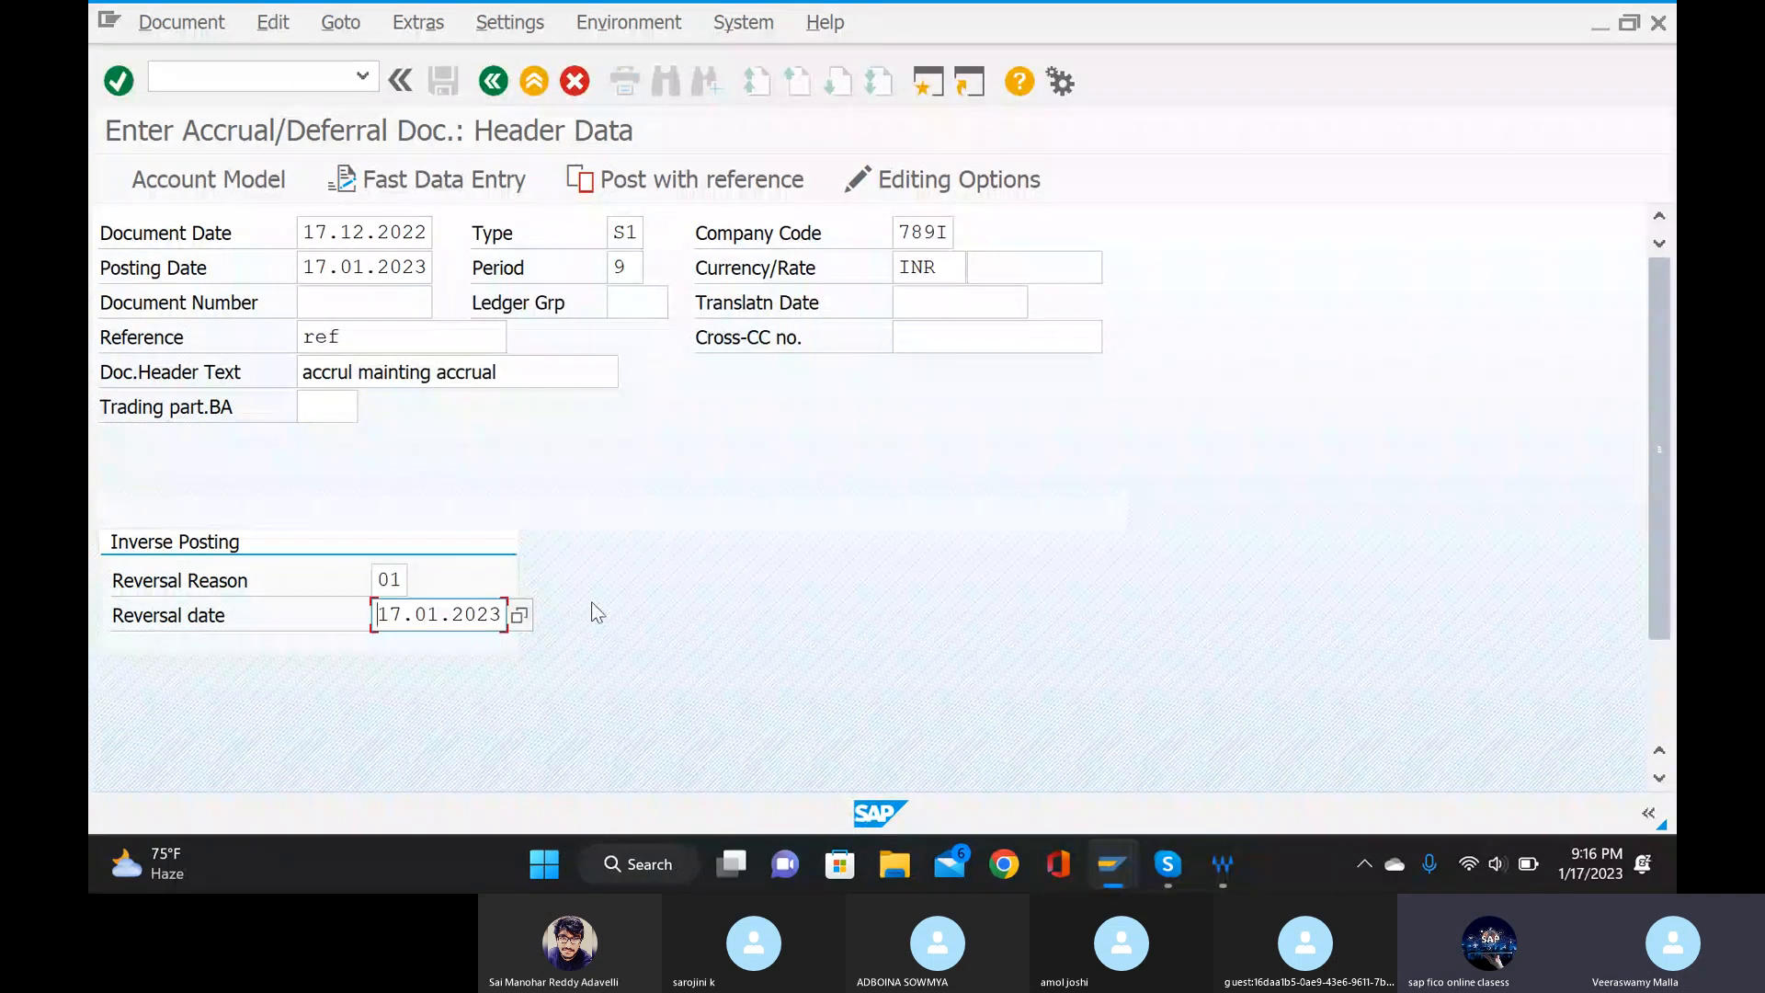
{"action": "key", "text": "Return"}
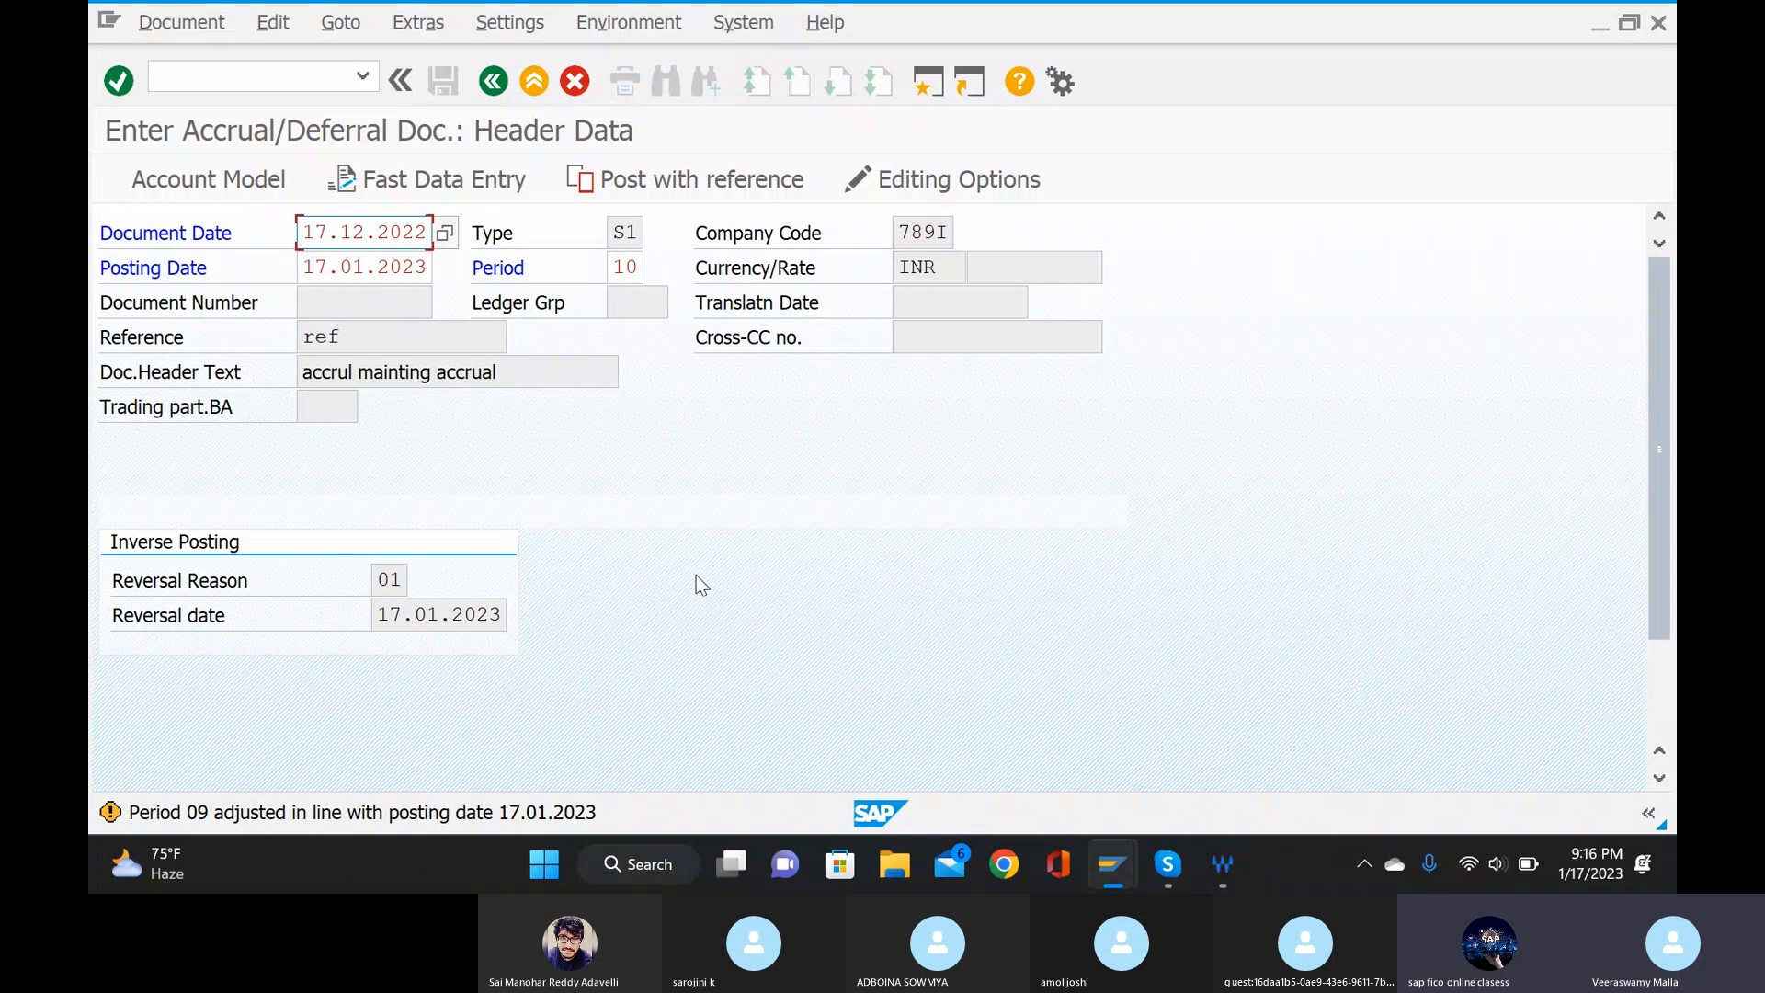
Try to set the posting period back to 09 and submit the header data.
{"action": "left_click", "coordinate": [634, 267]}
{"action": "key", "text": "BackSpace"}
{"action": "key", "text": "BackSpace"}
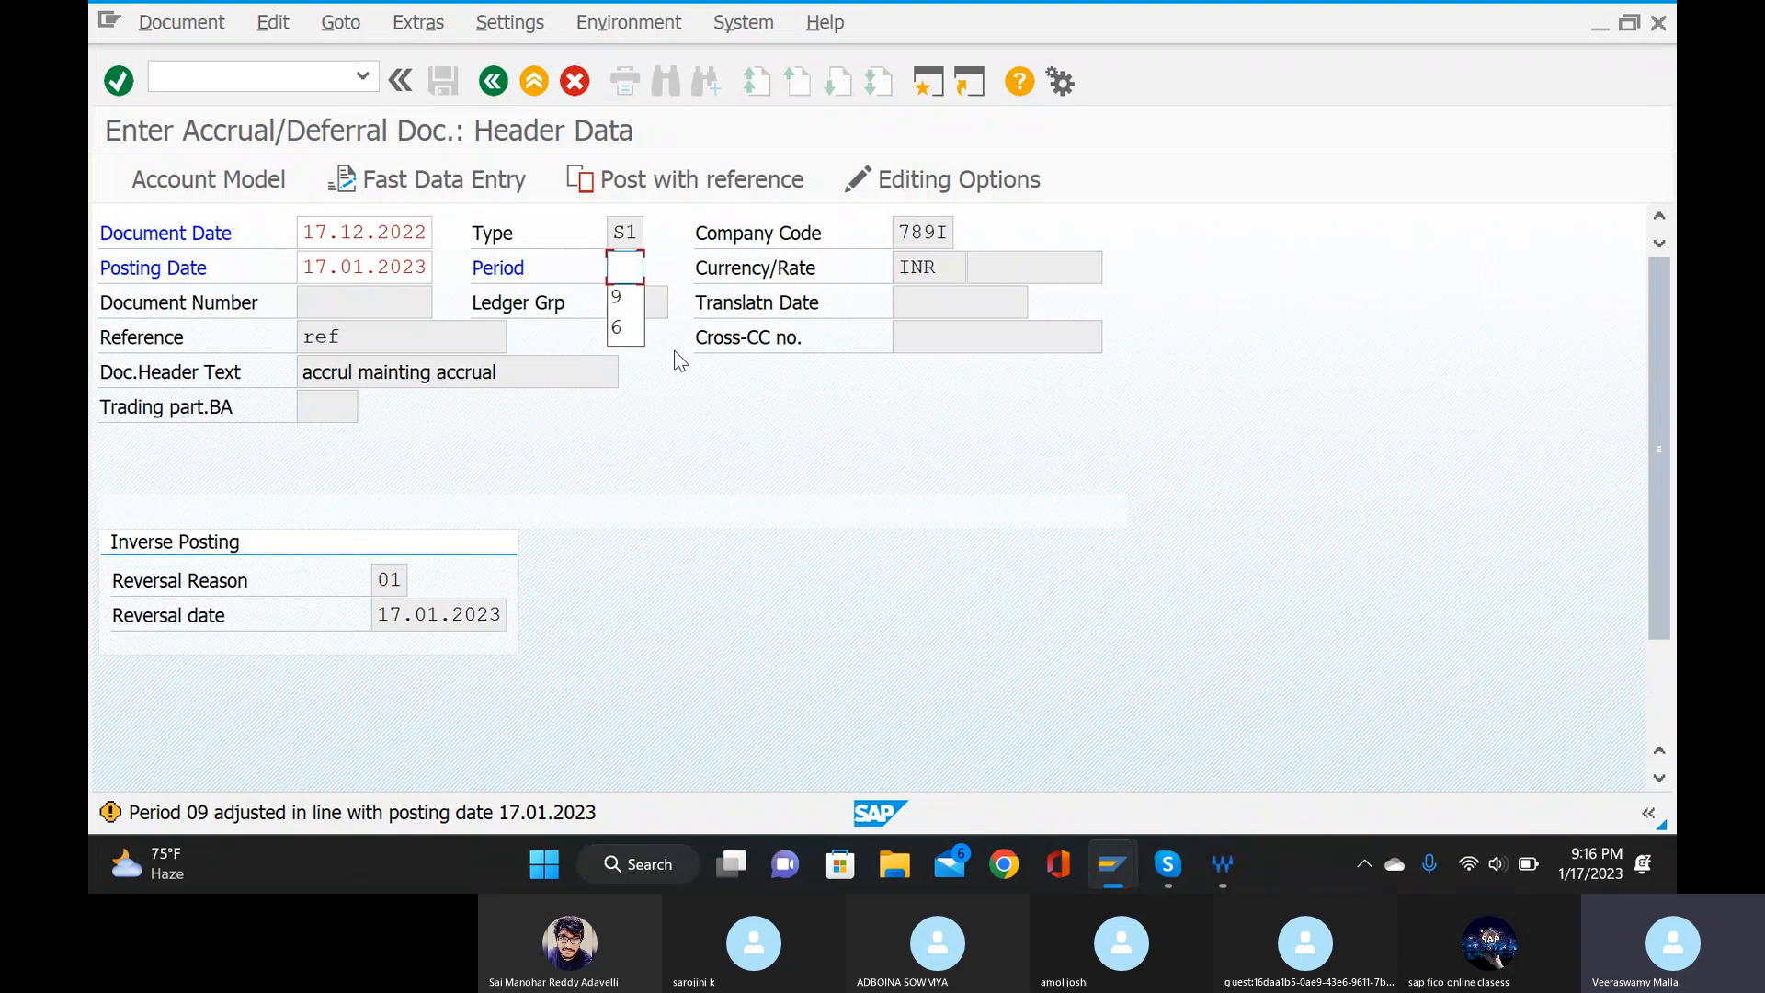
{"action": "type", "text": "09"}
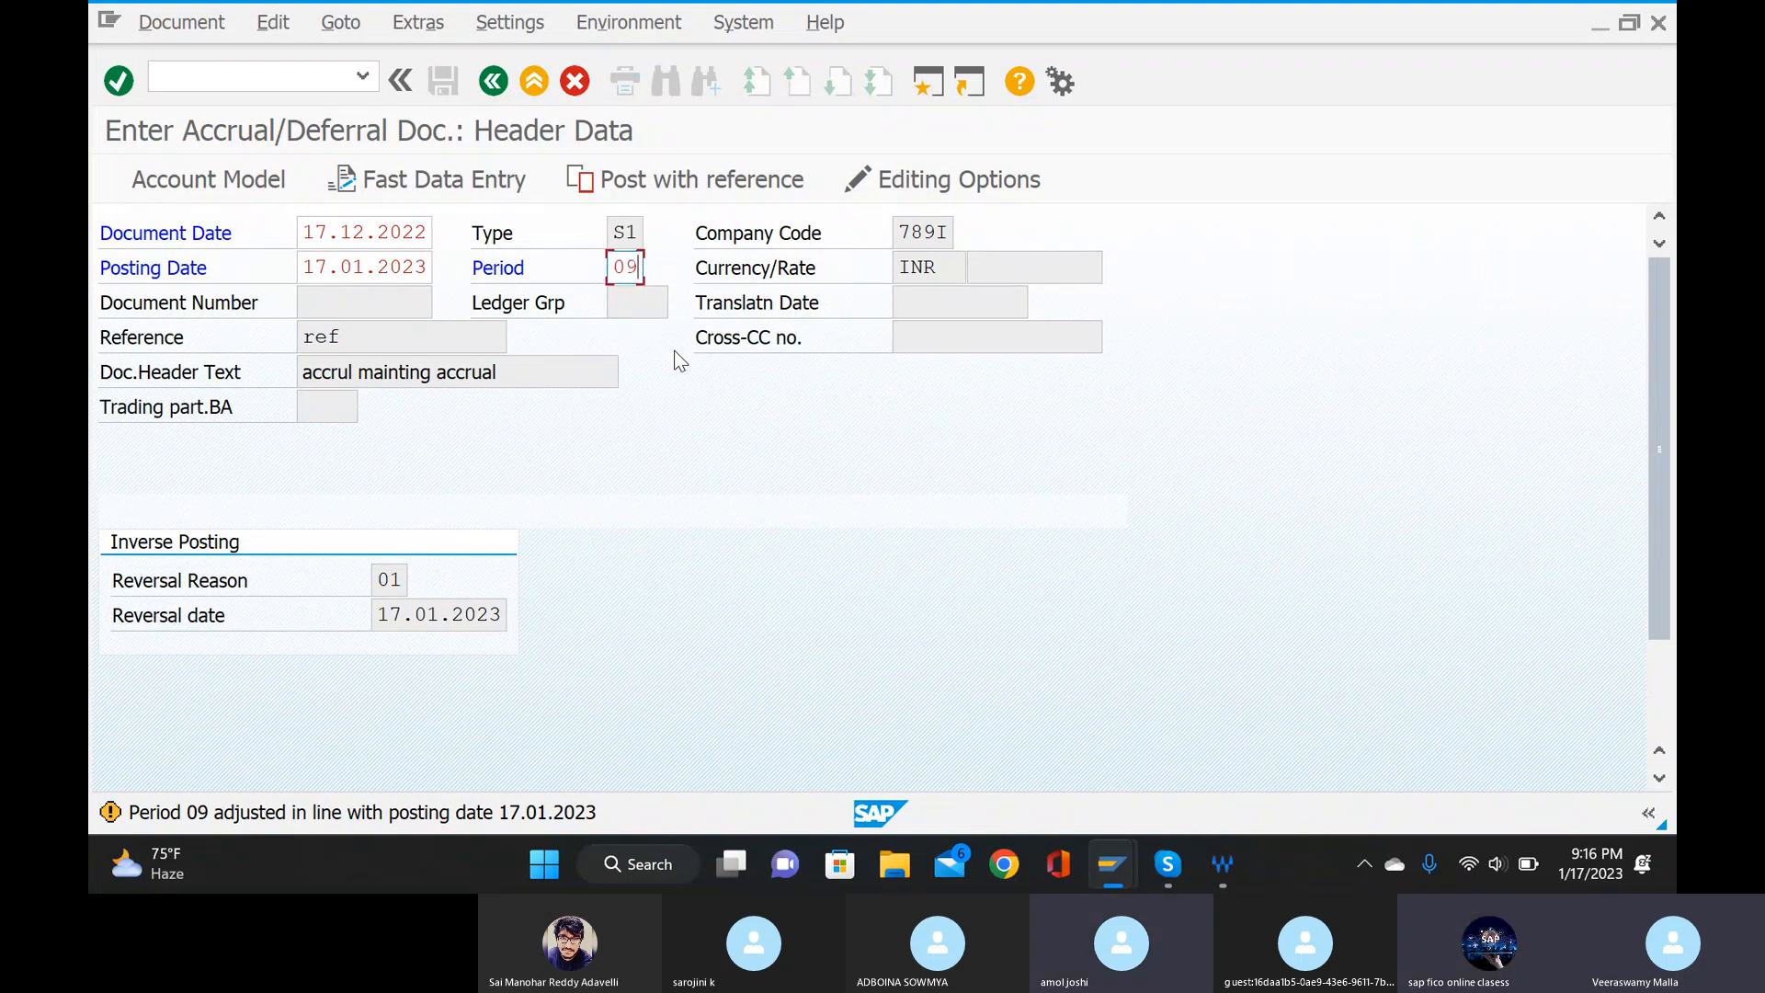
{"action": "key", "text": "Return"}
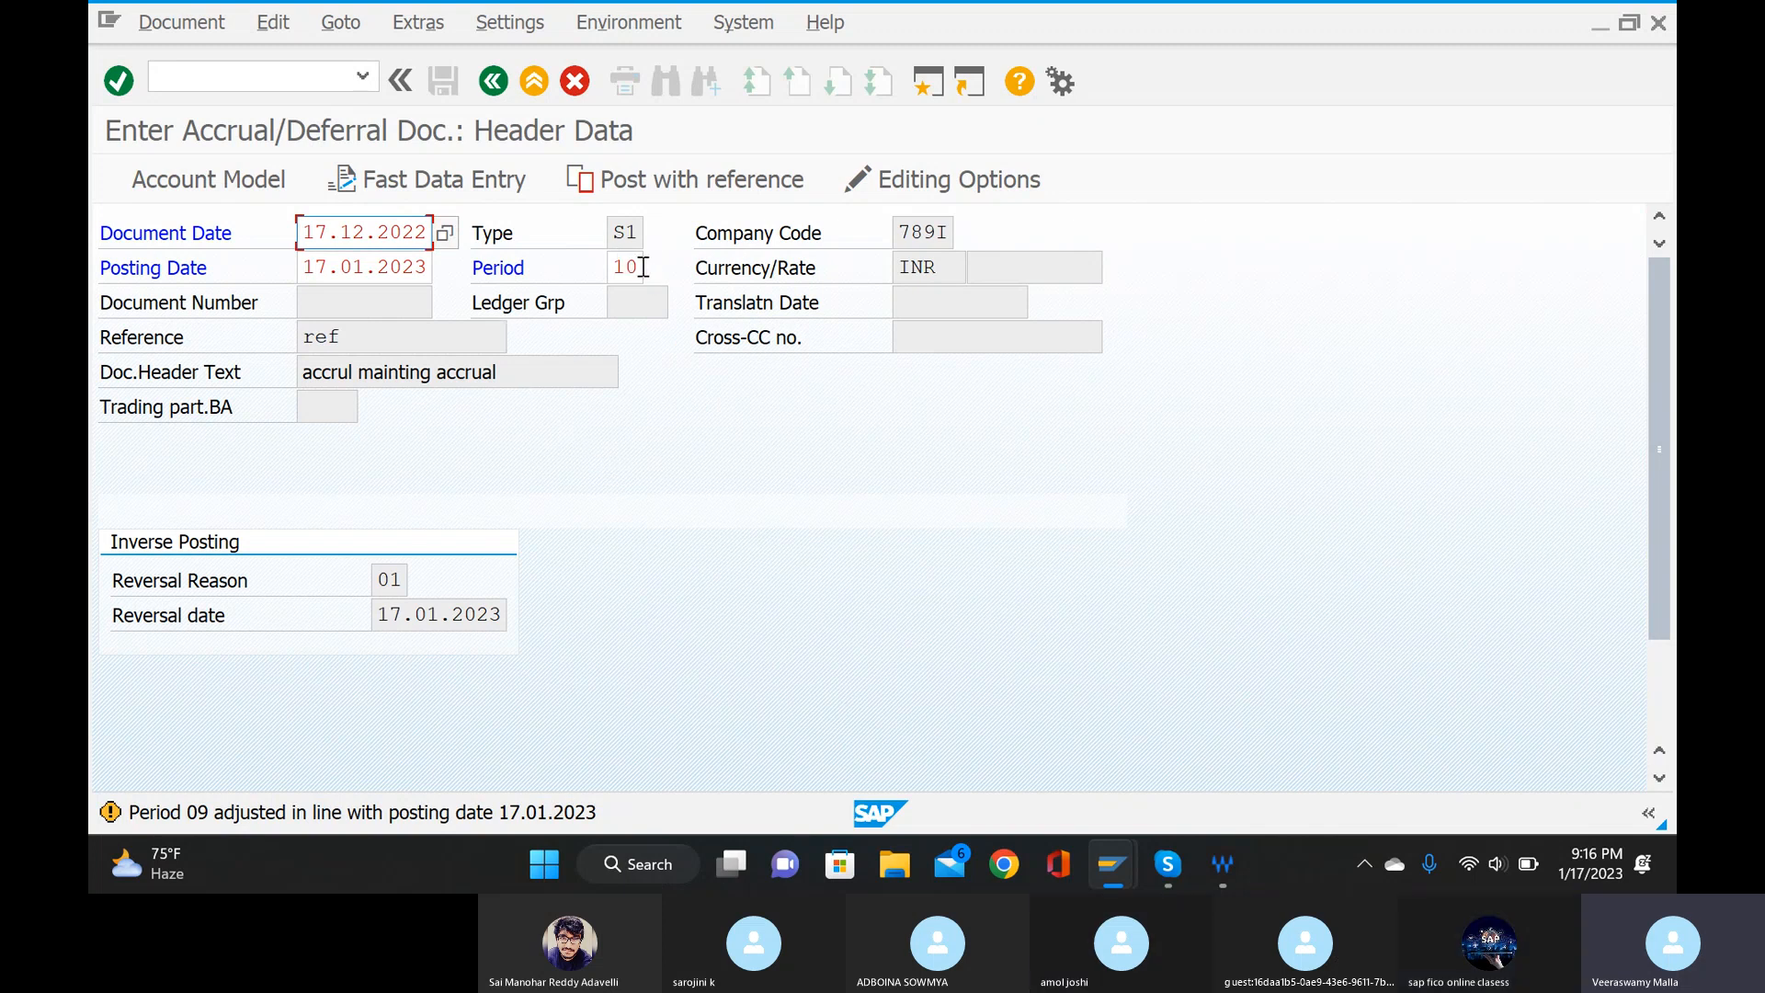
Change the document date to 01.01.2023 from the calendar and submit the header data.
{"action": "left_click", "coordinate": [422, 233]}
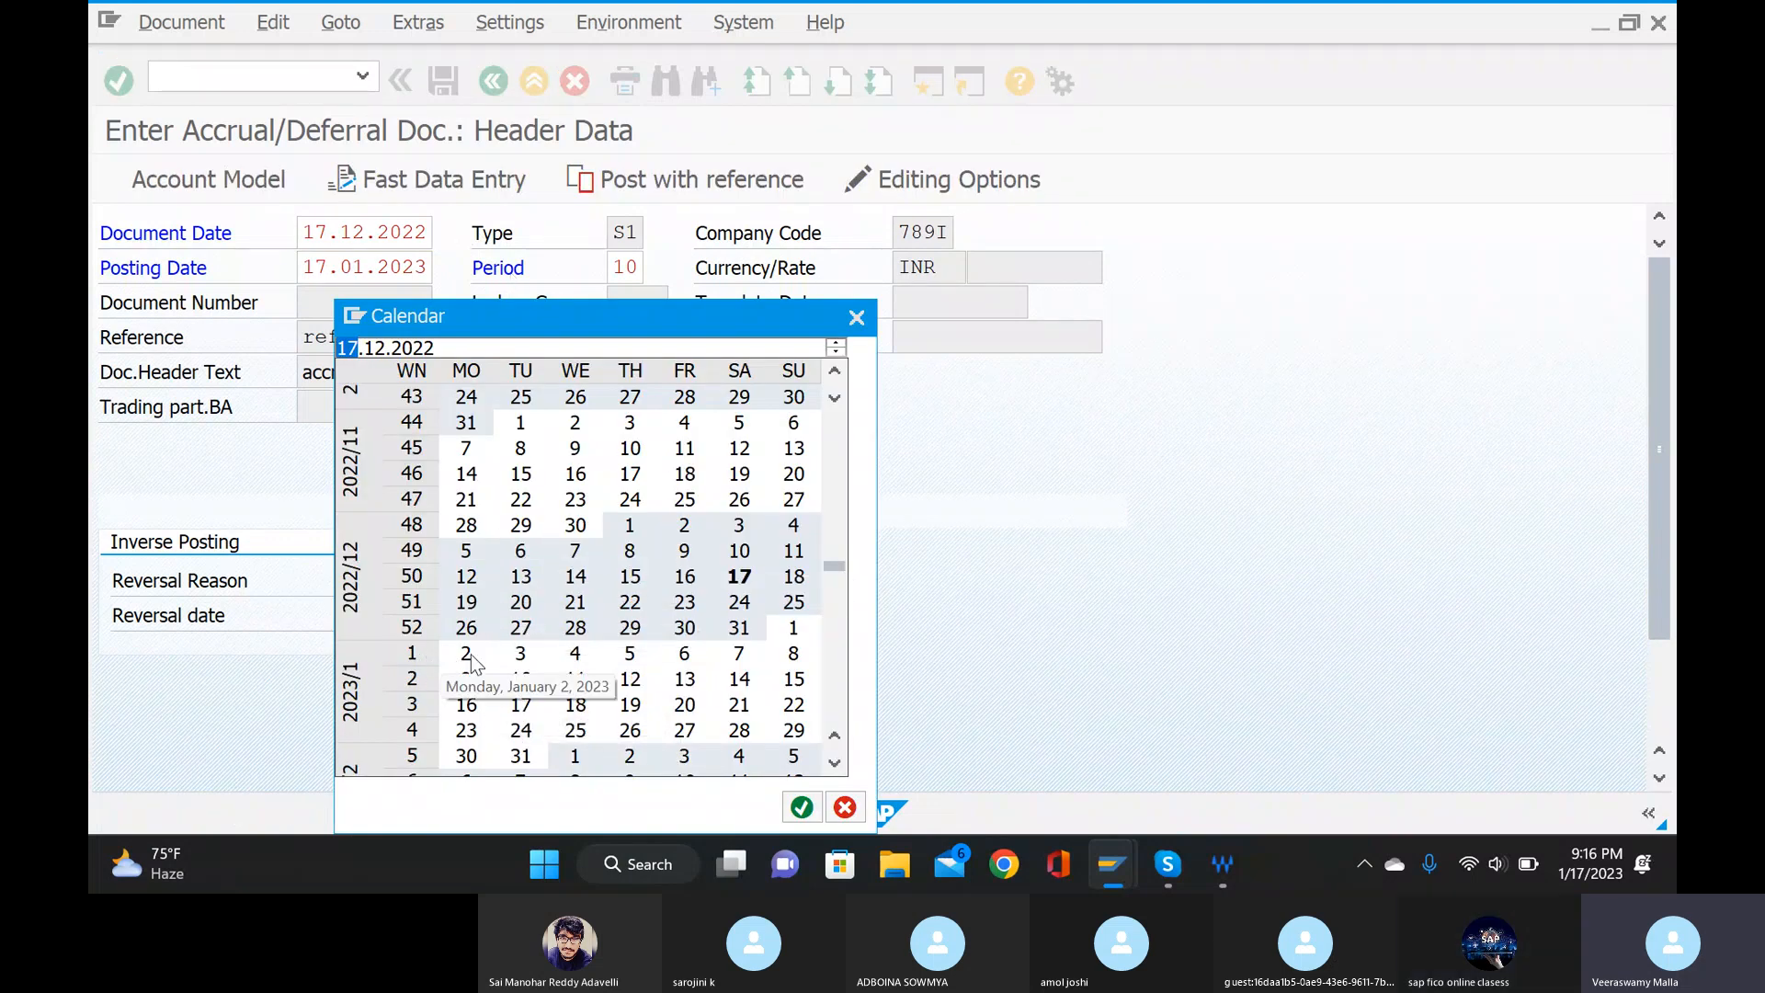
{"action": "double_click", "coordinate": [783, 628]}
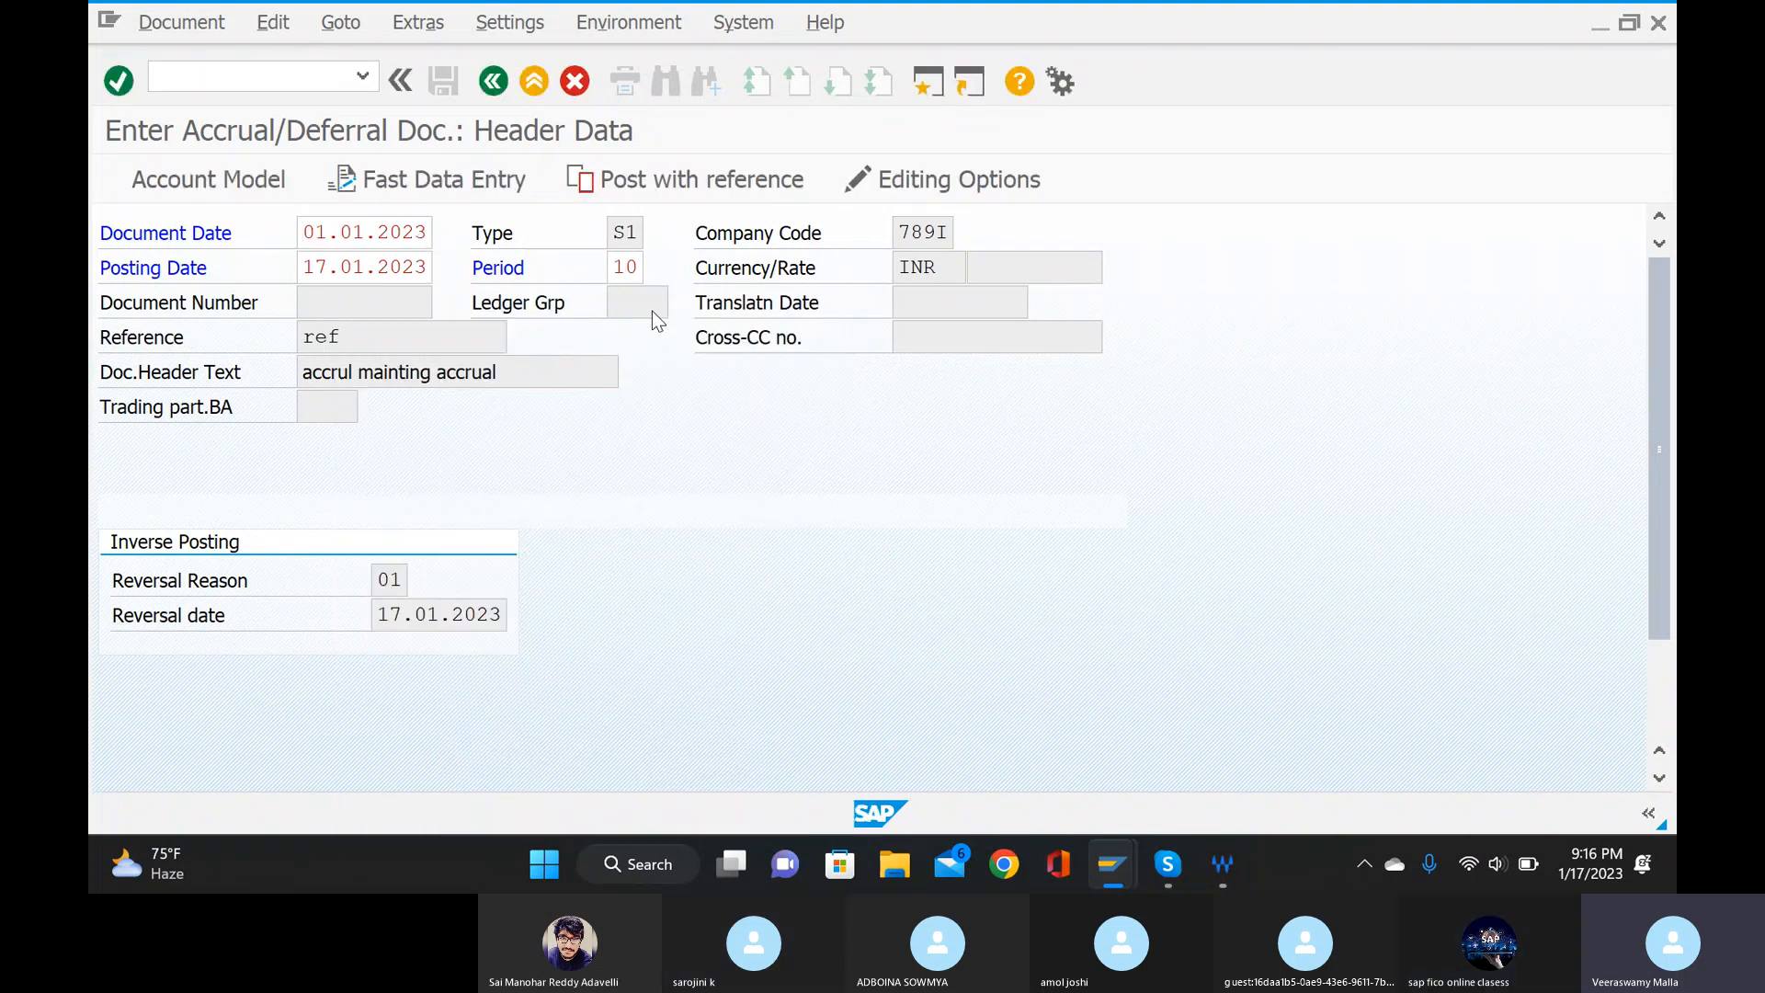
{"action": "key", "text": "Return"}
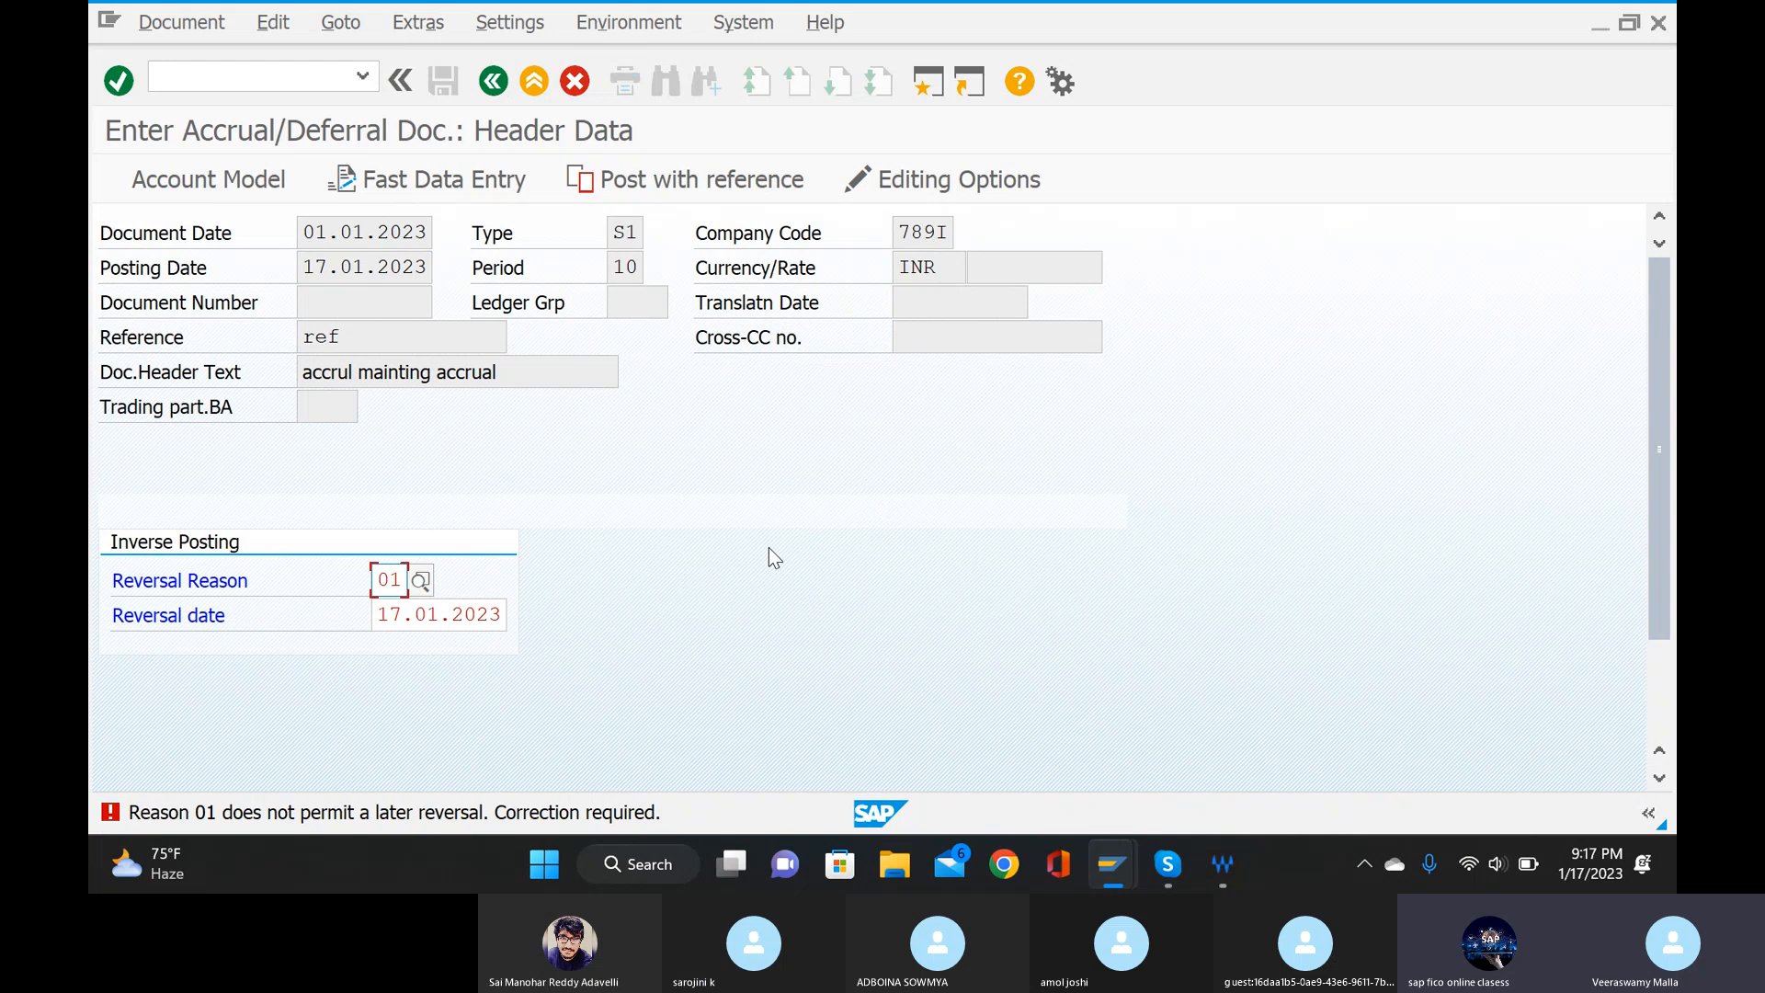
Change the reversal reason to 02 (Reversal in closed period) and proceed to the first G/L account item.
{"action": "left_click", "coordinate": [427, 583]}
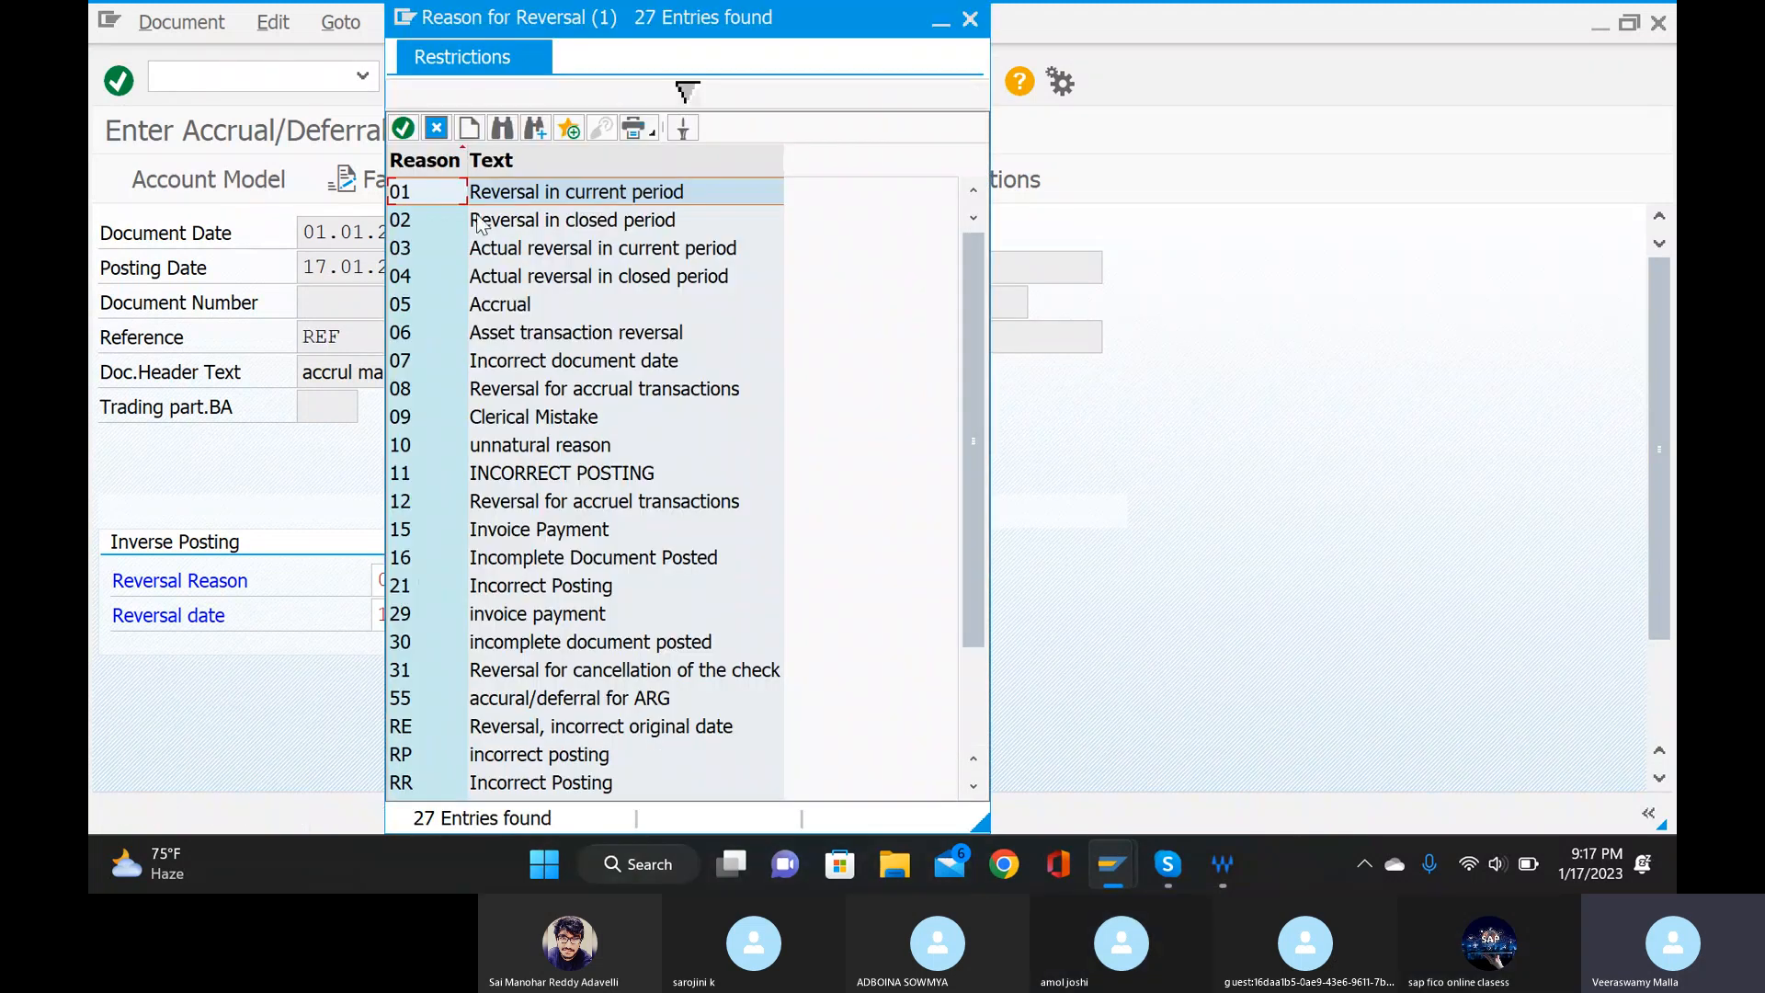
{"action": "left_click", "coordinate": [457, 226]}
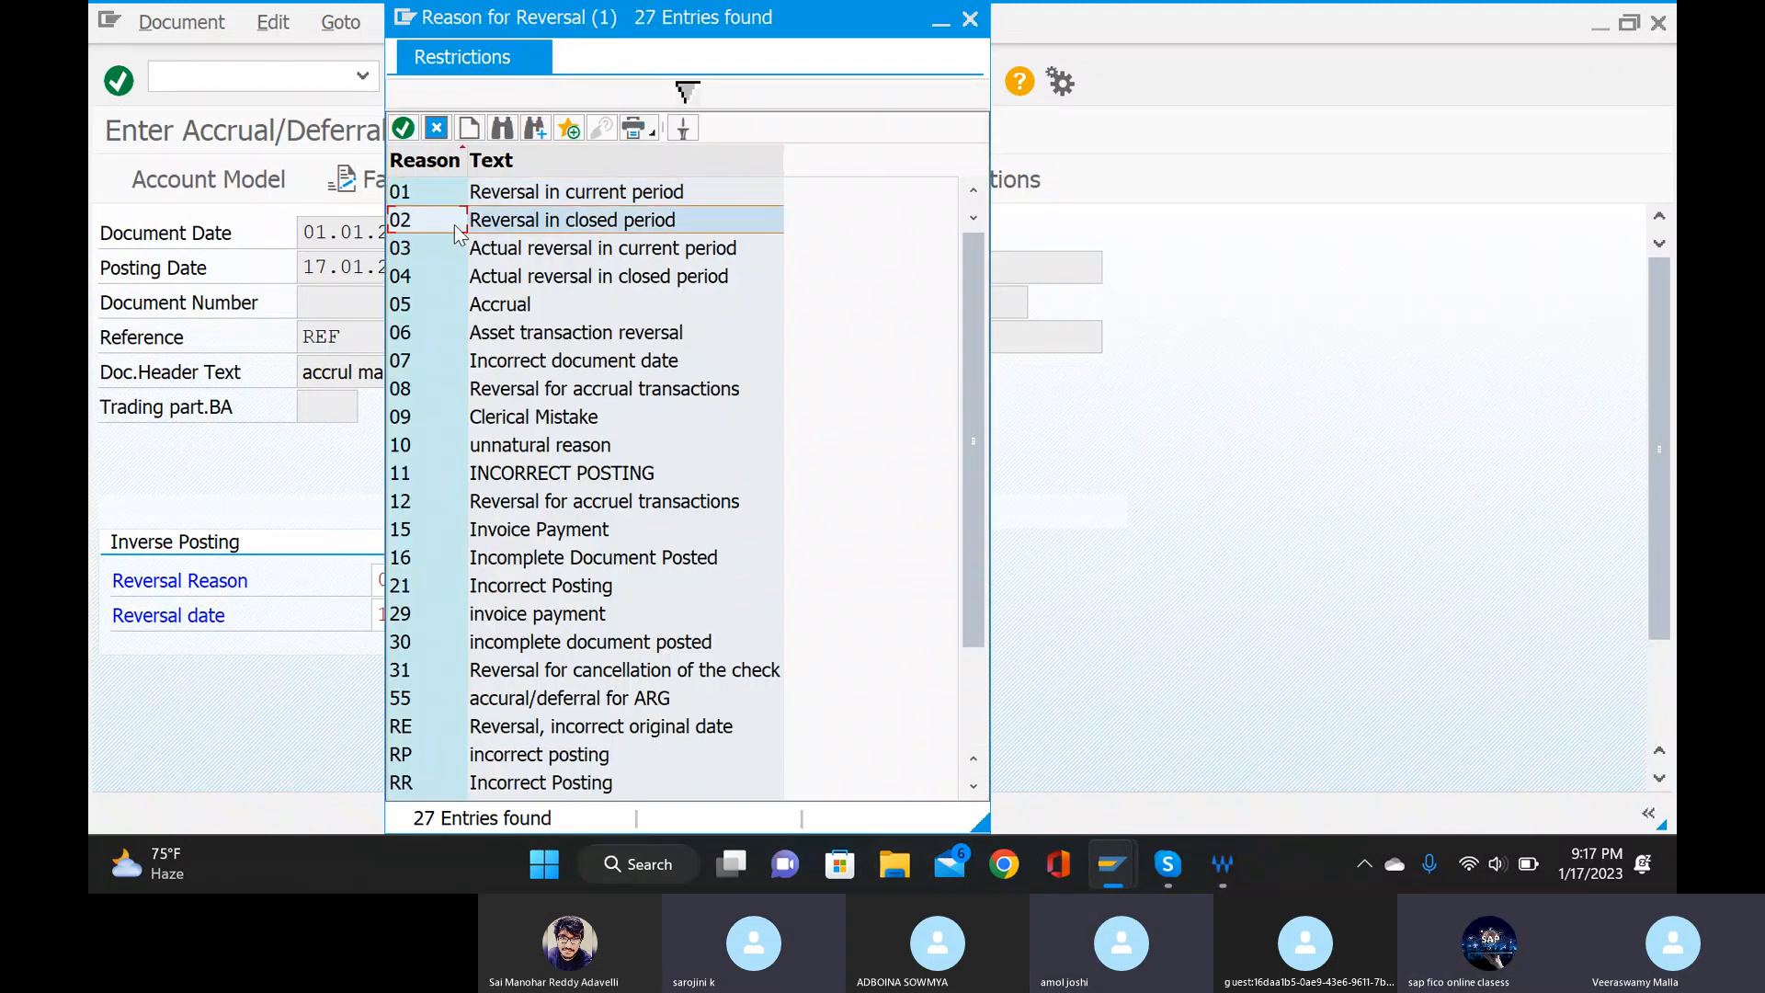
{"action": "double_click", "coordinate": [457, 226]}
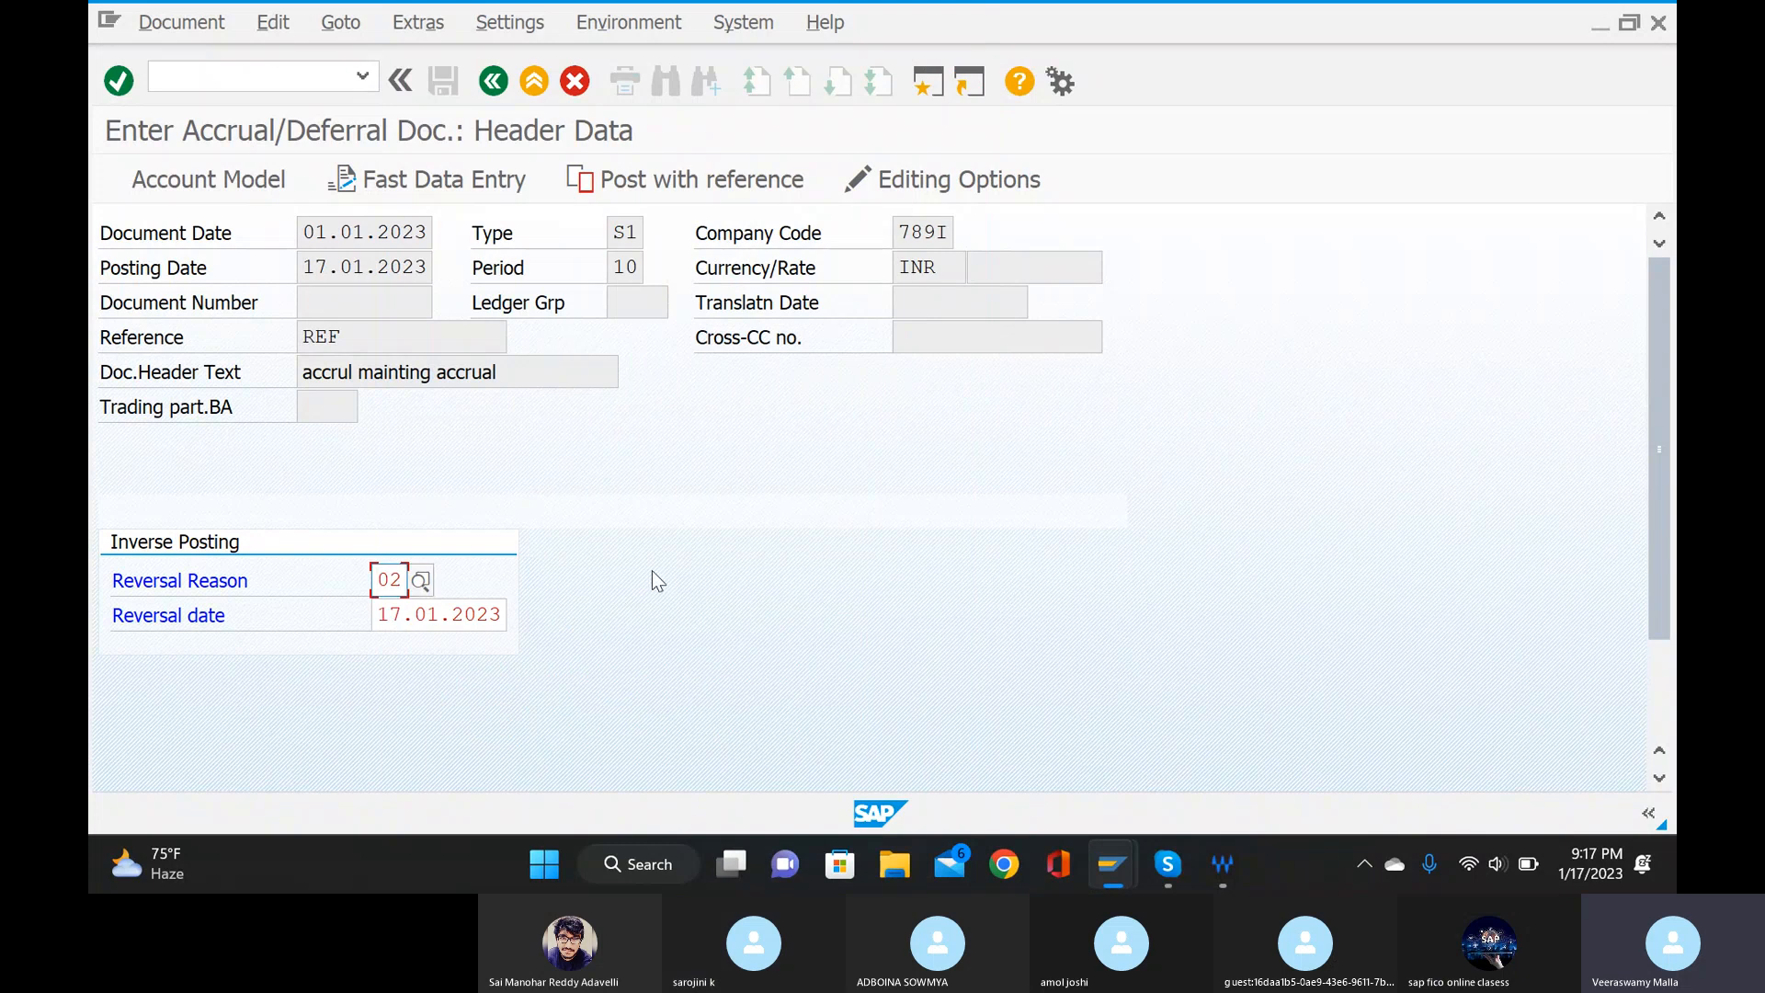
{"action": "key", "text": "Return"}
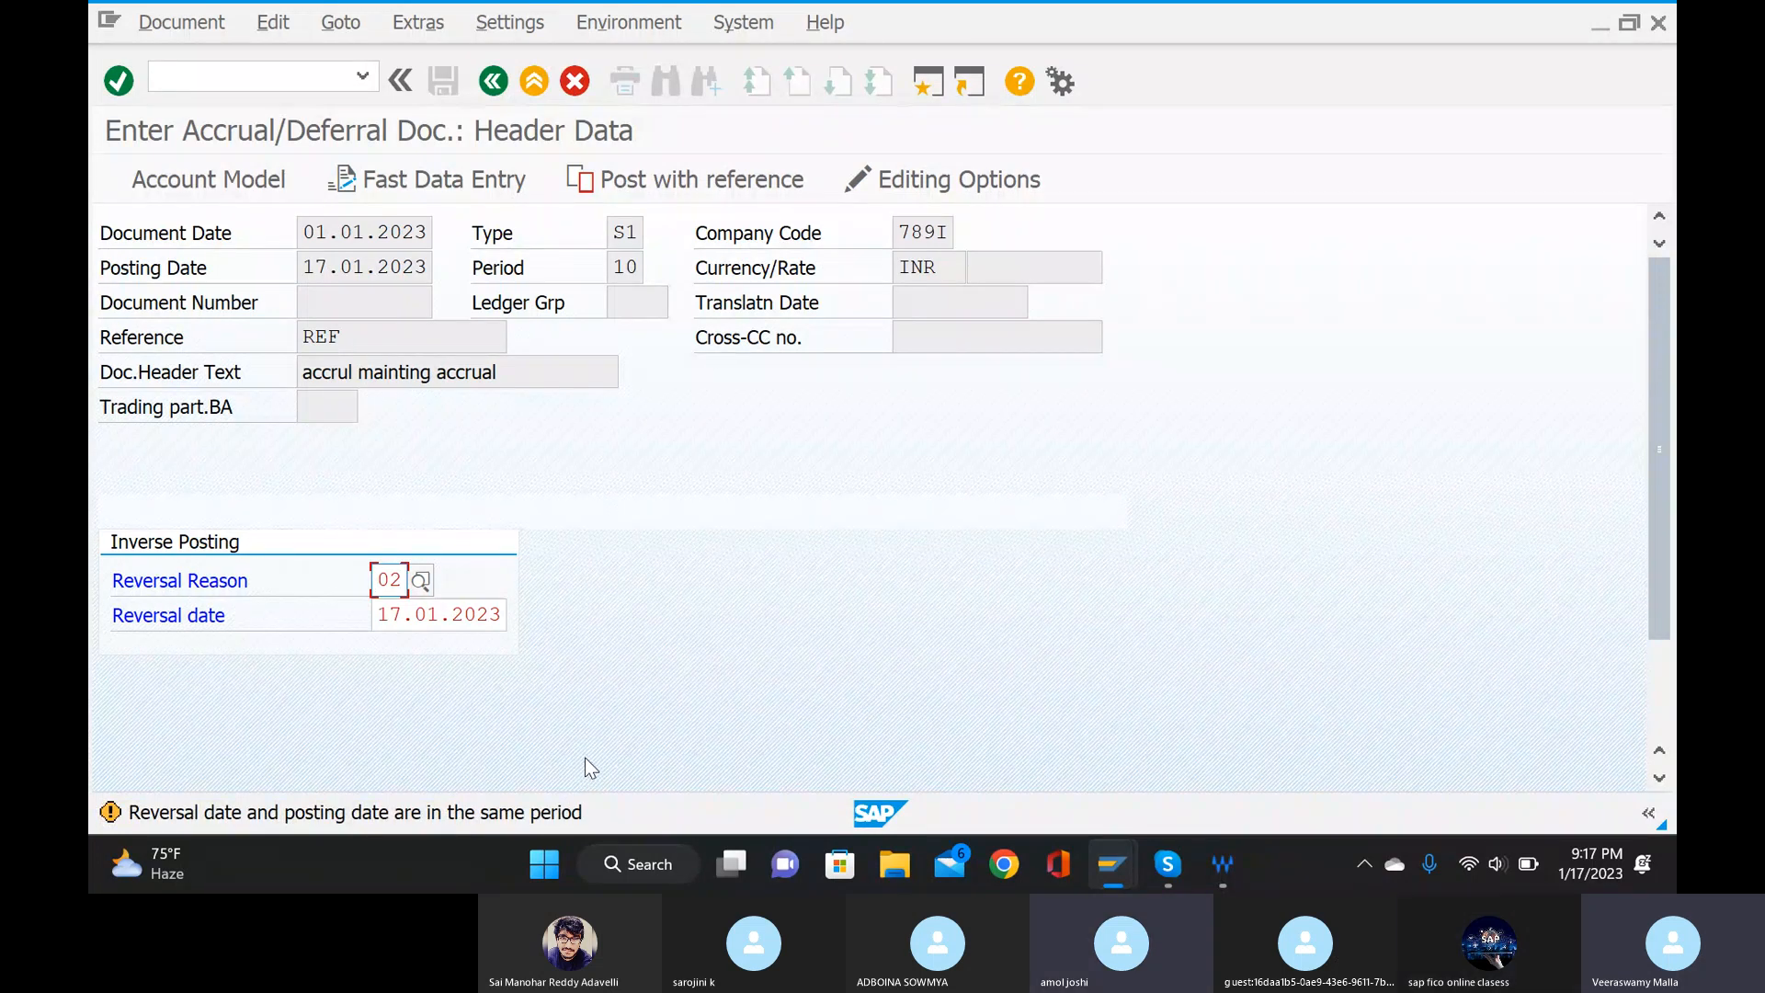
{"action": "key", "text": "Return"}
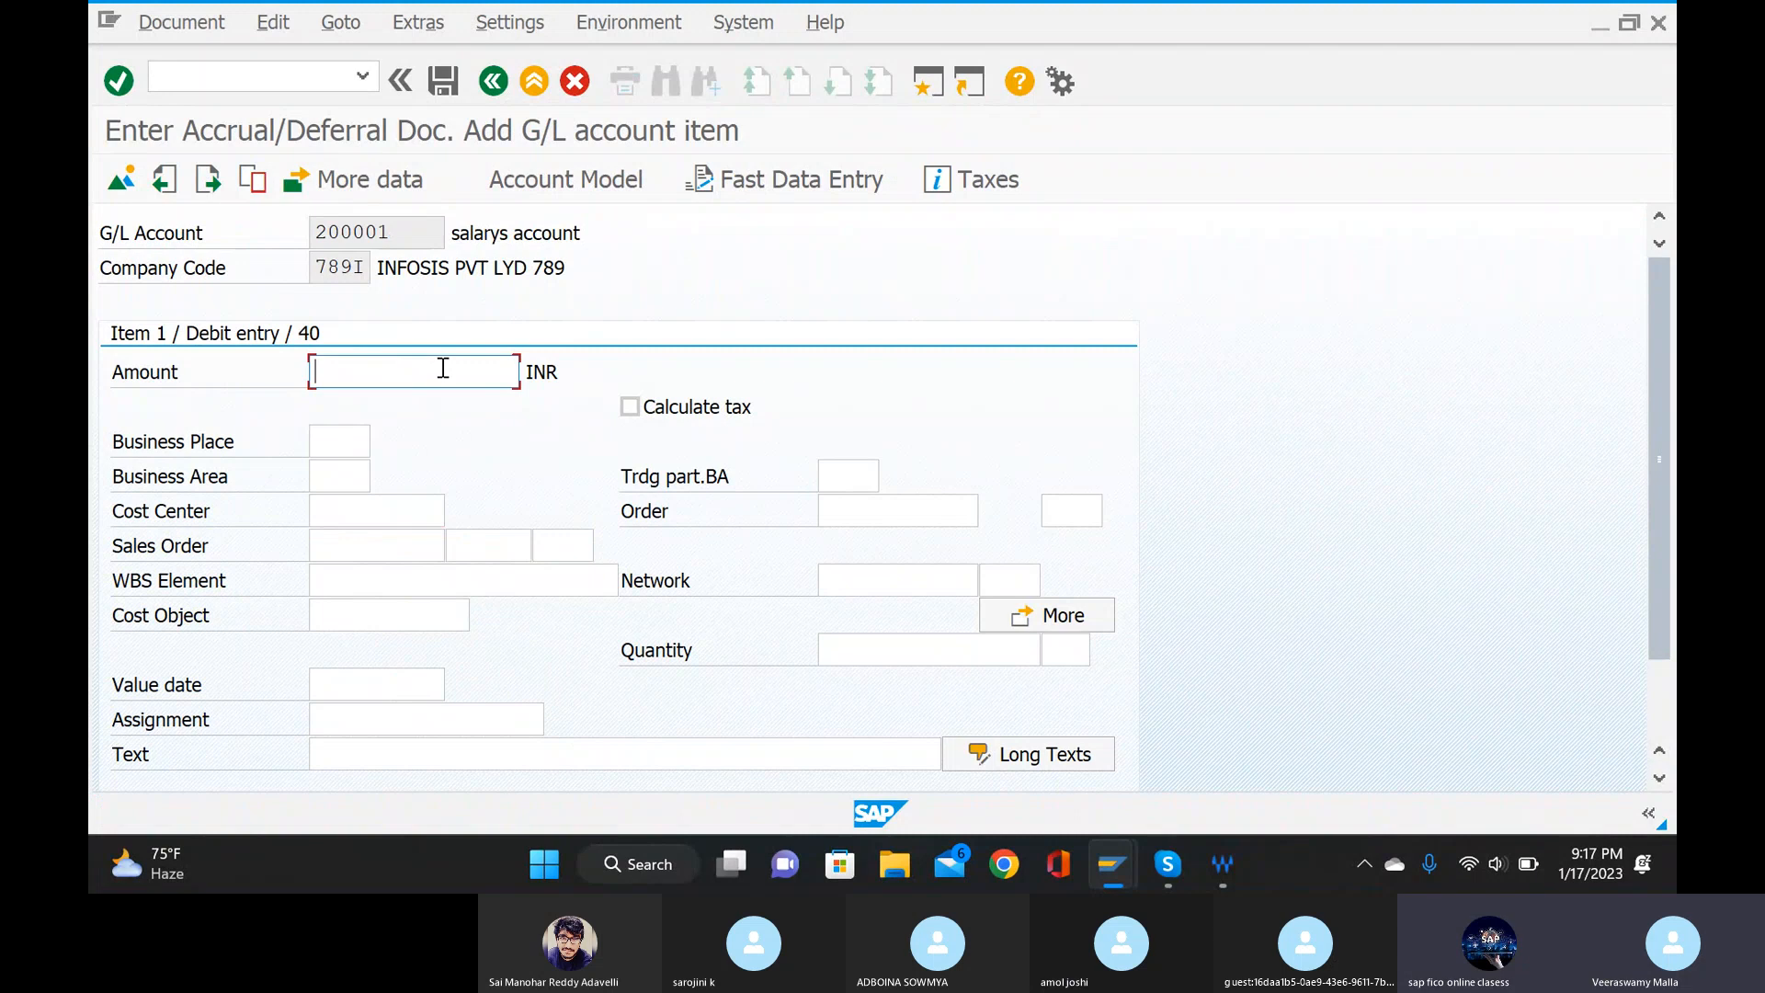
Enter an amount of 1000 INR and business area 789I for the salary debit item.
{"action": "type", "text": "1000"}
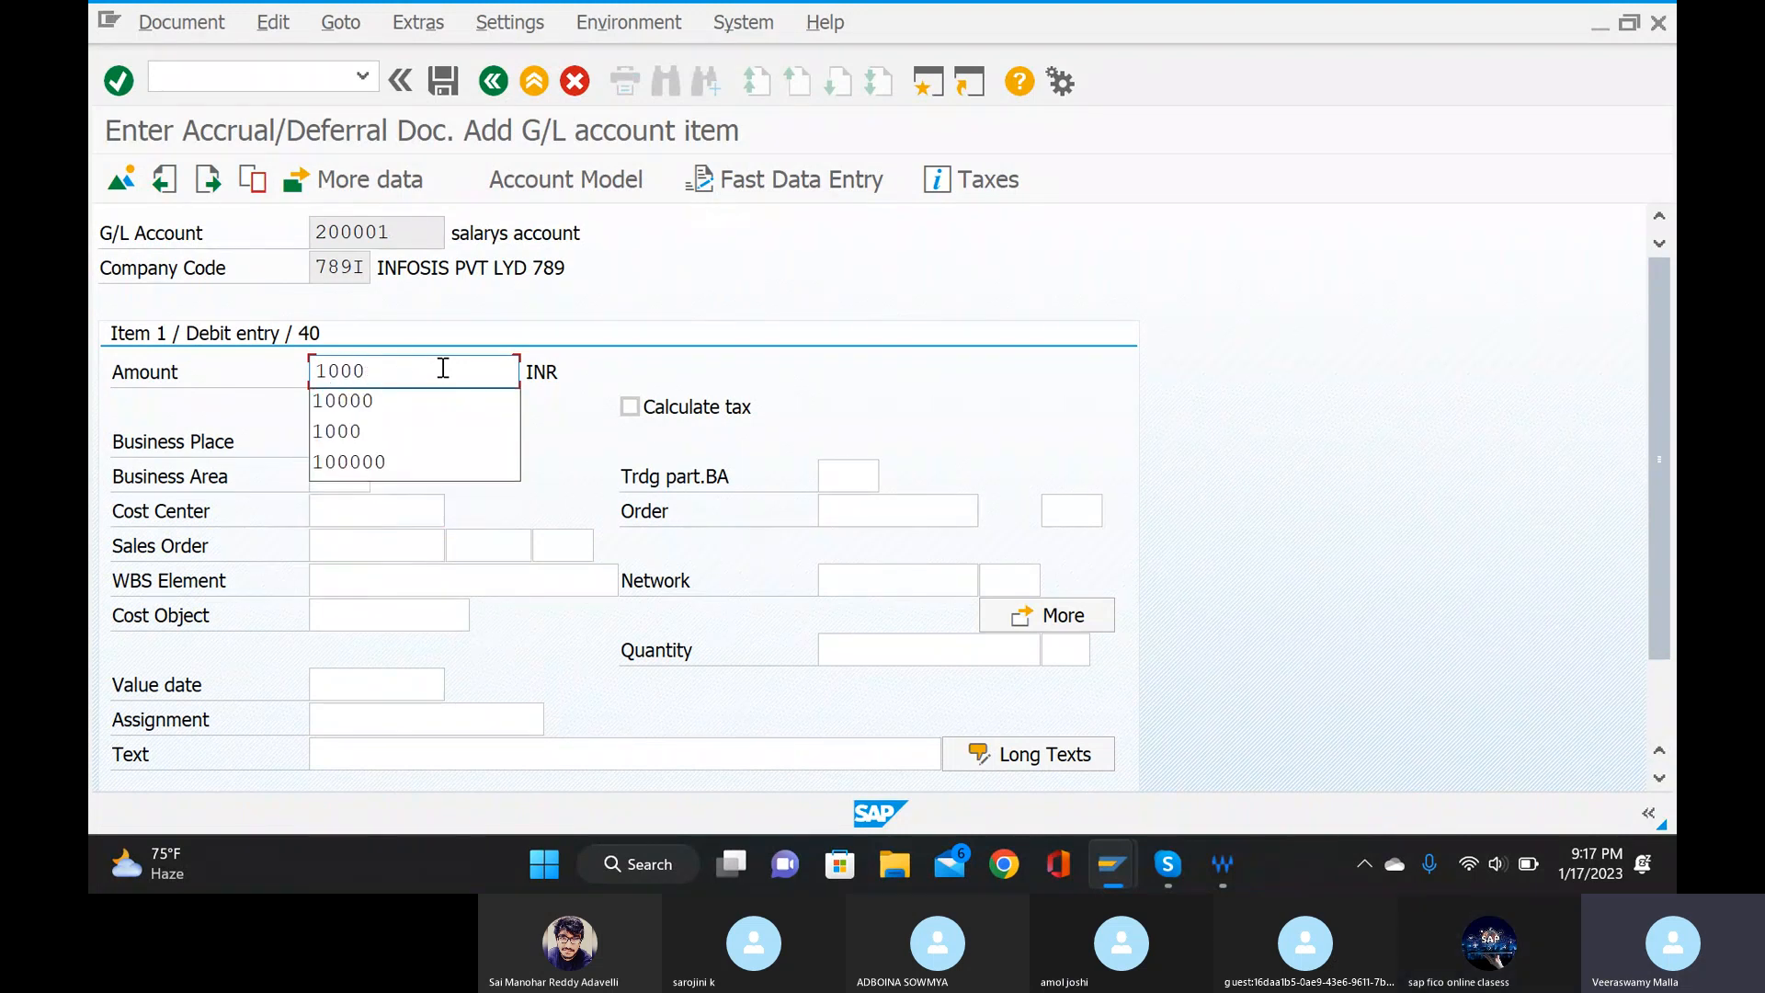
{"action": "left_click", "coordinate": [394, 434]}
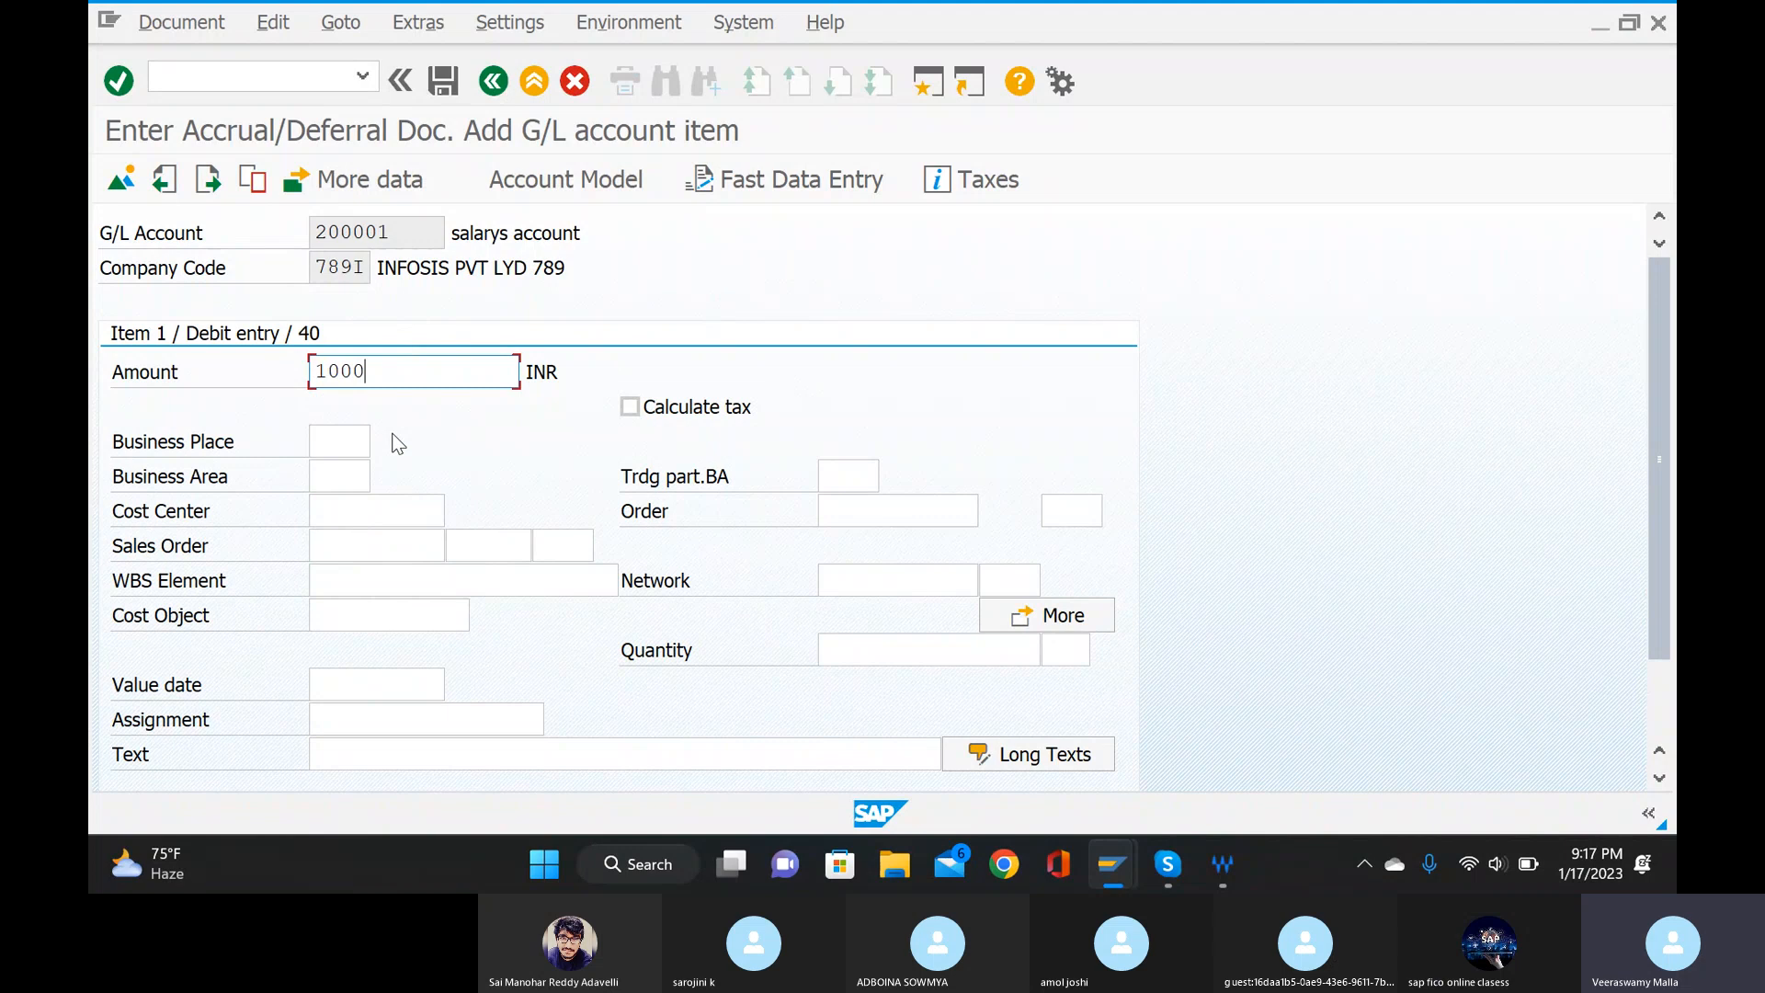
{"action": "left_click", "coordinate": [365, 478]}
{"action": "type", "text": "789"}
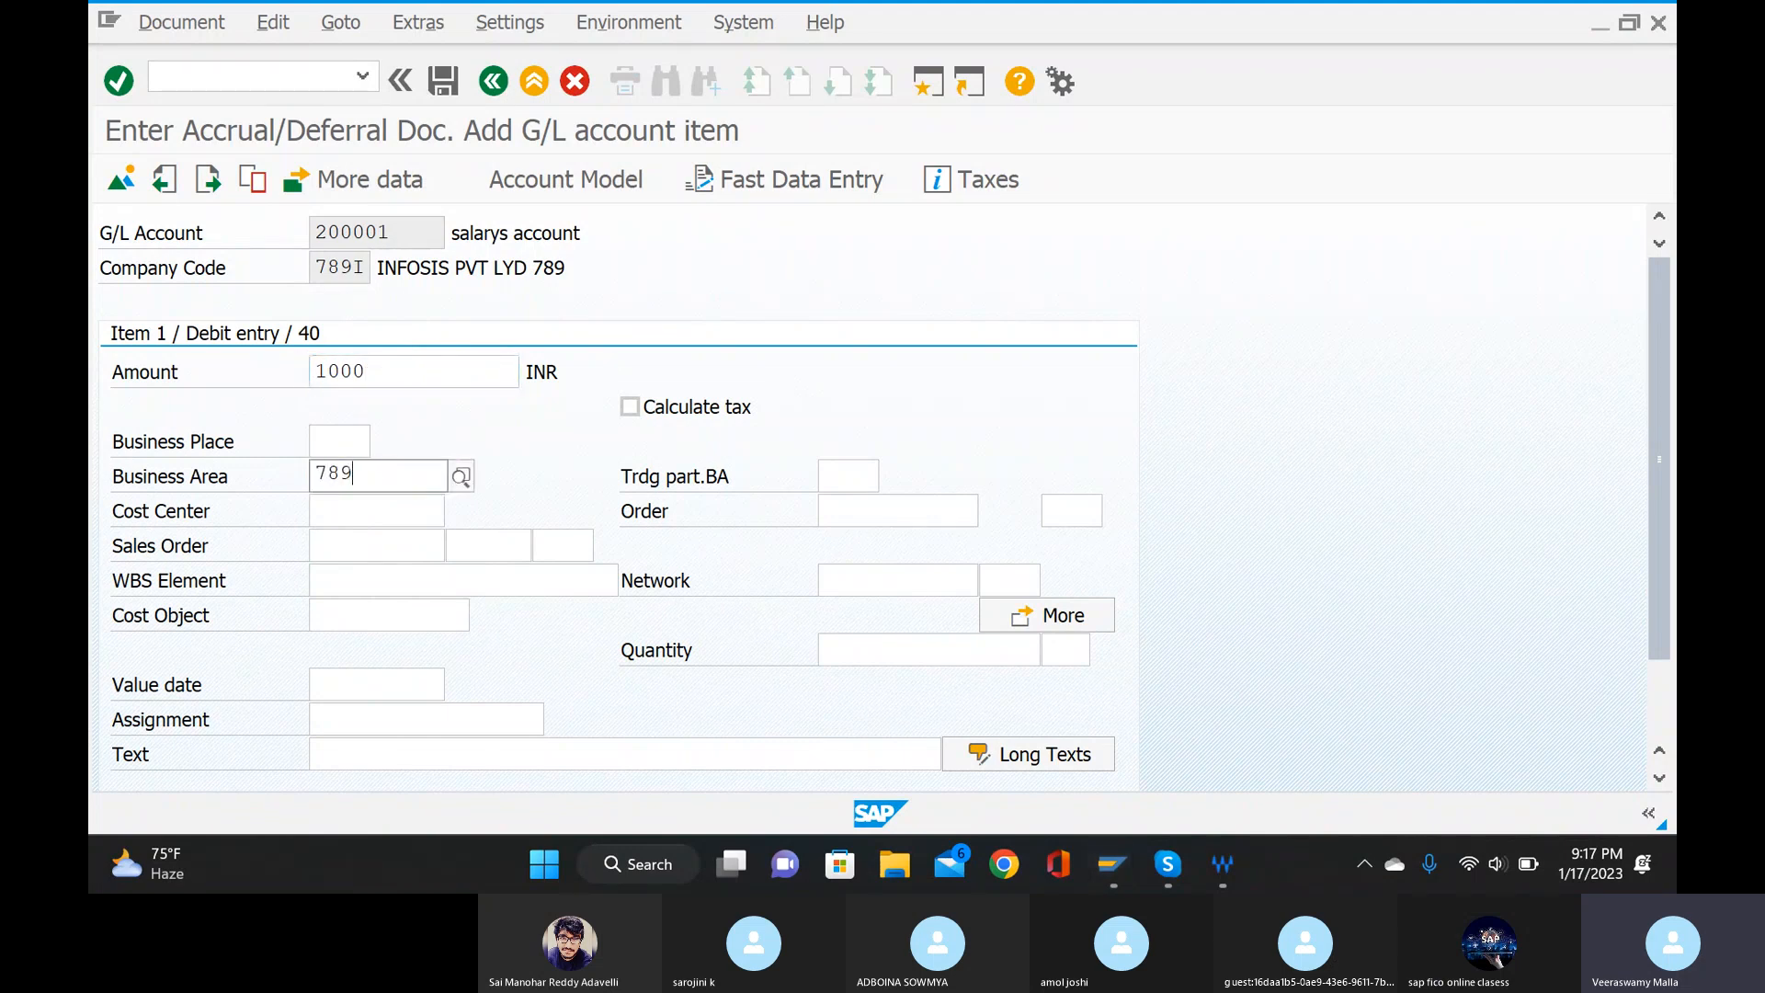
{"action": "type", "text": "I"}
{"action": "left_click", "coordinate": [349, 537]}
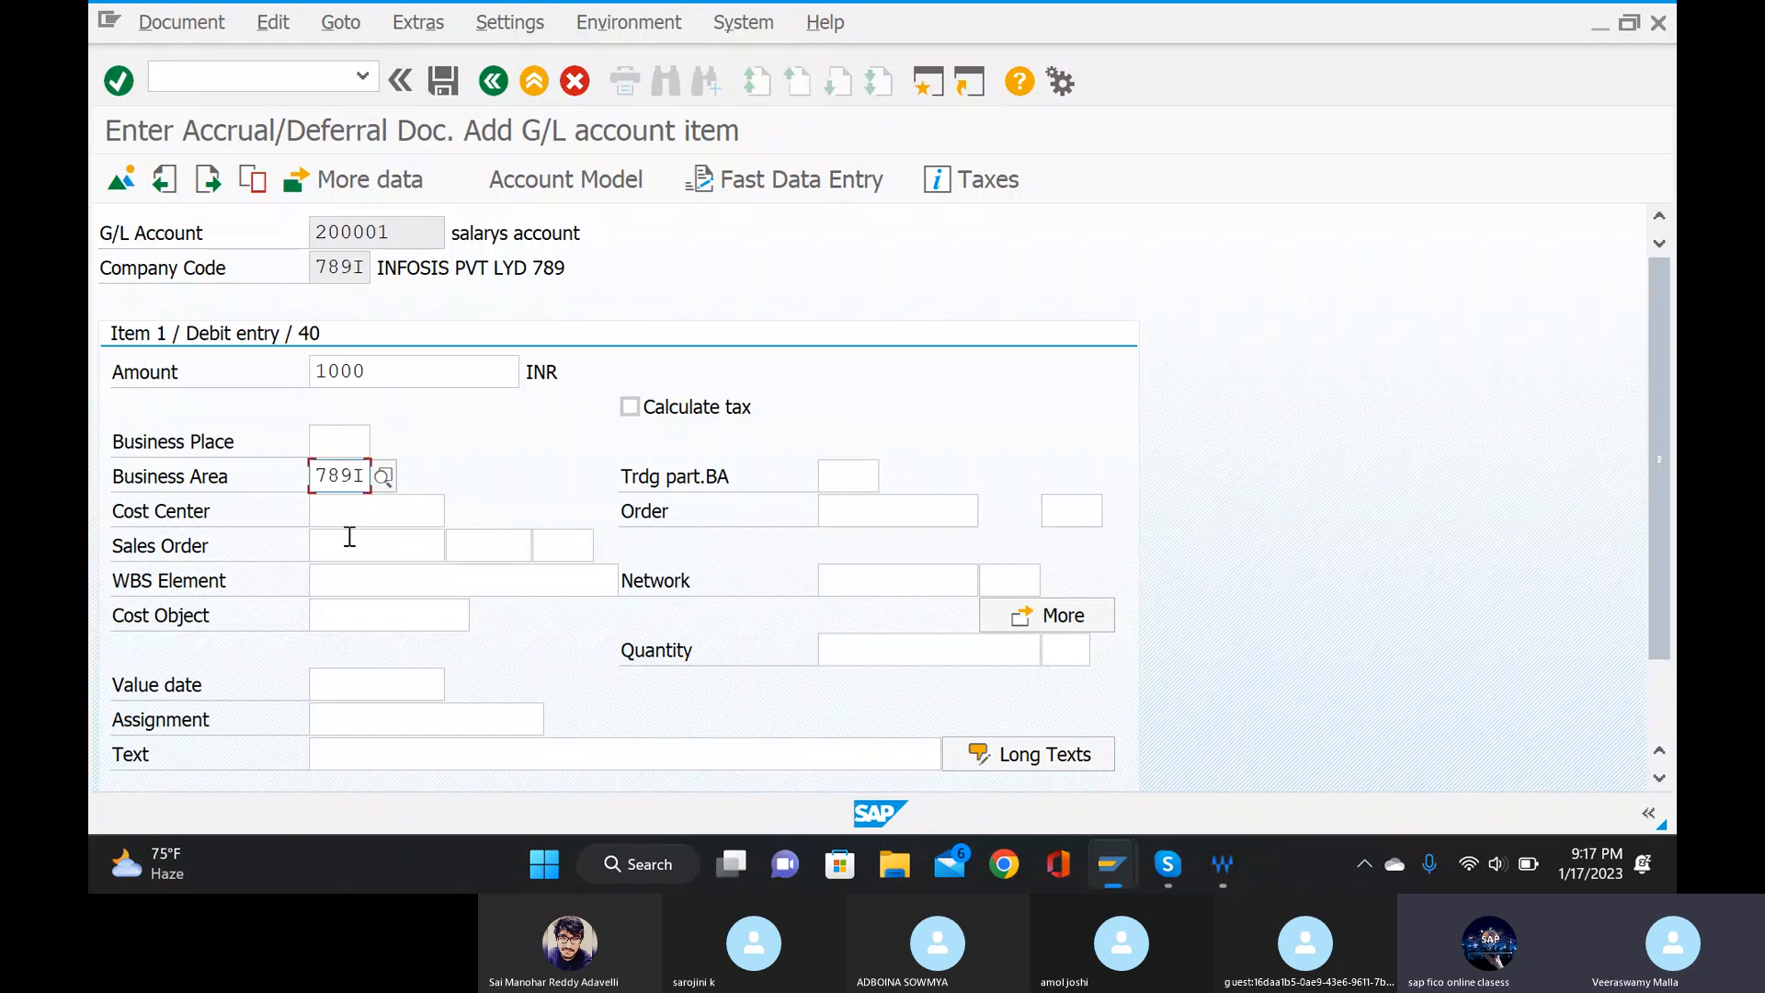
Set the debit item's value date to 17.01.2023 from the calendar.
{"action": "scroll", "coordinate": [366, 548], "scroll_direction": "down", "scroll_amount": 1}
{"action": "left_click", "coordinate": [396, 651]}
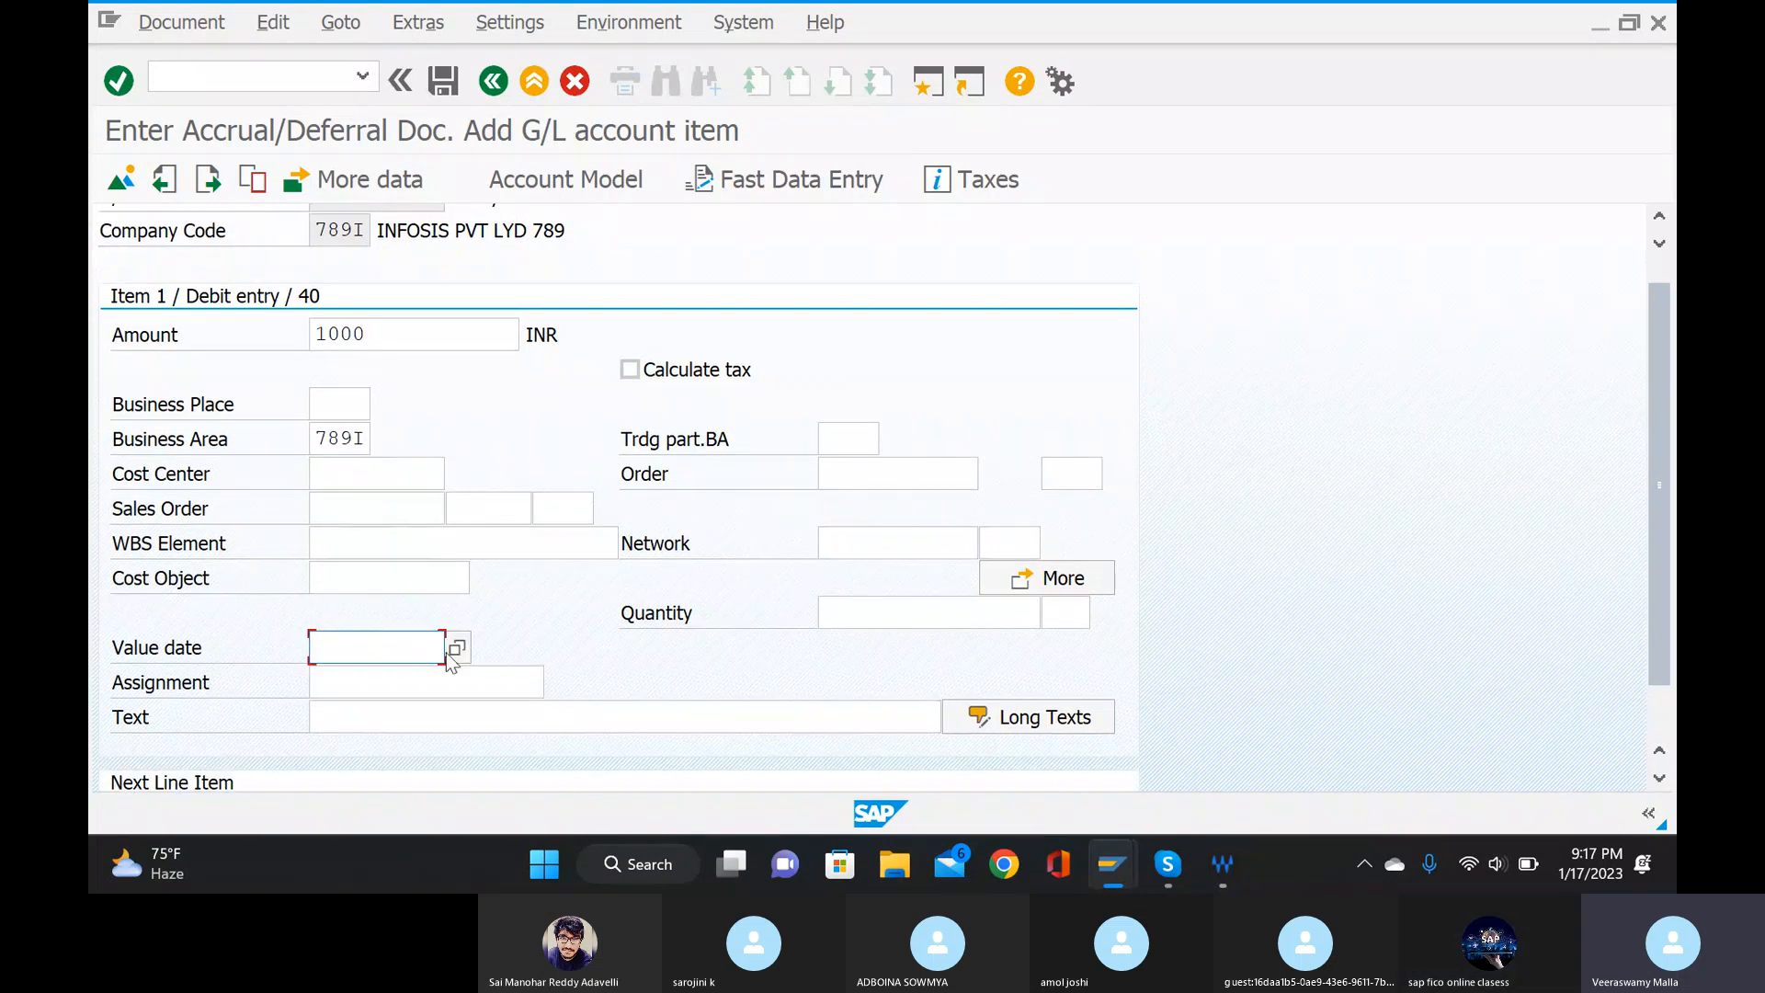
{"action": "left_click", "coordinate": [453, 653]}
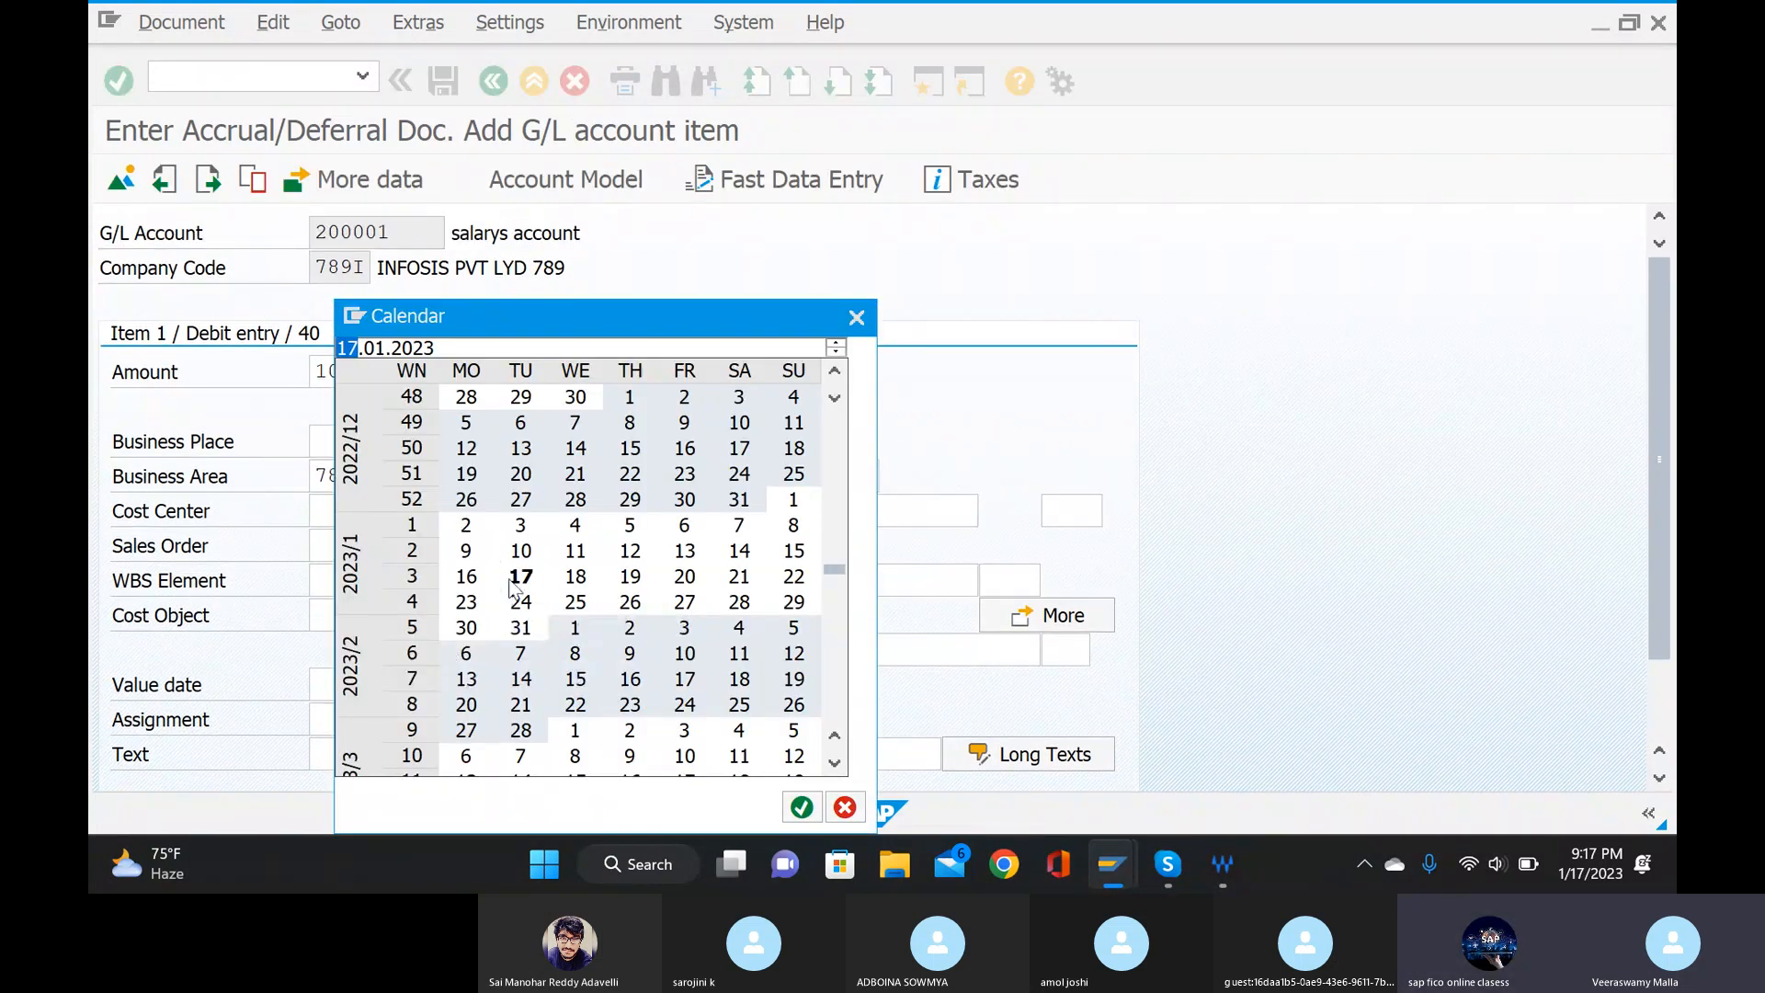
{"action": "double_click", "coordinate": [511, 583]}
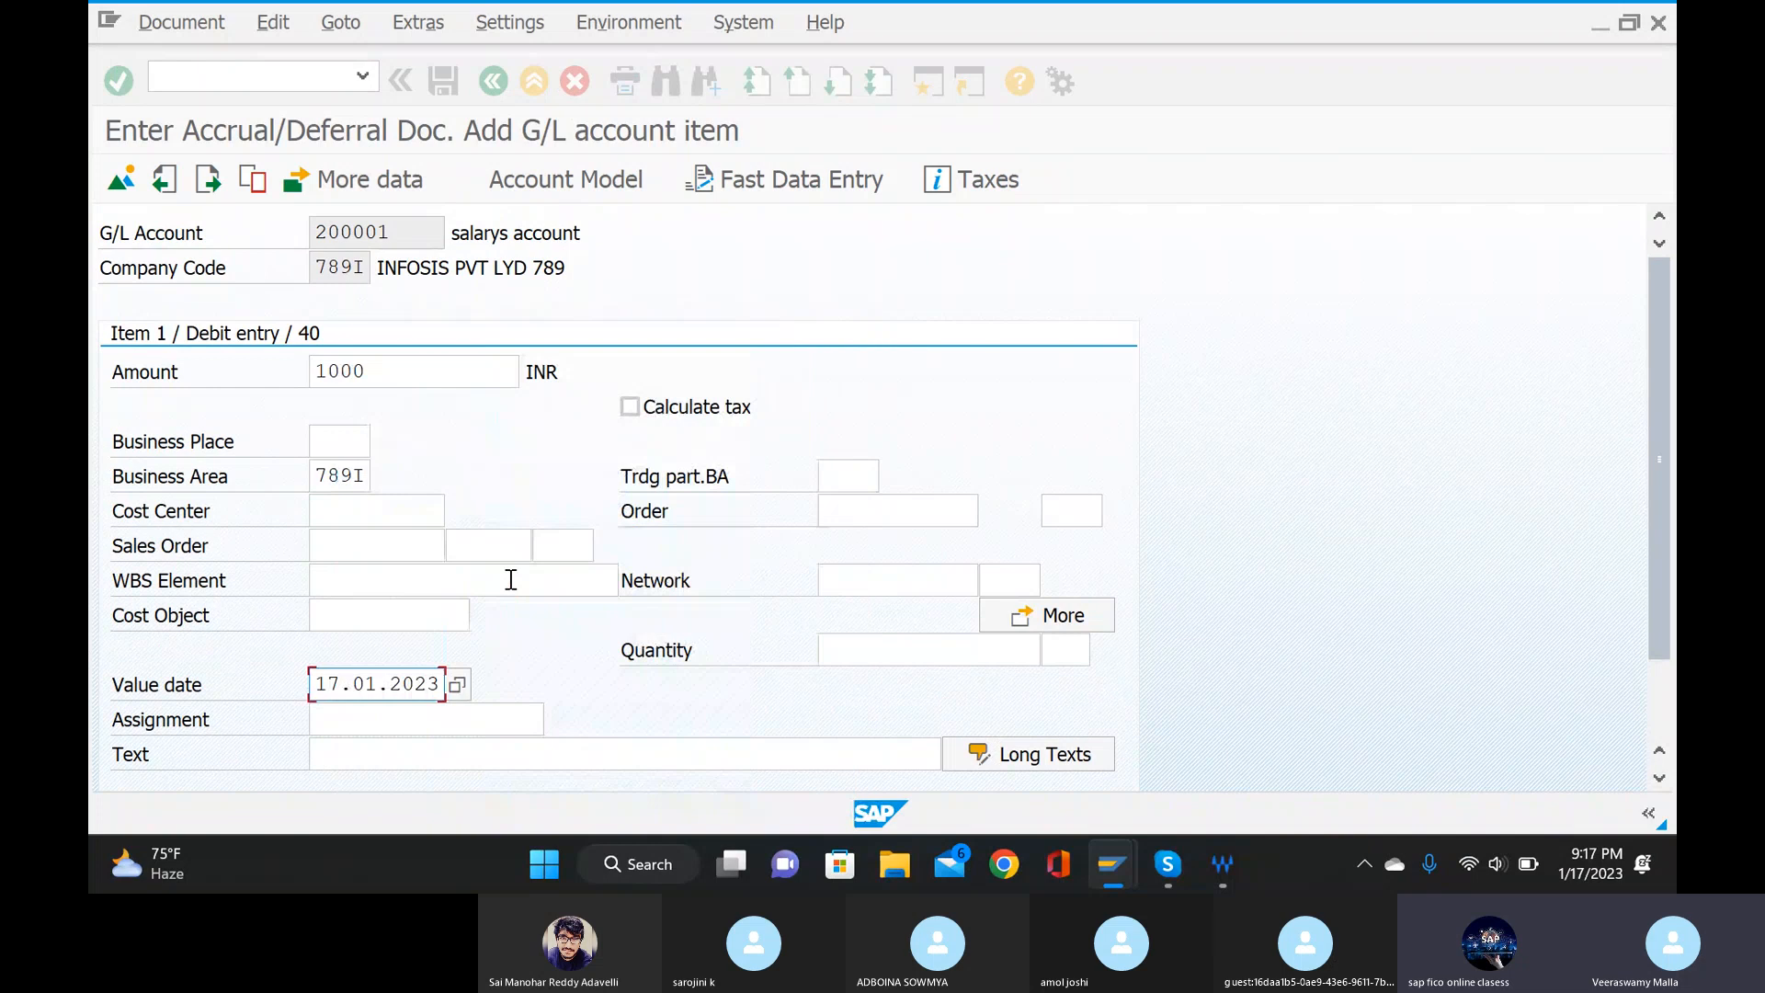
Enter "being raising of accrul or deferral" as the debit item's text.
{"action": "scroll", "coordinate": [402, 724], "scroll_direction": "down", "scroll_amount": 1}
{"action": "left_click", "coordinate": [407, 725]}
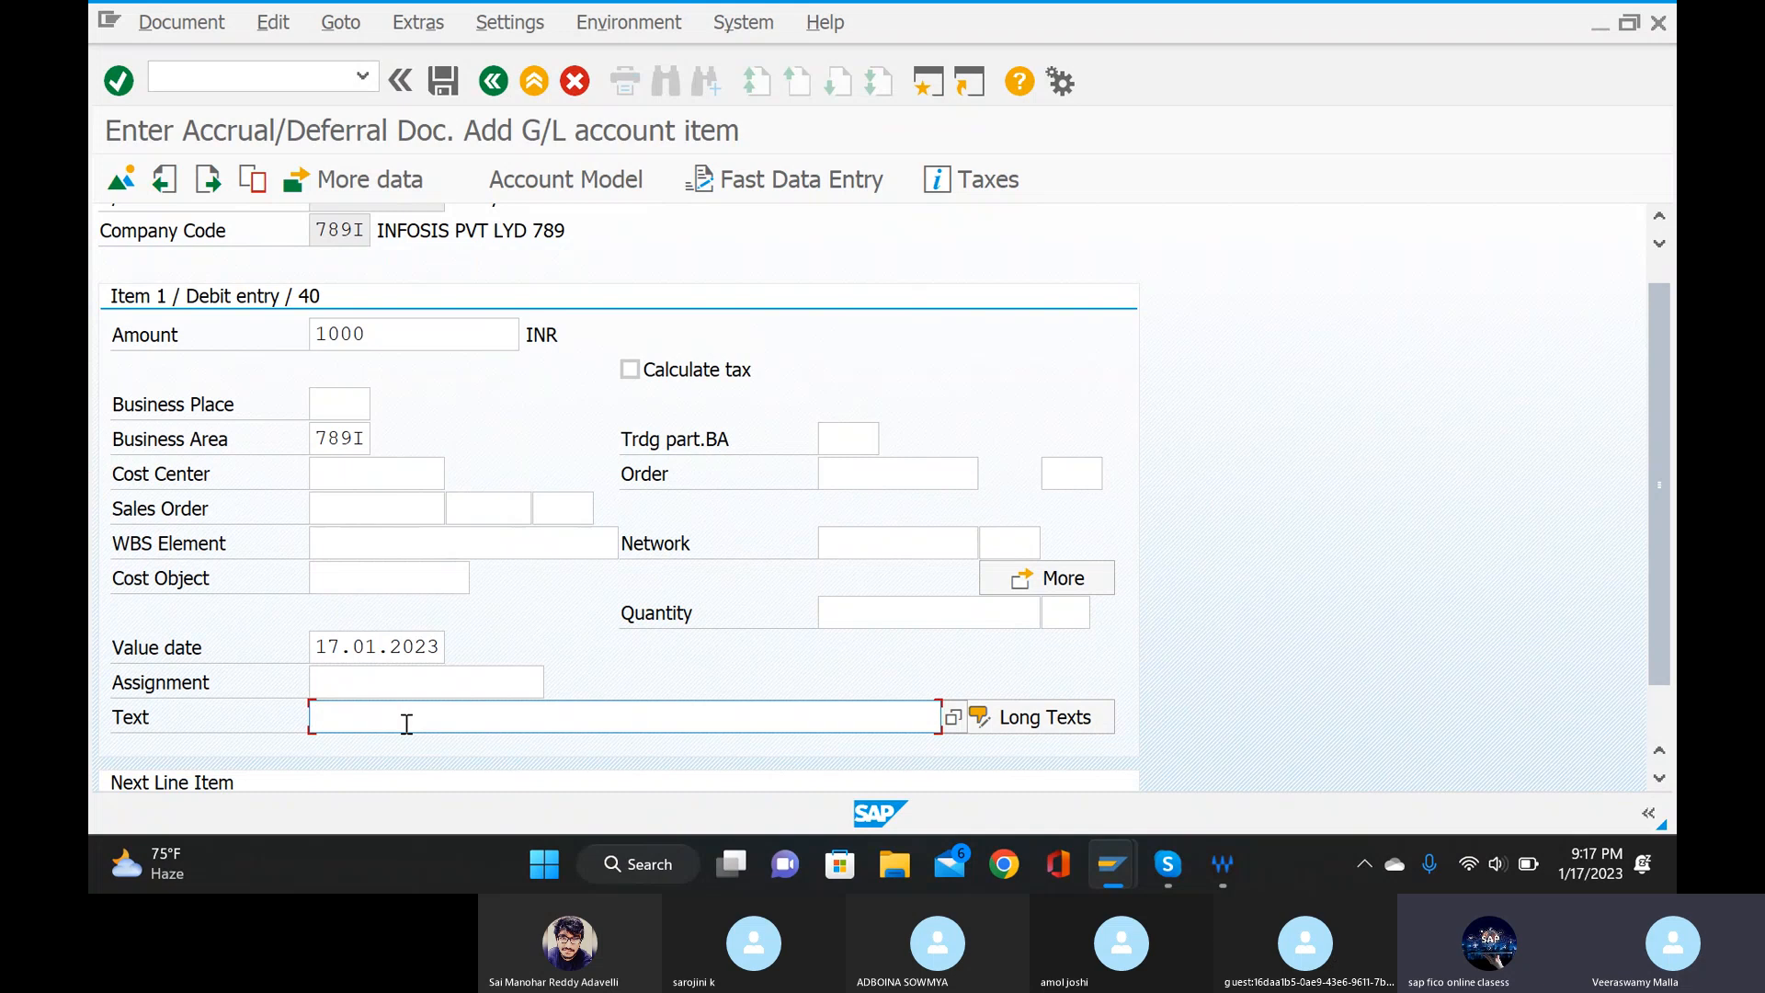
{"action": "type", "text": "bein"}
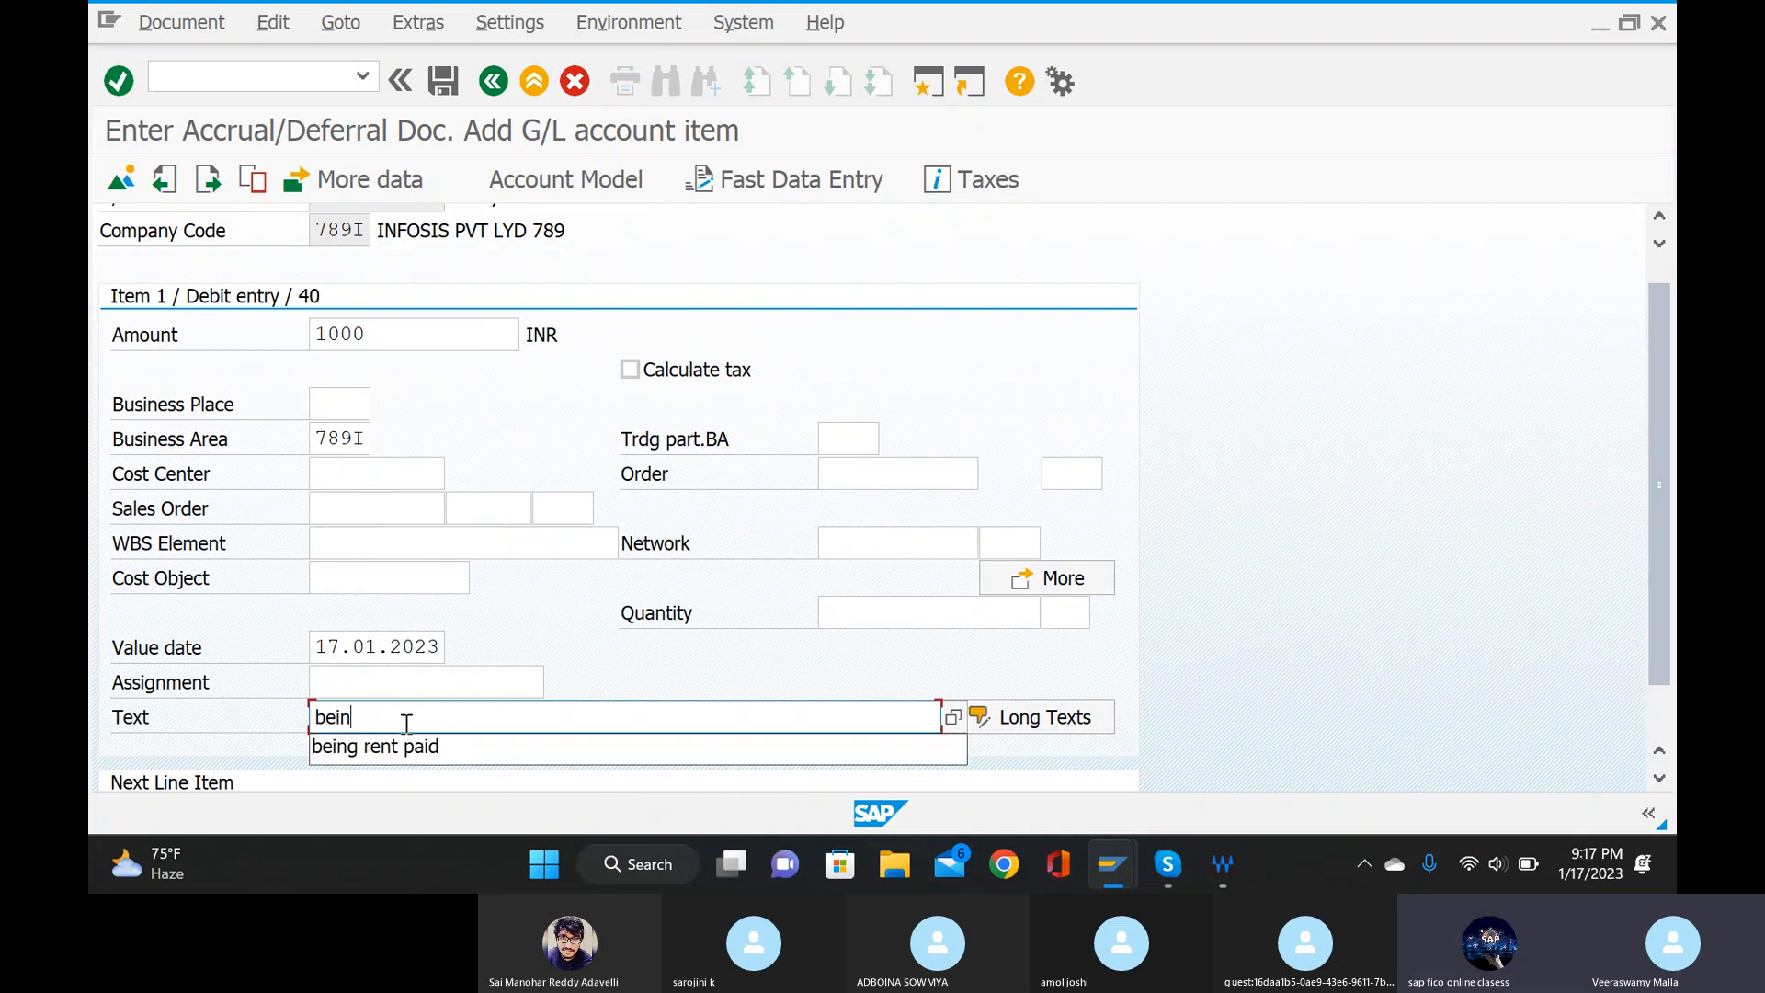
{"action": "type", "text": "g re"}
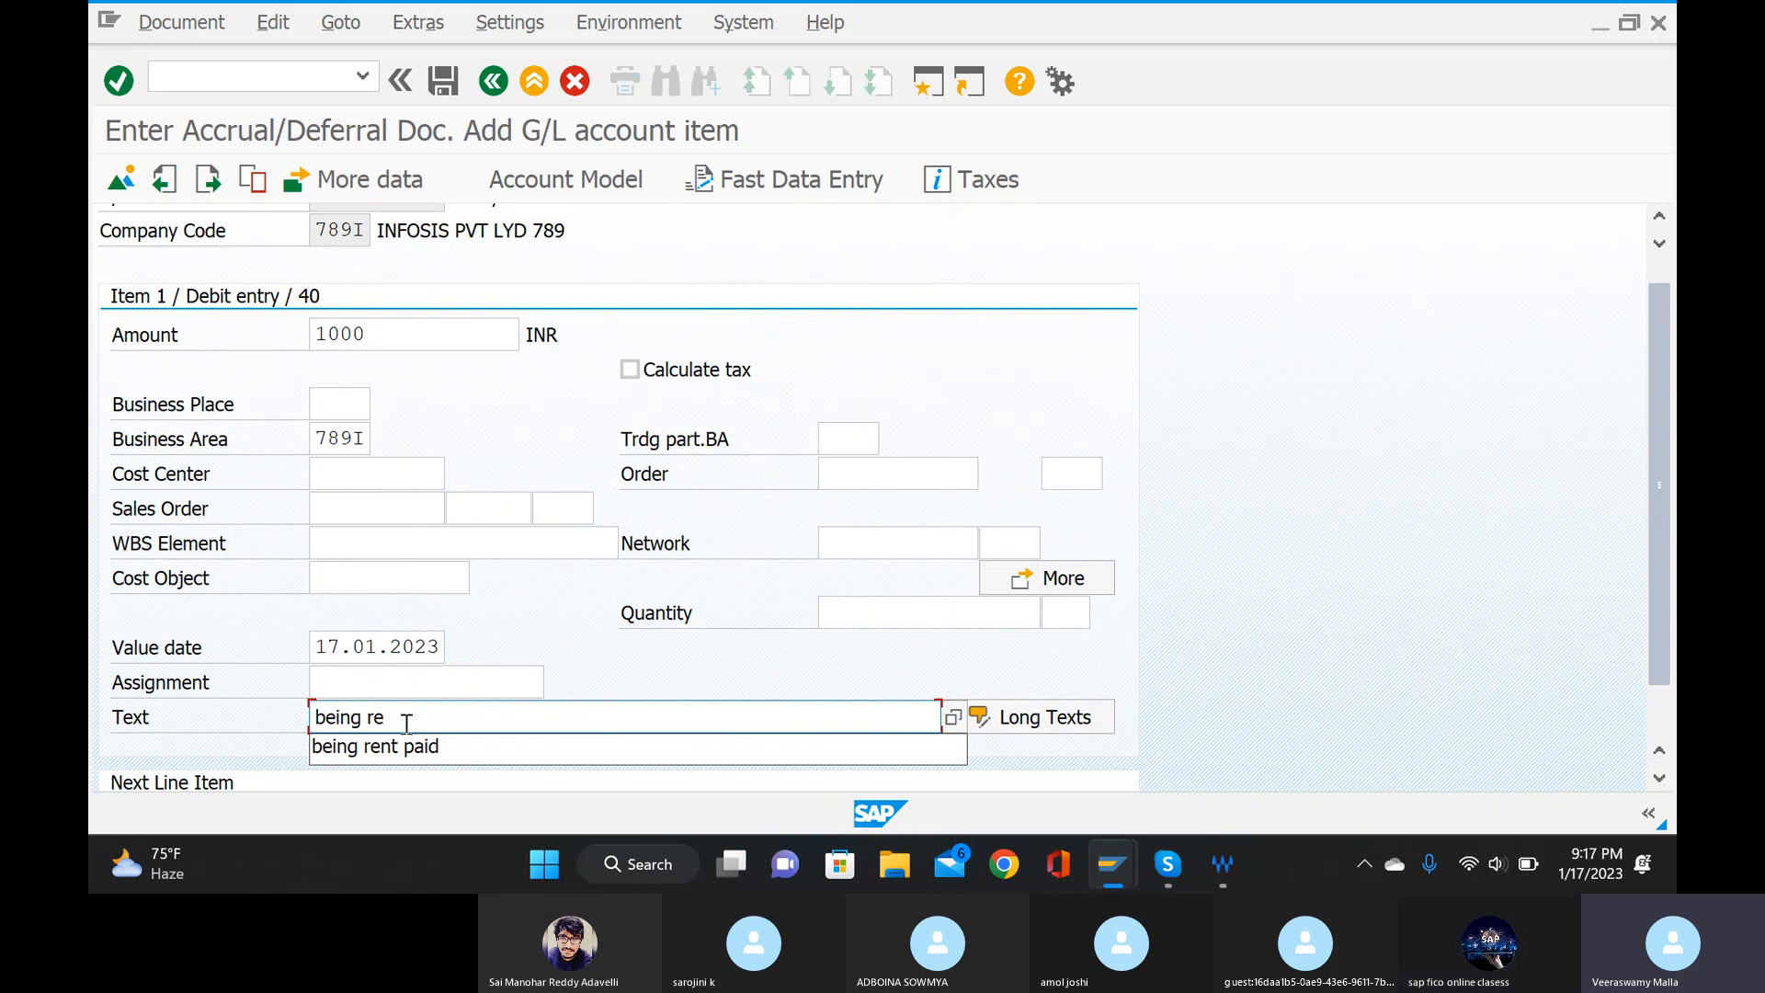
{"action": "type", "text": "i"}
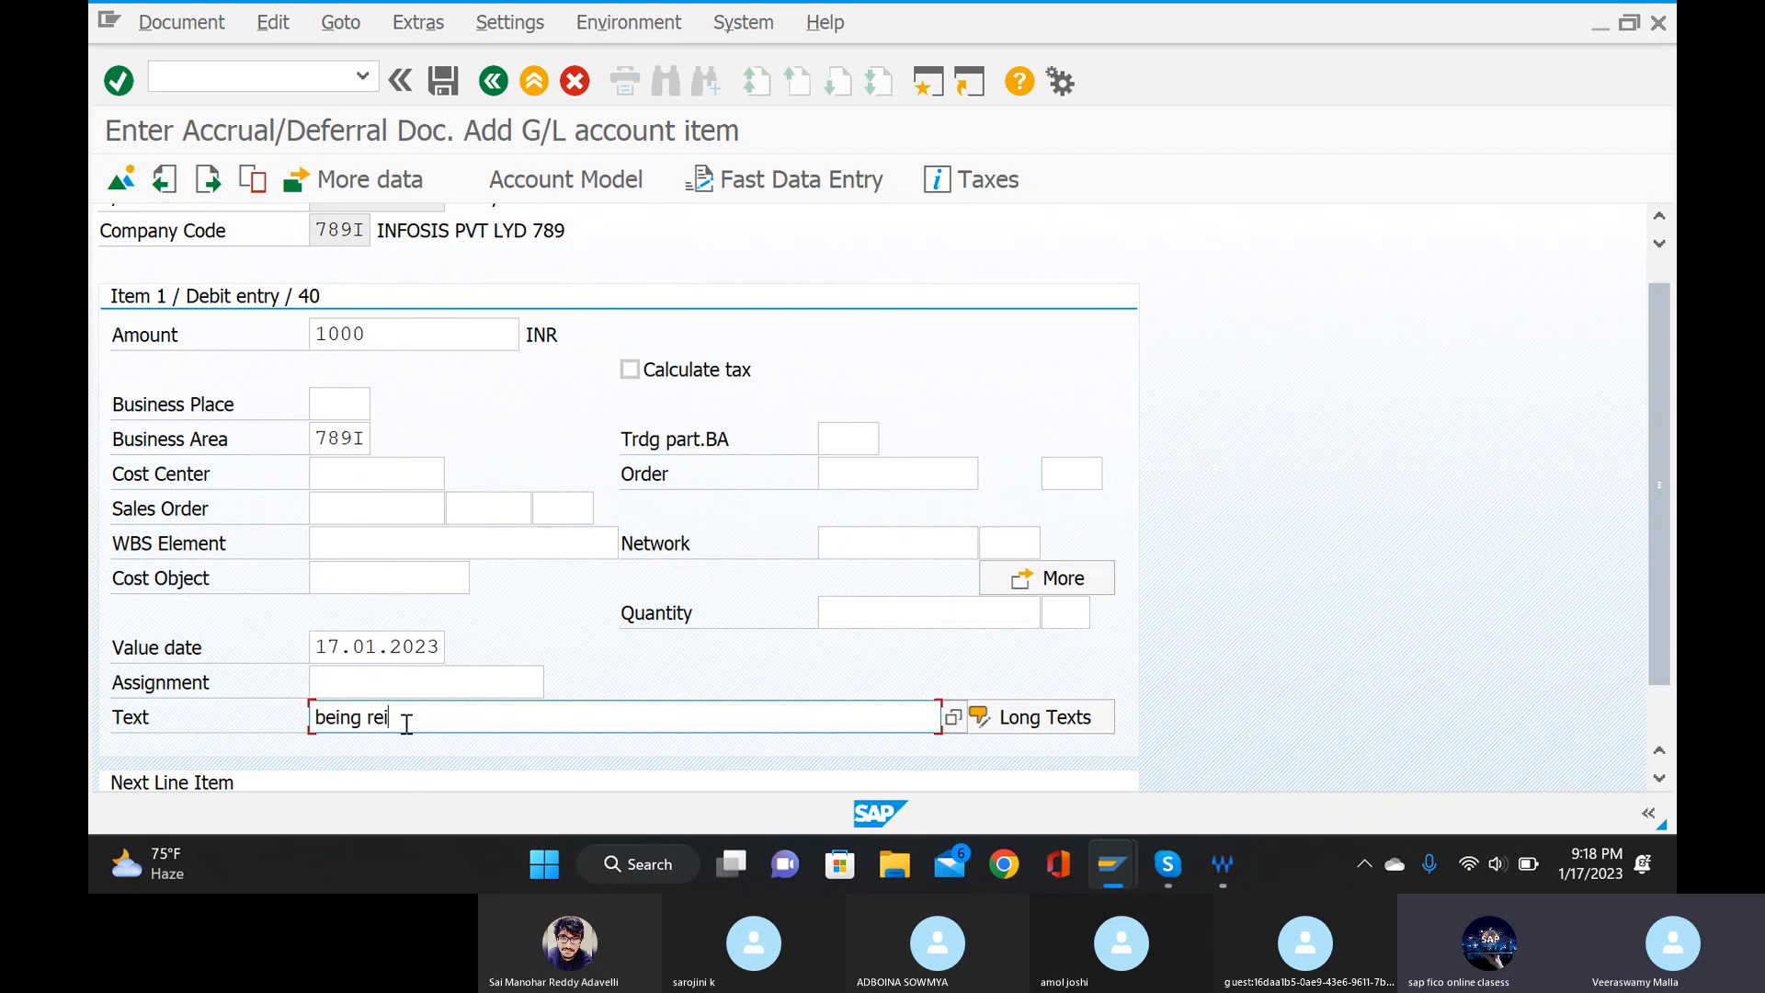
{"action": "key", "text": "BackSpace"}
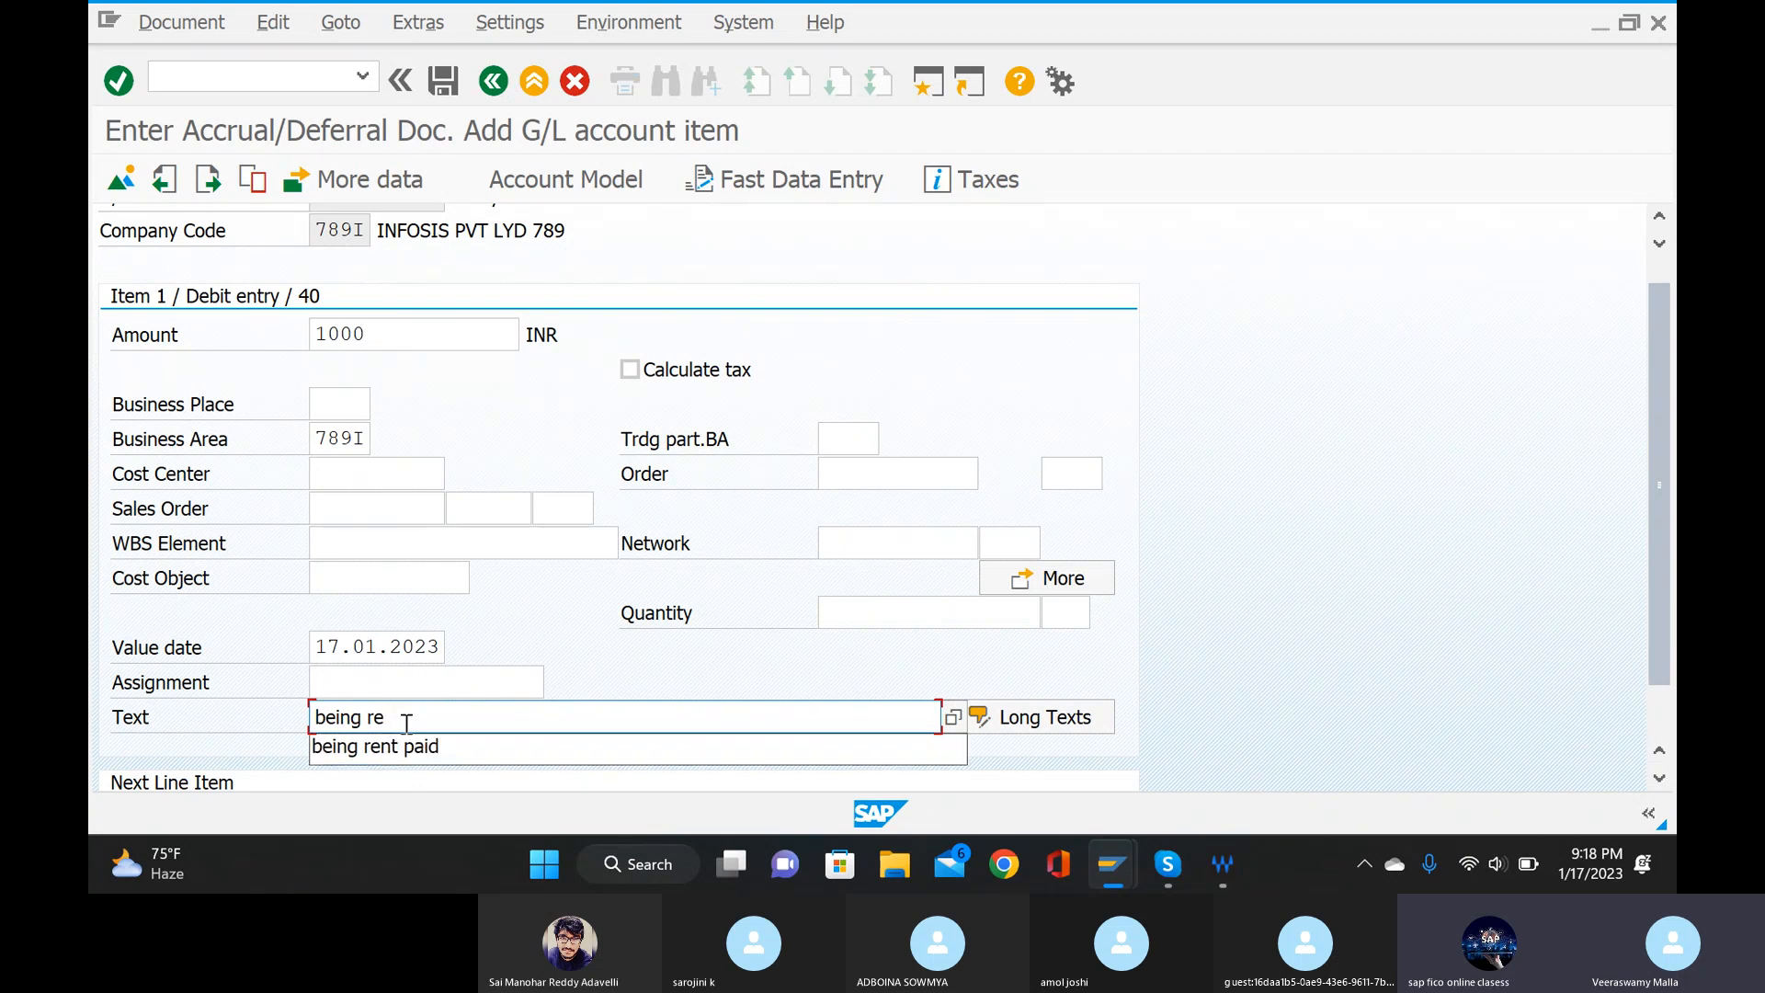
{"action": "key", "text": "BackSpace"}
{"action": "type", "text": "aisin"}
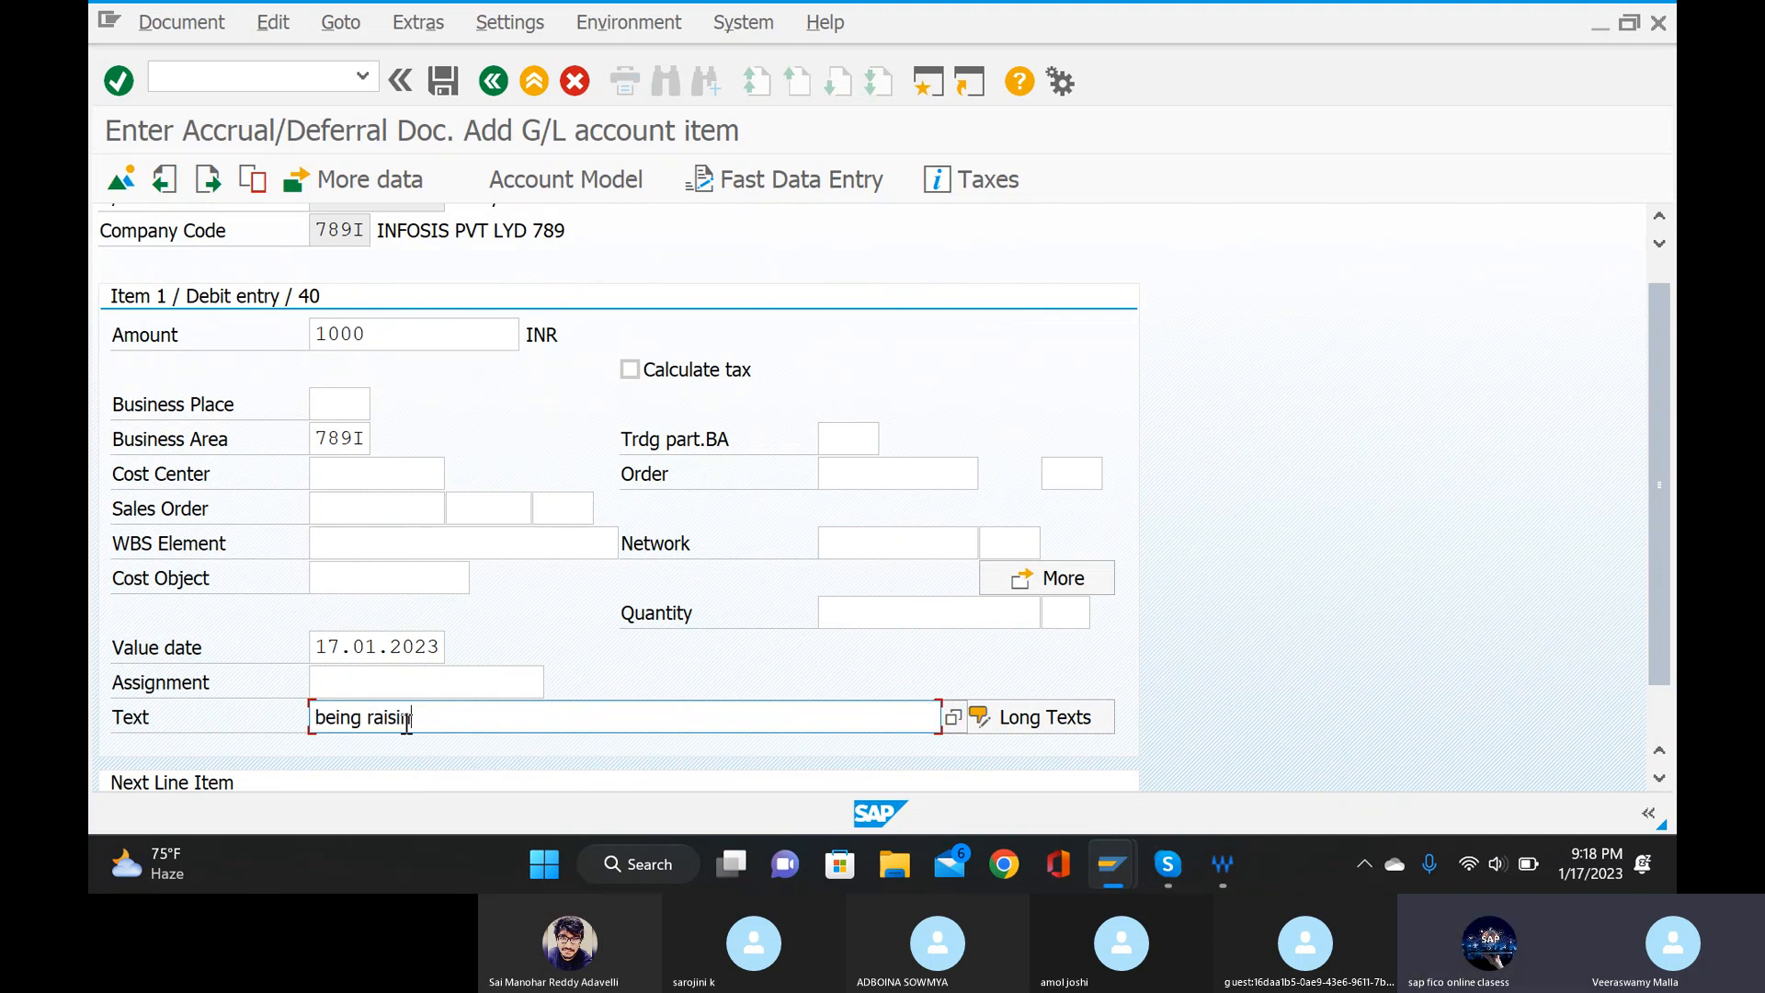
{"action": "type", "text": "g of "}
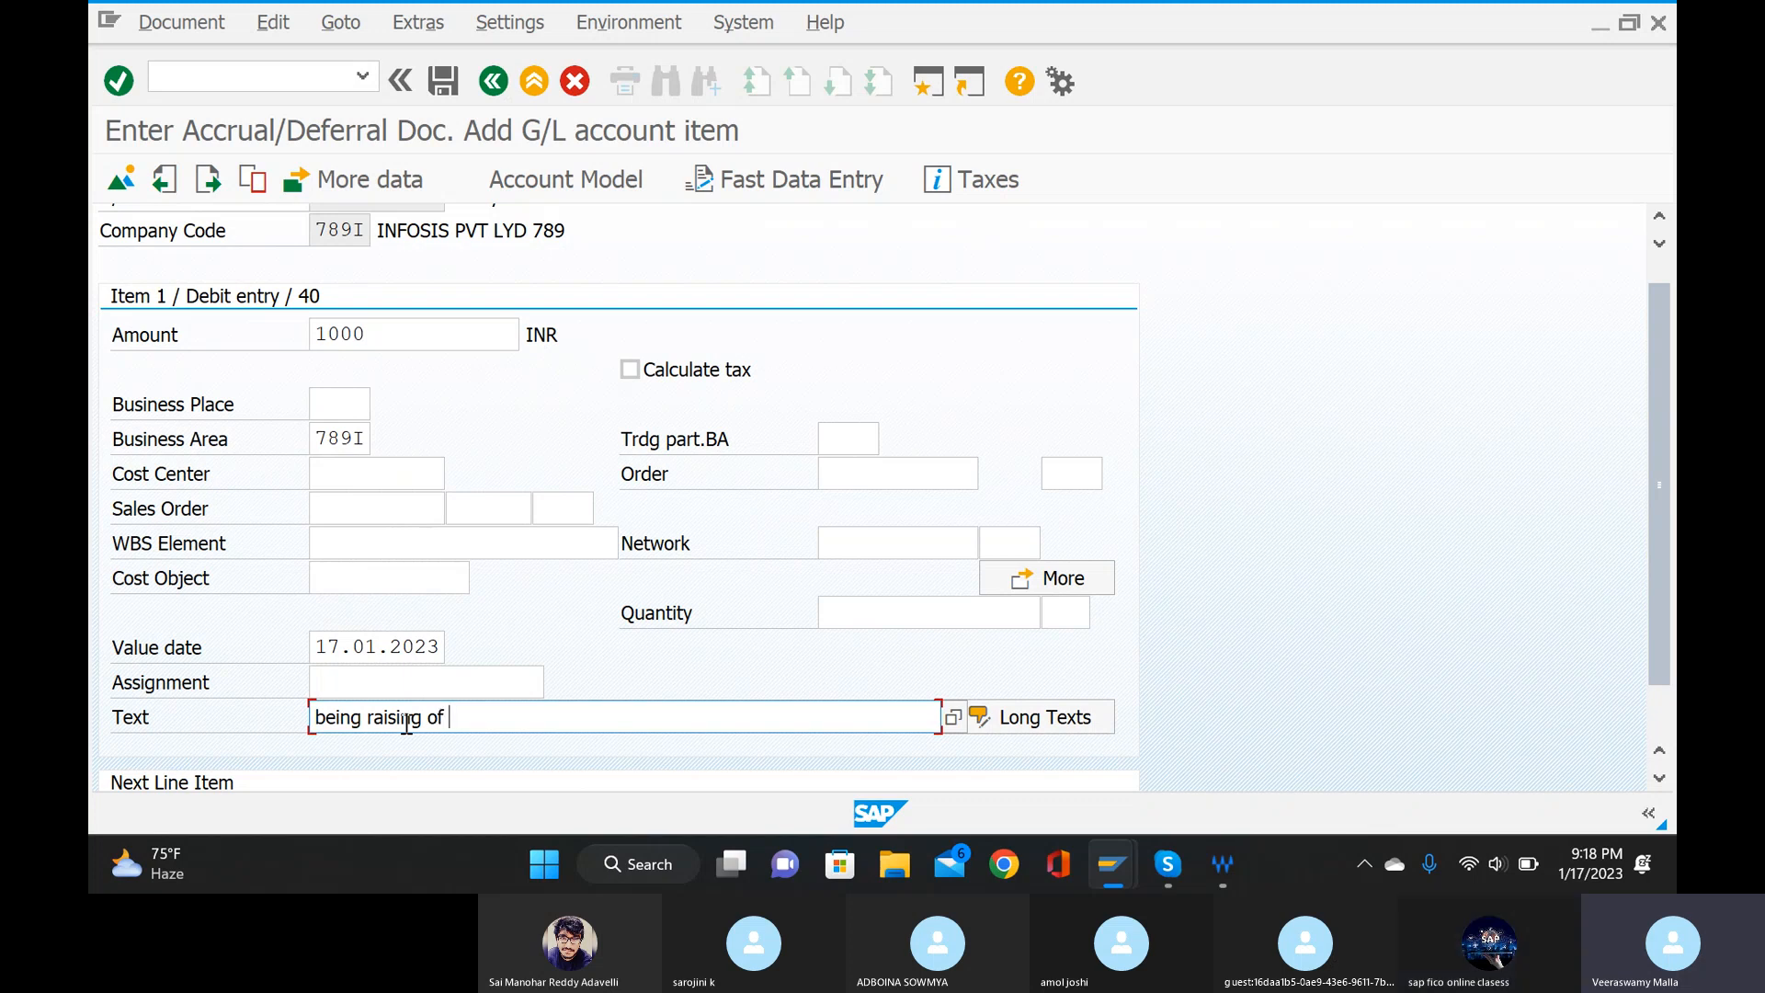
{"action": "type", "text": "accr"}
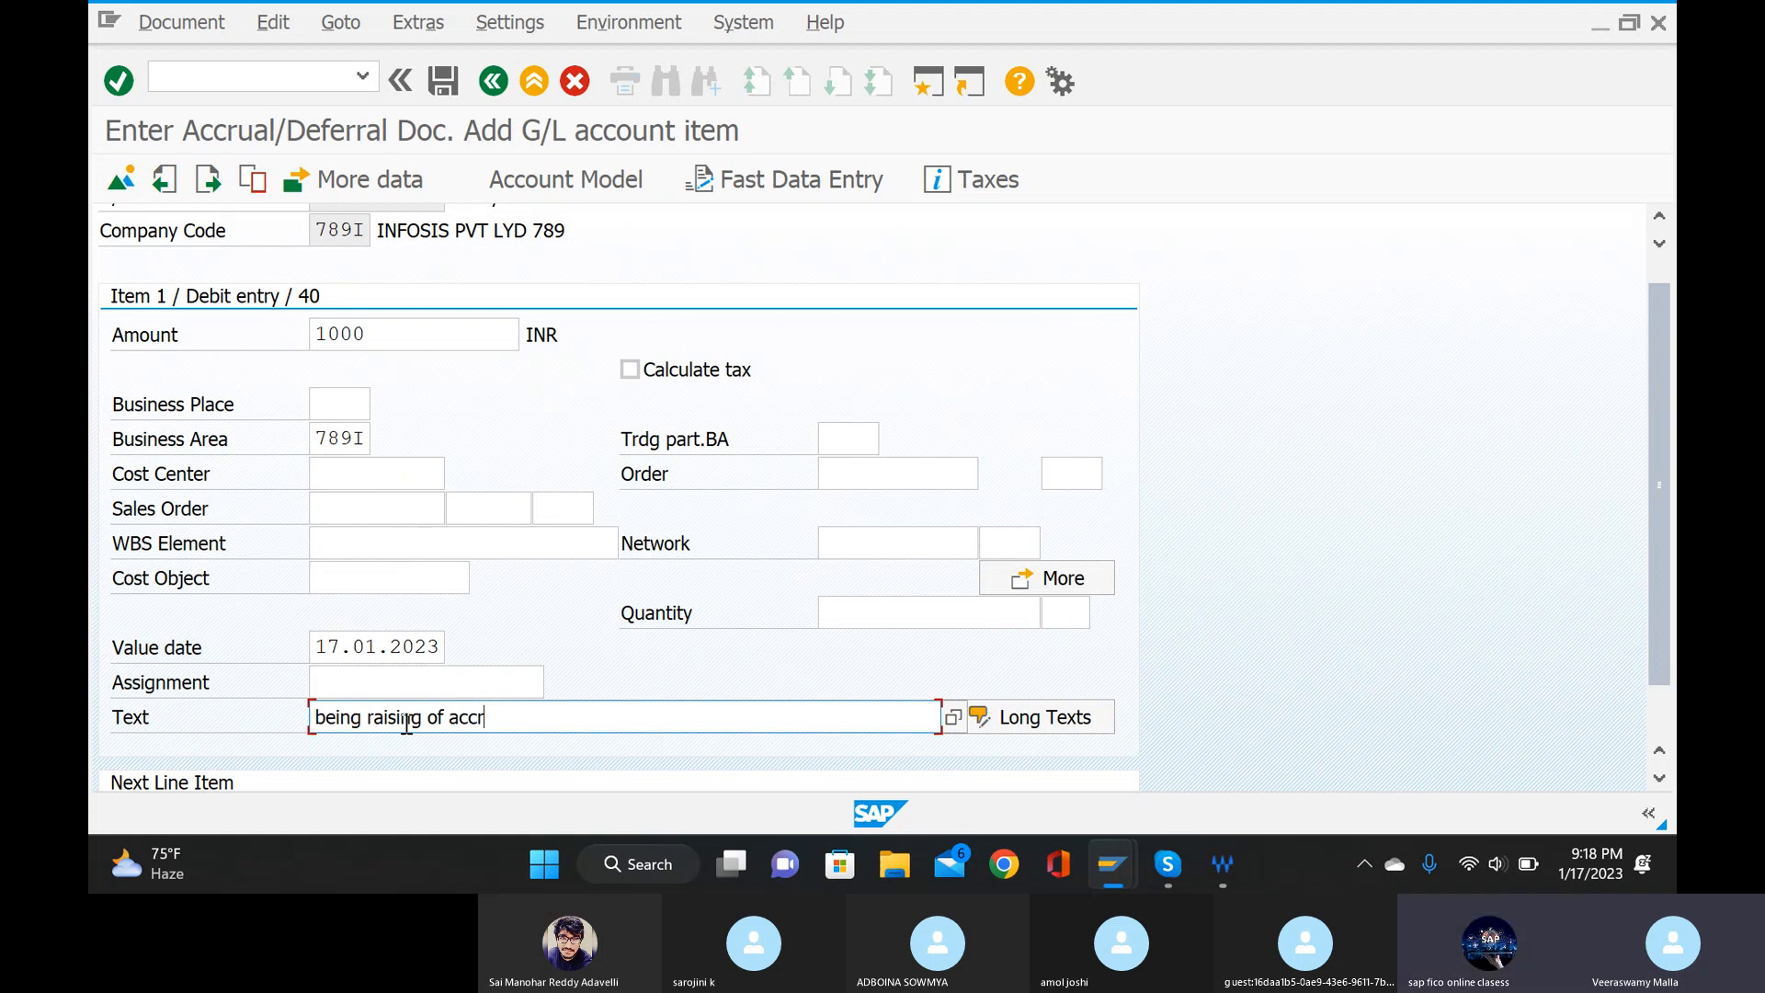
{"action": "type", "text": "ul"}
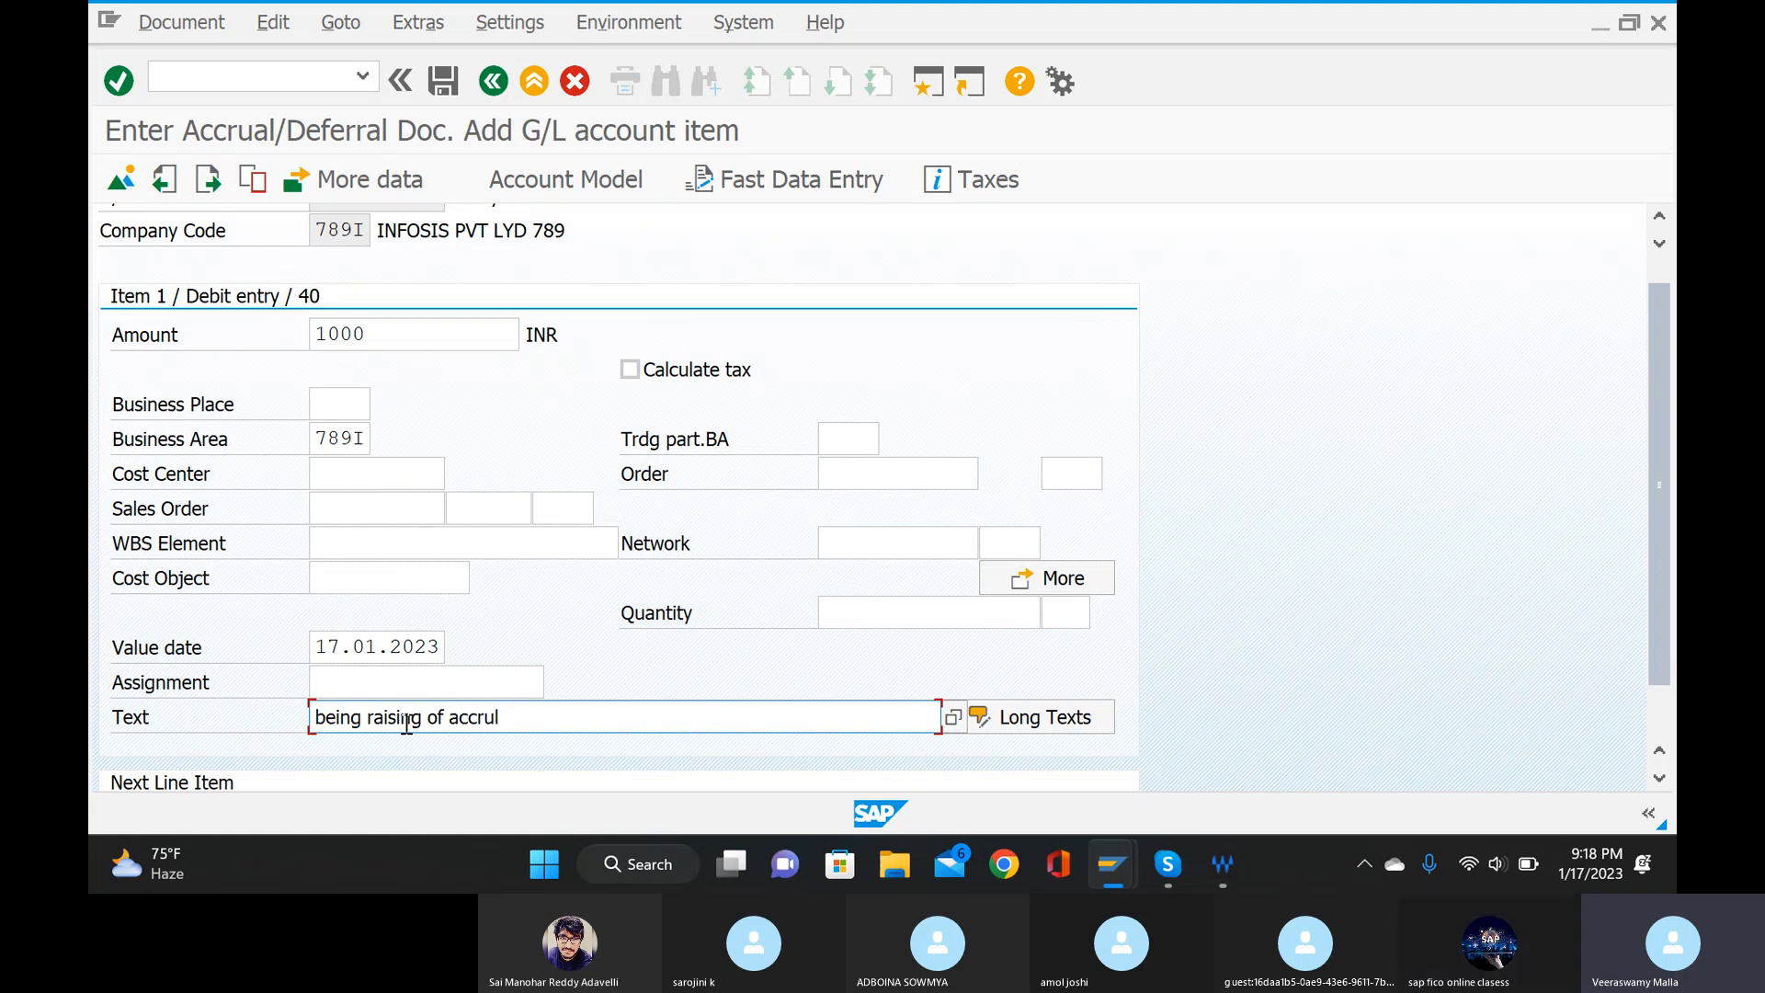
{"action": "type", "text": " or deferra"}
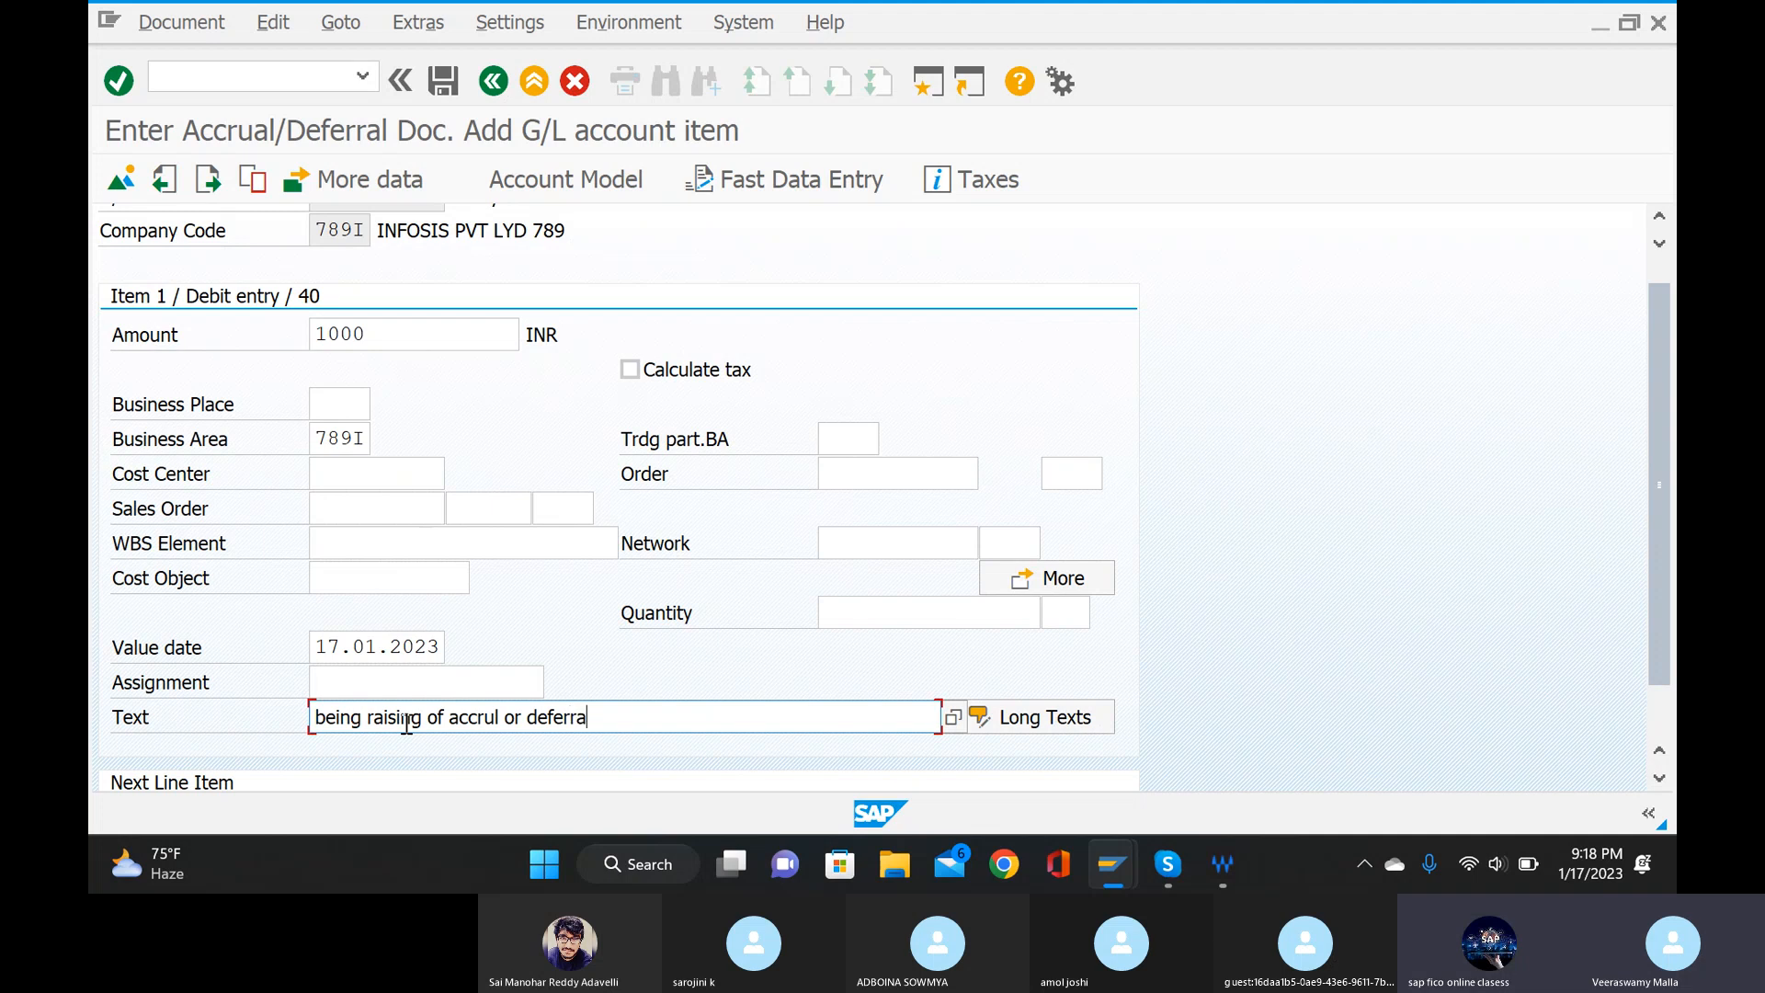
{"action": "type", "text": "l"}
Set the next line item to posting key 50 with the out standing salary account from the G/L account search, and proceed to that item.
{"action": "scroll", "coordinate": [355, 662], "scroll_direction": "down", "scroll_amount": 1}
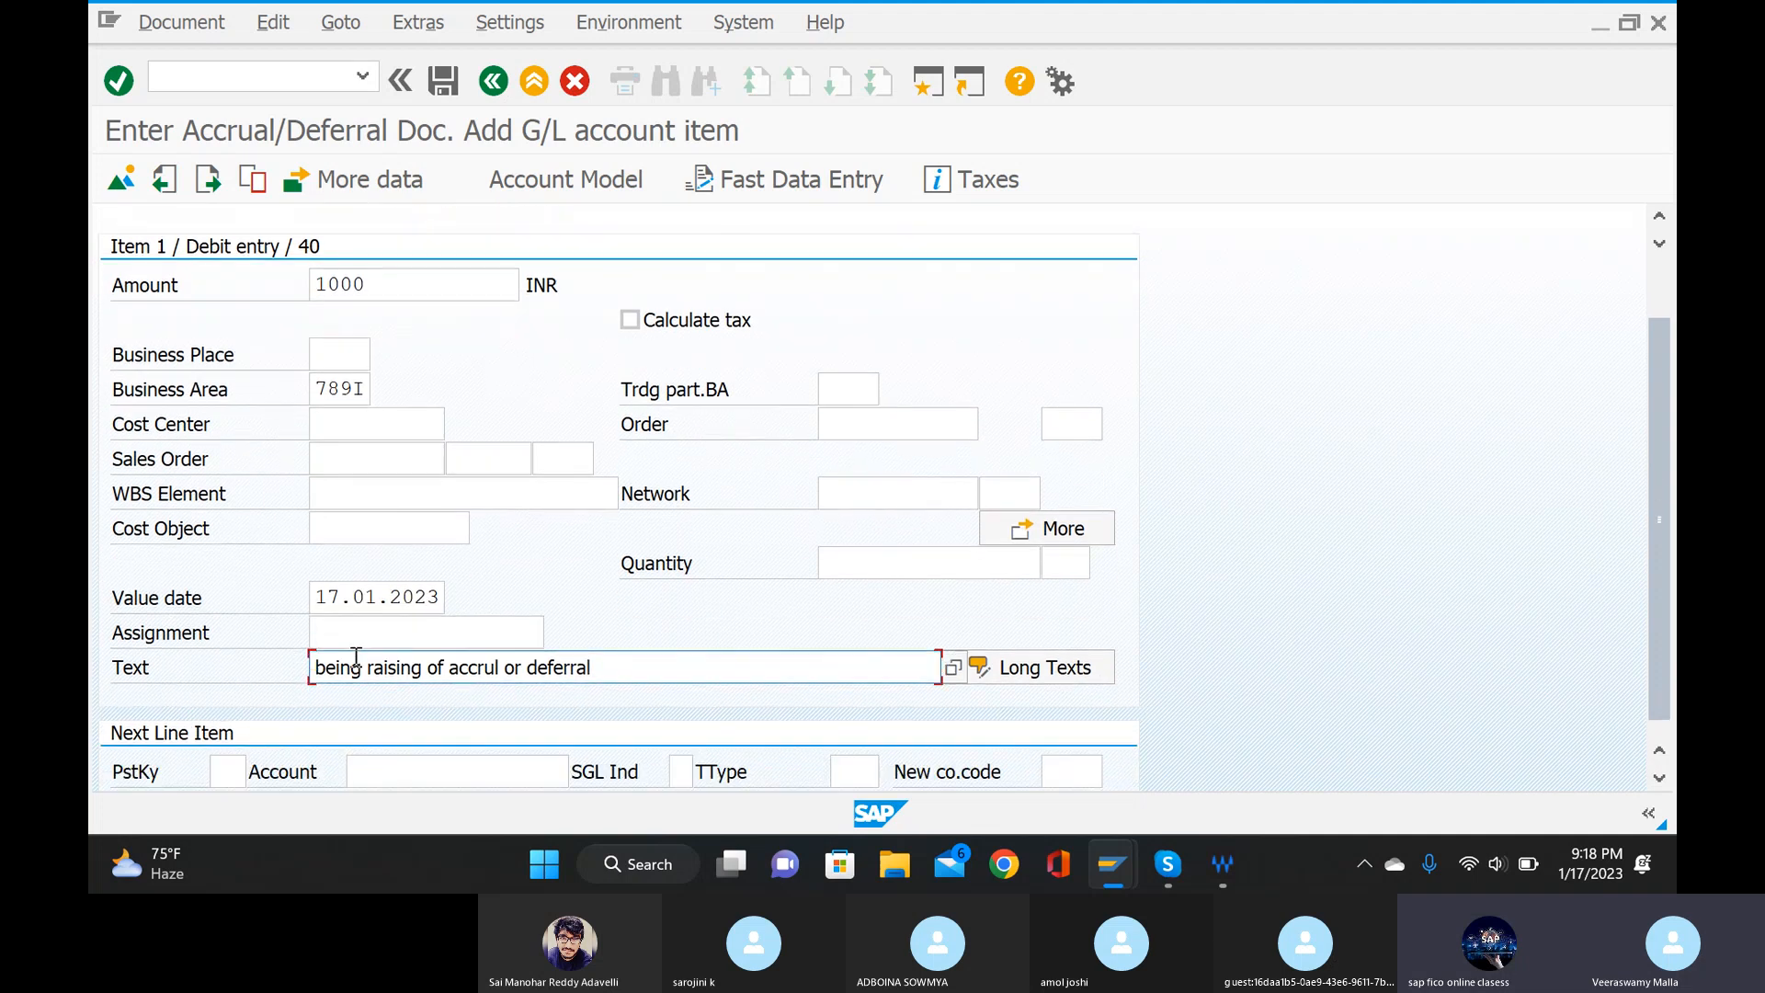
{"action": "left_click", "coordinate": [215, 749]}
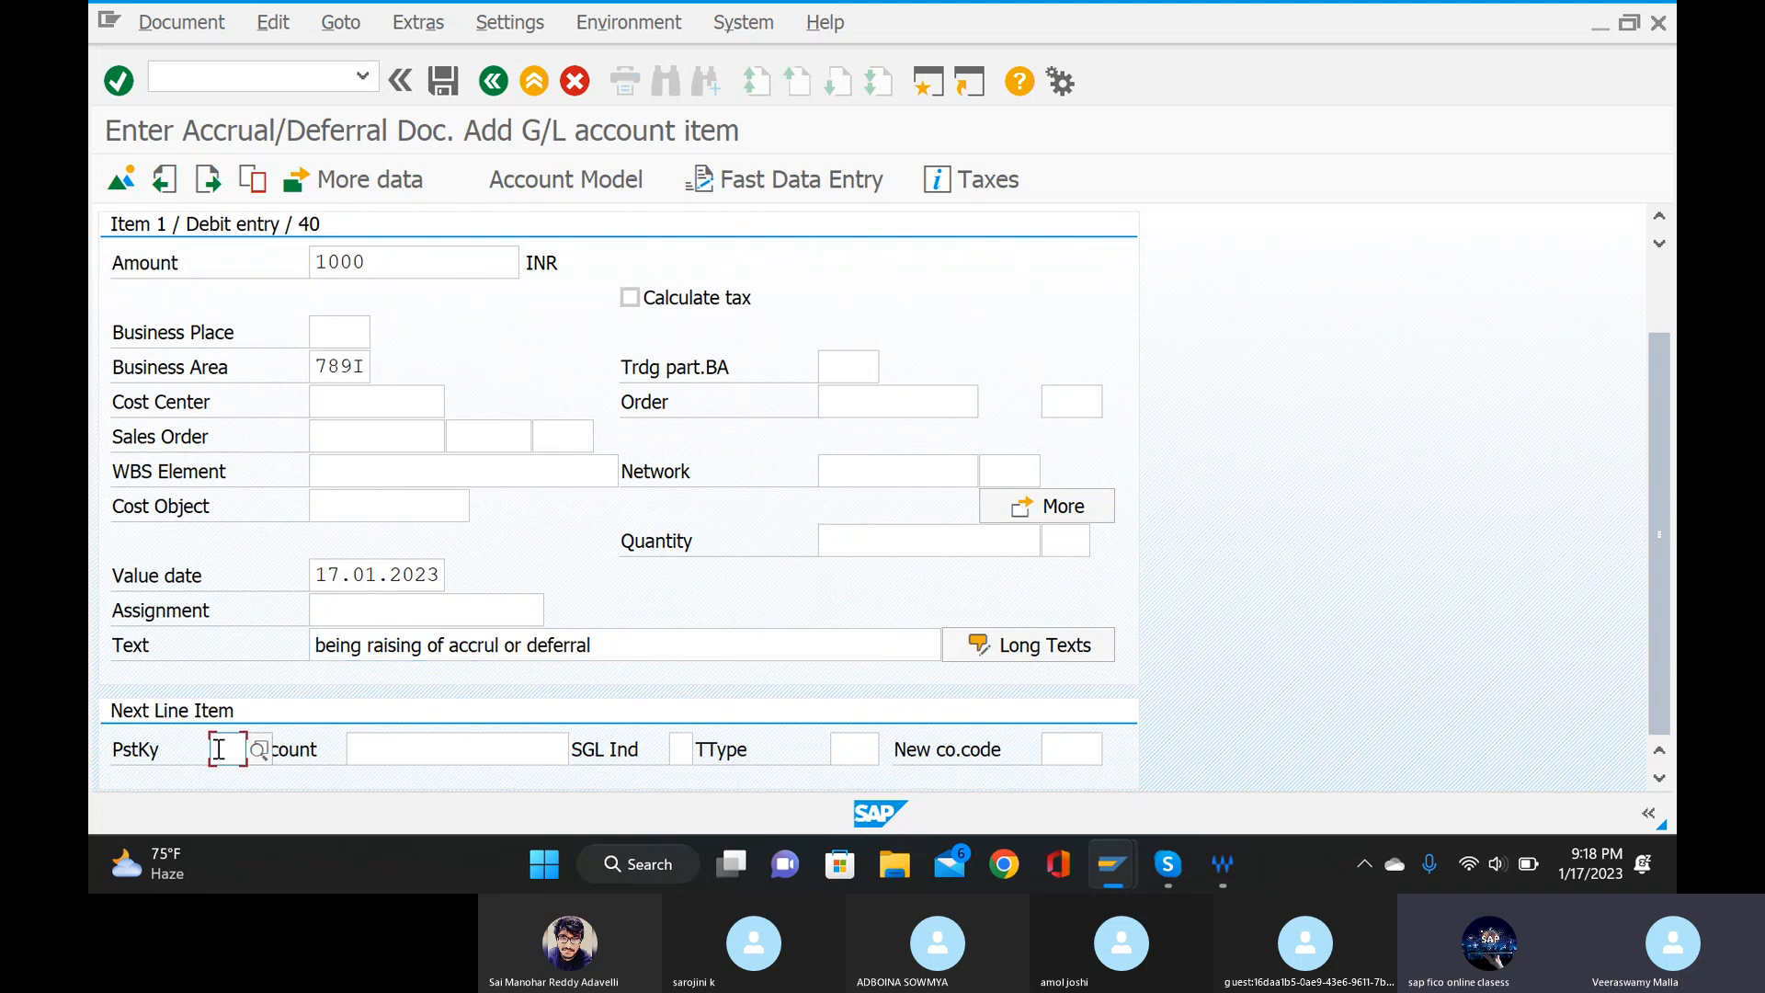
{"action": "type", "text": "50"}
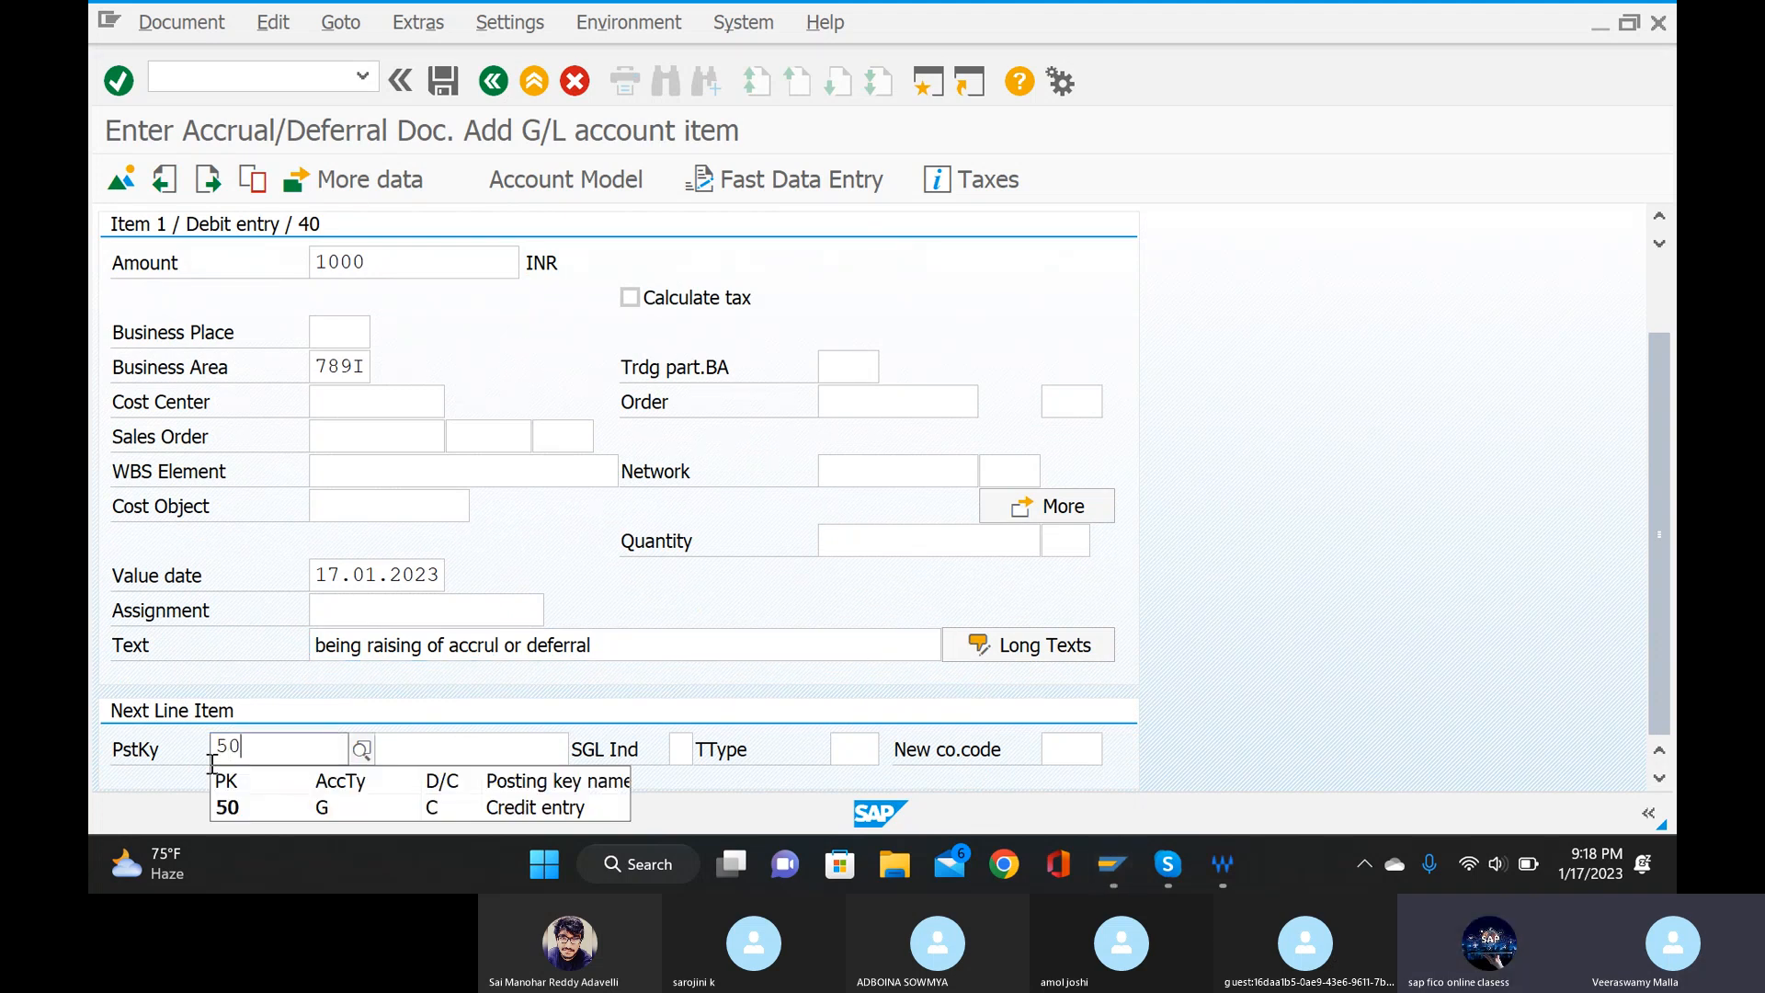
{"action": "left_click", "coordinate": [316, 809]}
{"action": "left_click", "coordinate": [410, 752]}
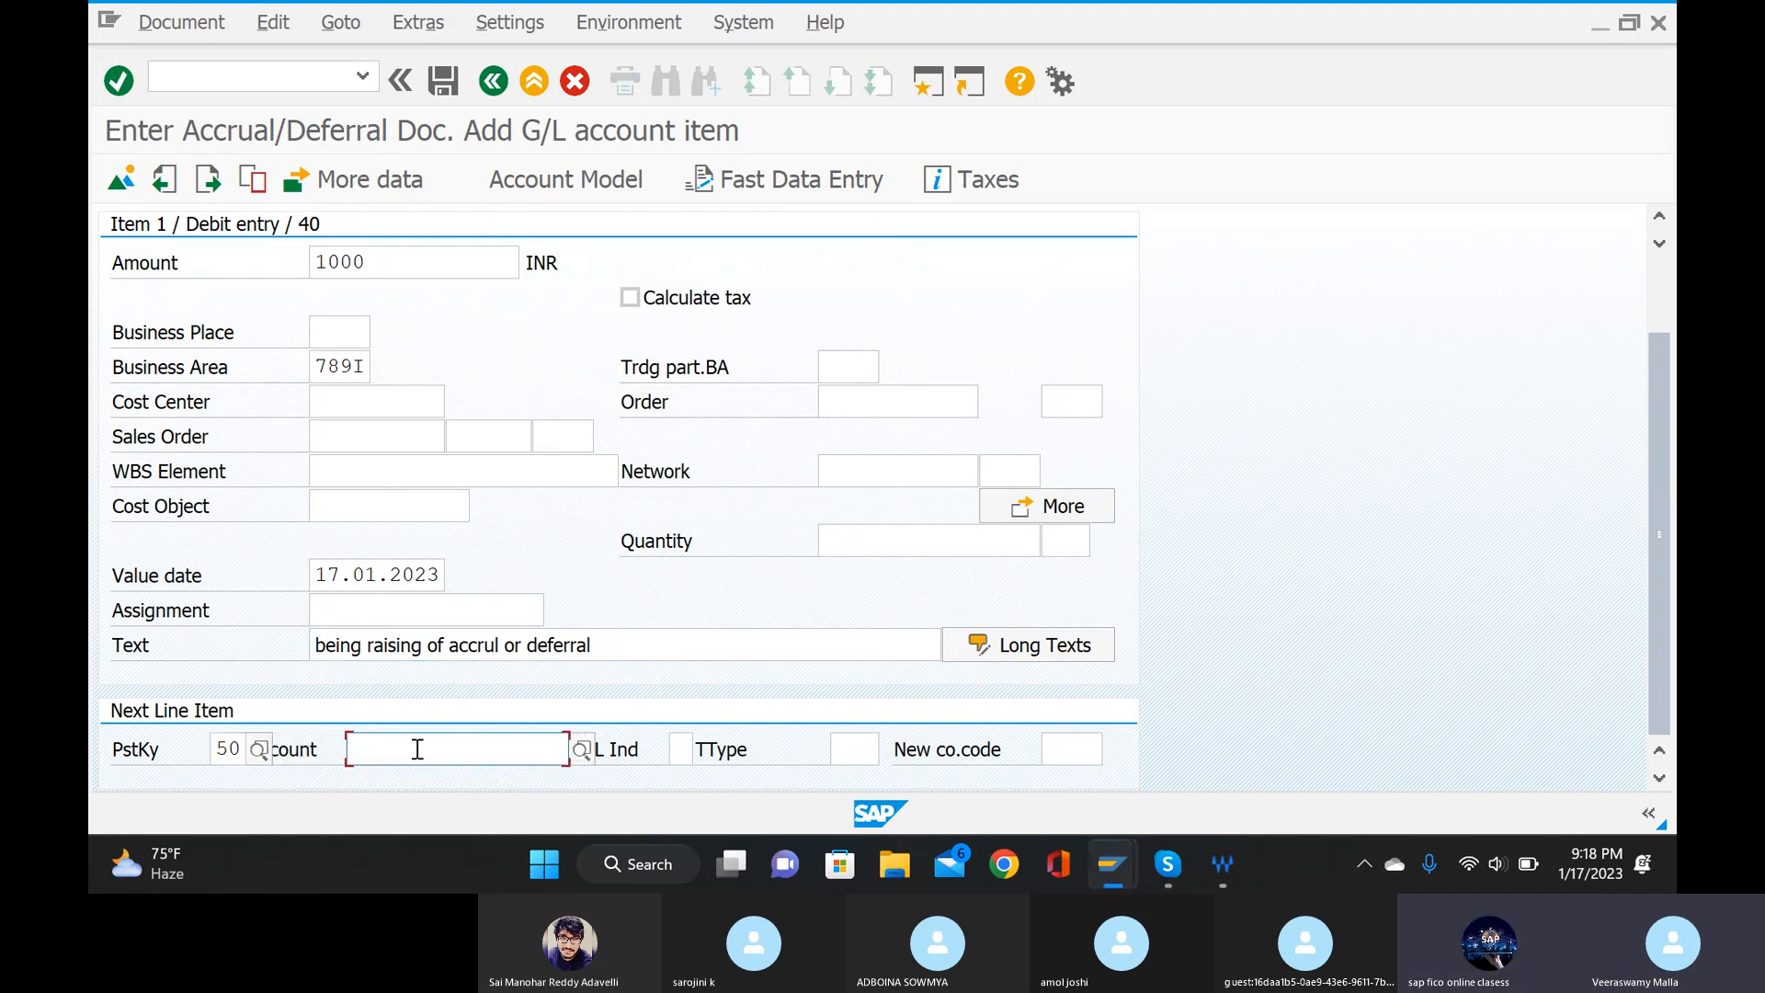
{"action": "left_click", "coordinate": [580, 752]}
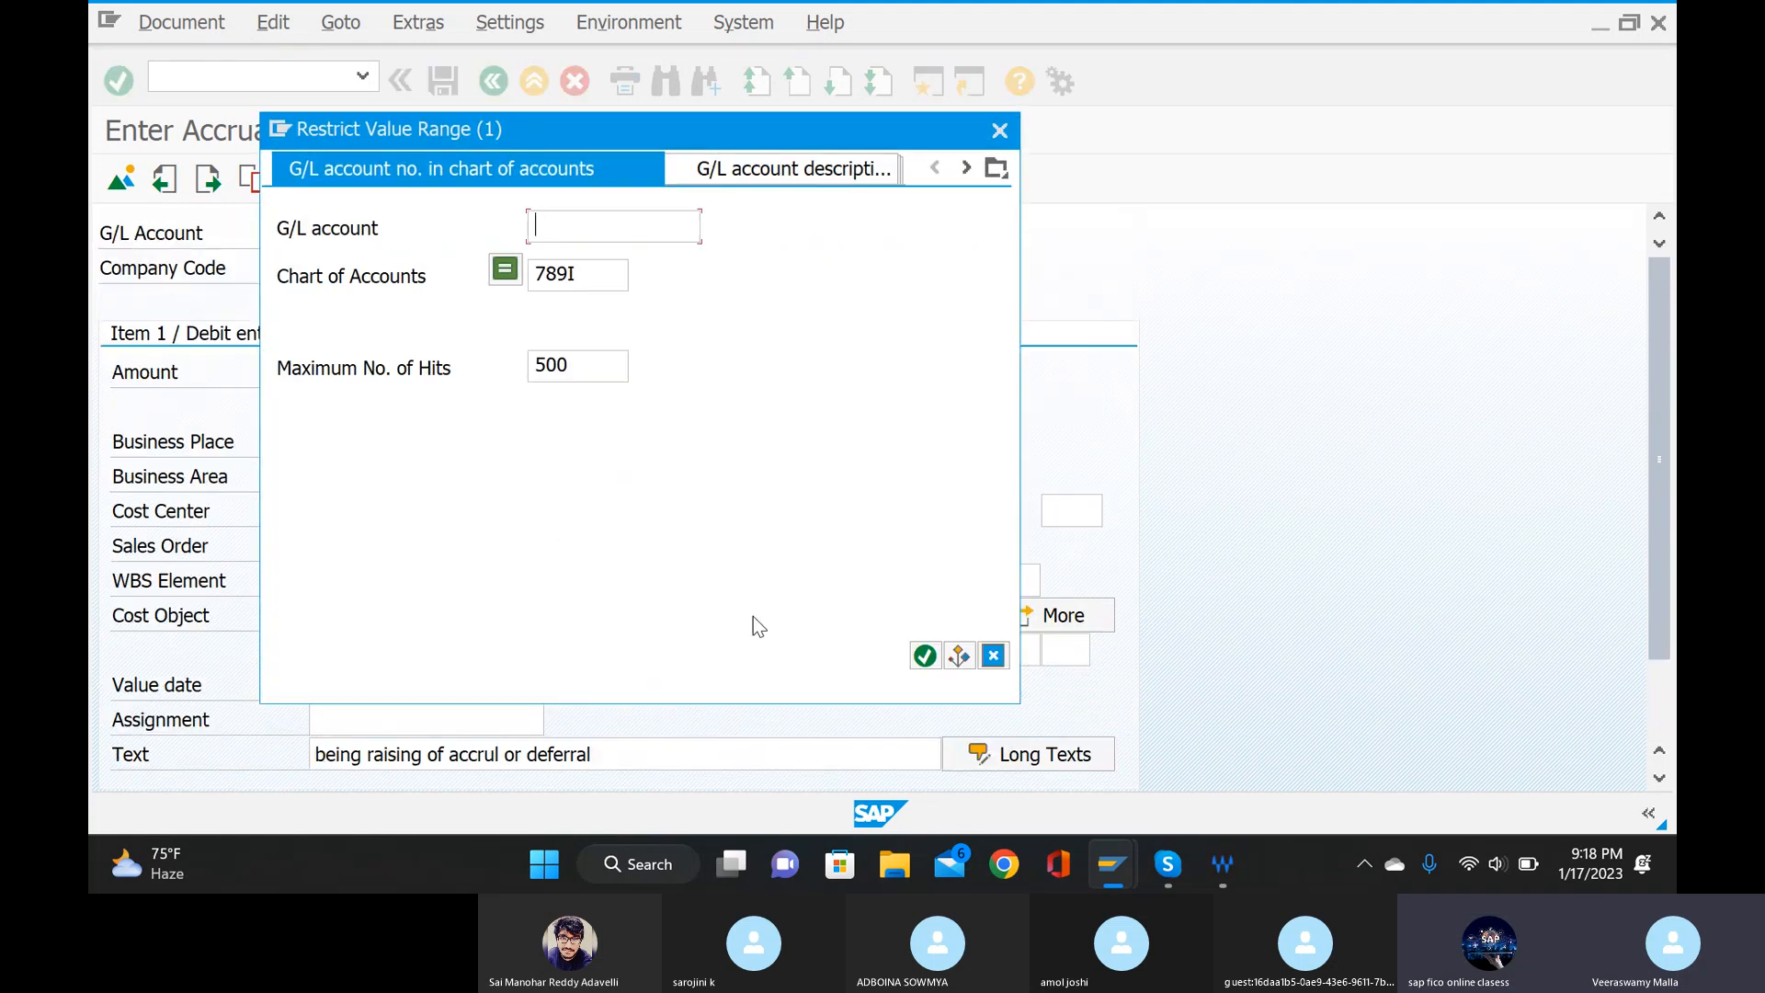
{"action": "left_click", "coordinate": [925, 655]}
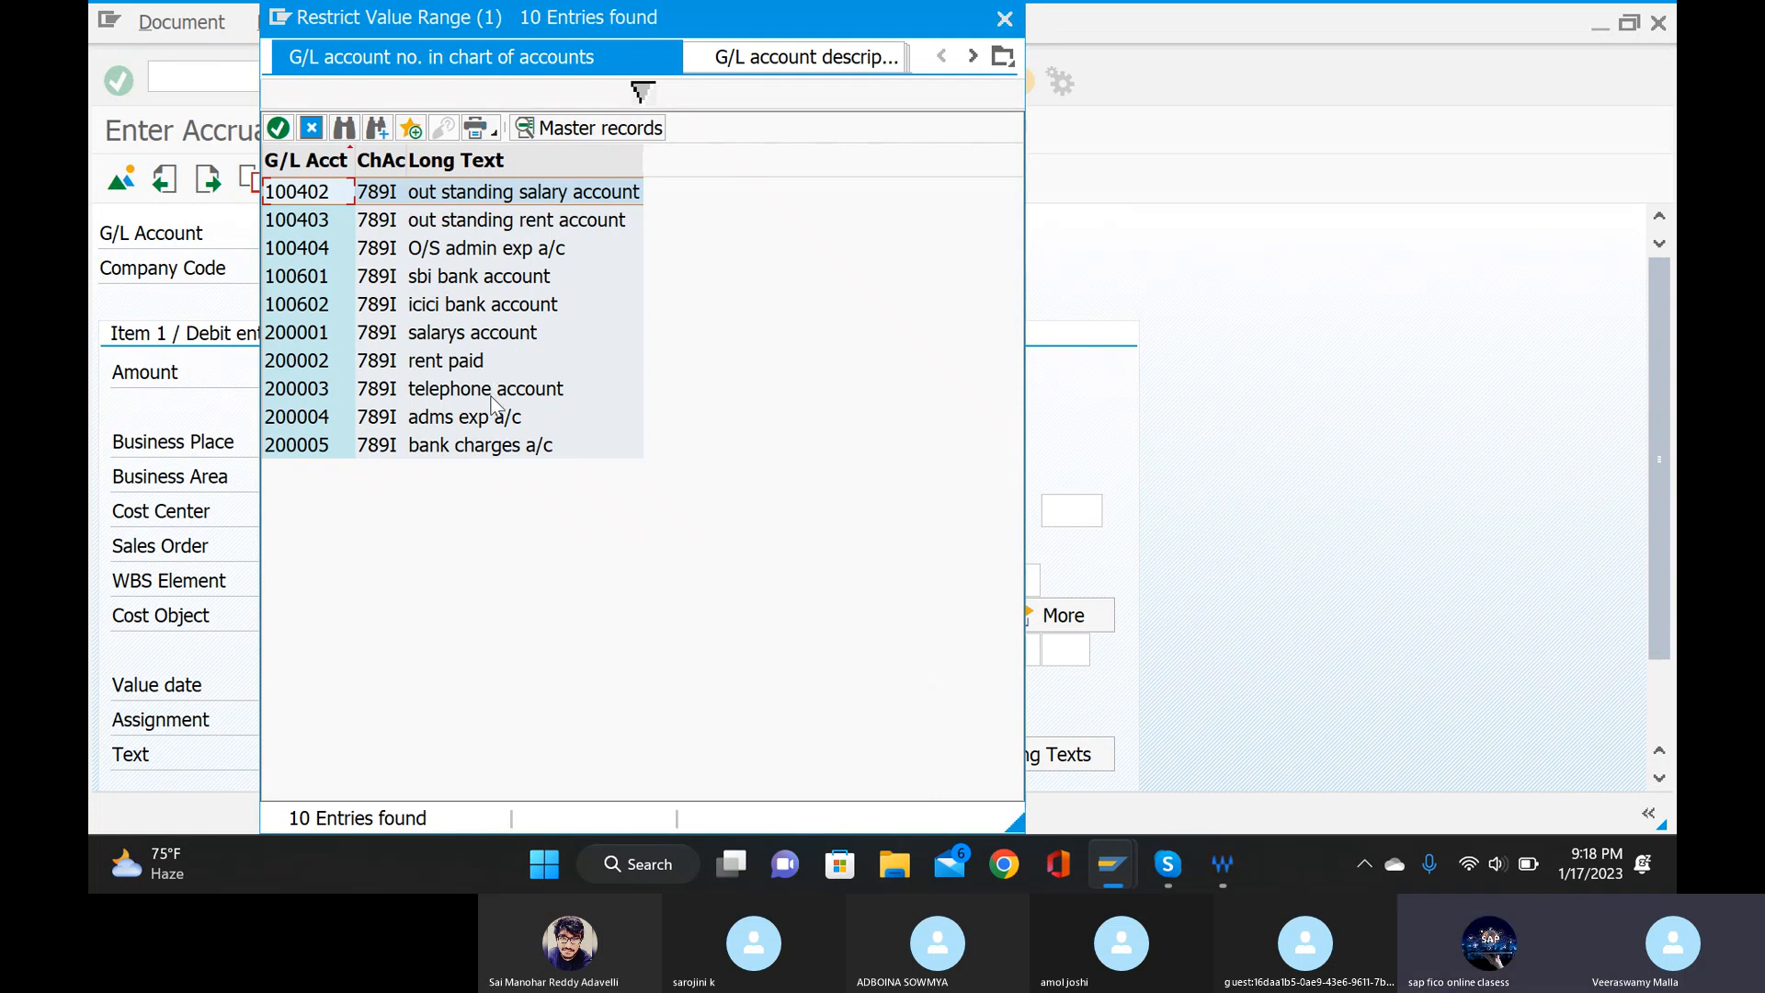
{"action": "left_click", "coordinate": [420, 191]}
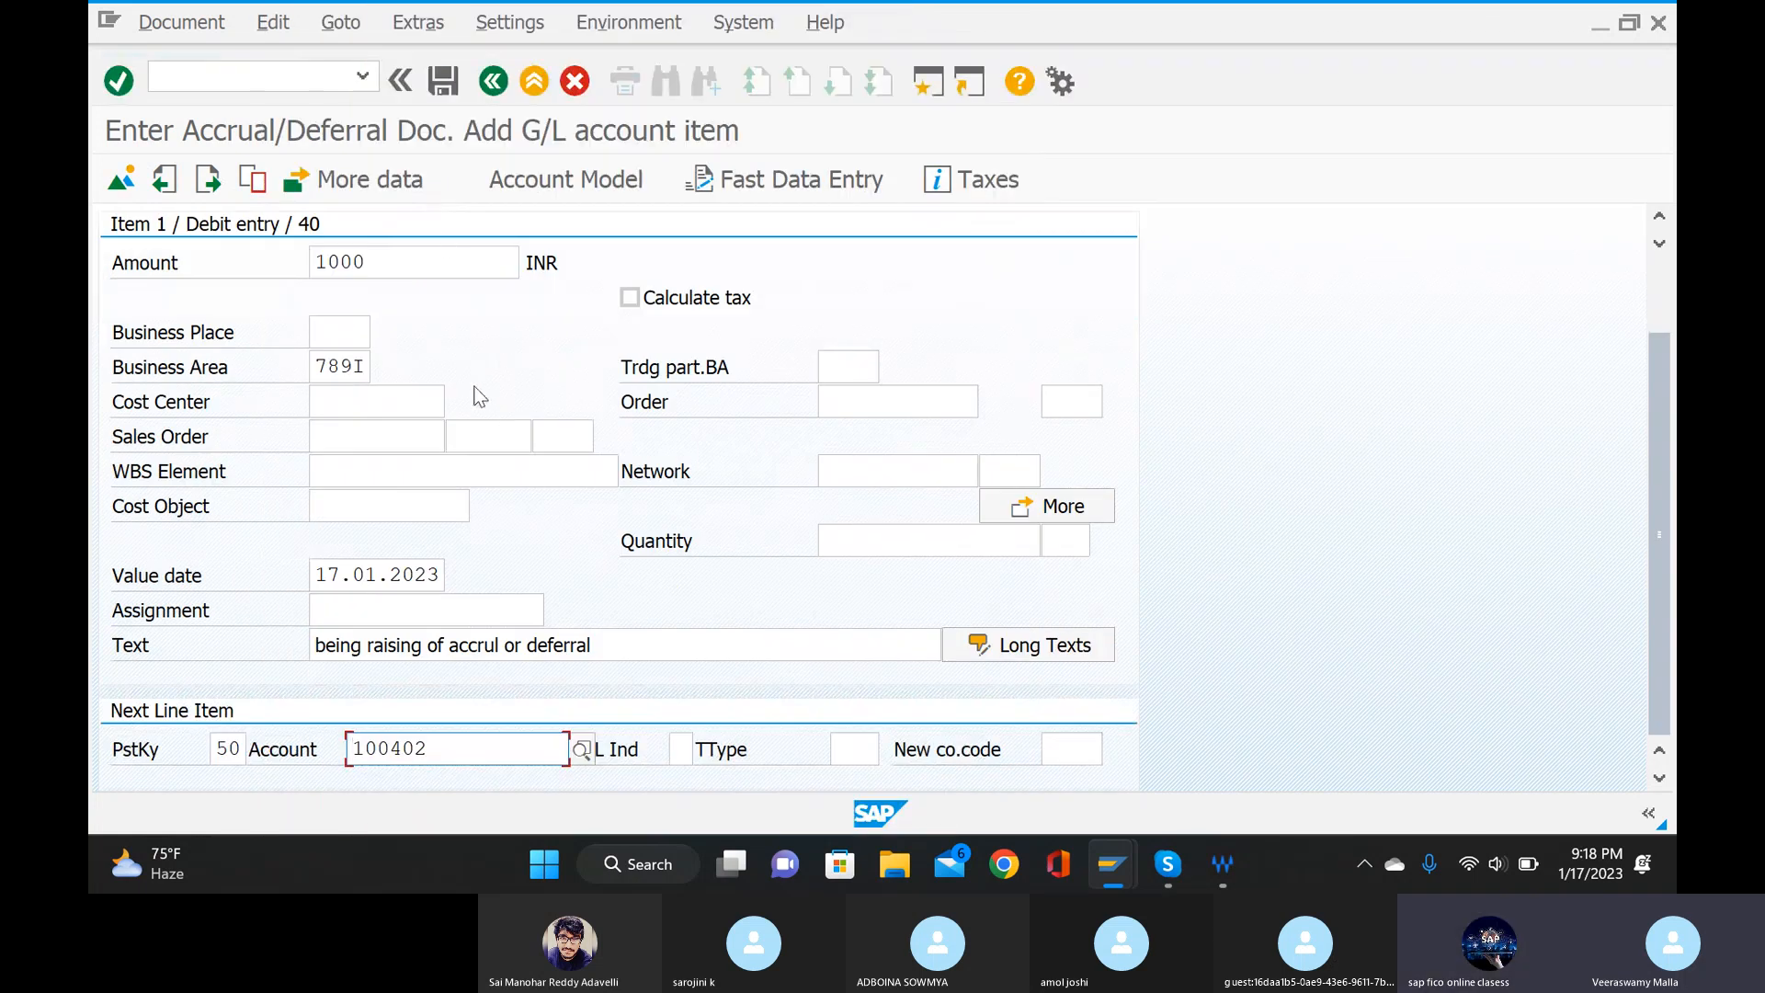
{"action": "key", "text": "Return"}
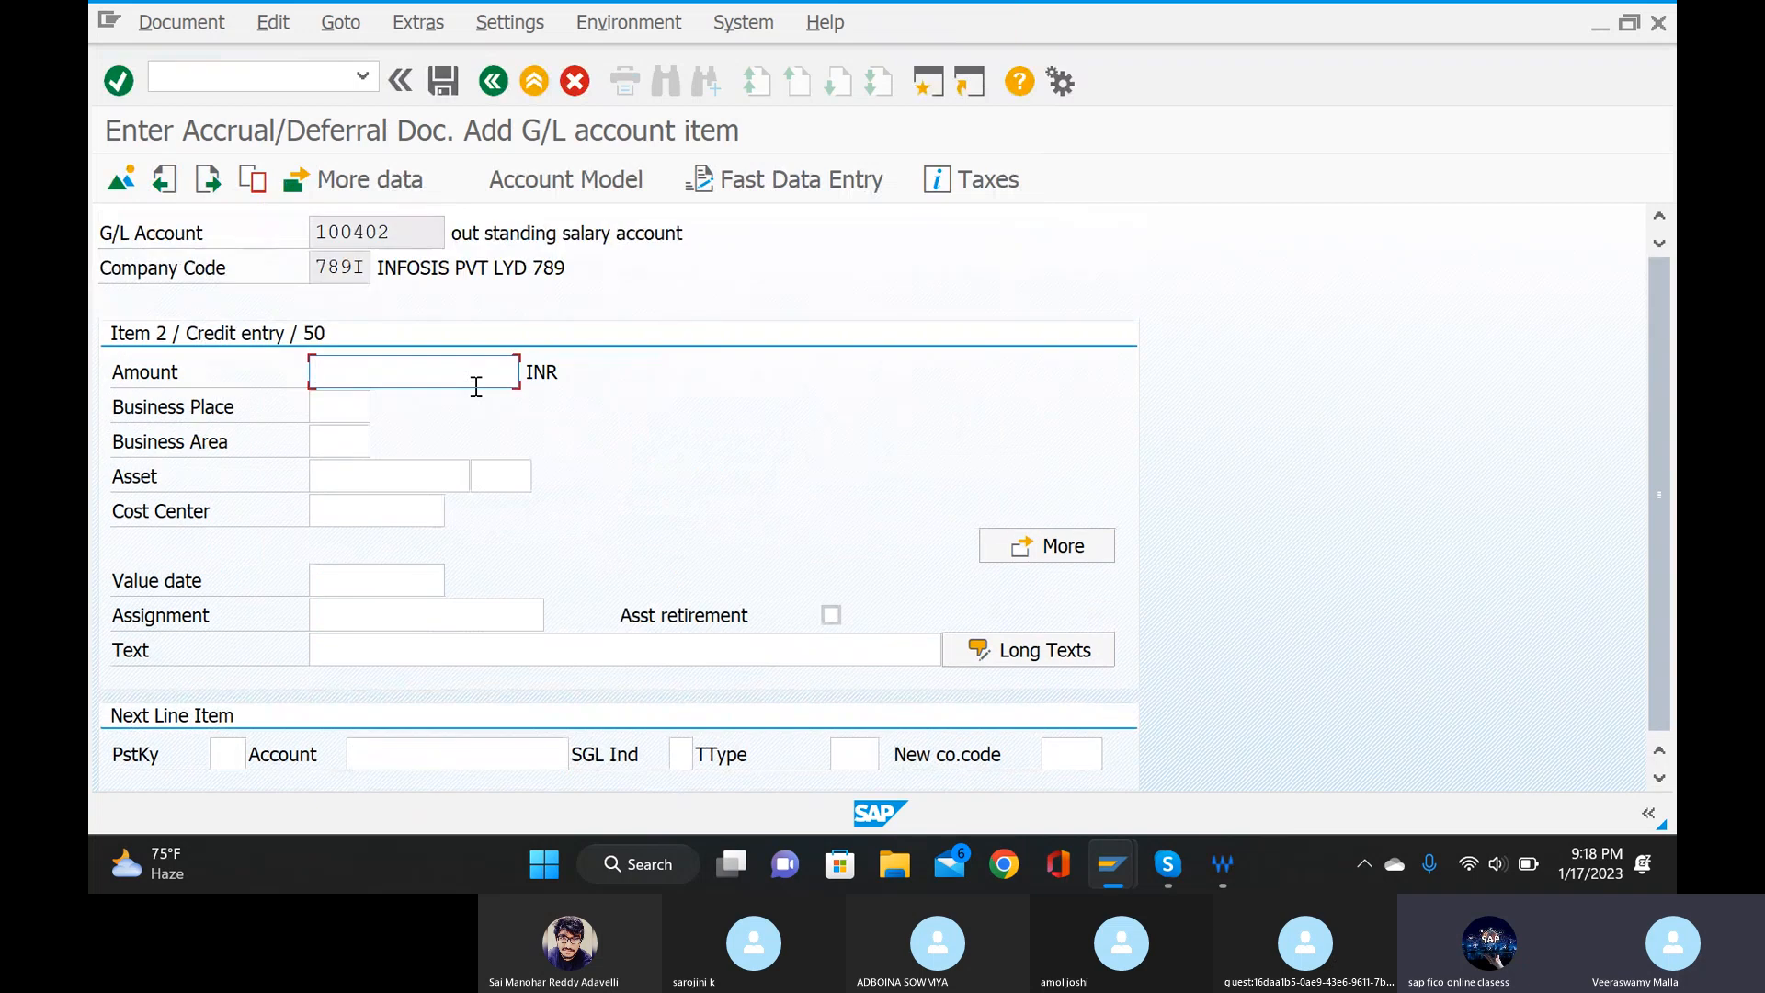
Fill in the credit item with amount *, value date 17.01.2023 and text +.
{"action": "type", "text": "*"}
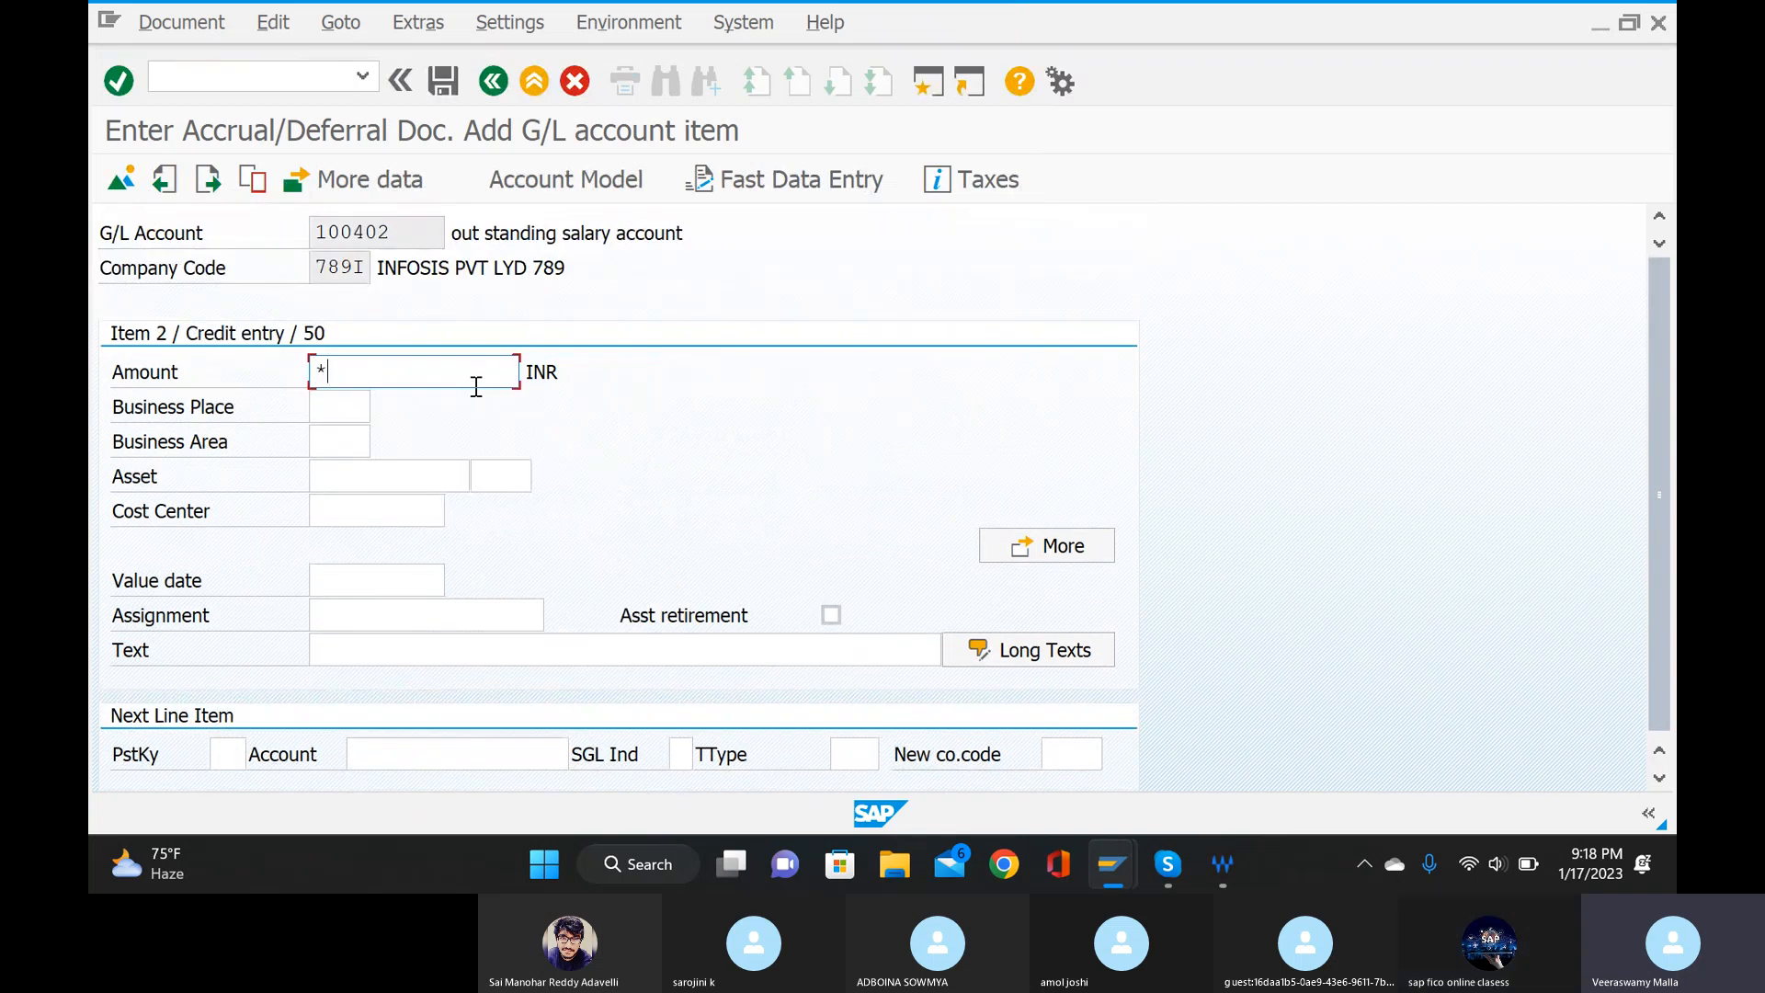
{"action": "left_click", "coordinate": [361, 582]}
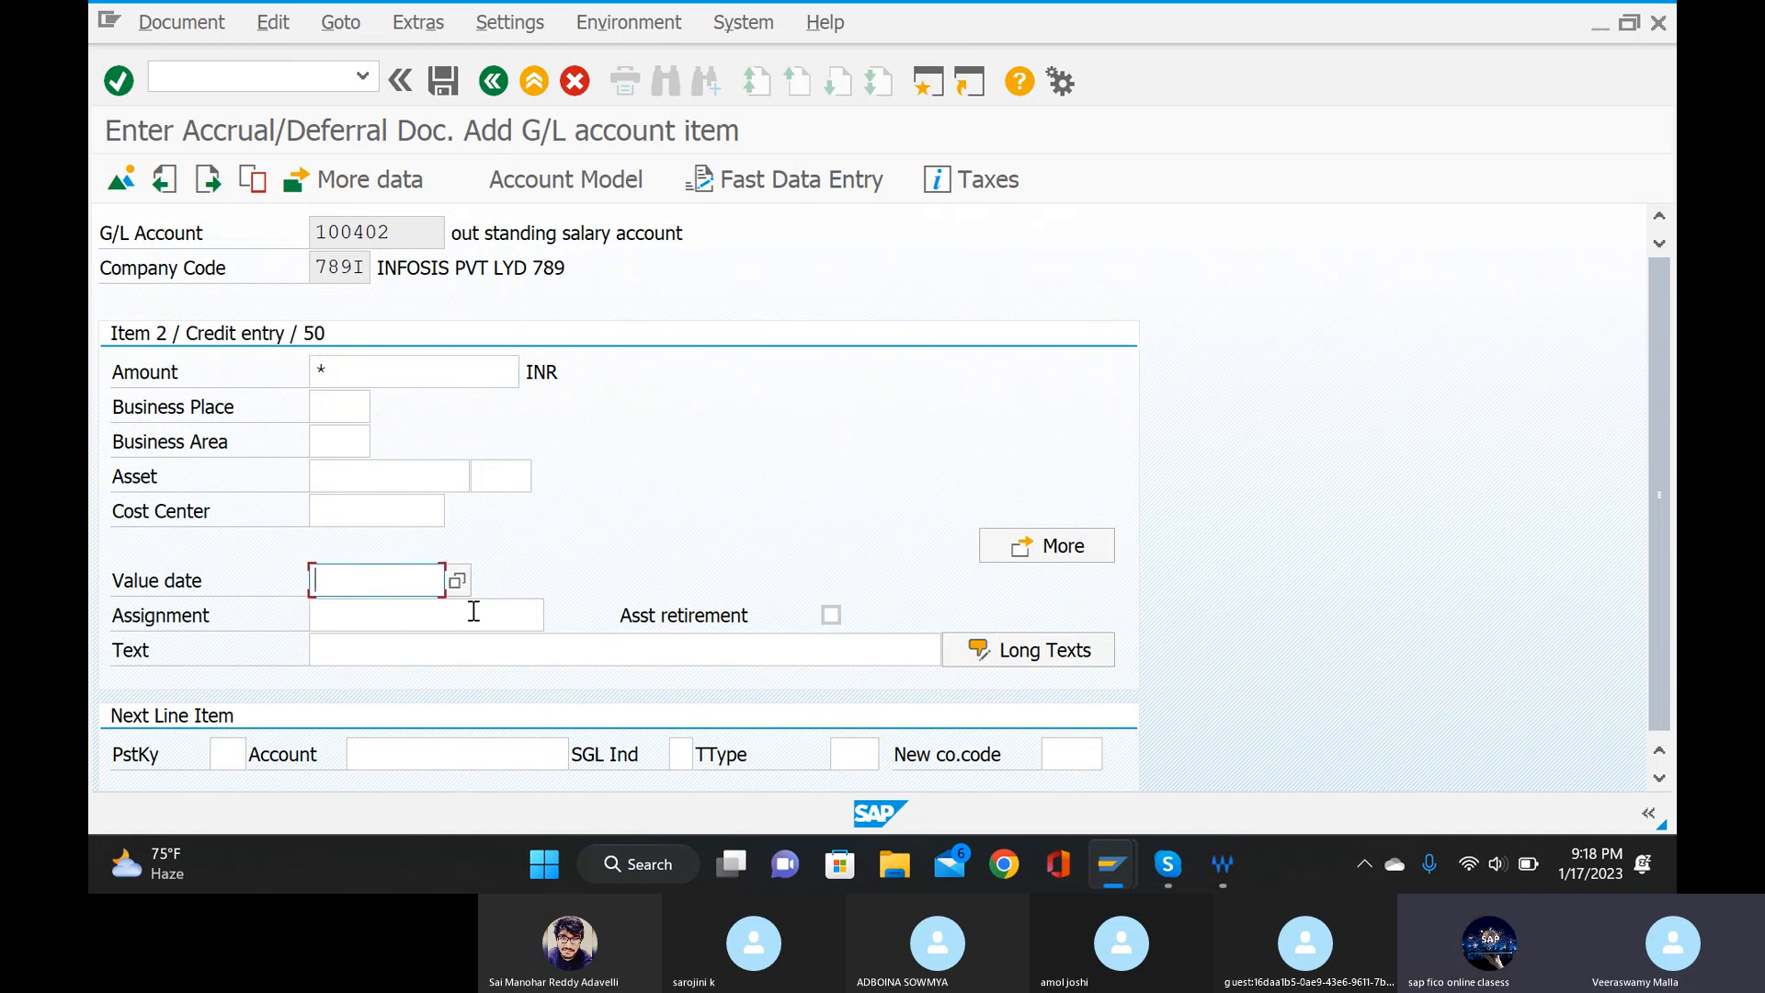
{"action": "type", "text": "17"}
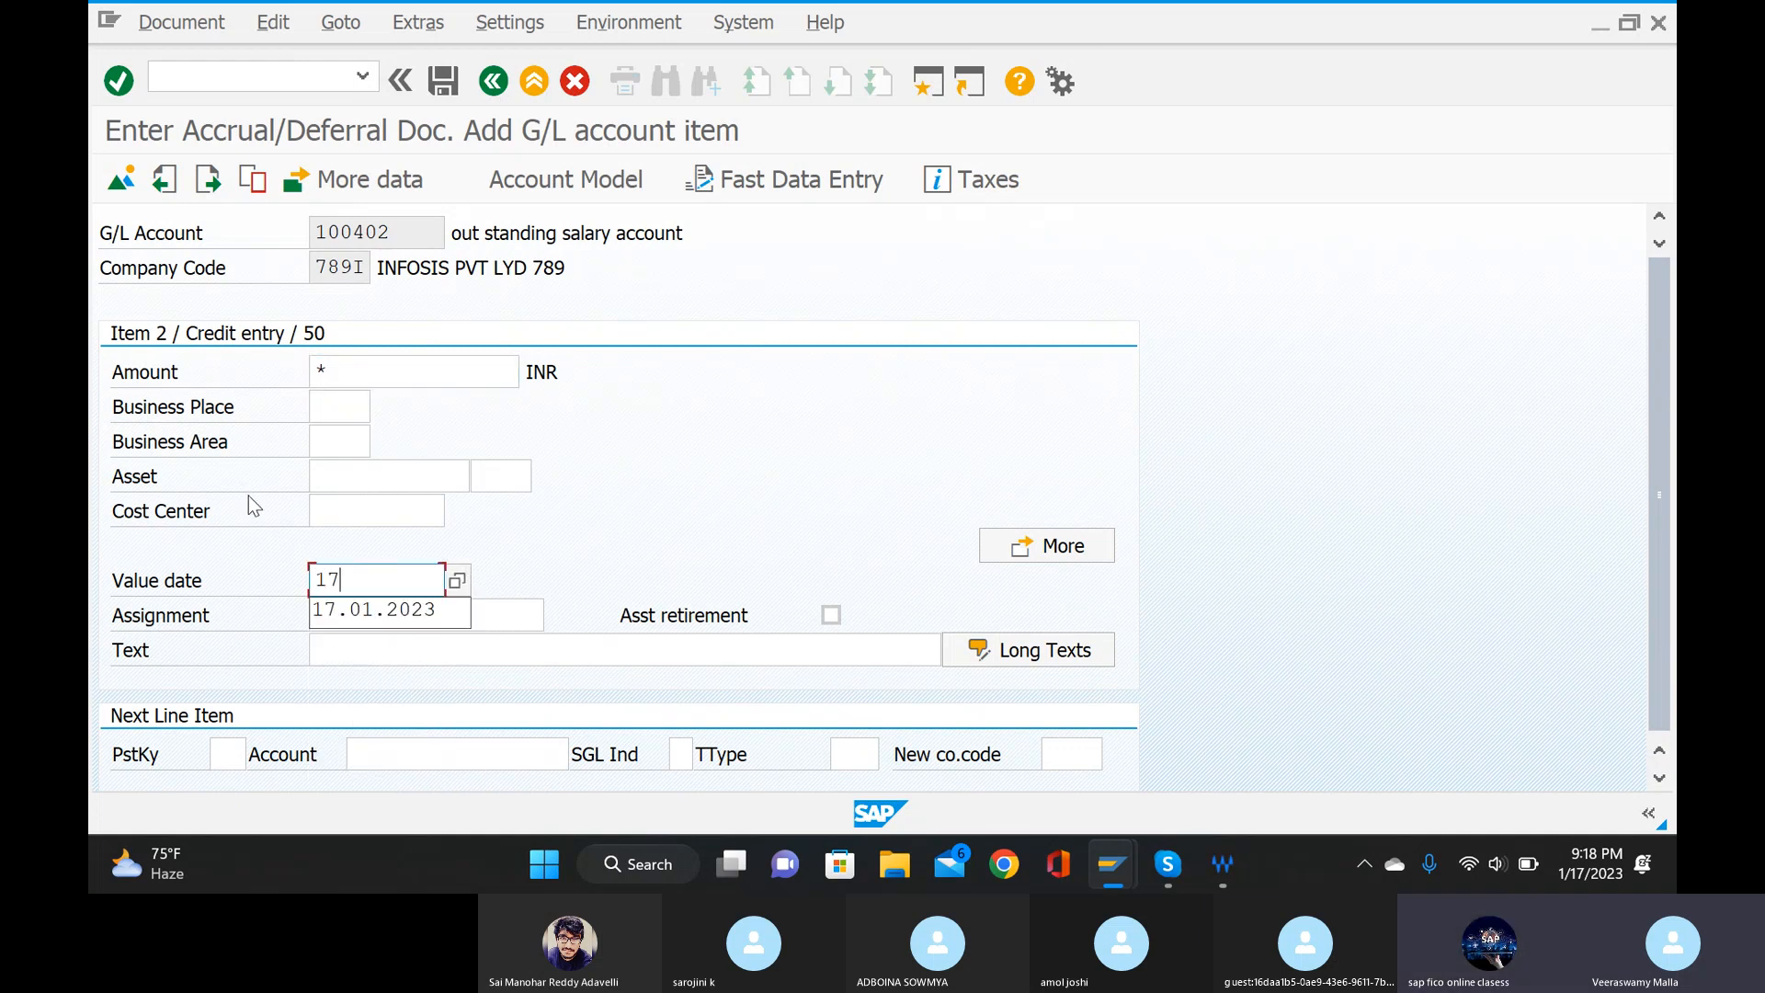
{"action": "left_click", "coordinate": [364, 618]}
{"action": "left_click", "coordinate": [377, 651]}
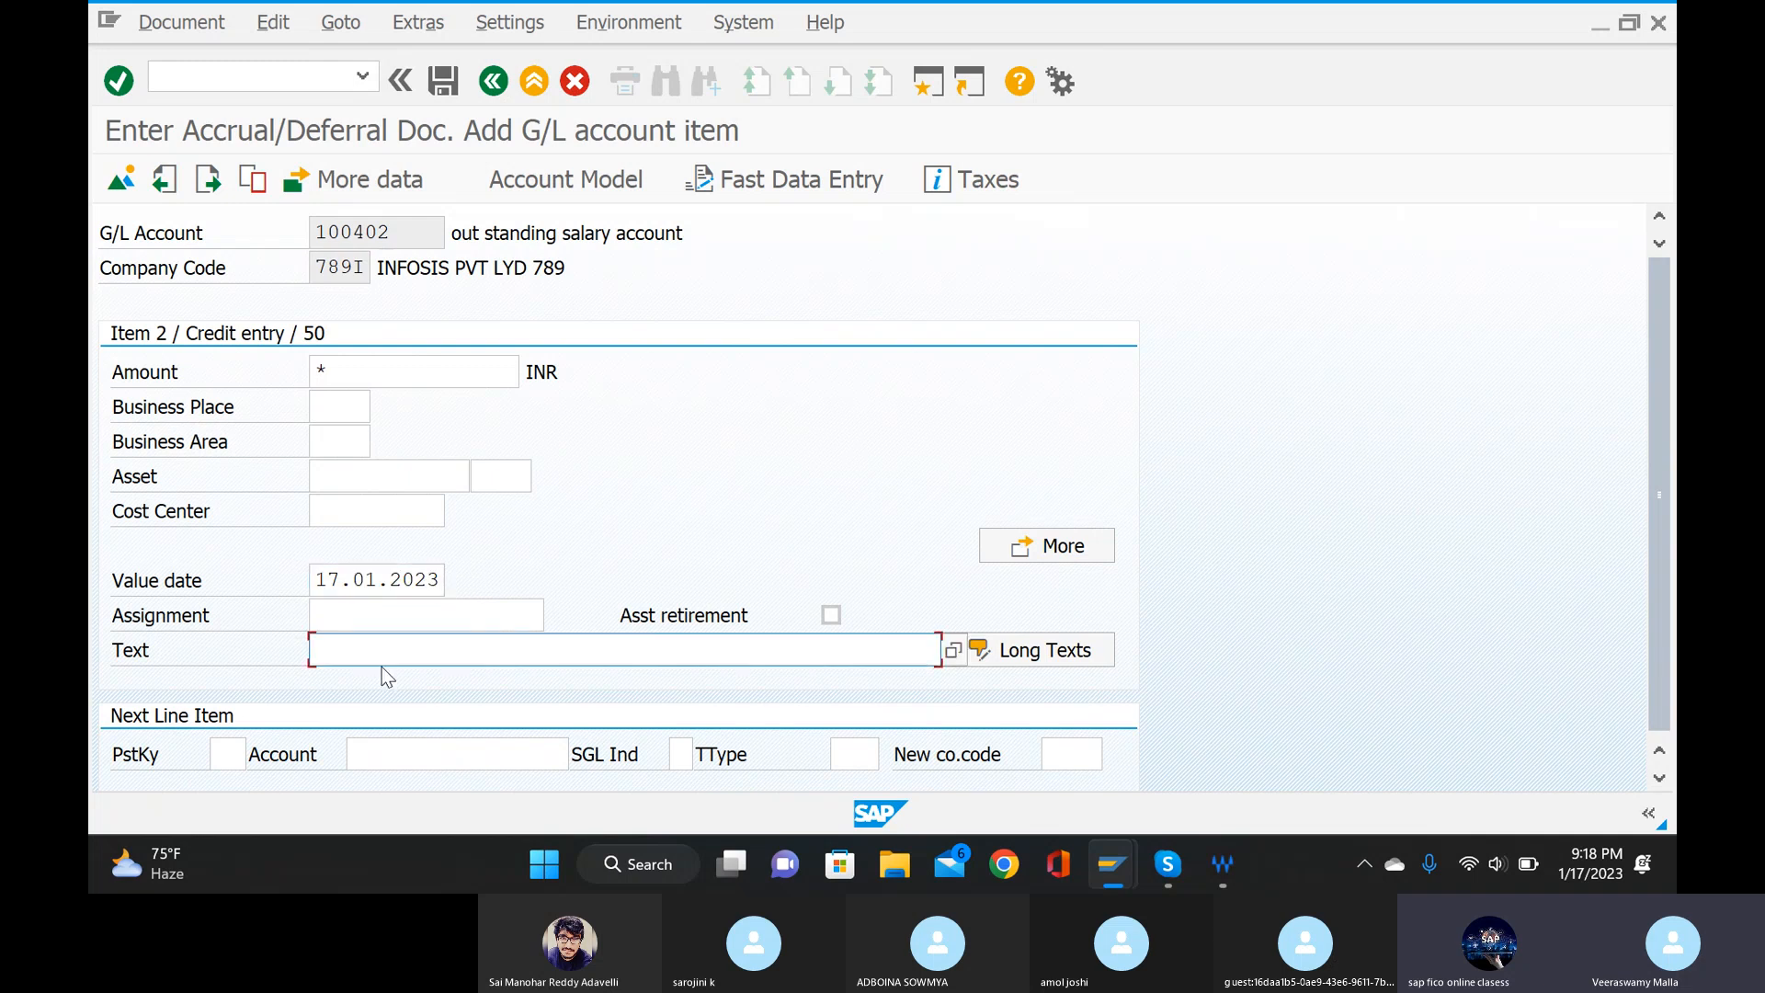
{"action": "type", "text": "+"}
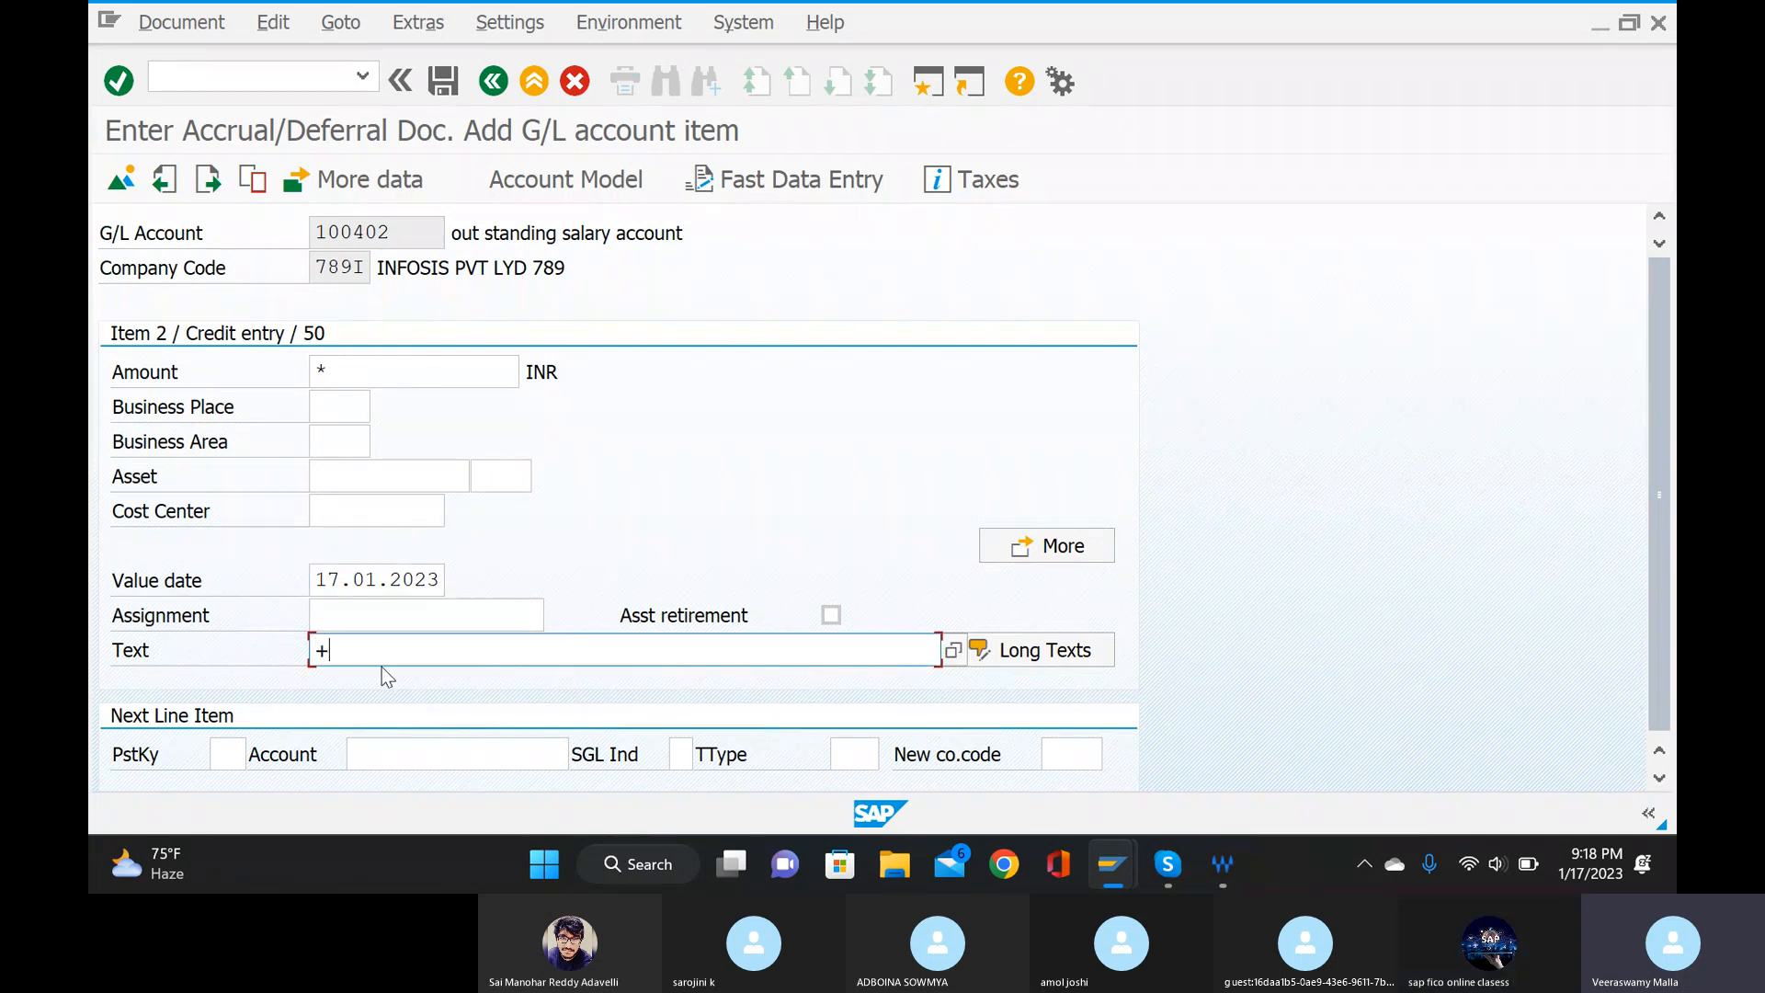
Set the credit item's business area to 789I.
{"action": "left_click", "coordinate": [355, 440]}
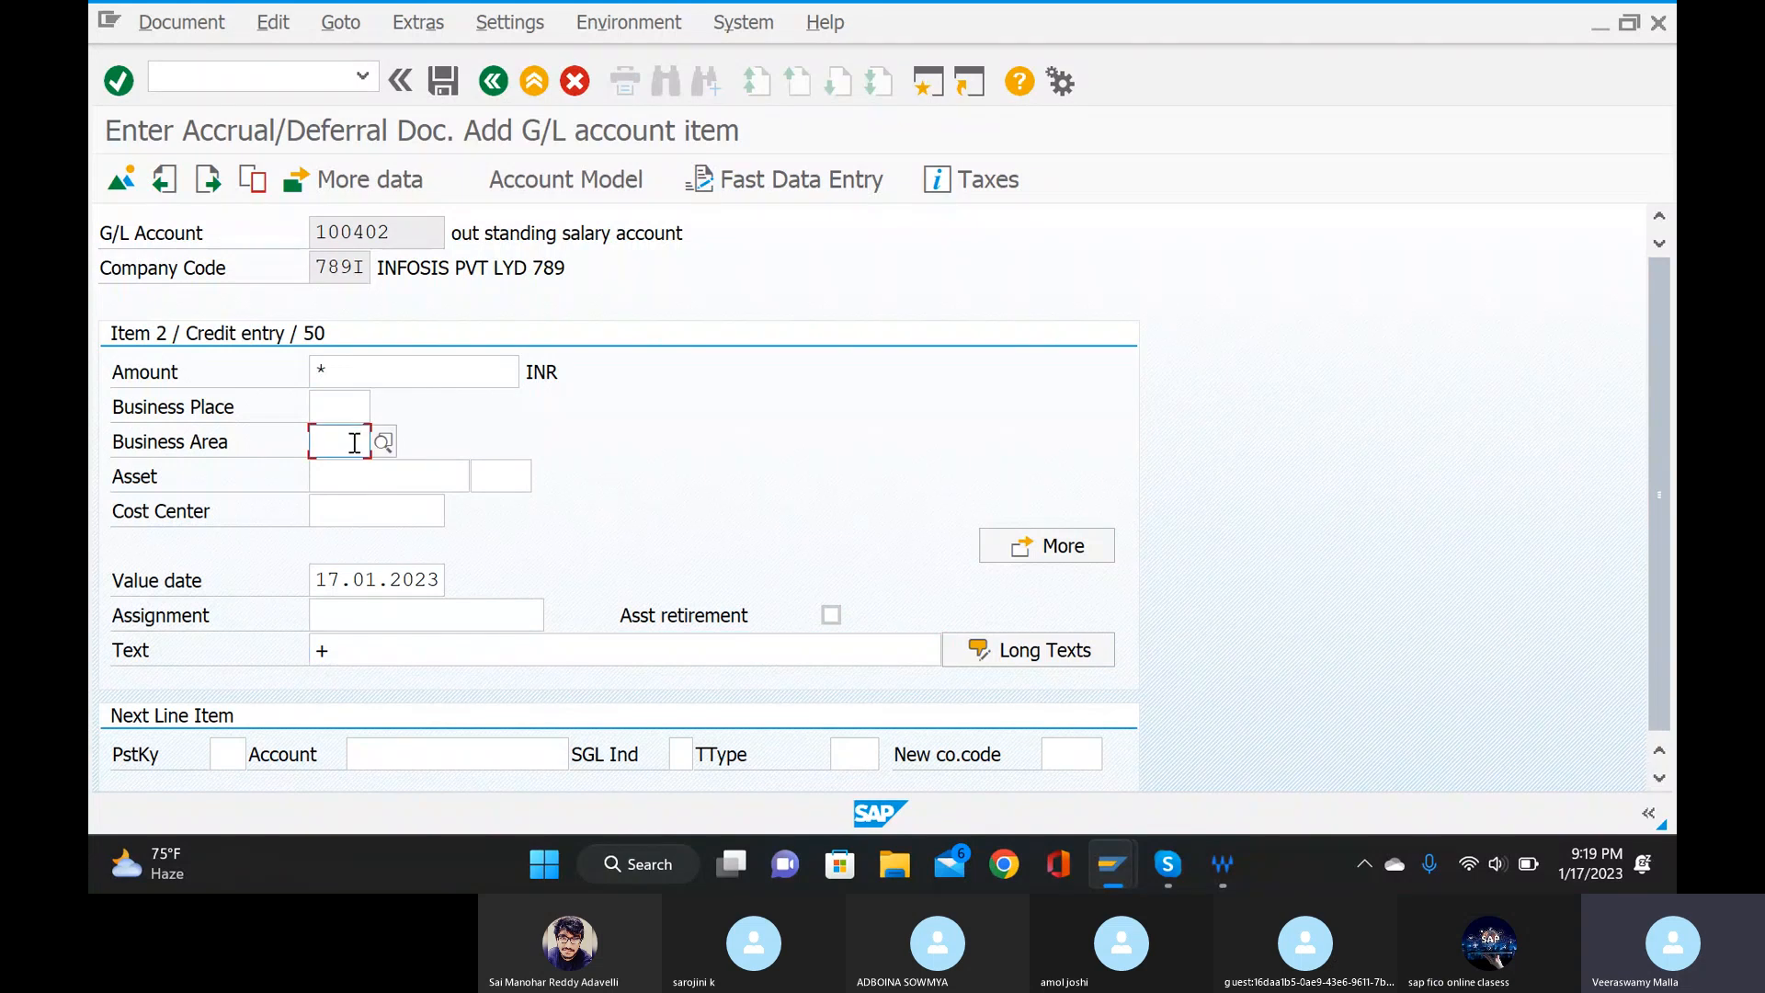
{"action": "type", "text": "78"}
{"action": "left_click", "coordinate": [354, 501]}
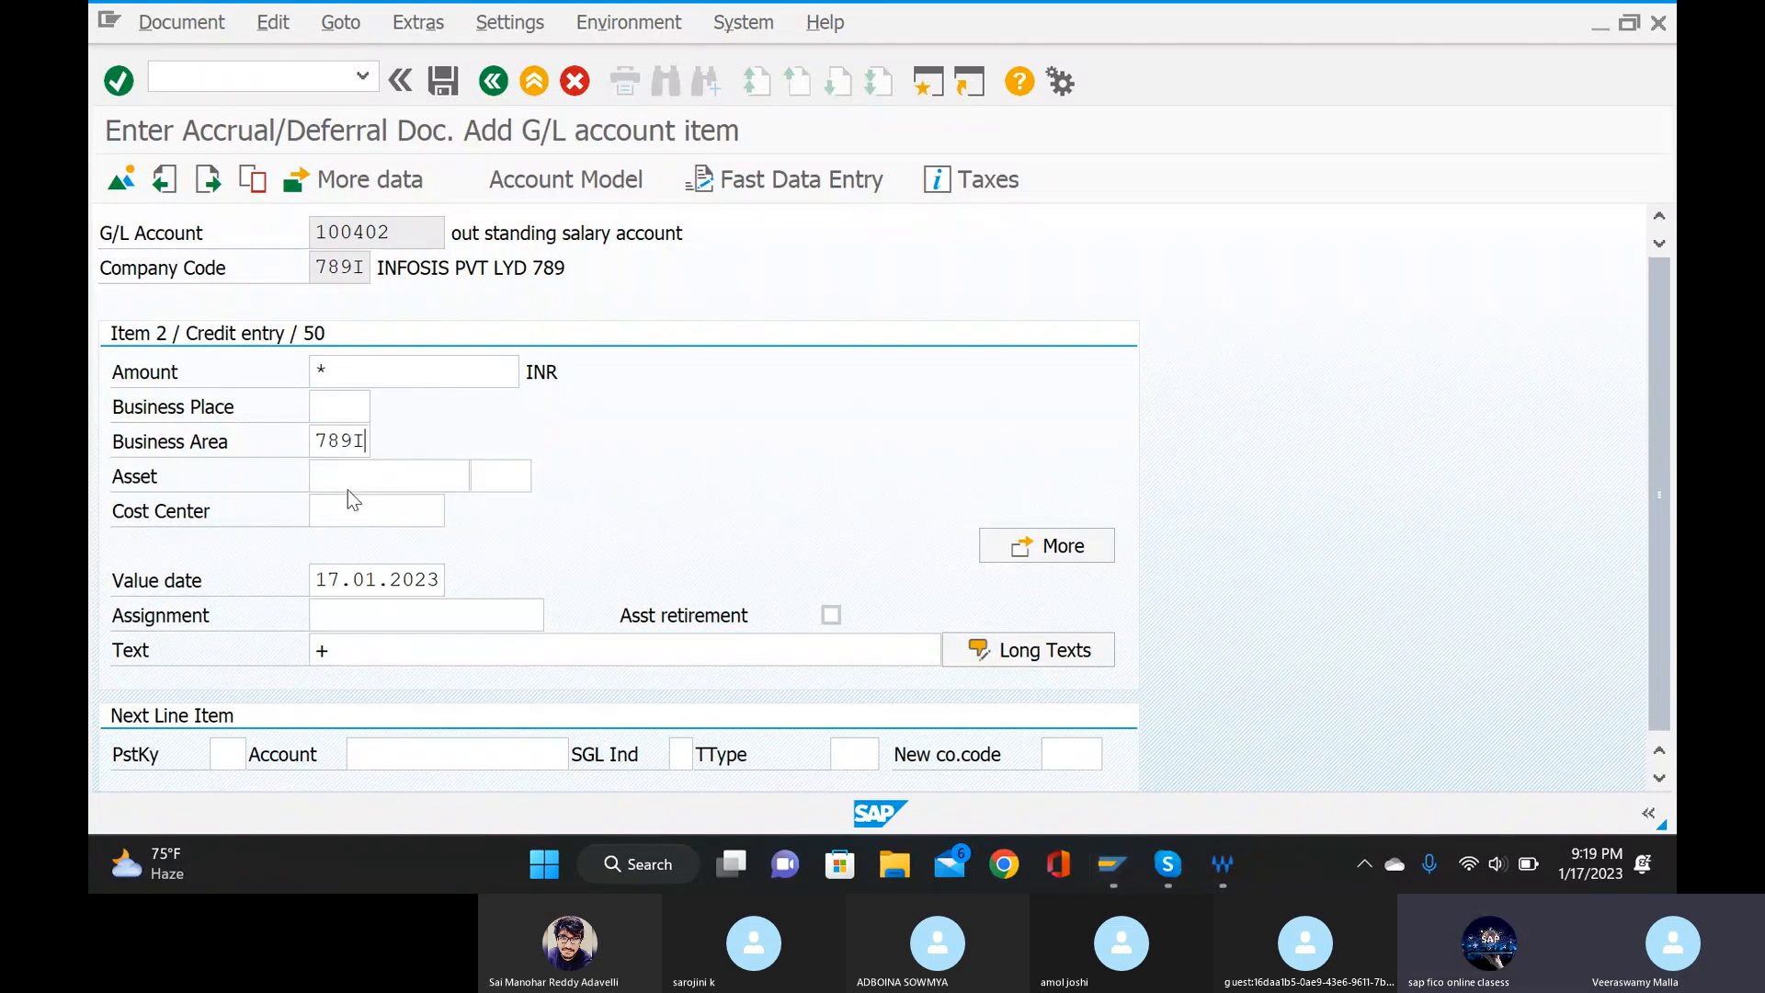
Simulate the accrual/deferral document and post it.
{"action": "left_click", "coordinate": [223, 24]}
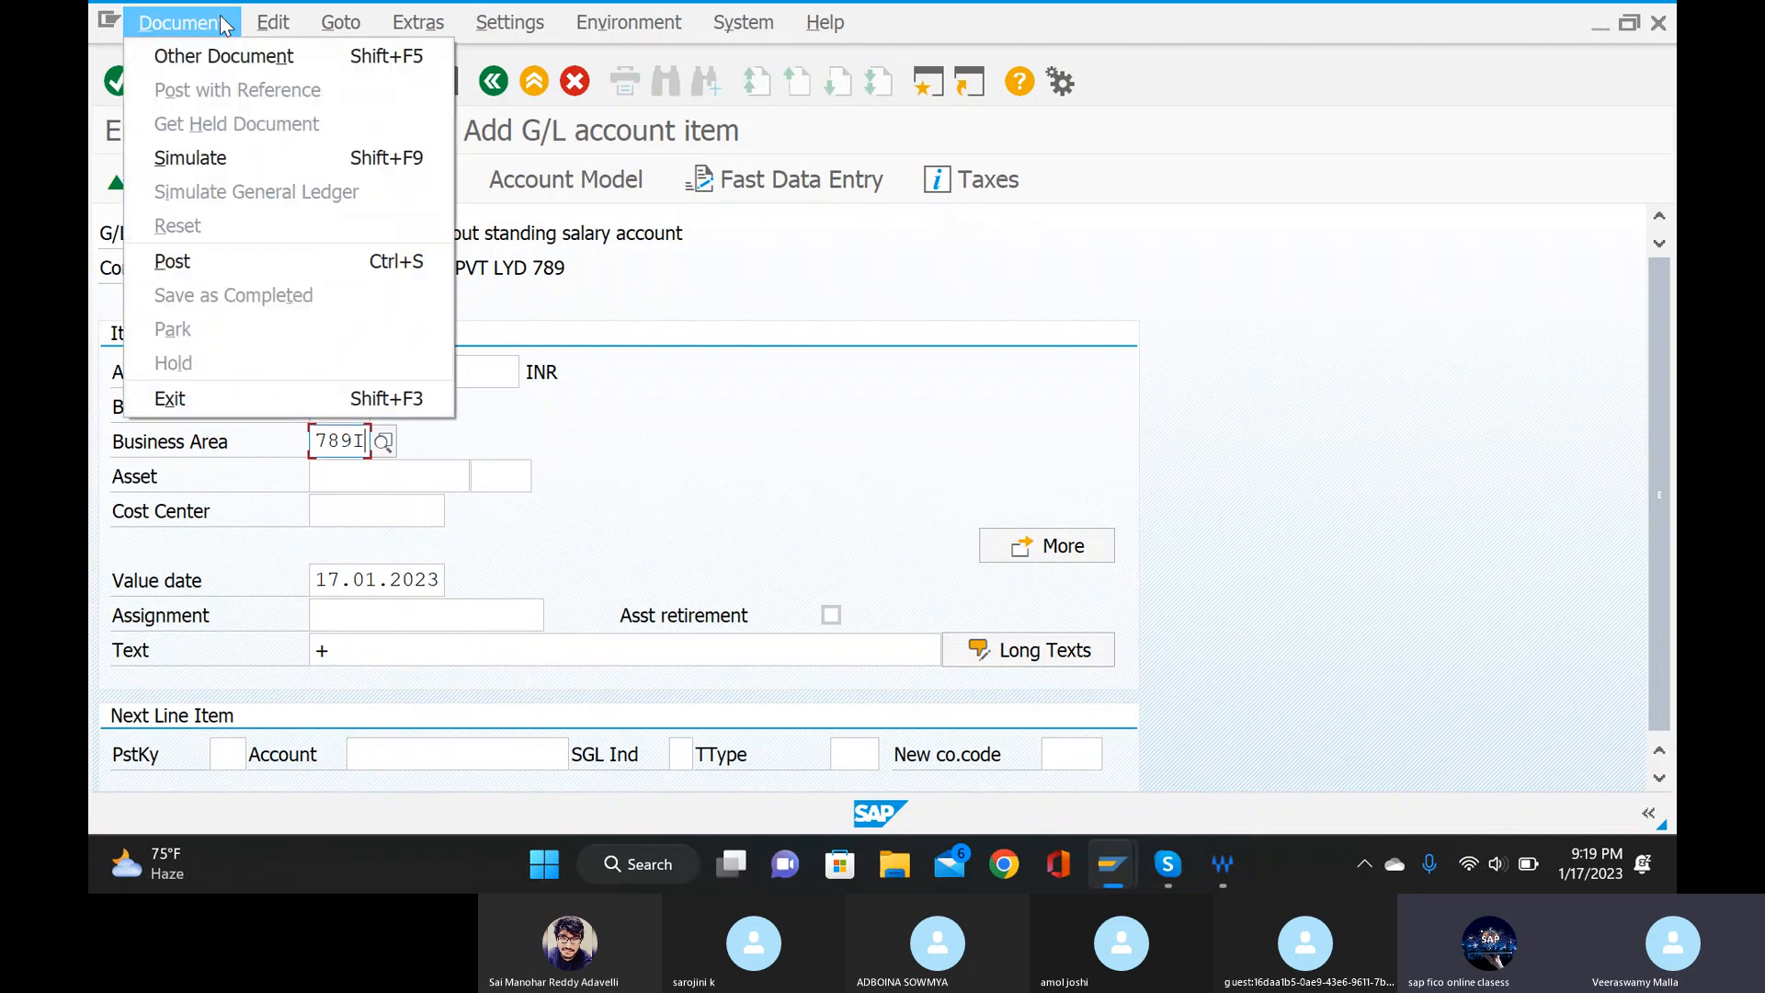
{"action": "left_click", "coordinate": [225, 157]}
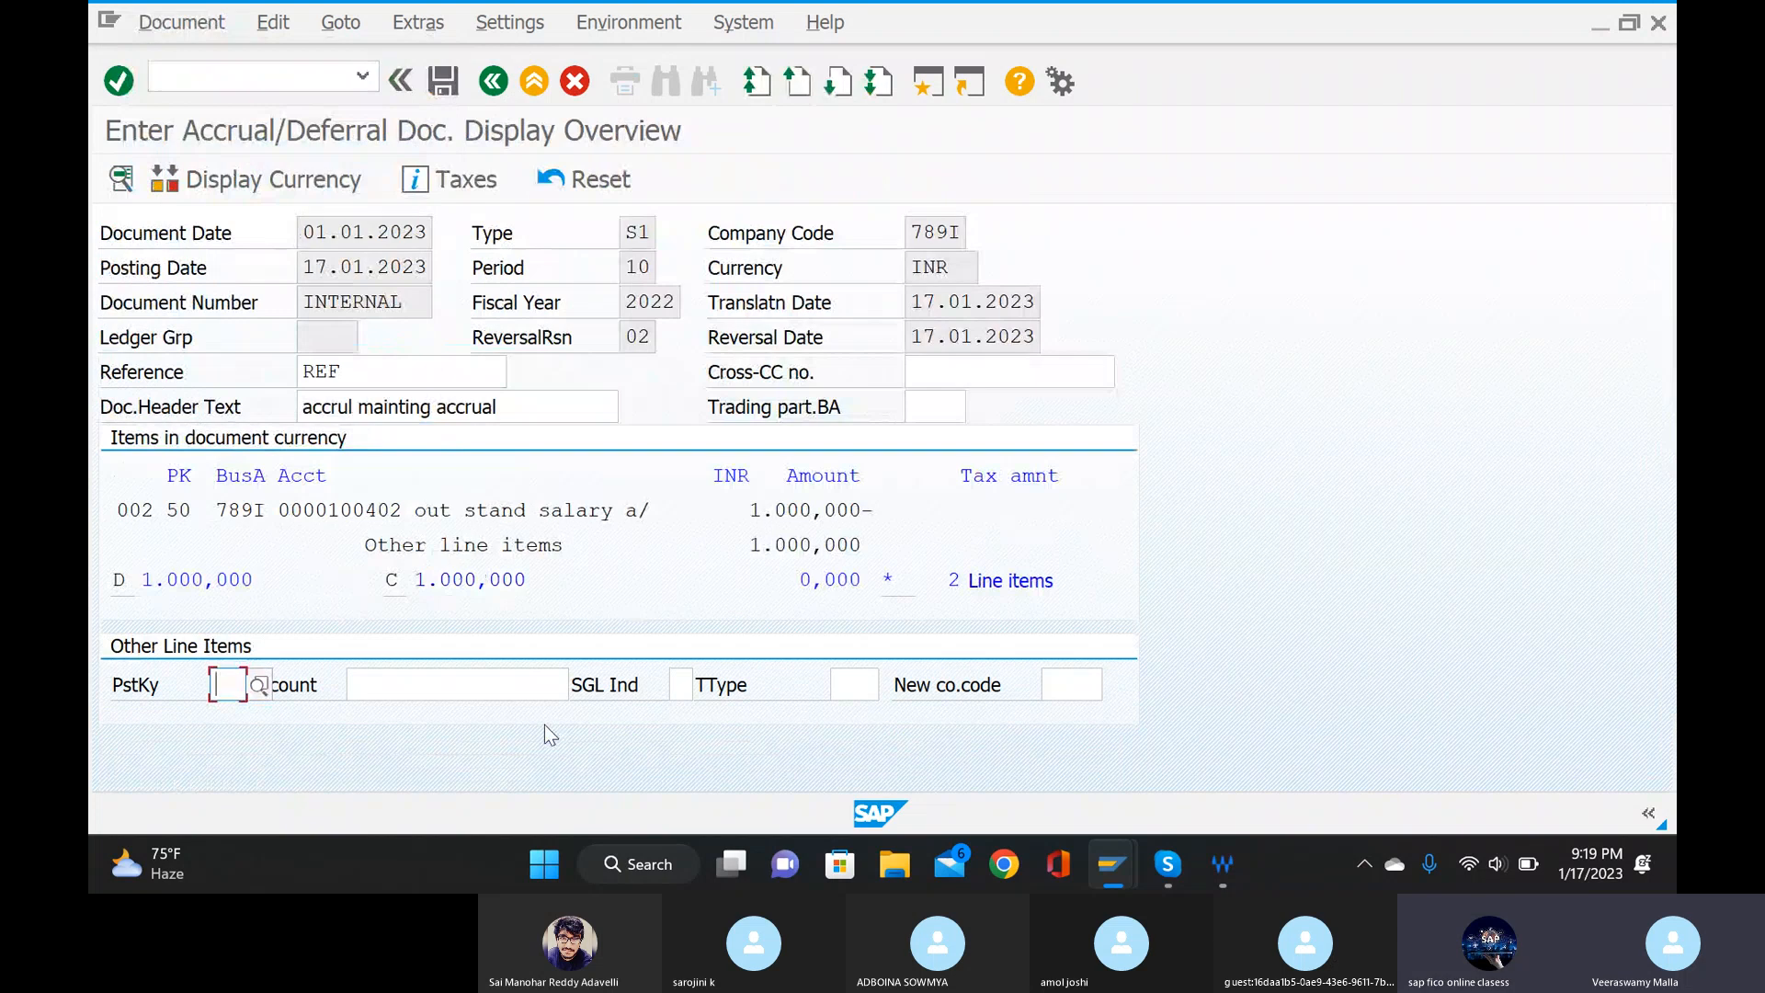
{"action": "left_click", "coordinate": [441, 81]}
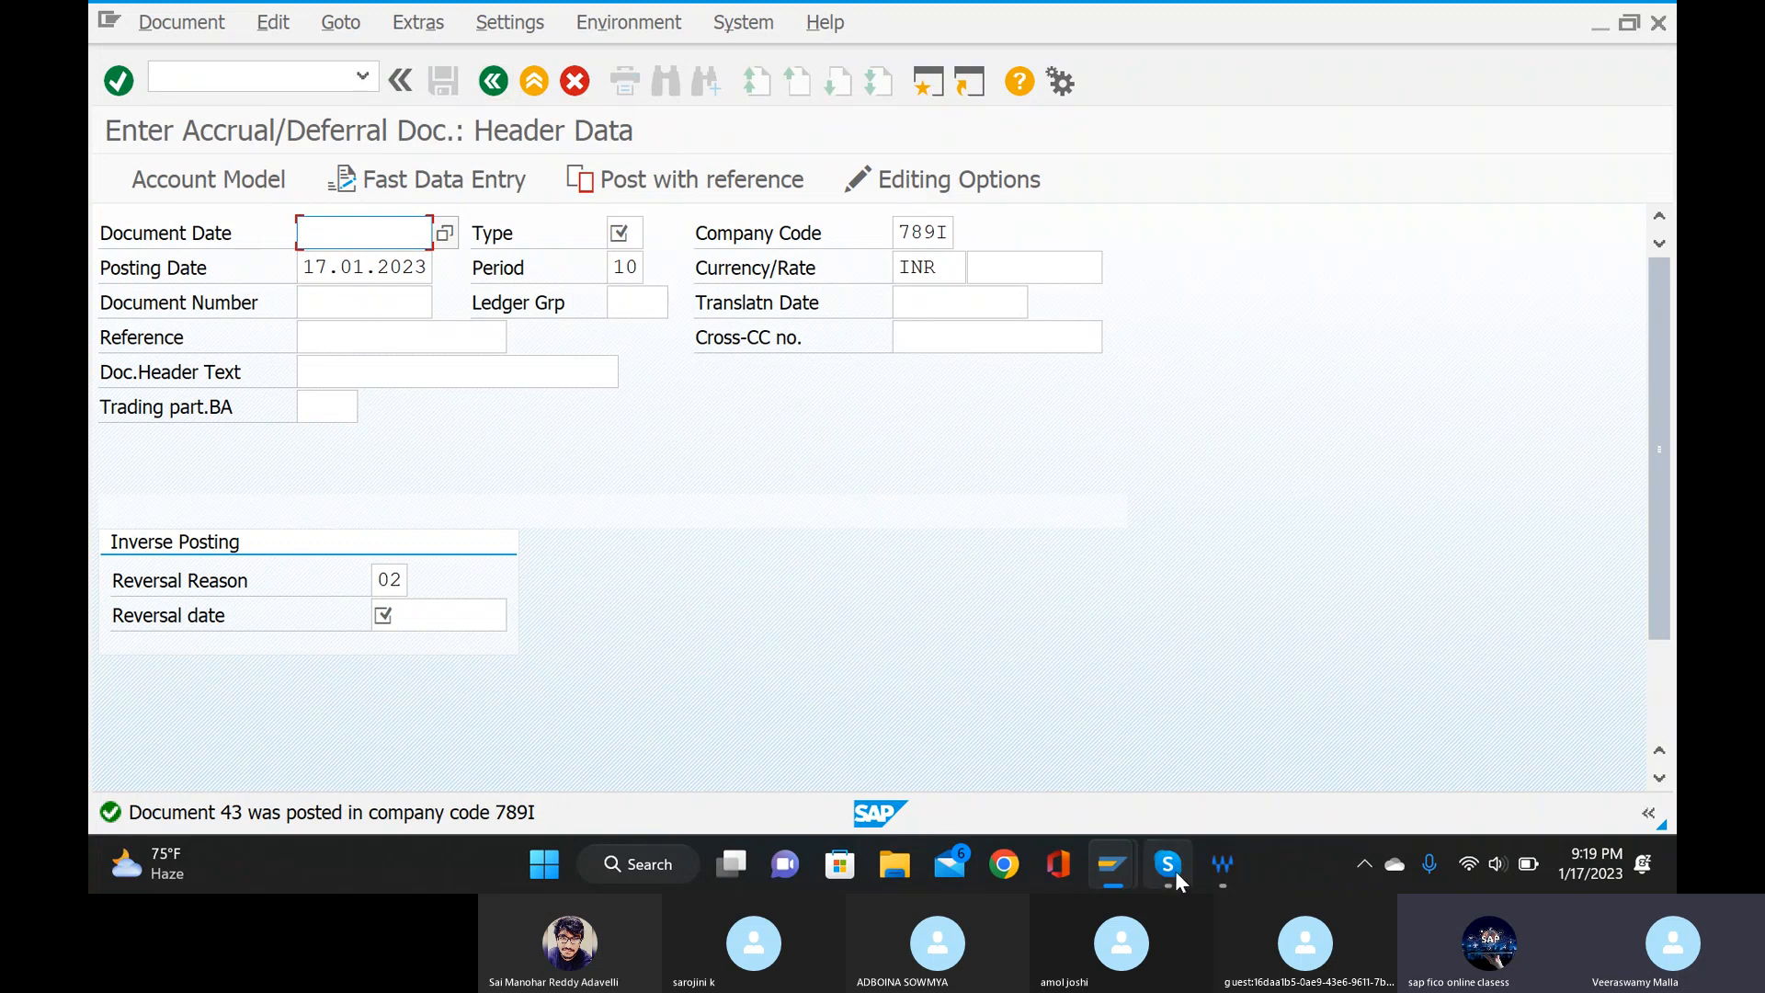
Open transaction F.81 for reversing accrual/deferral documents.
{"action": "mouse_move", "coordinate": [1169, 866]}
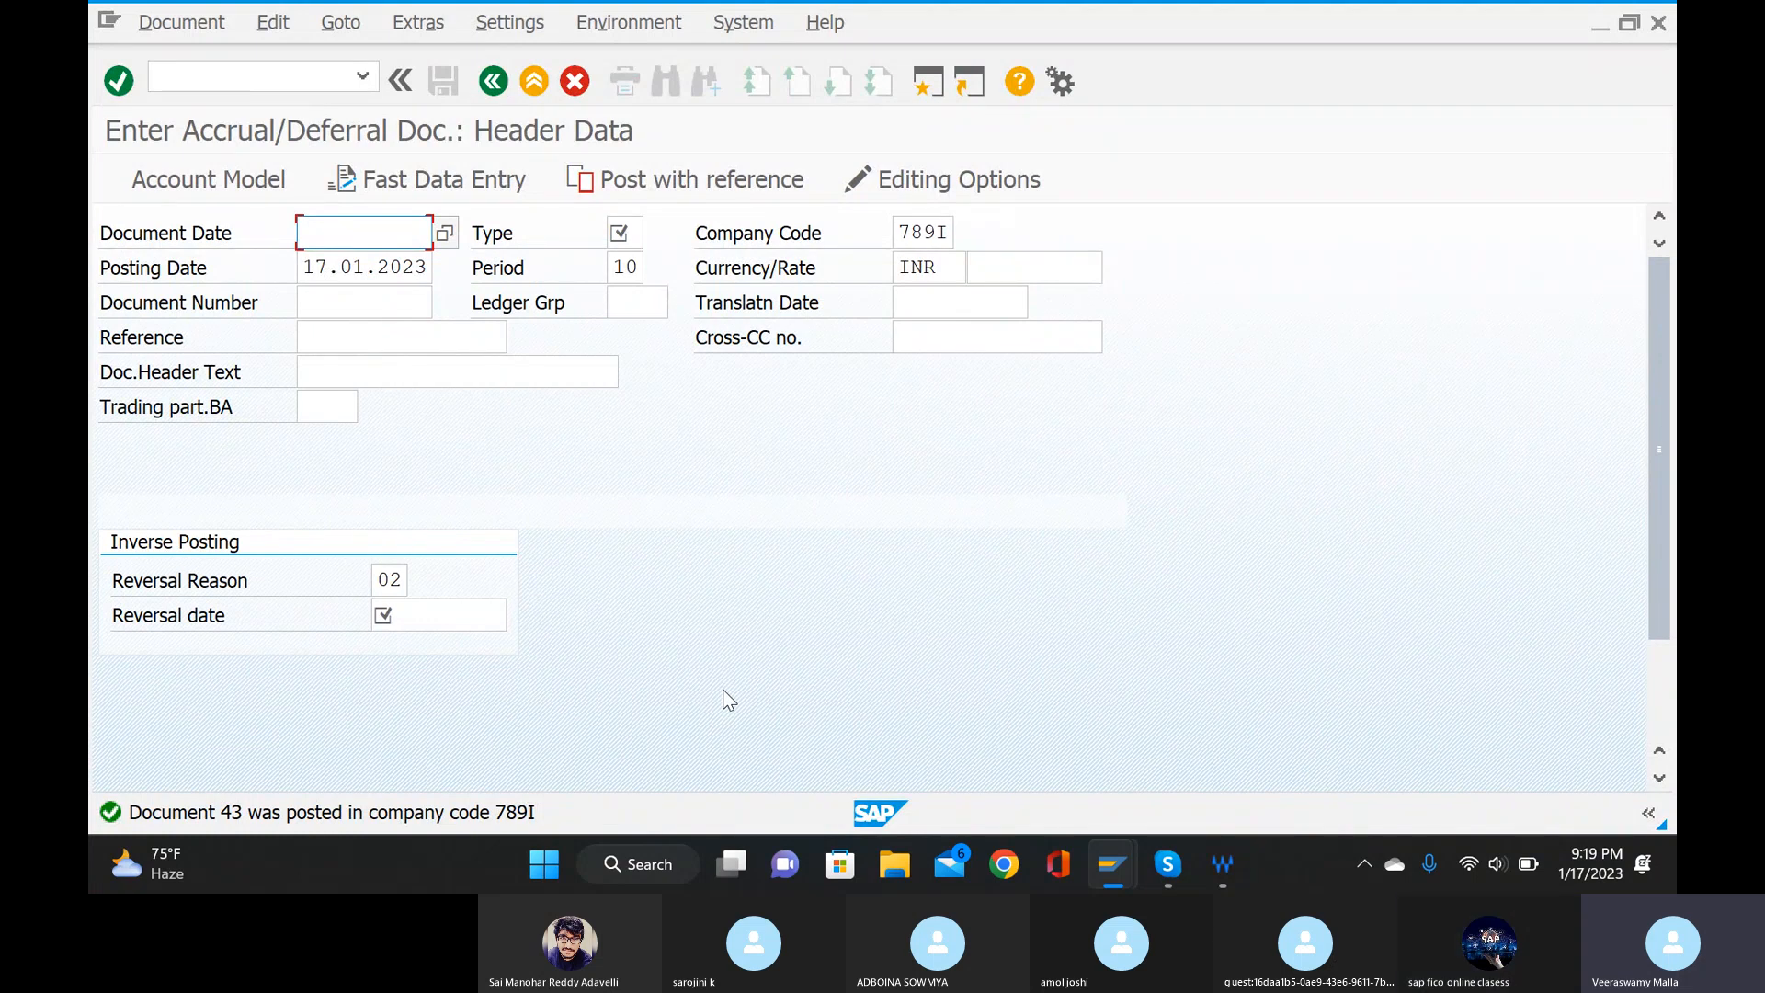
{"action": "left_click", "coordinate": [322, 78]}
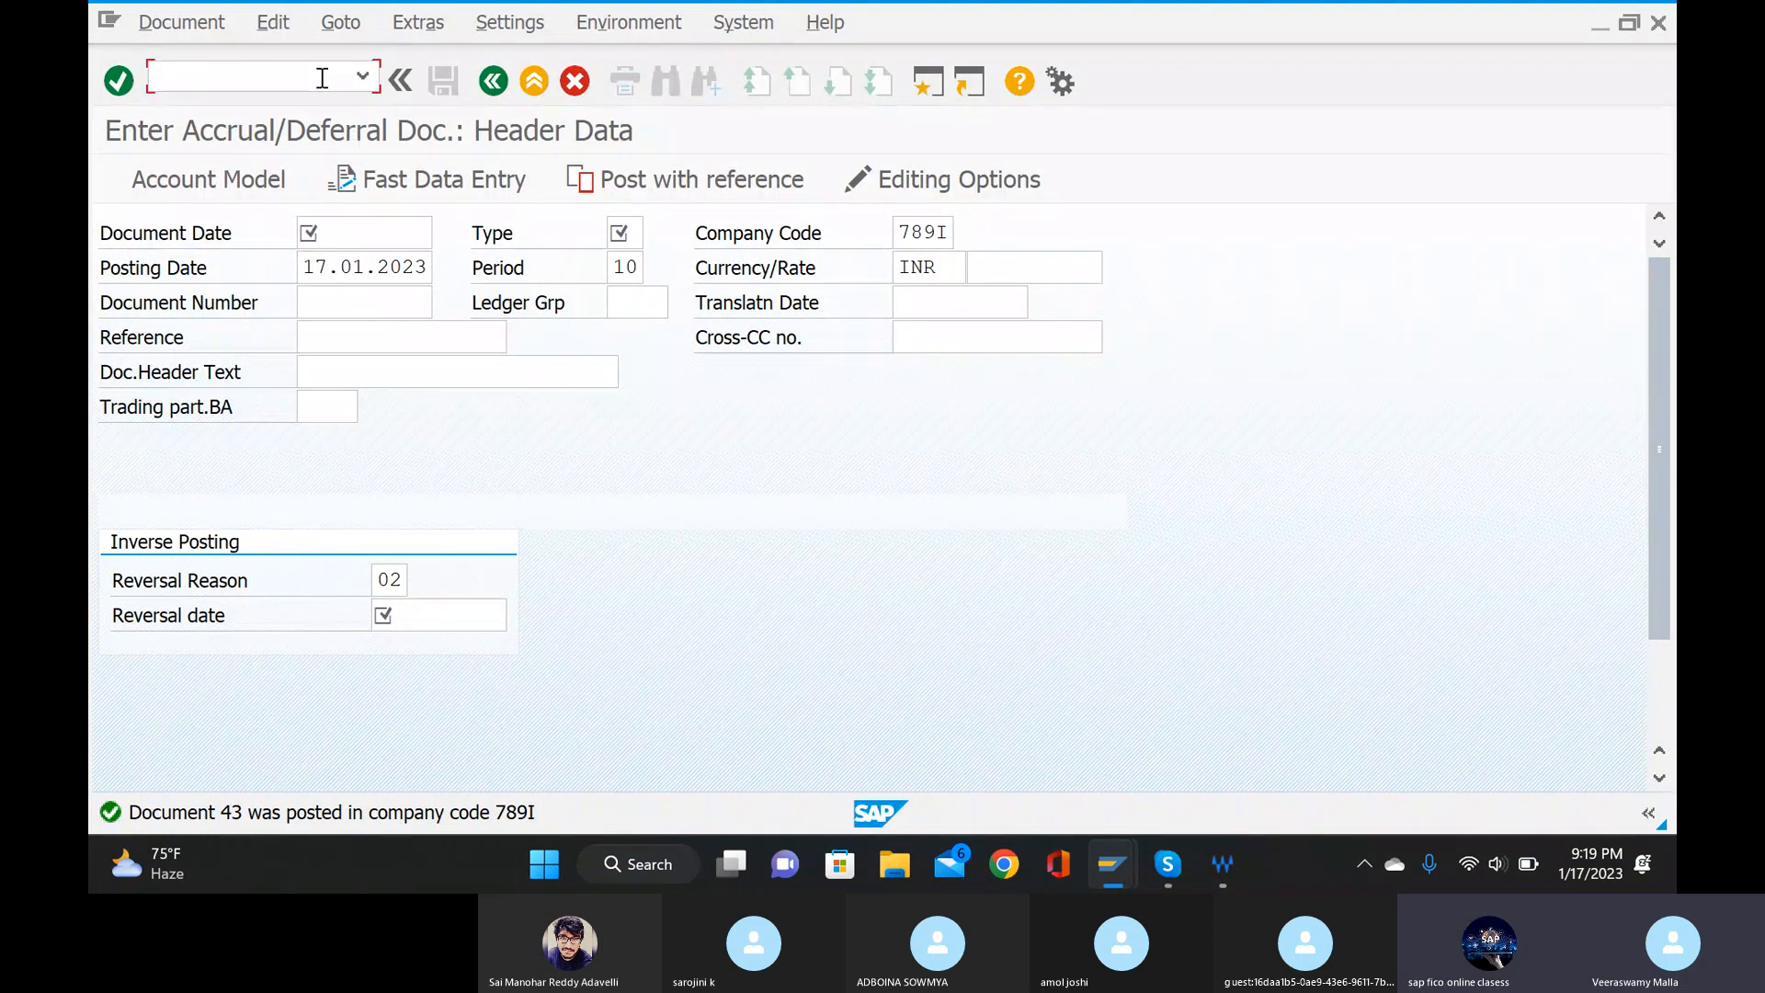
{"action": "type", "text": "/nf"}
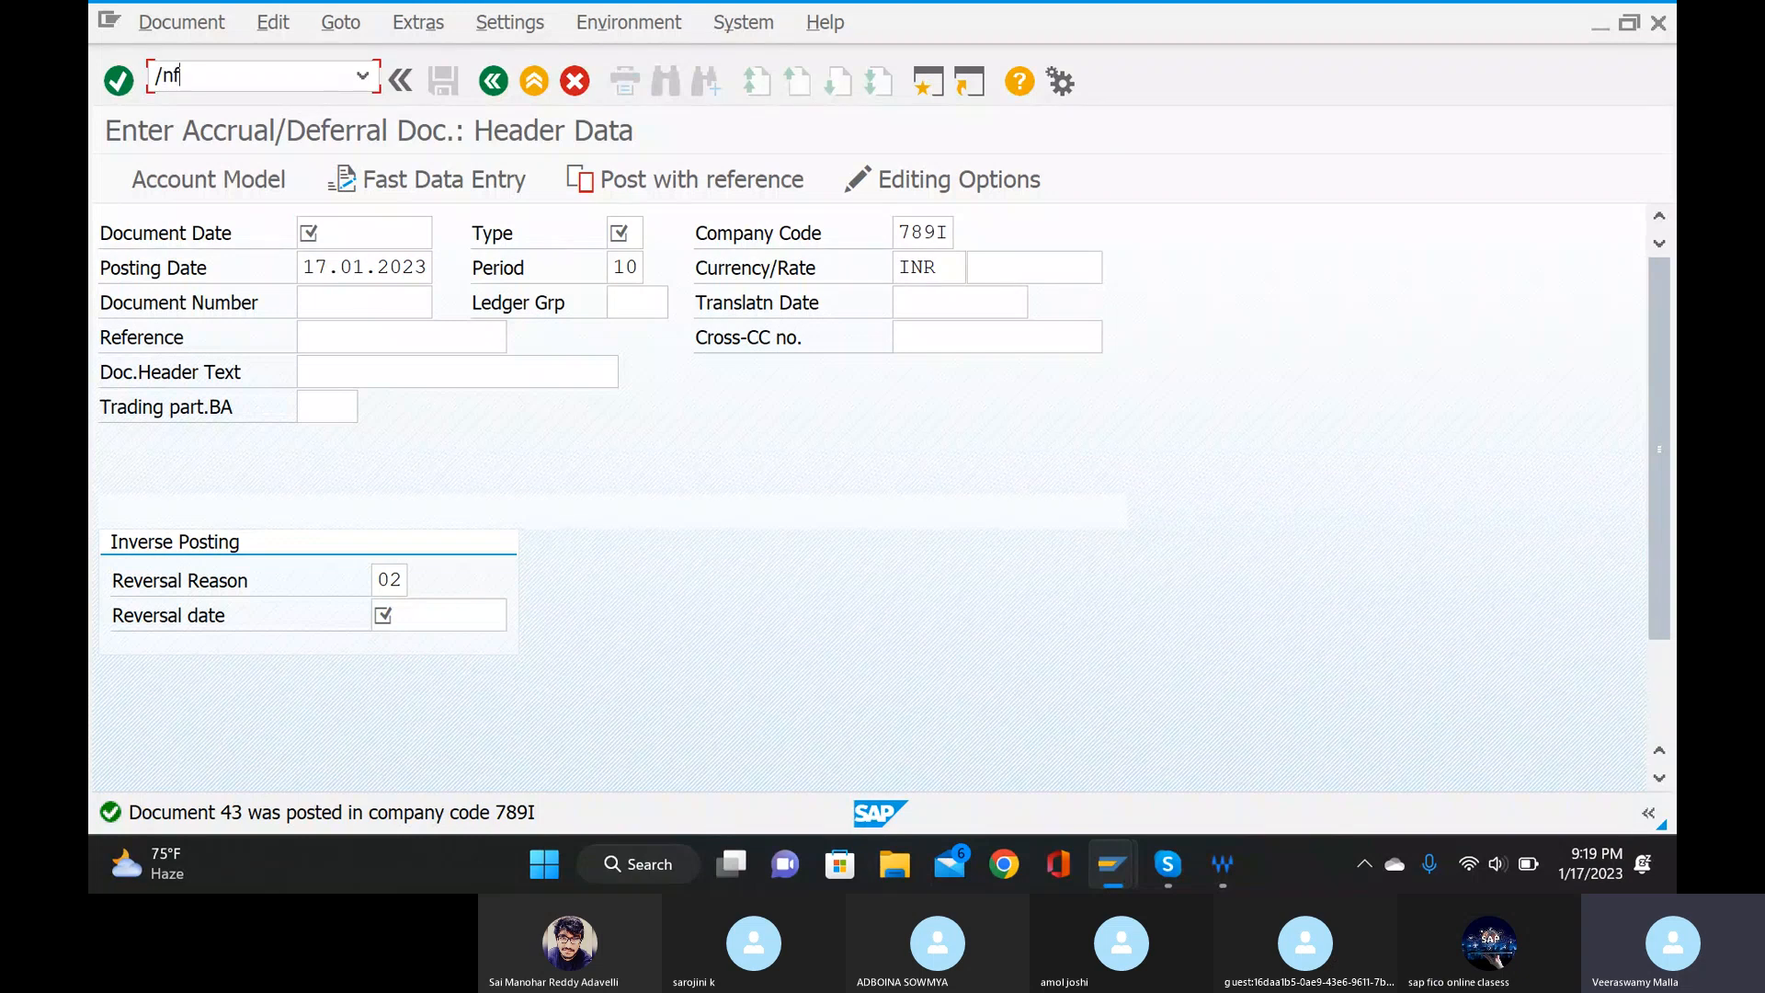
{"action": "type", "text": ".81"}
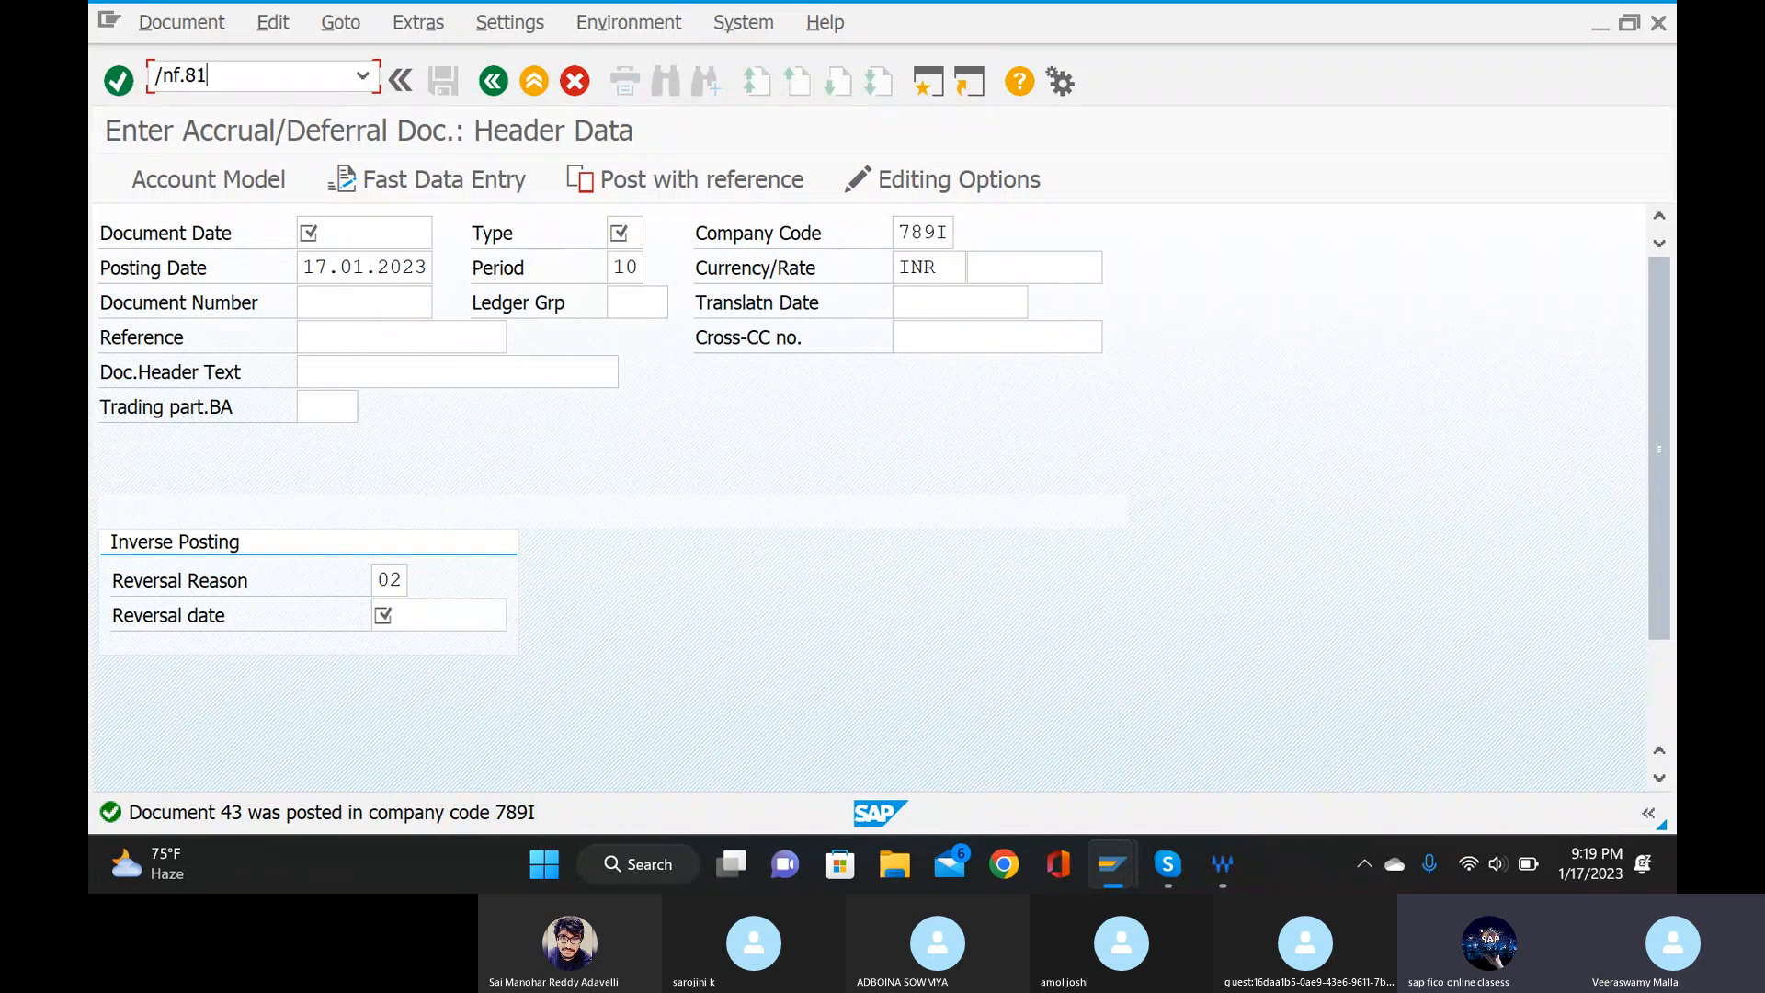
{"action": "key", "text": "Return"}
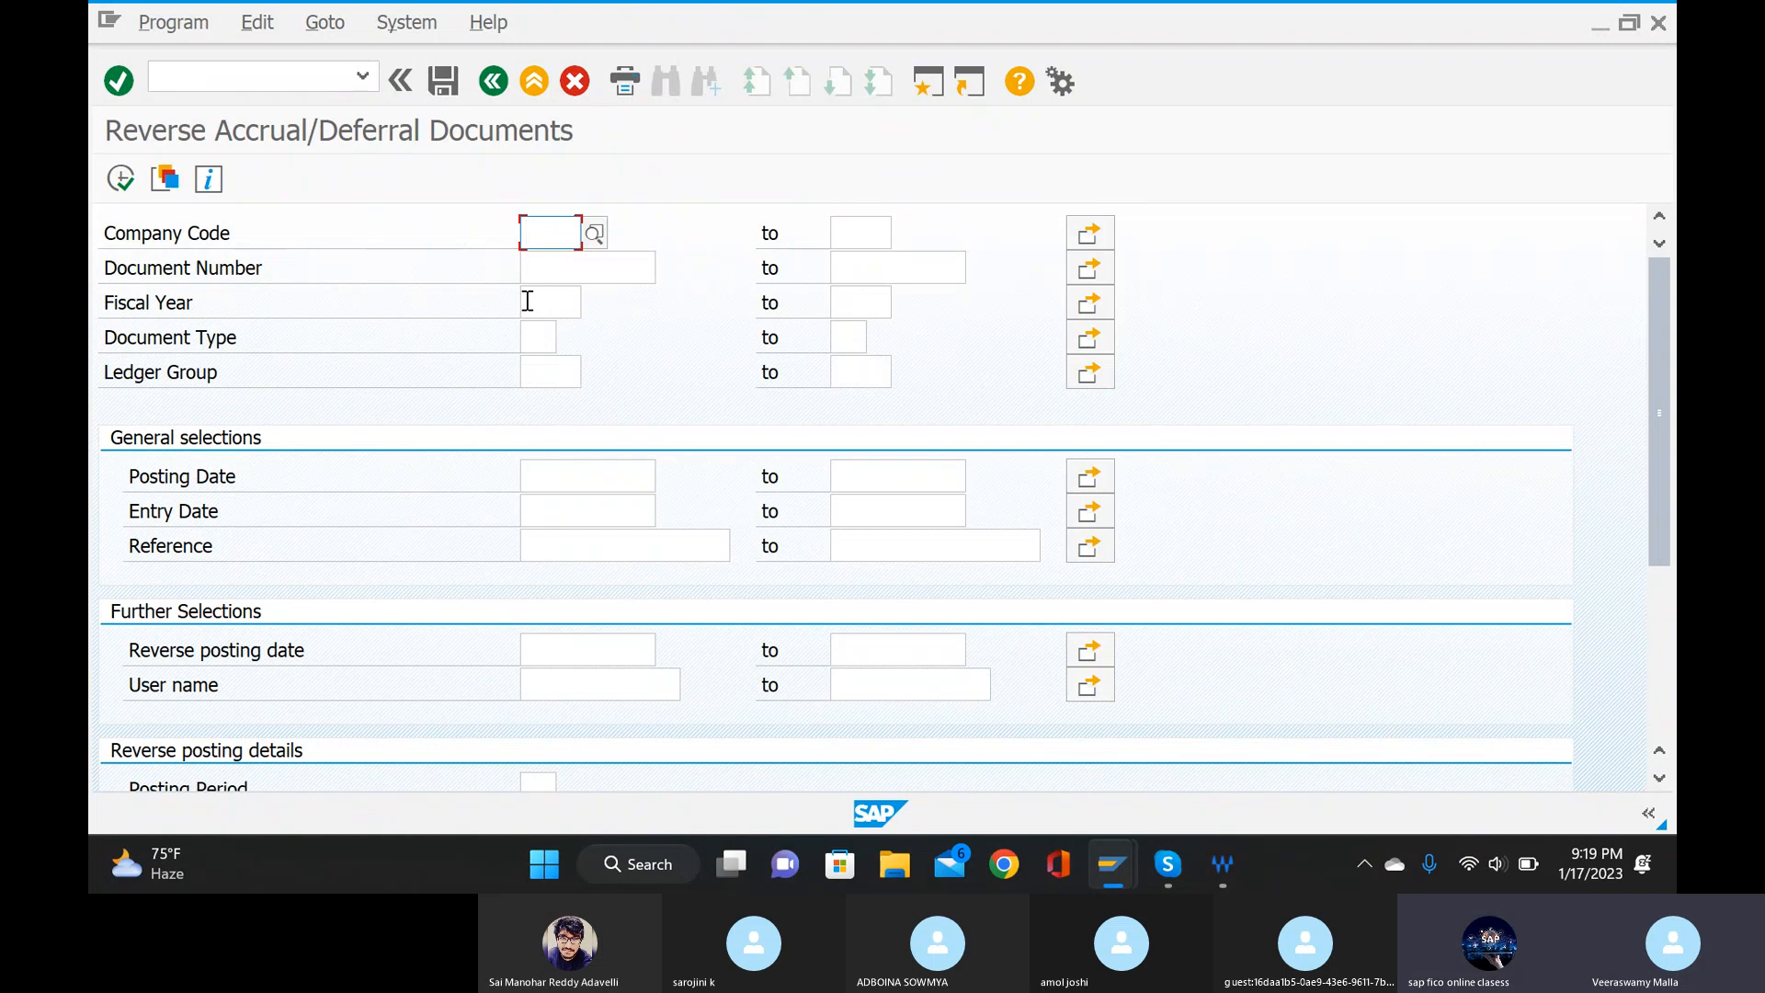
Run the reversal selection for company code 789I and reverse the accrual/deferral document from the test run list.
{"action": "type", "text": "7"}
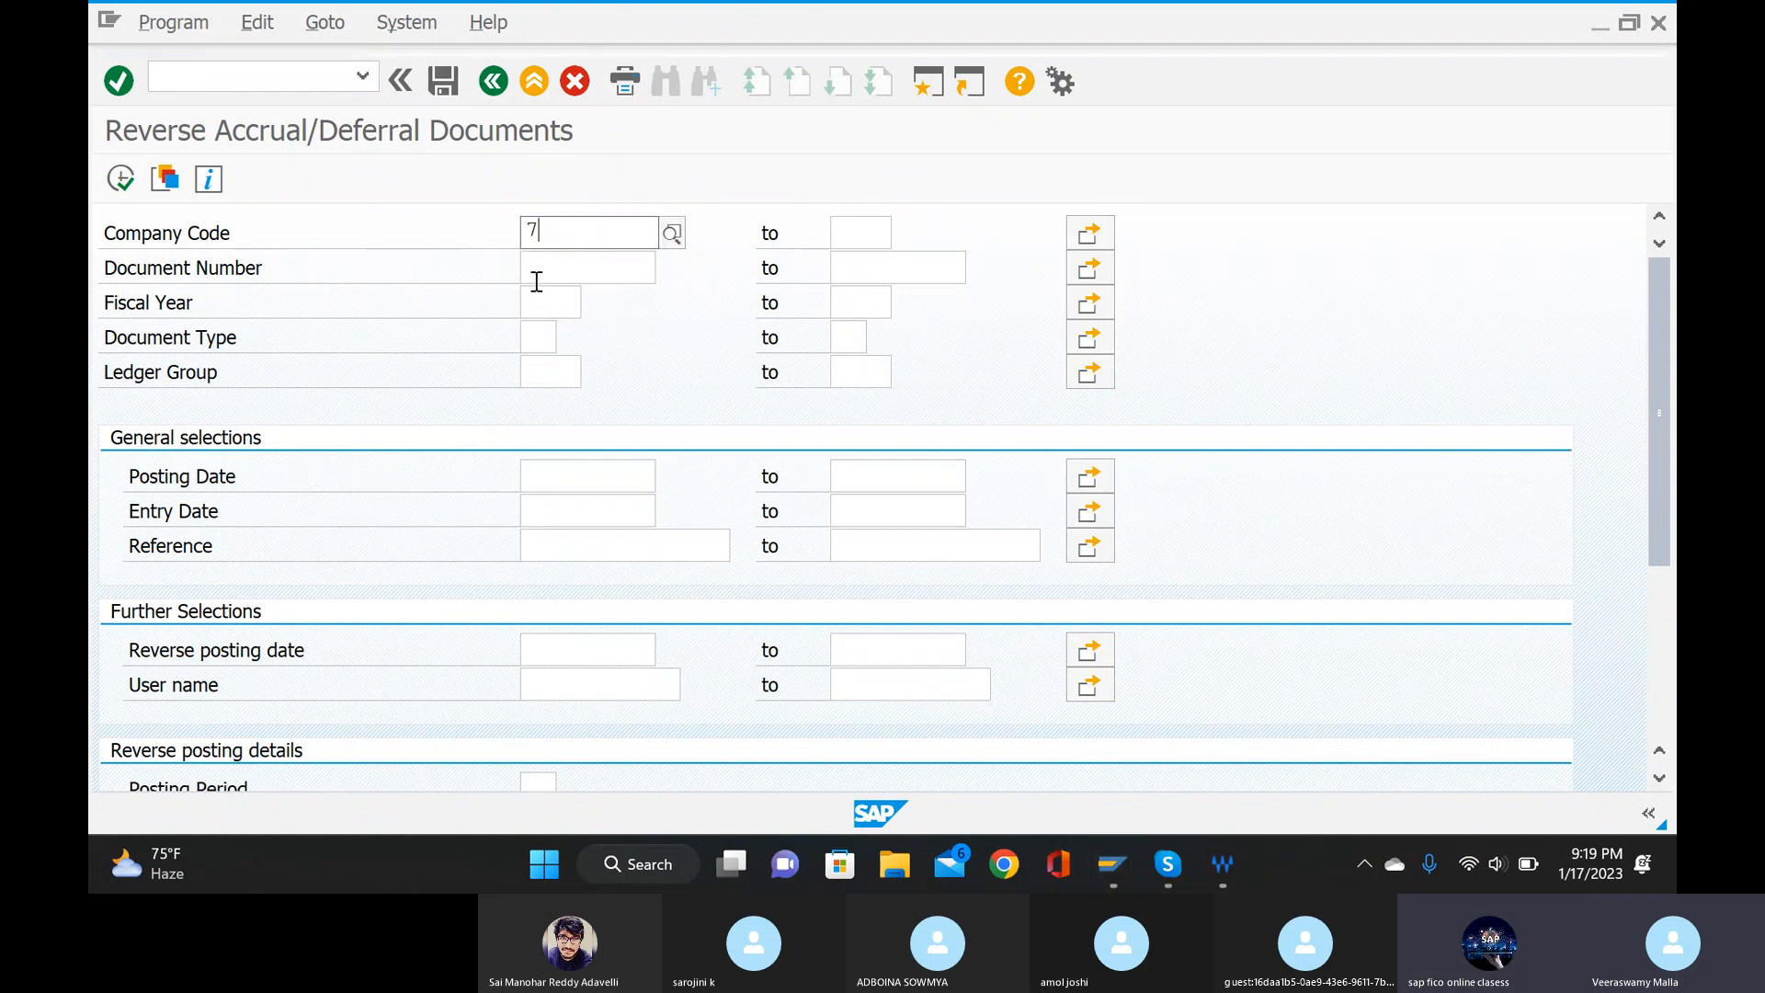
{"action": "type", "text": "89"}
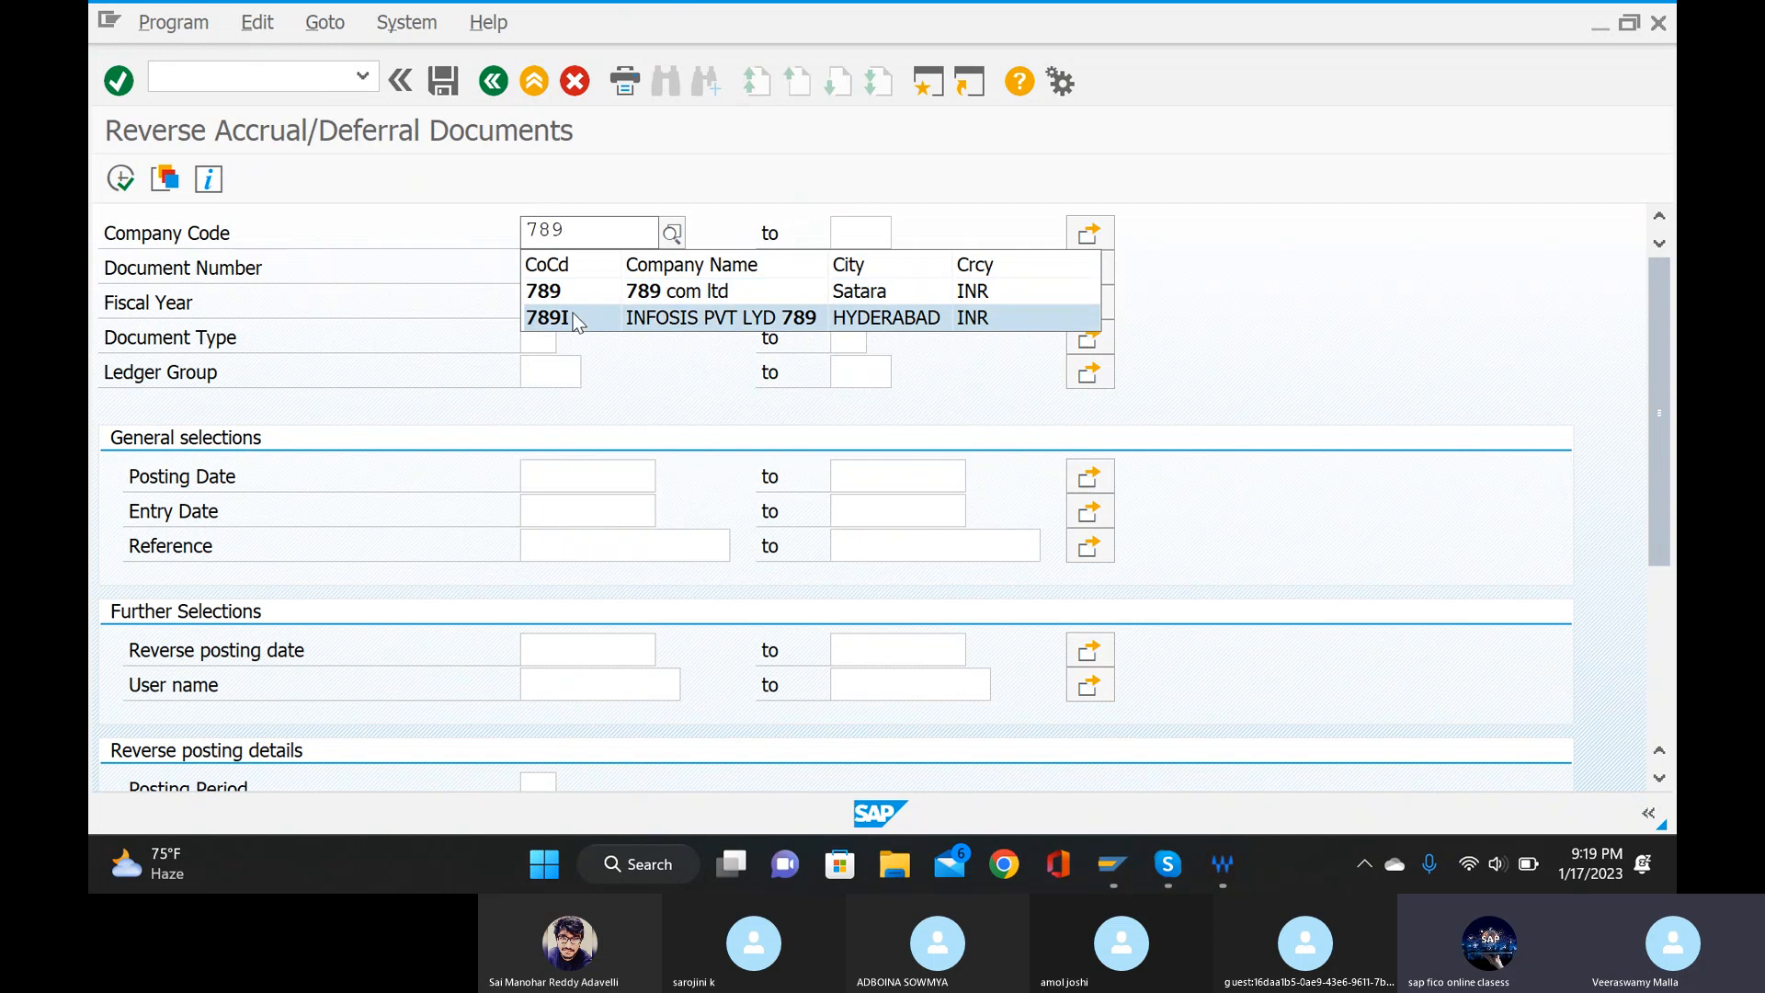
{"action": "left_click", "coordinate": [574, 317]}
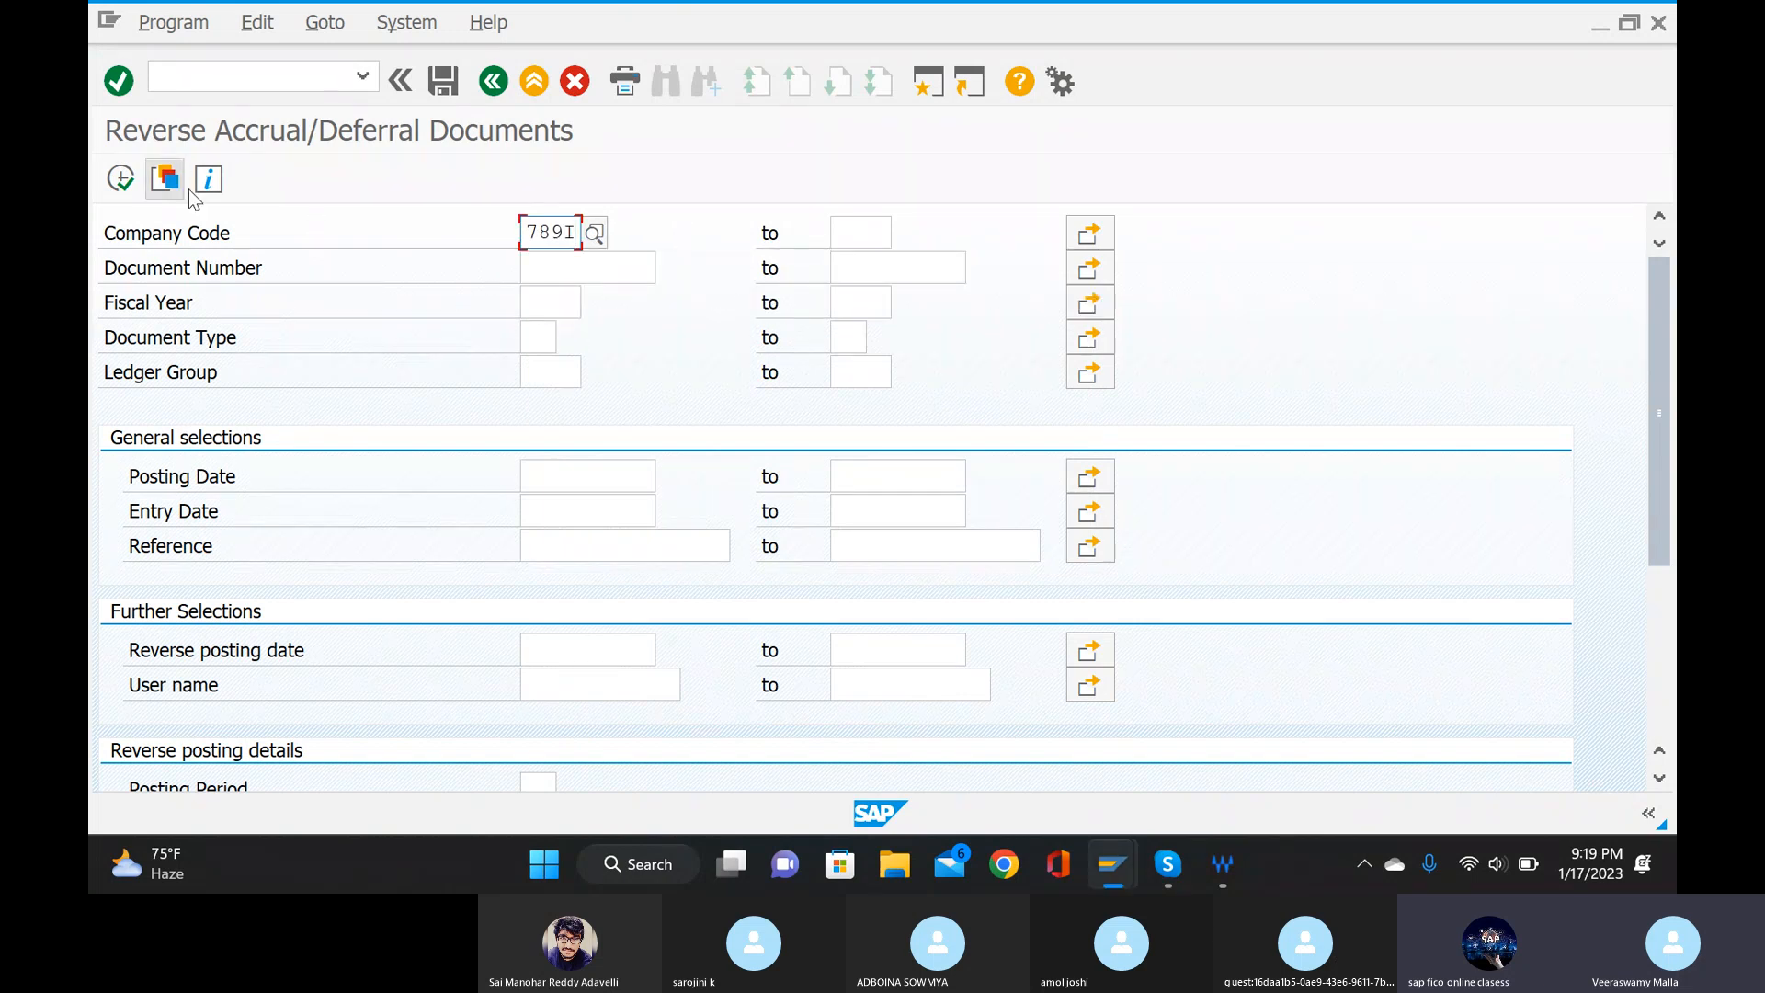
{"action": "left_click", "coordinate": [149, 181]}
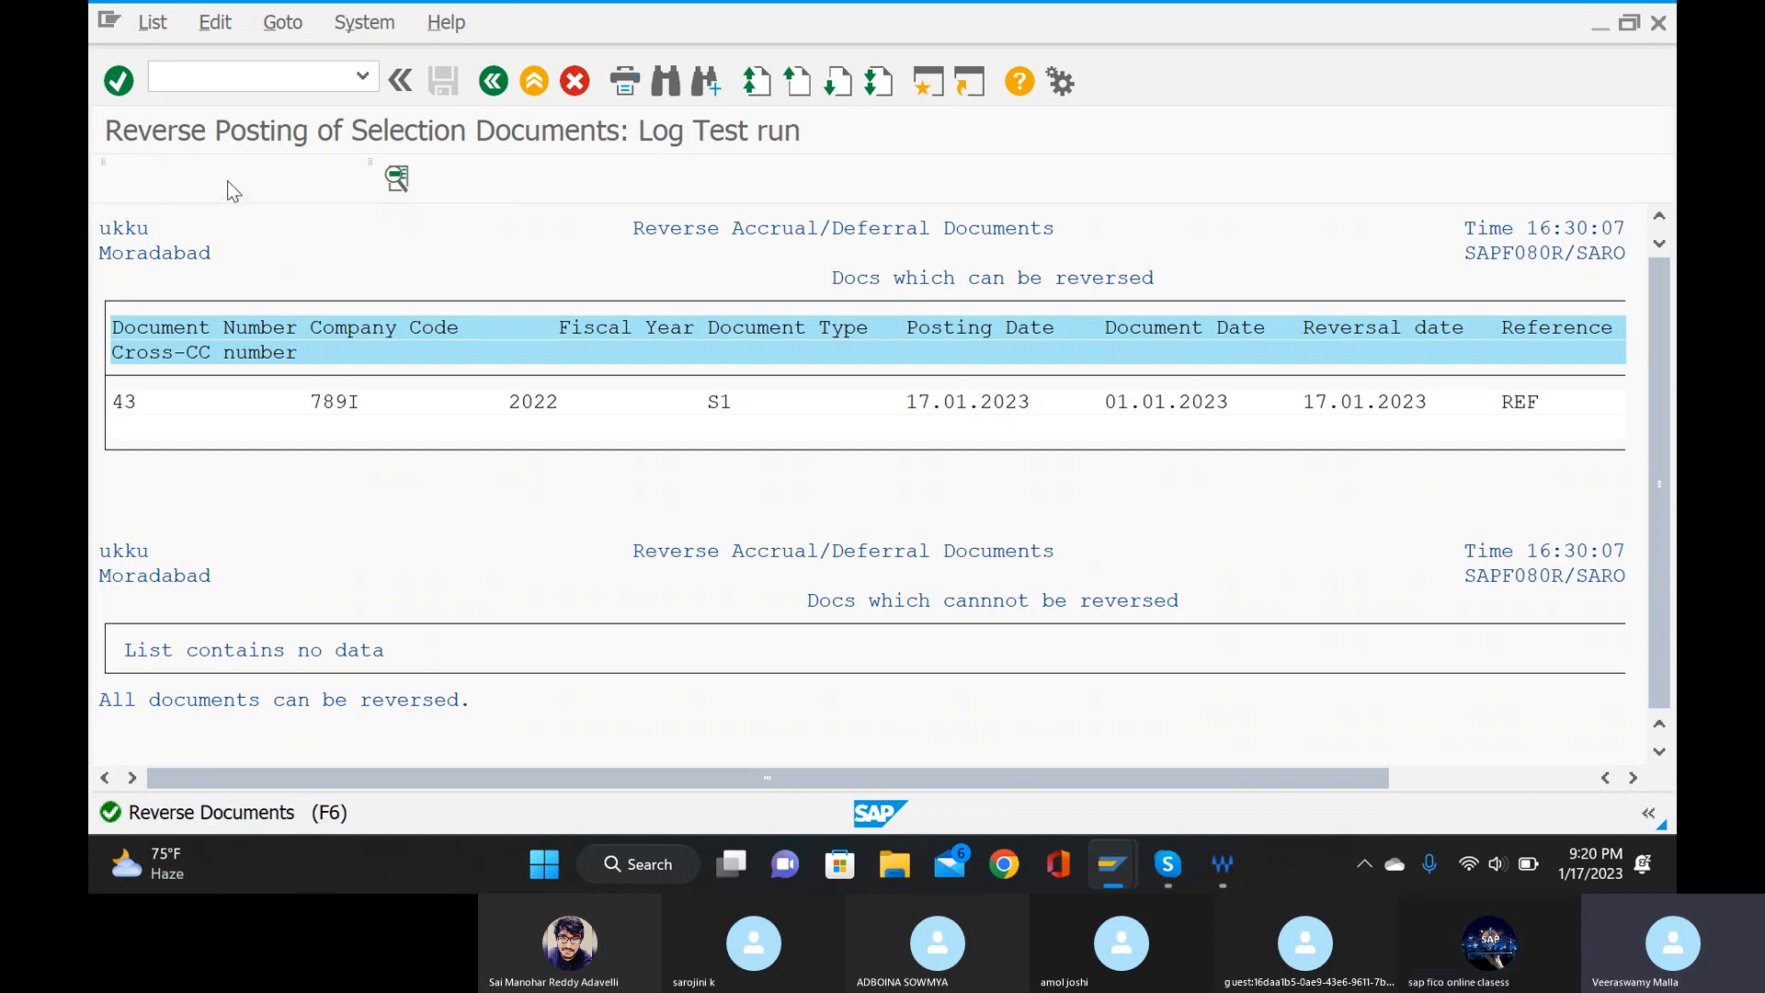
{"action": "left_click", "coordinate": [228, 180]}
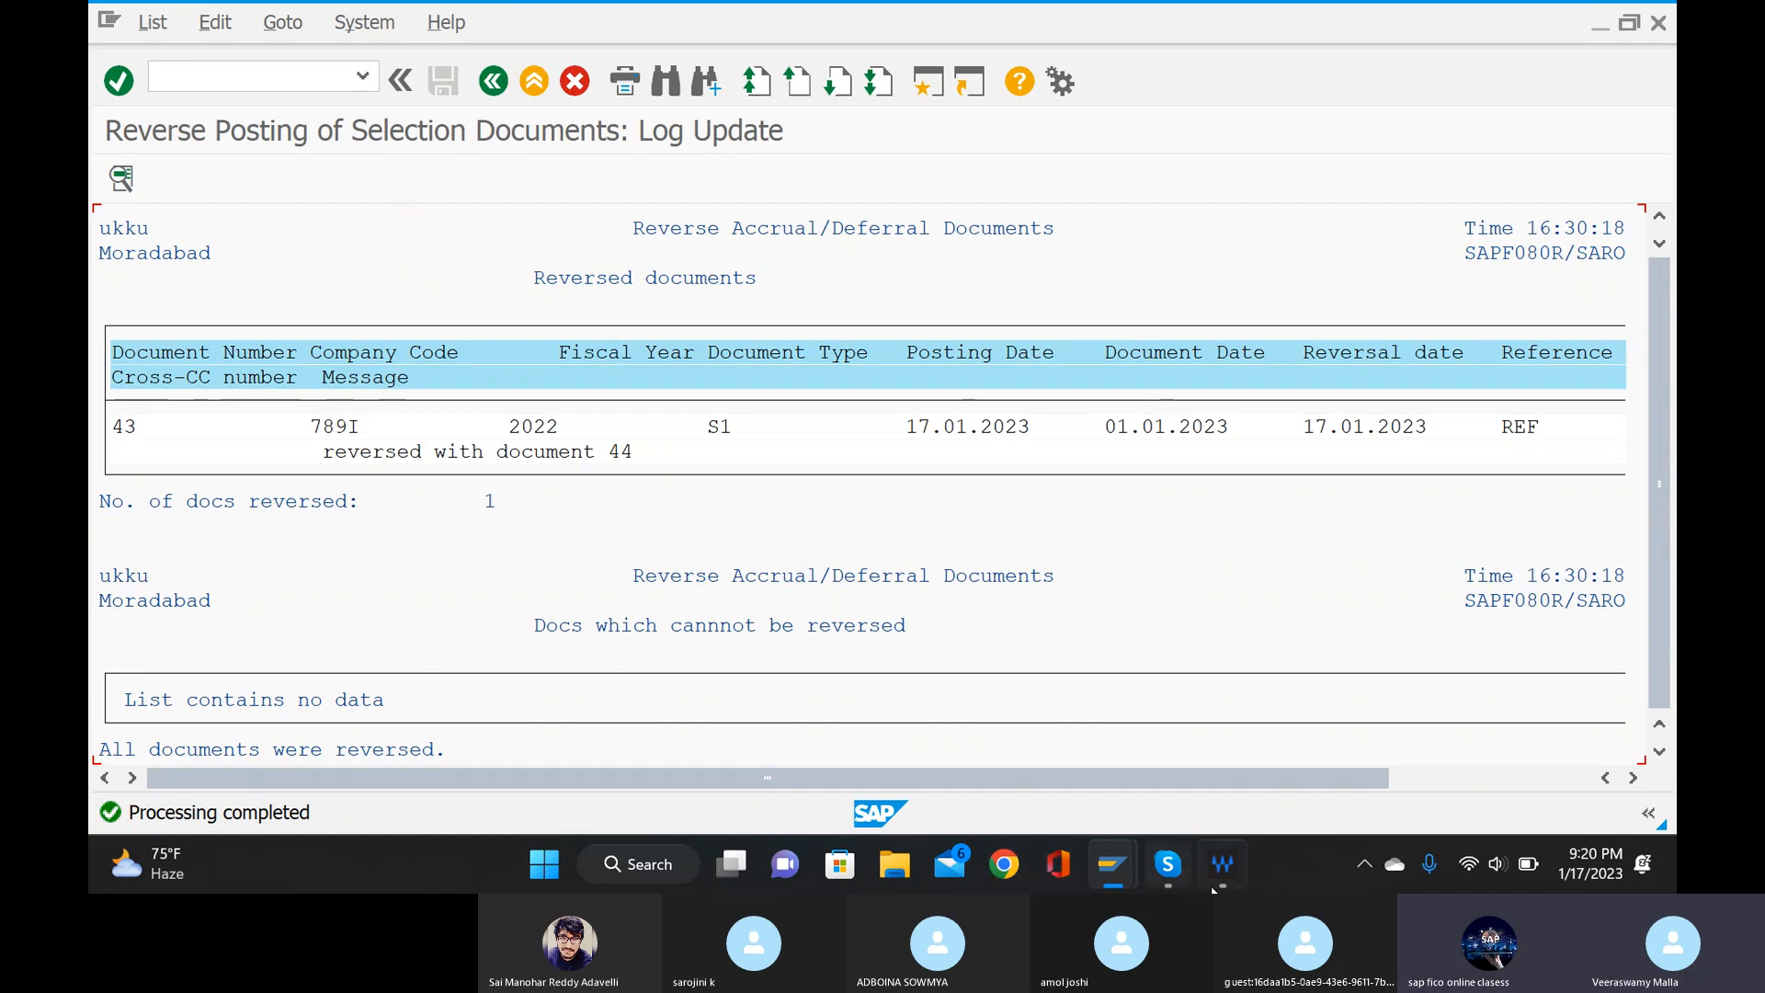
{"action": "left_click", "coordinate": [1169, 865]}
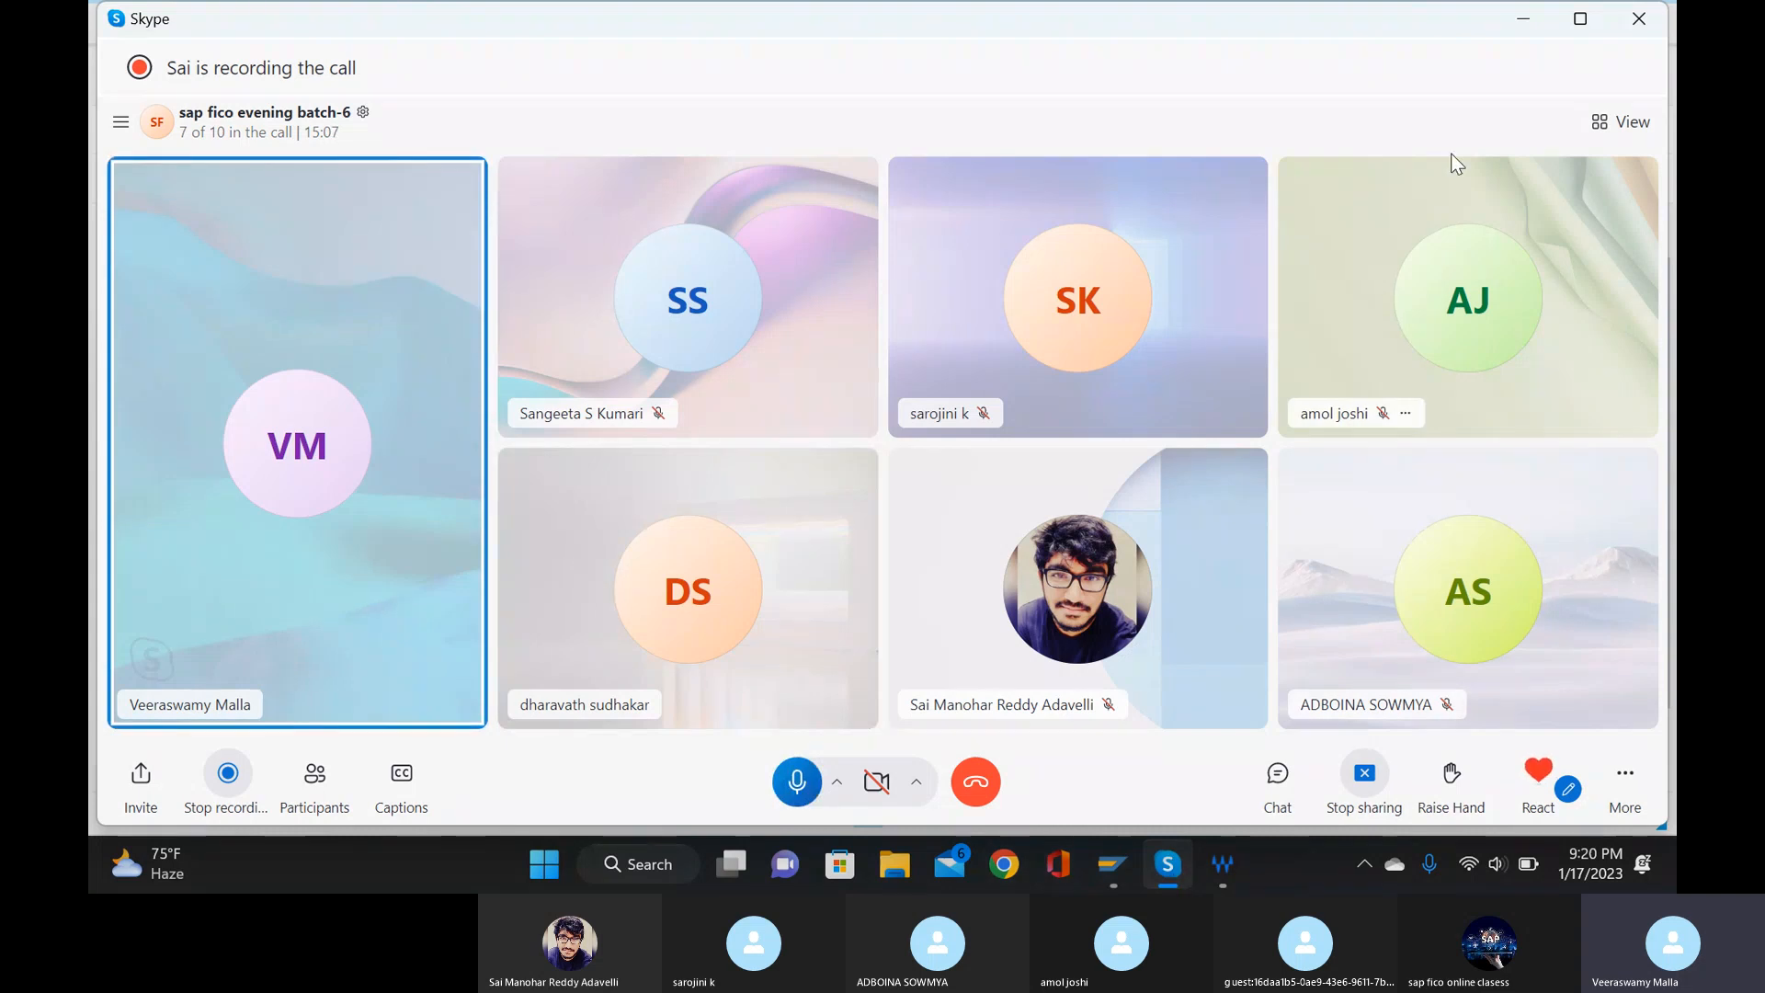
{"action": "left_click", "coordinate": [1523, 18]}
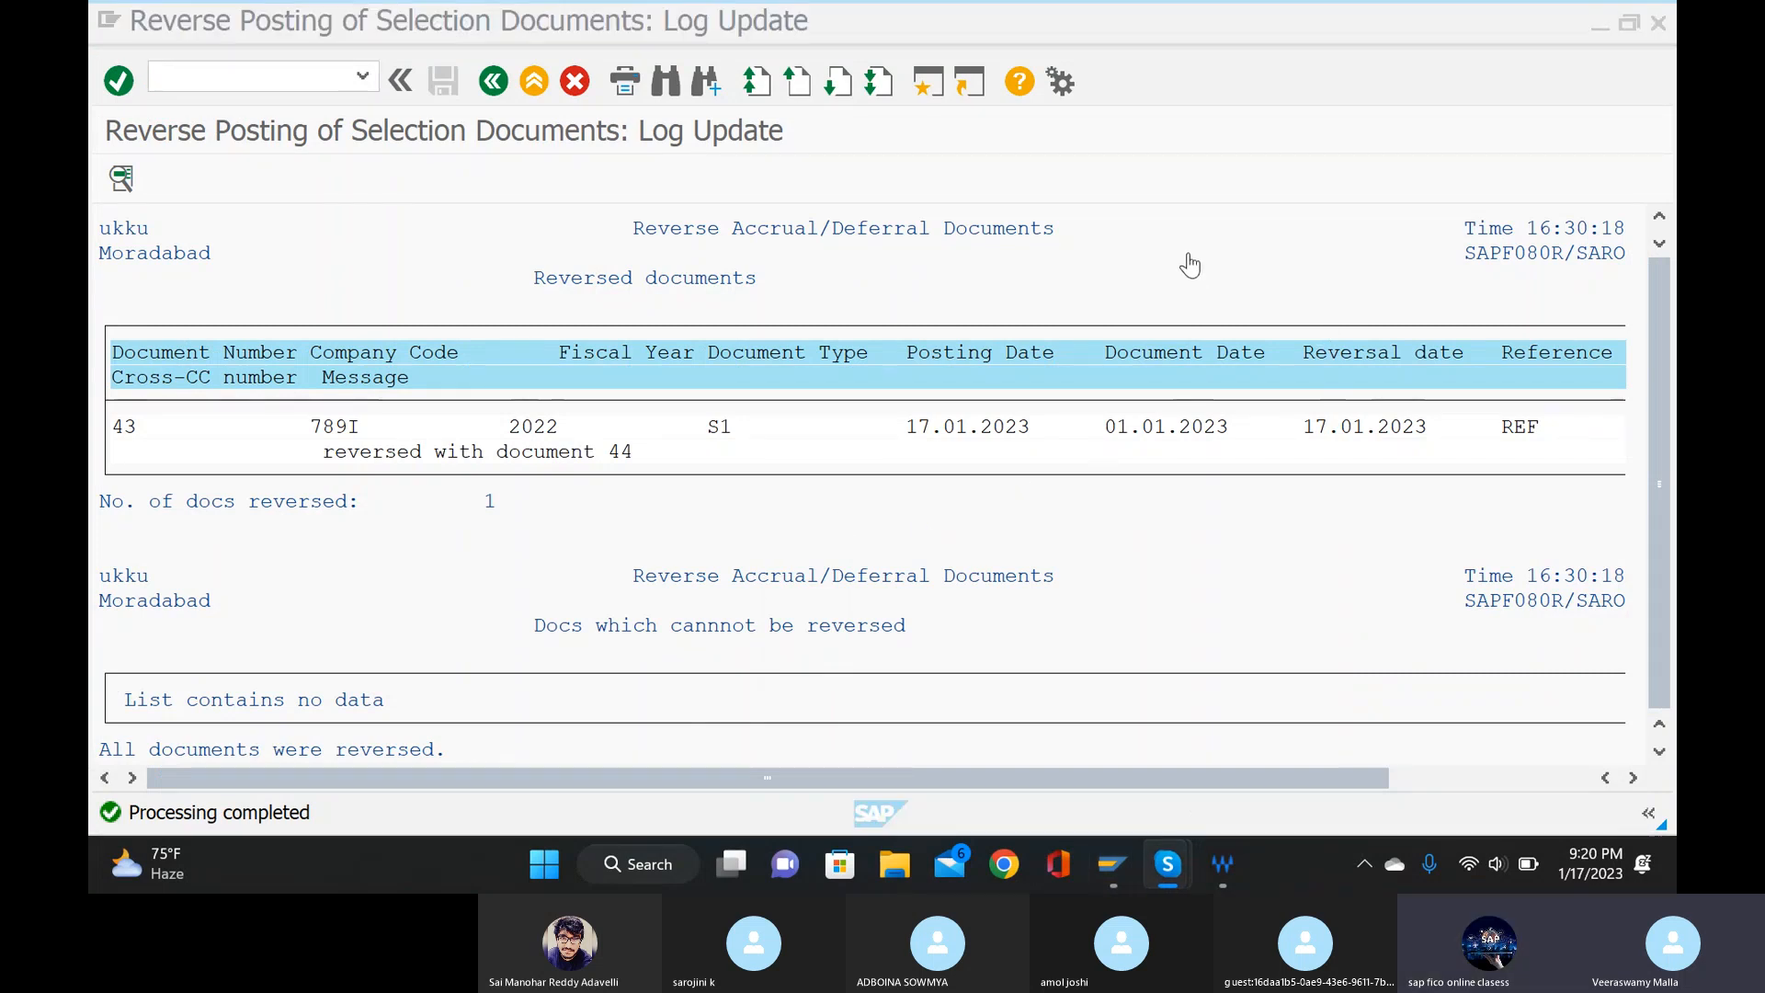
Open transaction F-02 for entering a G/L account posting.
{"action": "left_click", "coordinate": [289, 80]}
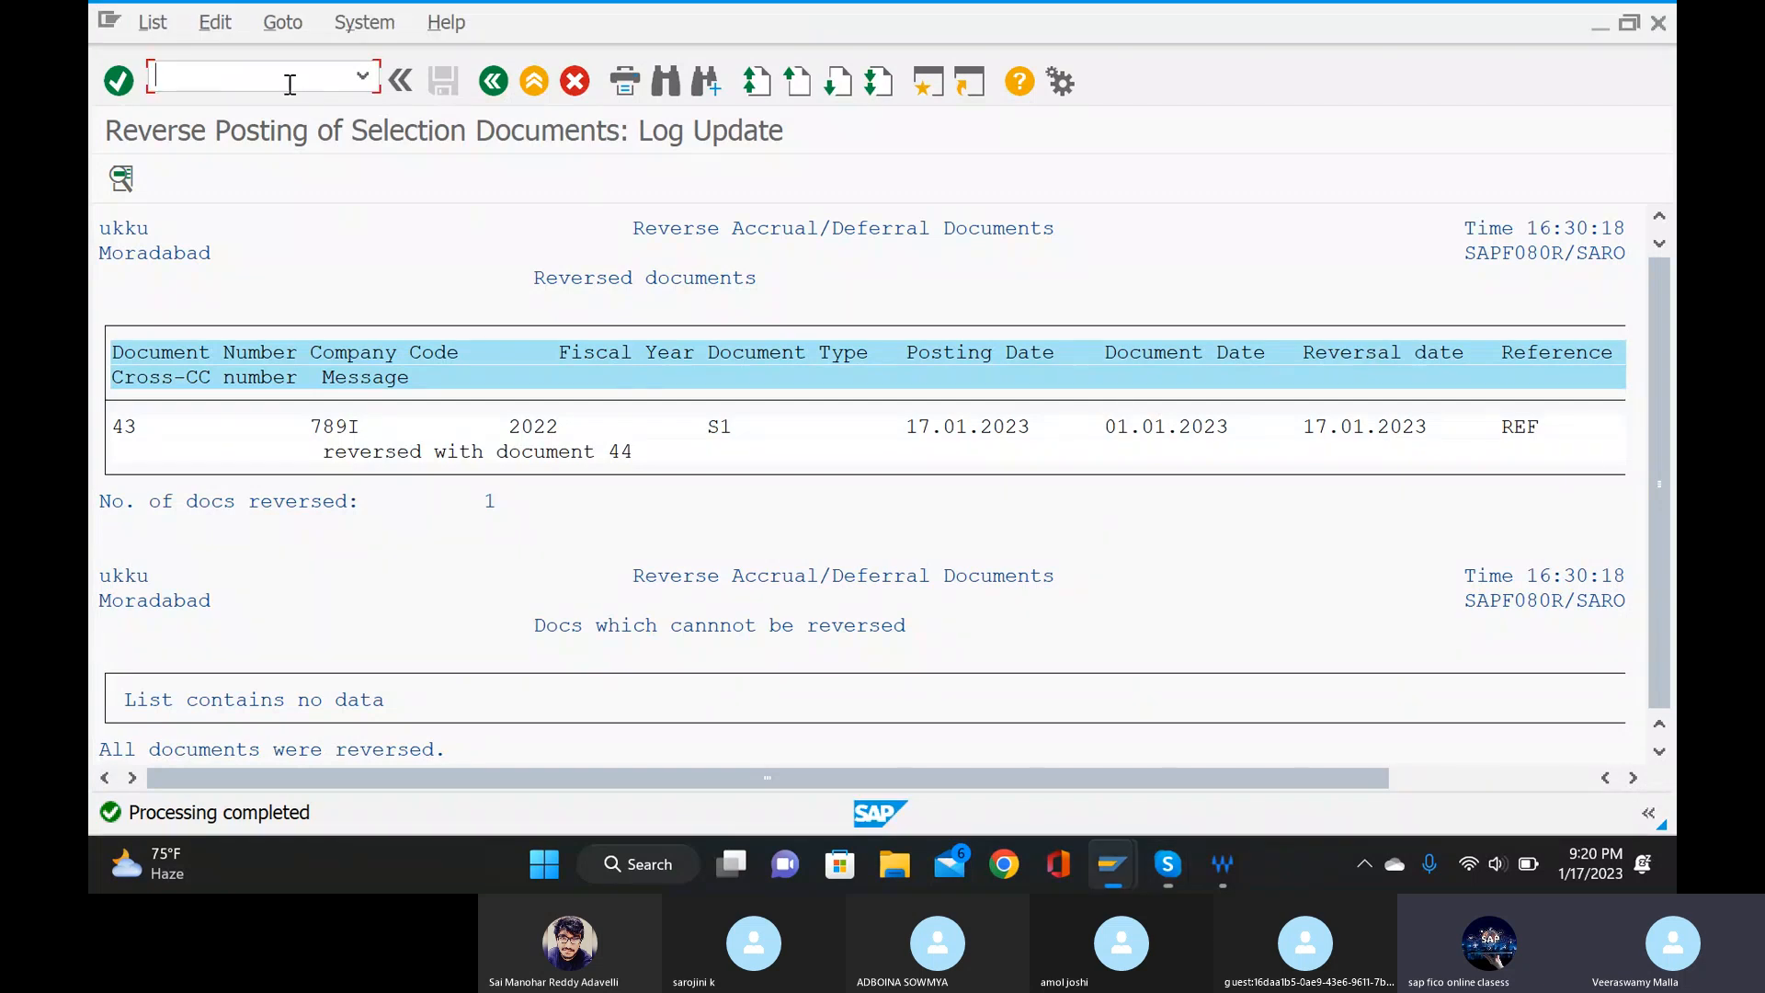
{"action": "type", "text": "/n"}
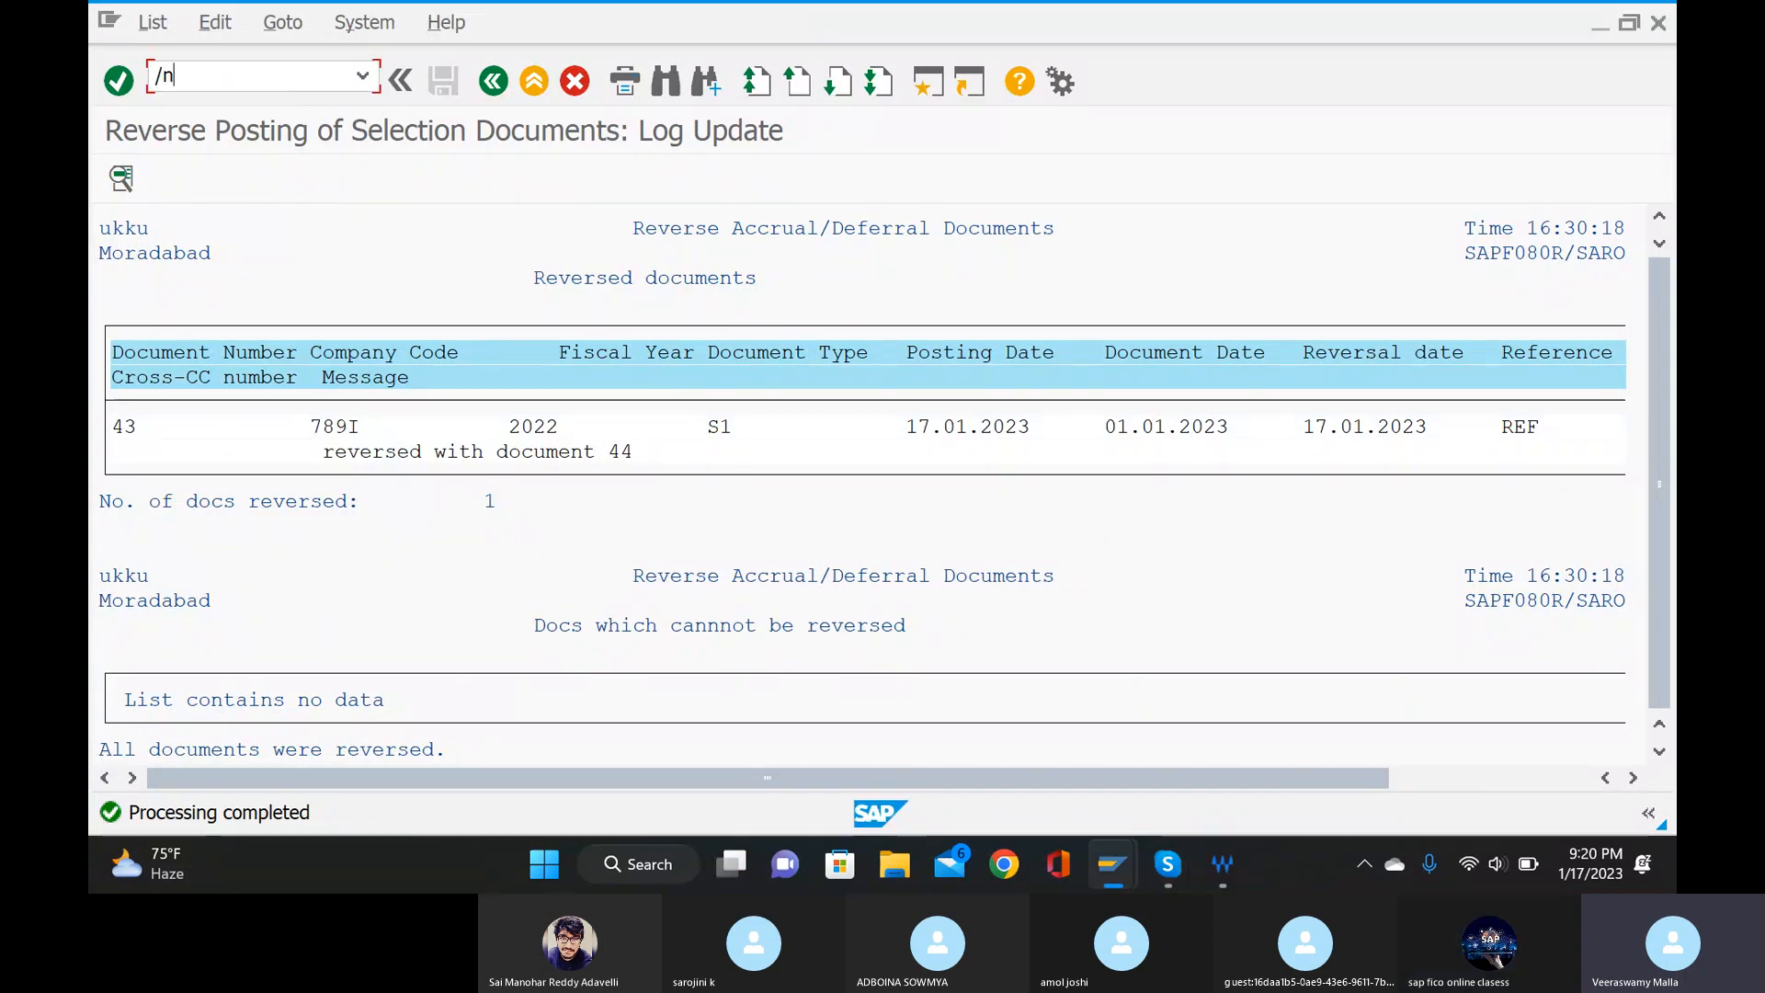
{"action": "type", "text": "f-02"}
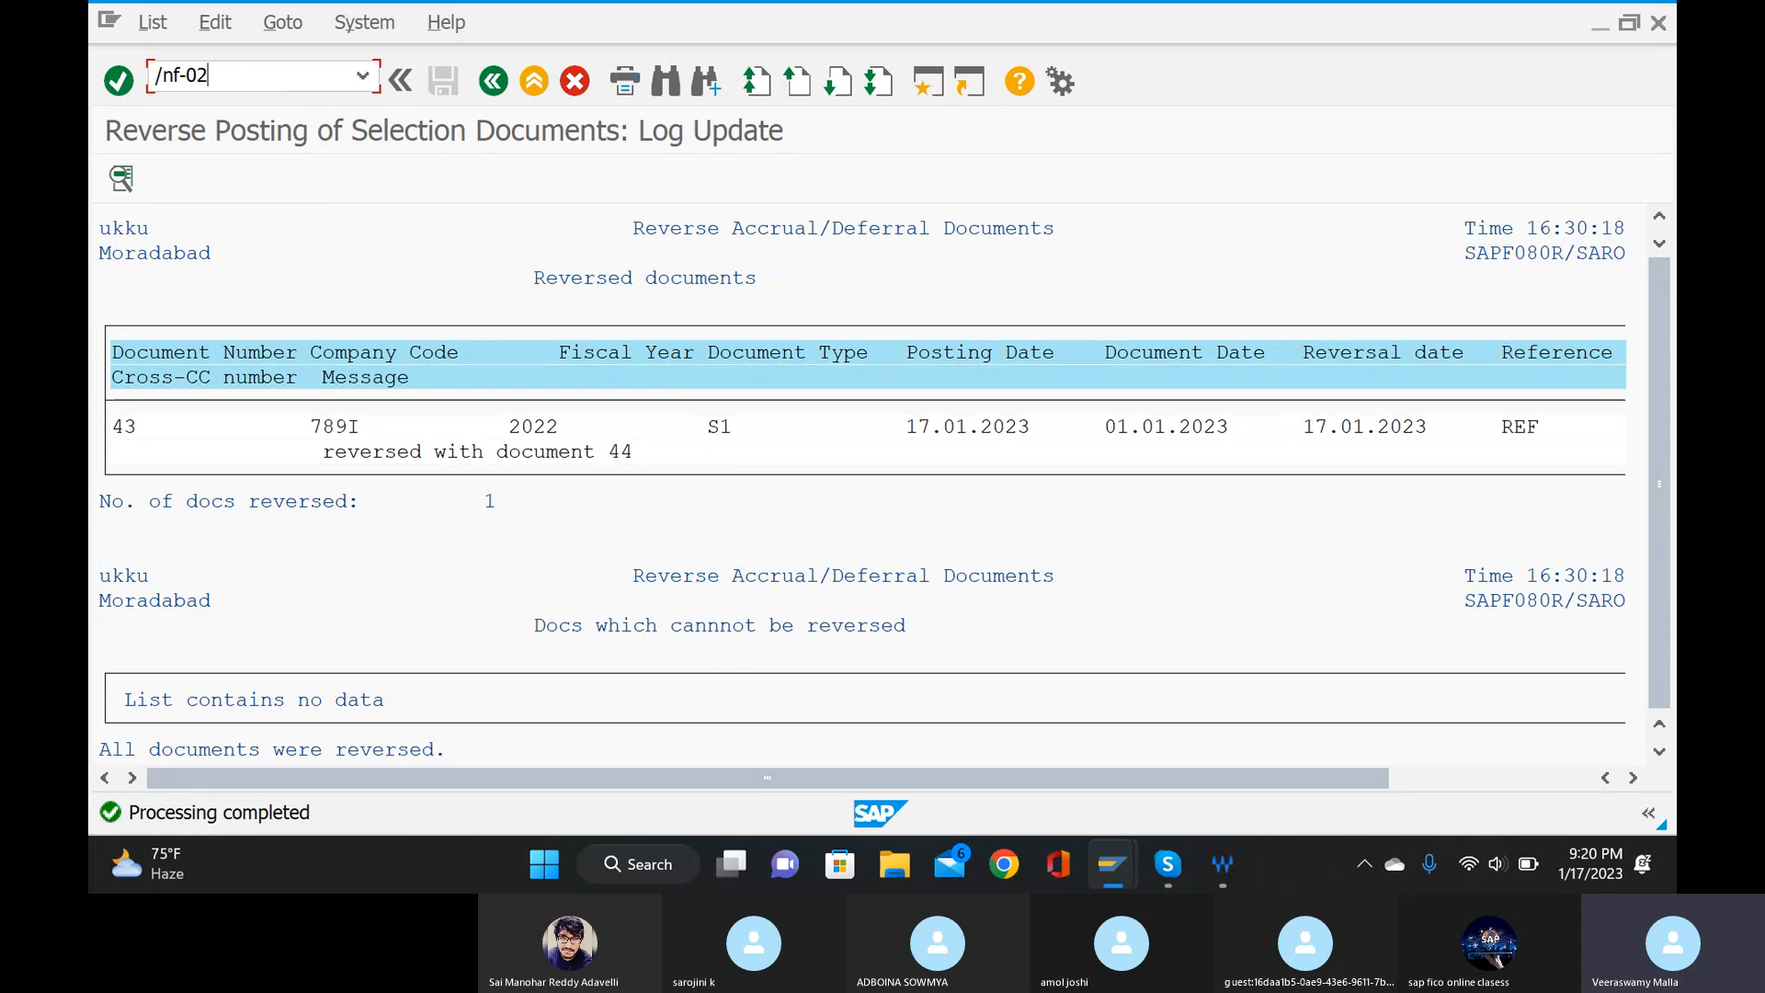
{"action": "key", "text": "Return"}
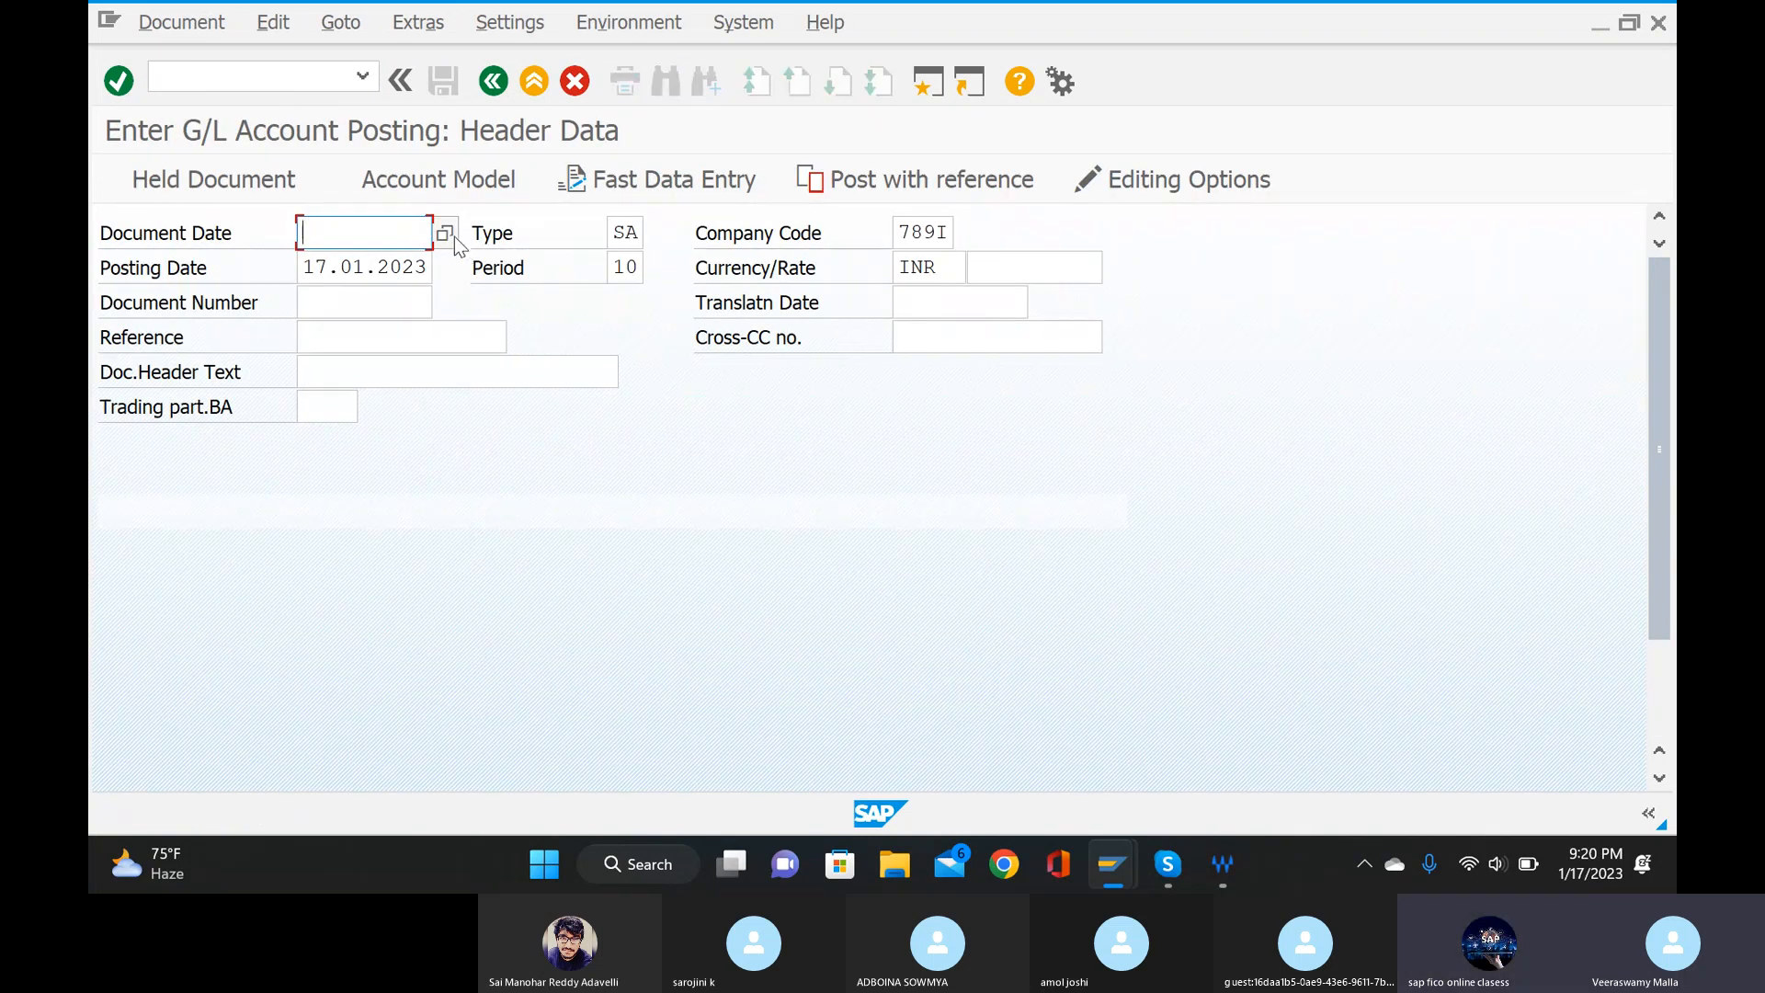
Set the posting header's document date to 17.01.2023 and its reference to ref.
{"action": "left_click", "coordinate": [445, 233]}
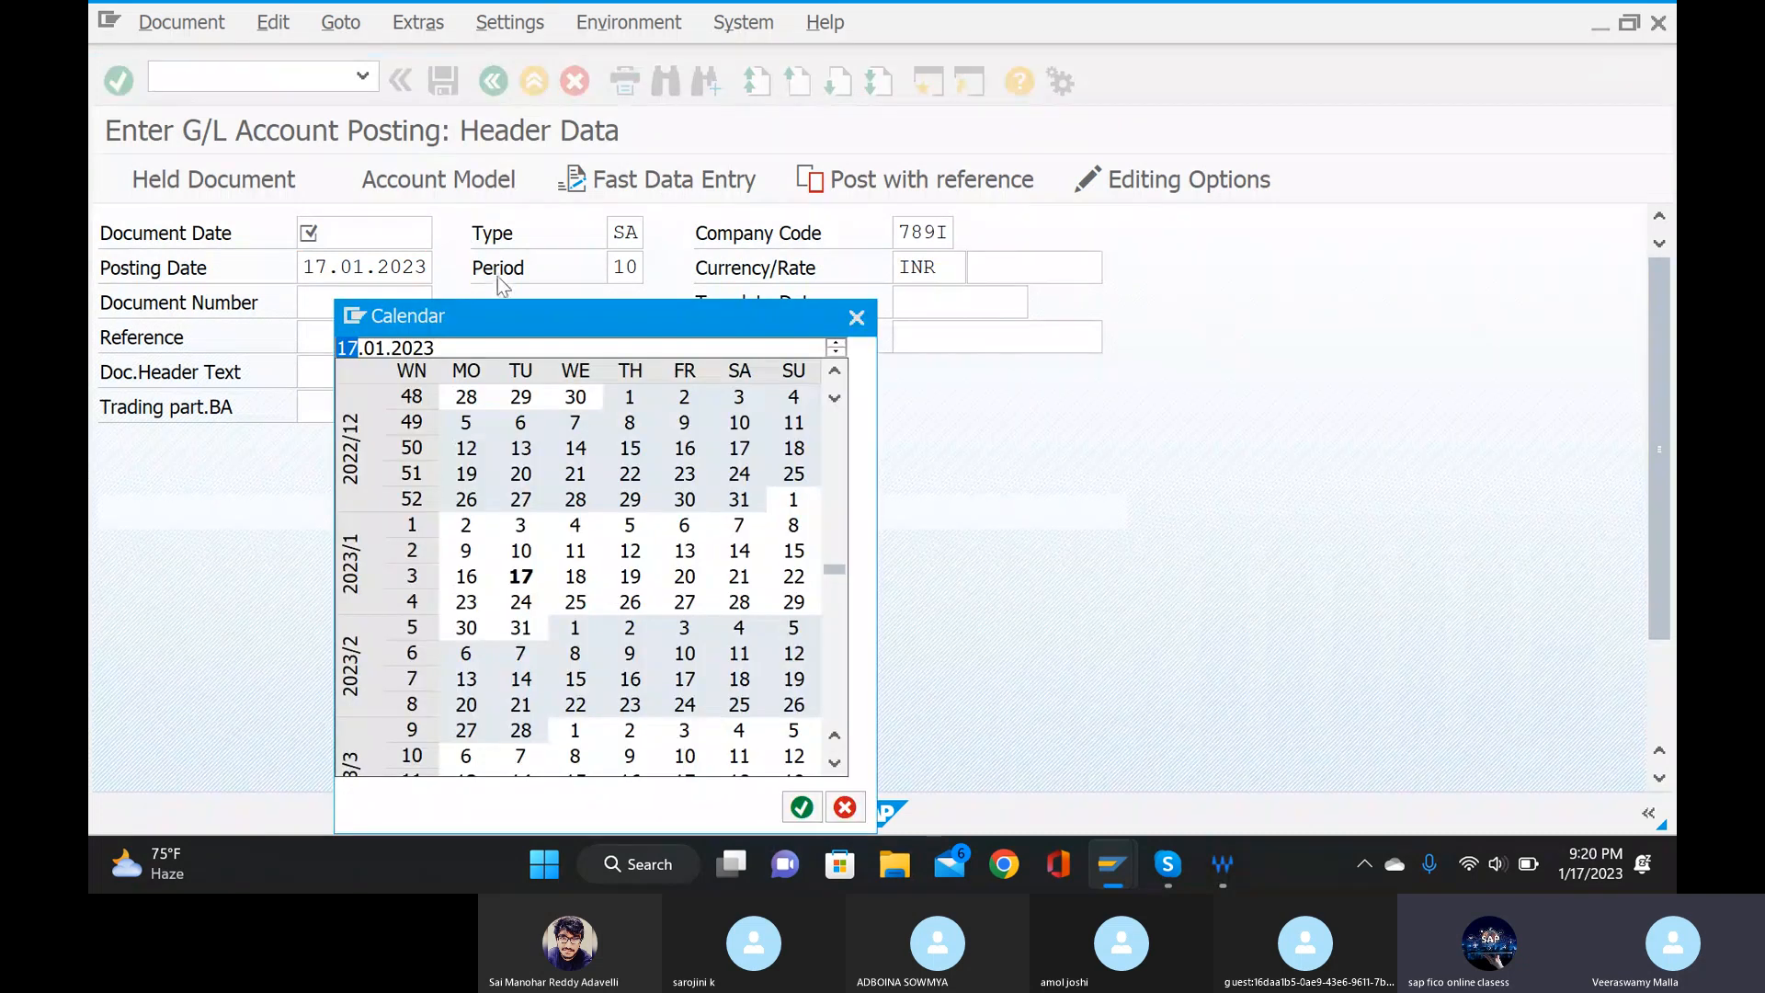
{"action": "double_click", "coordinate": [520, 576]}
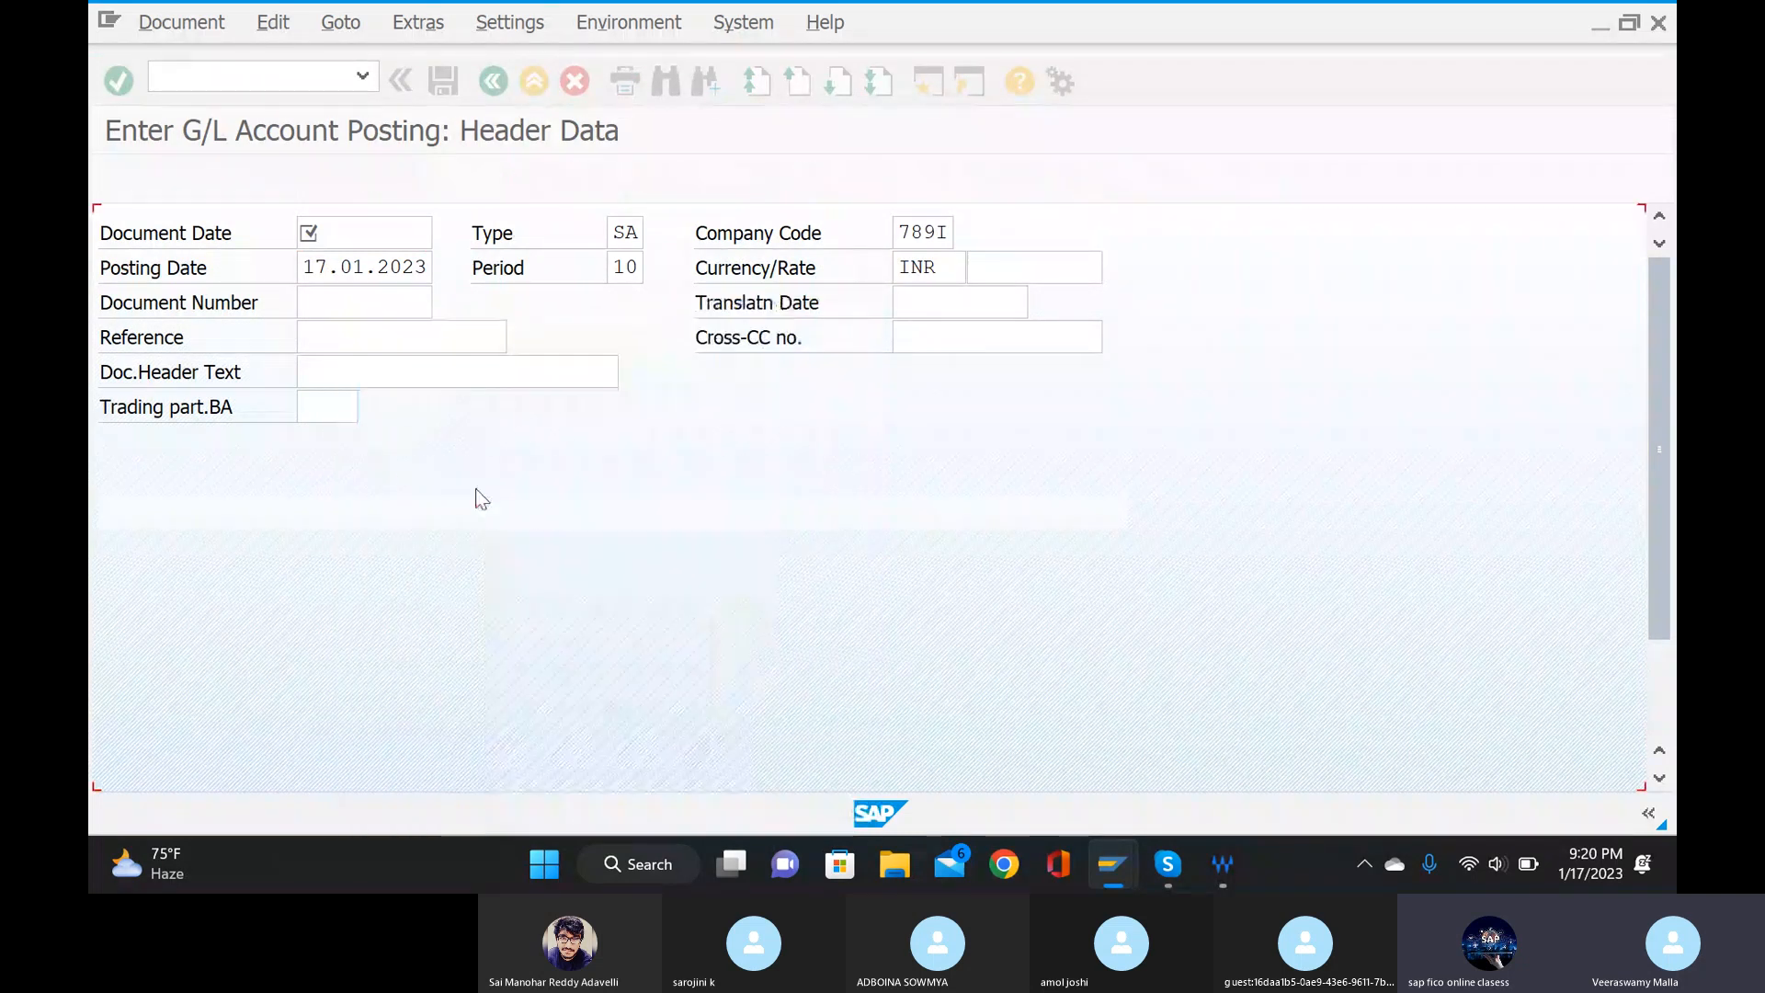
{"action": "left_click", "coordinate": [368, 337]}
{"action": "type", "text": "re"}
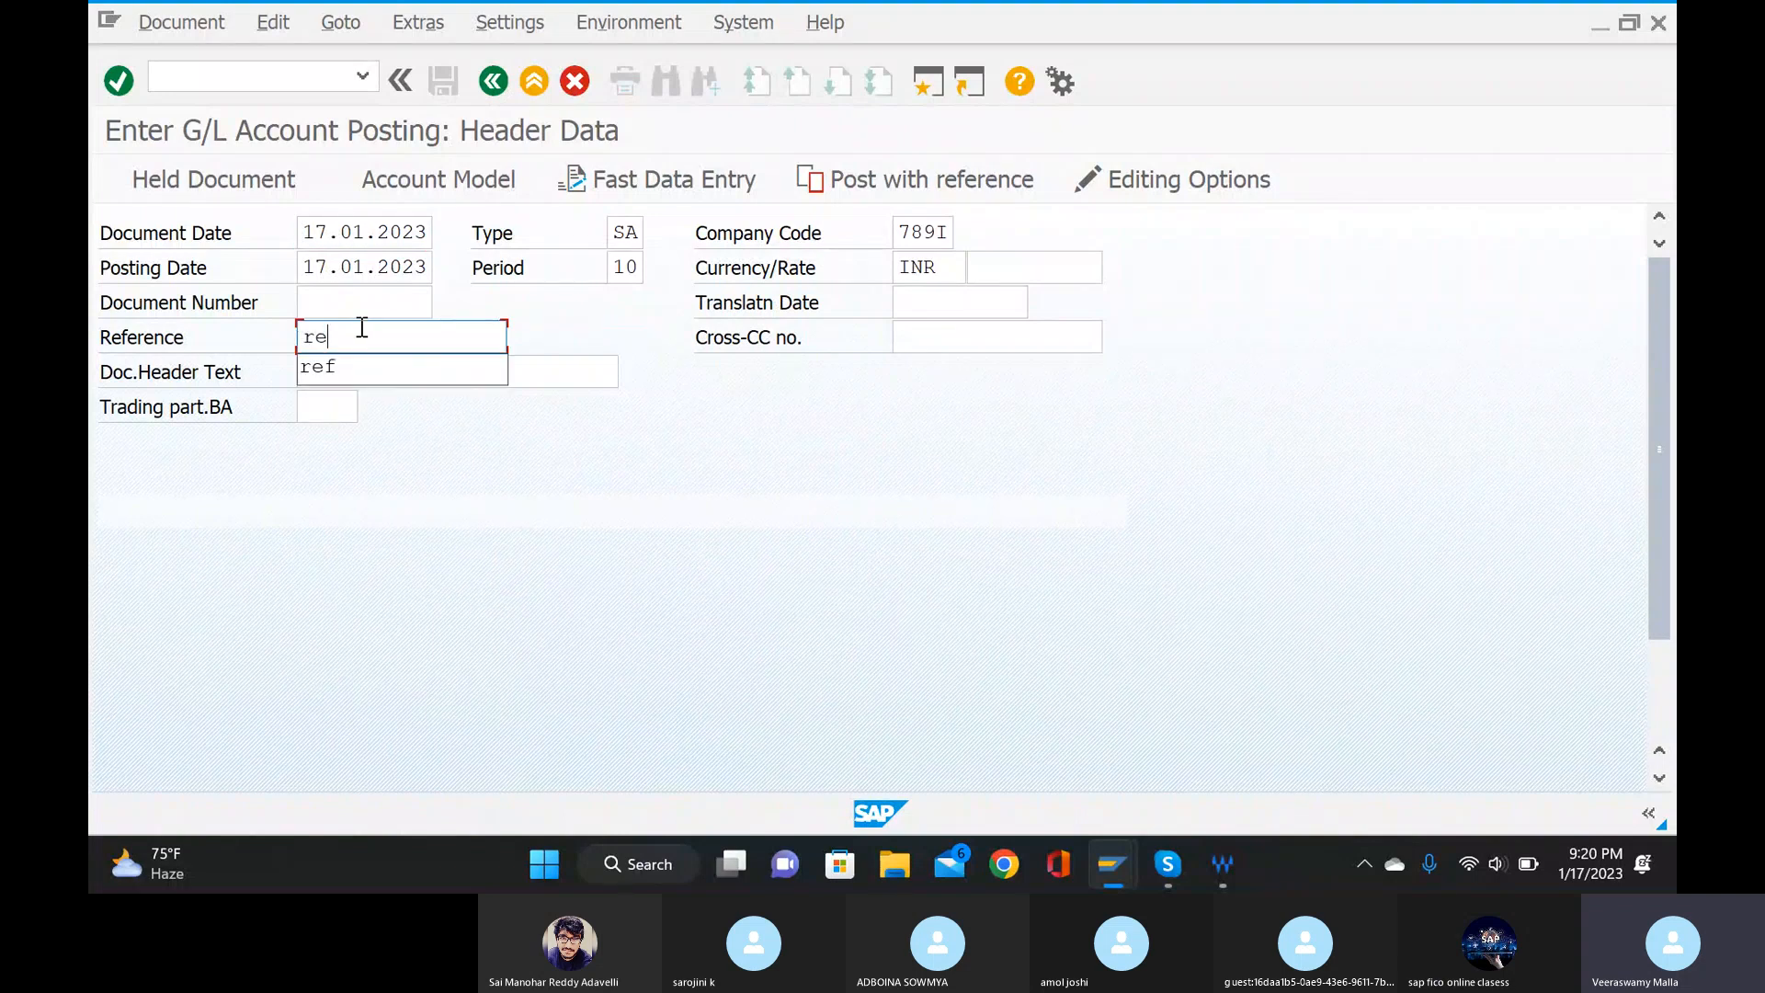
{"action": "type", "text": "f"}
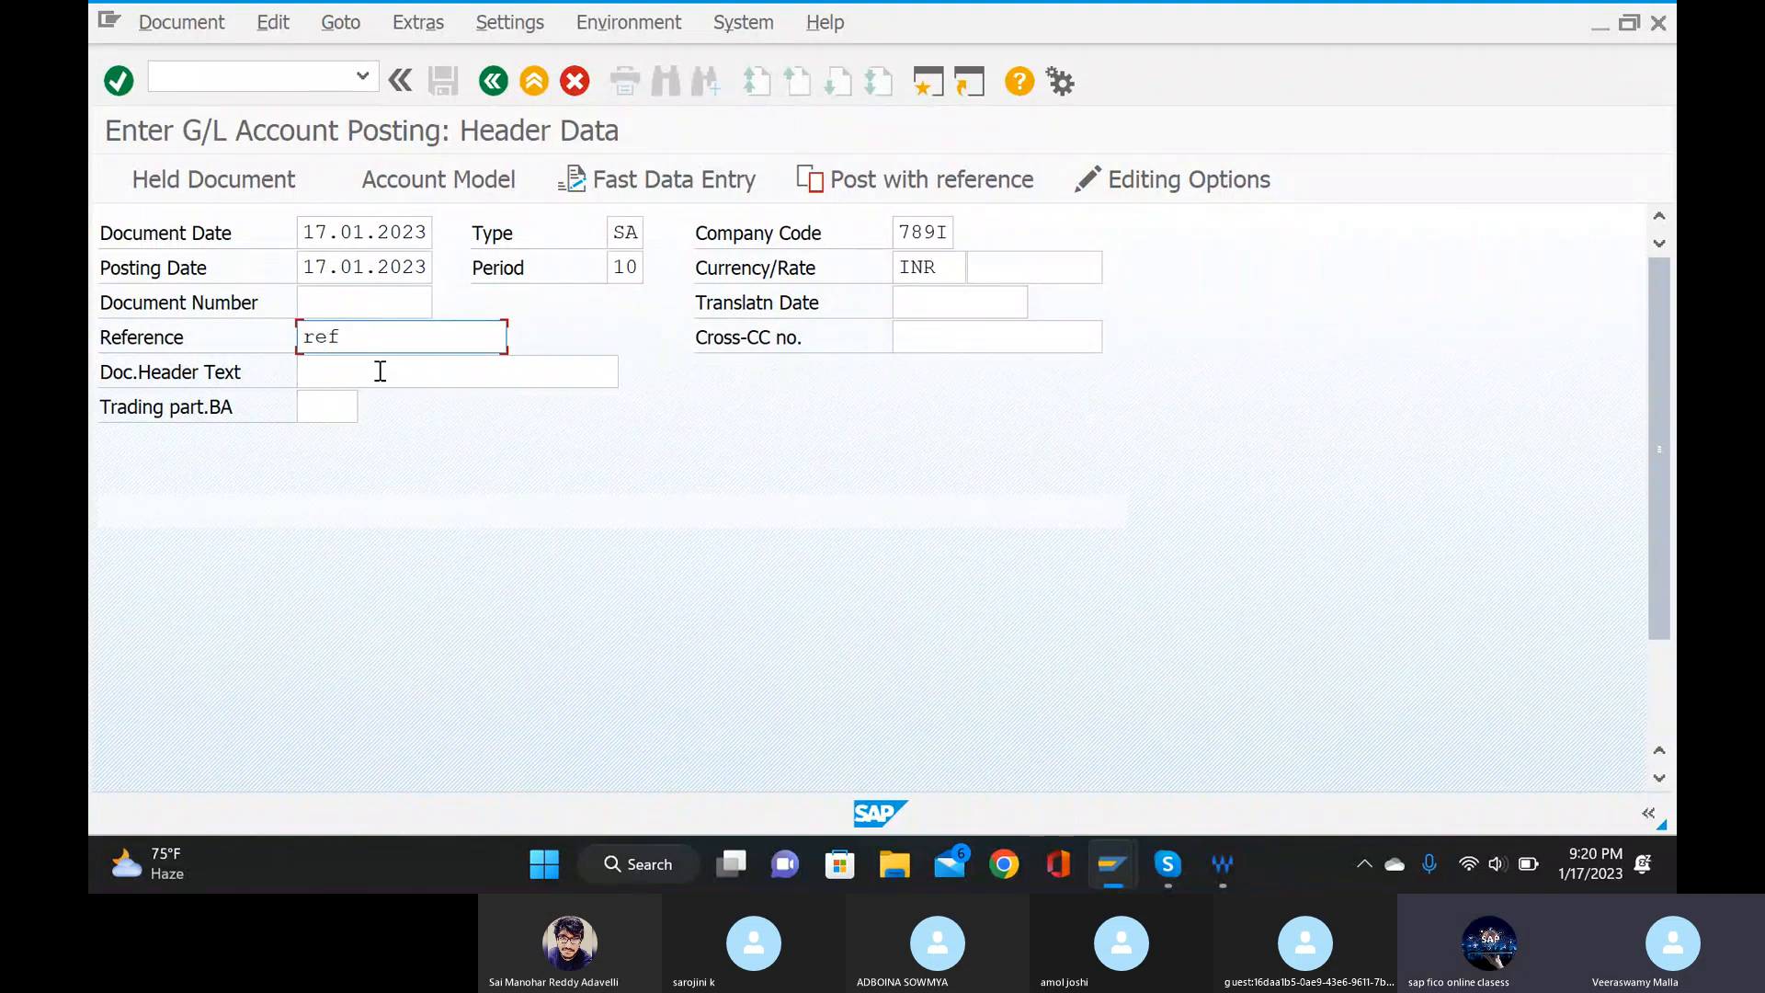
Enter "paing salary manually" as the document header text.
{"action": "left_click", "coordinate": [381, 366]}
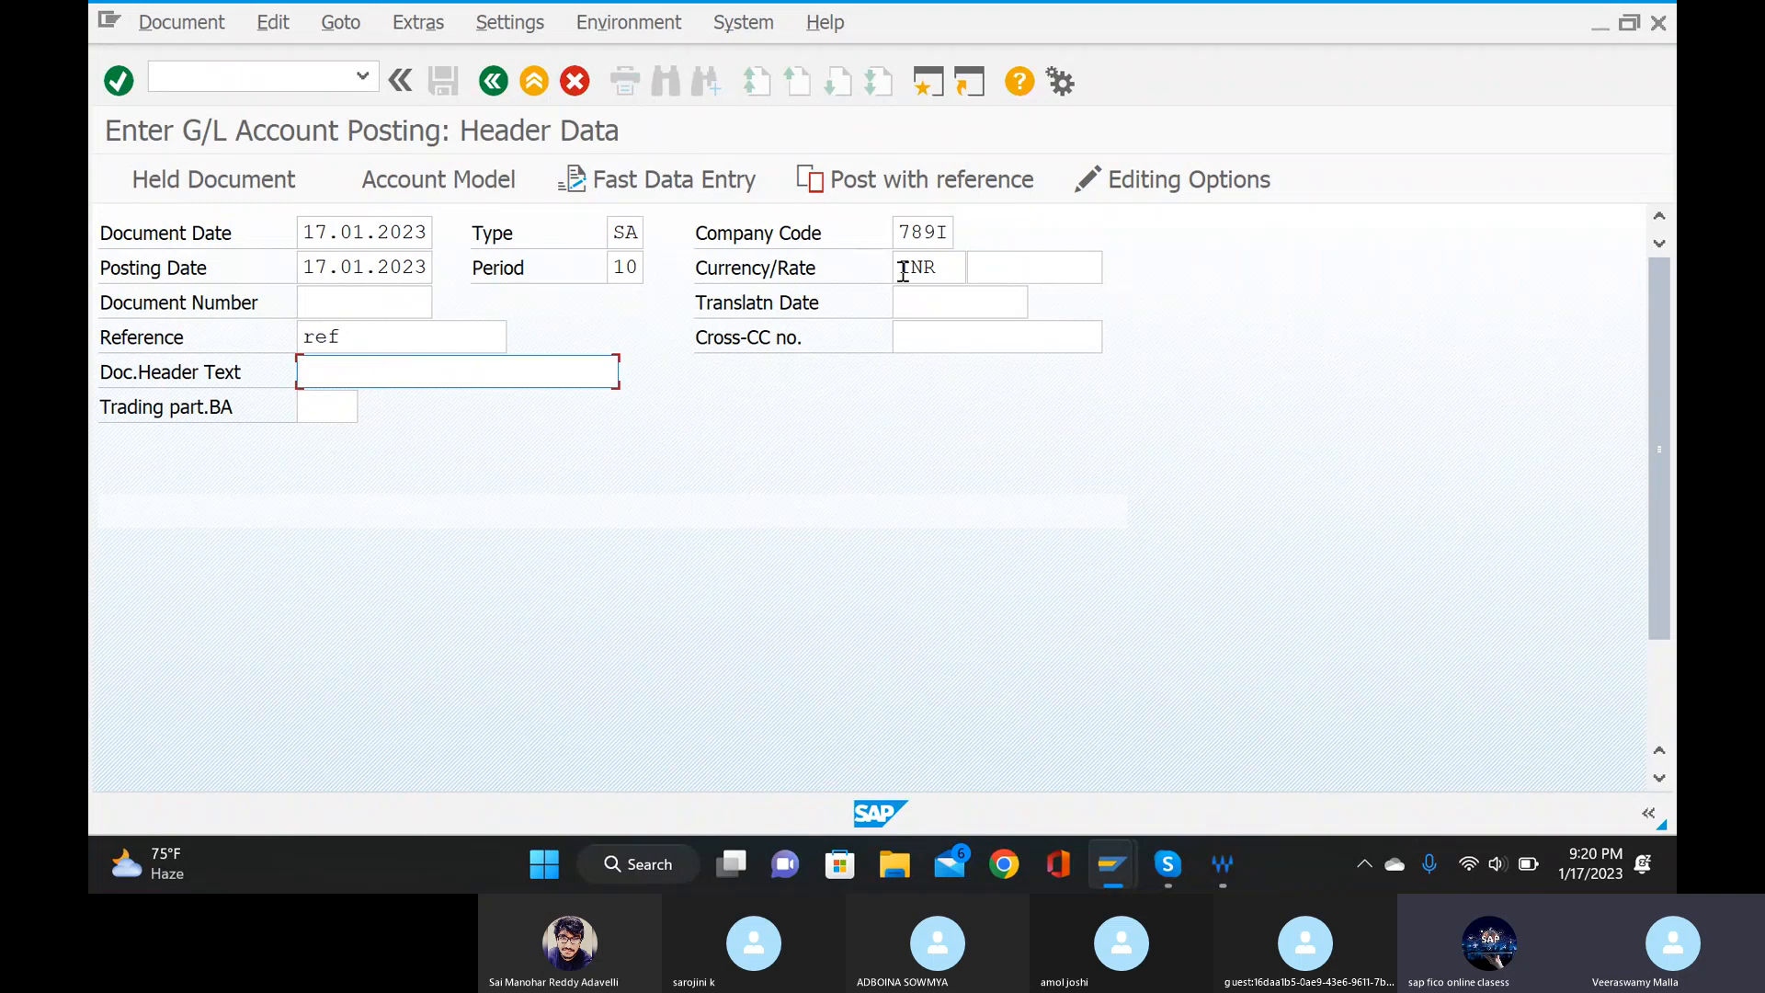
{"action": "left_click", "coordinate": [1192, 241]}
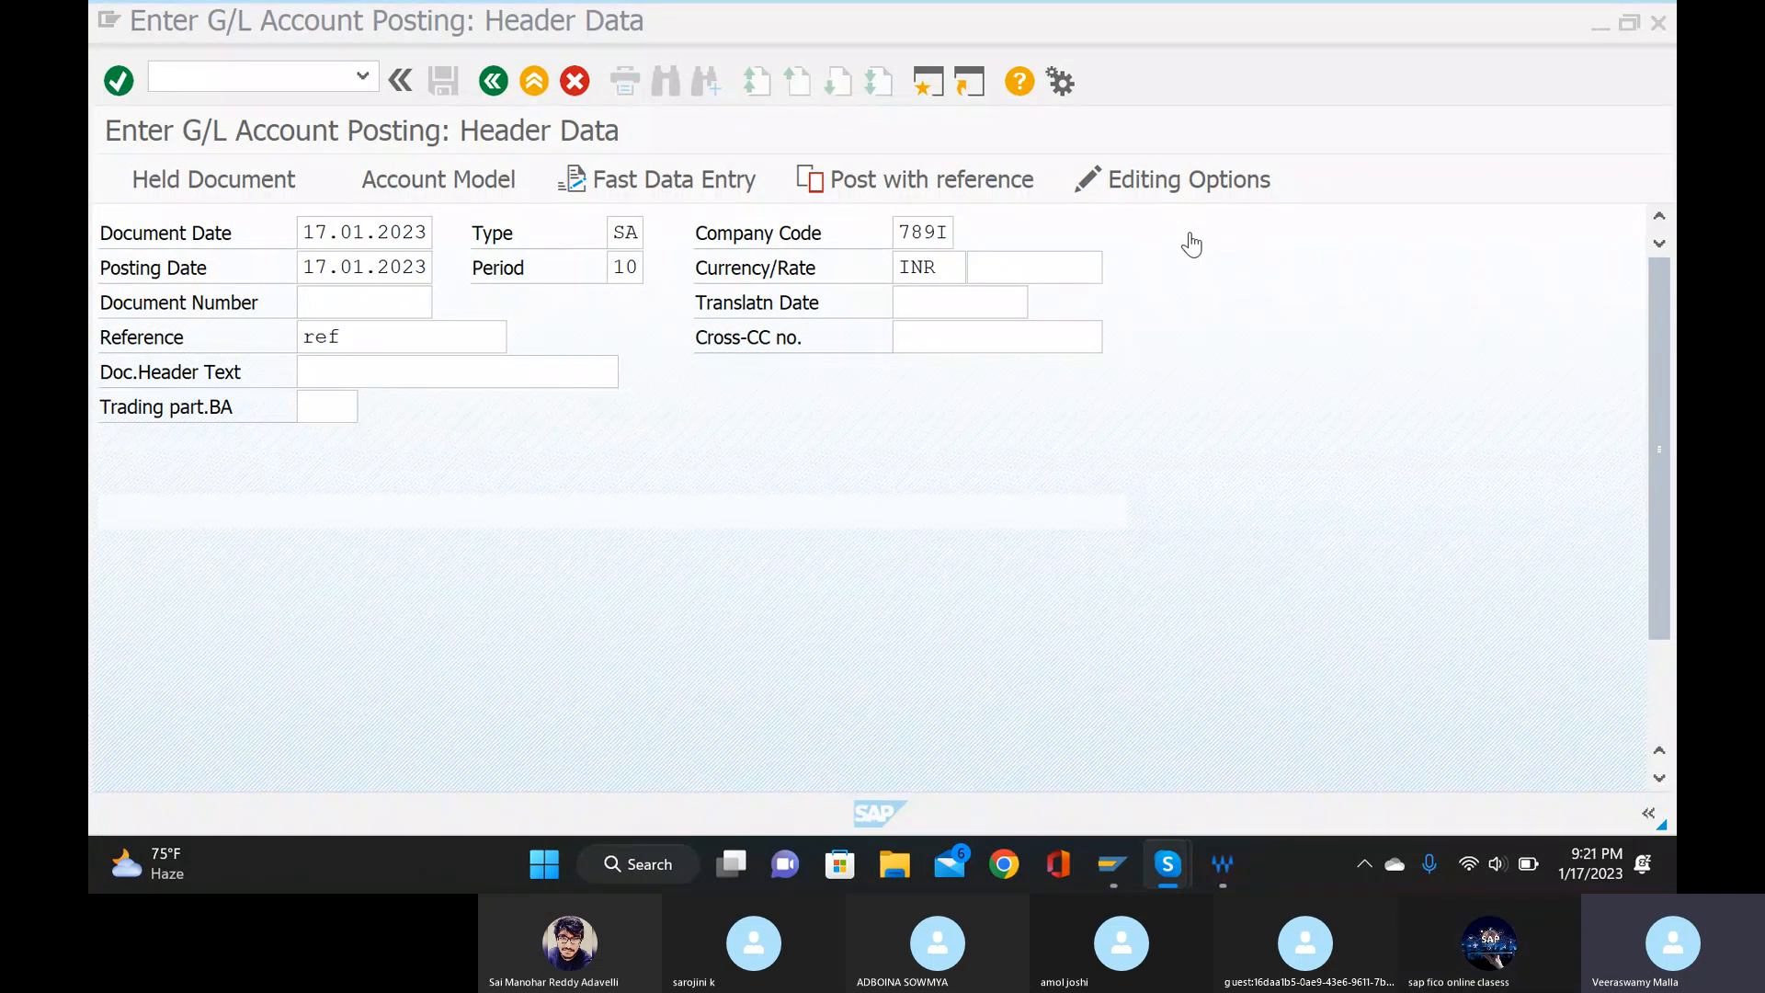
{"action": "left_click", "coordinate": [434, 359]}
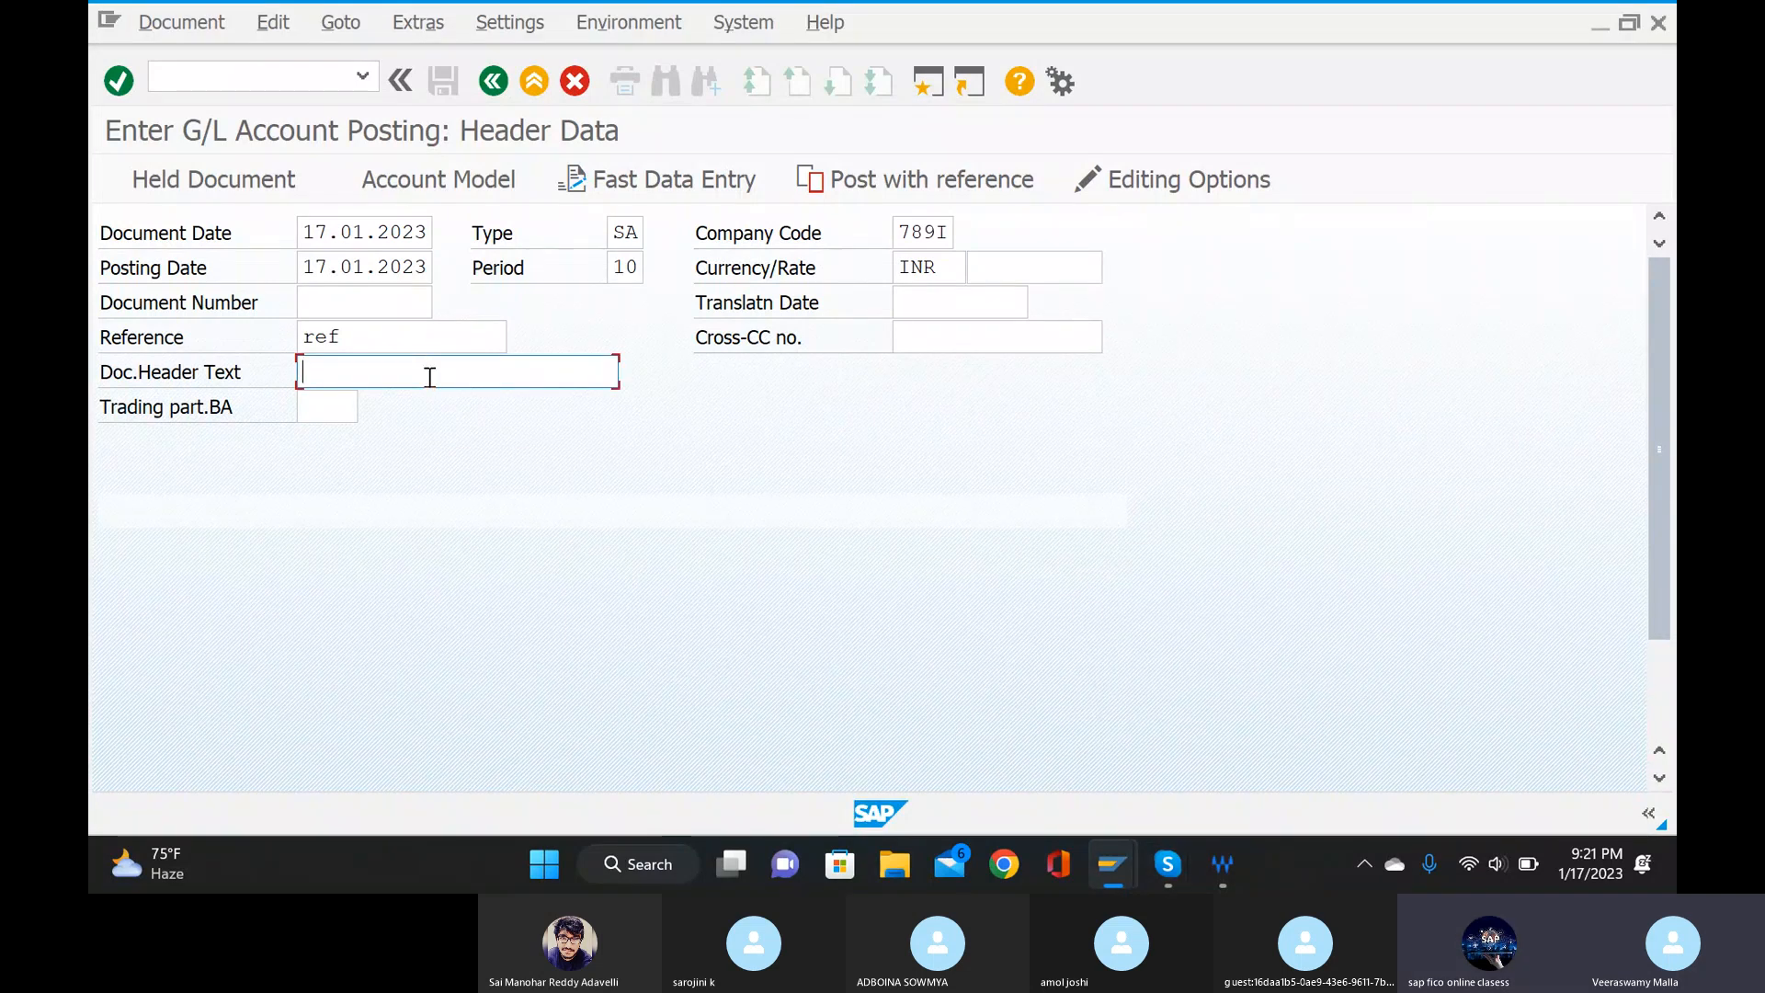
{"action": "type", "text": "paing sa"}
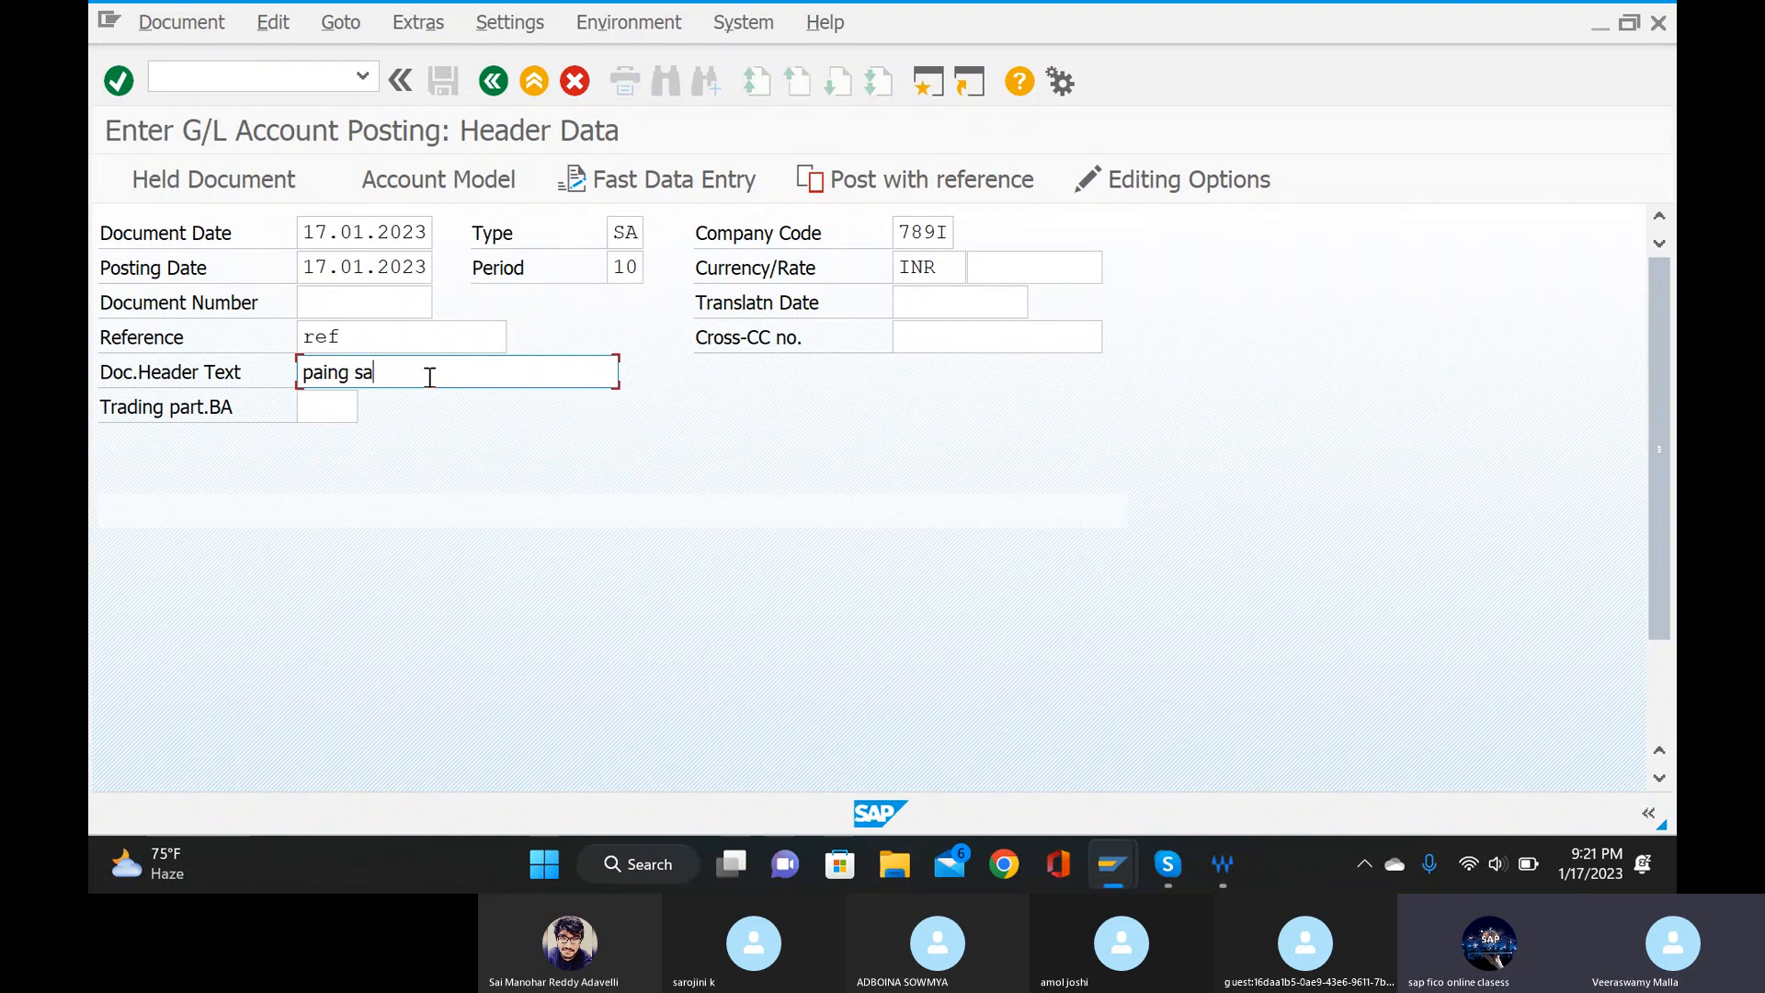
{"action": "type", "text": "lary"}
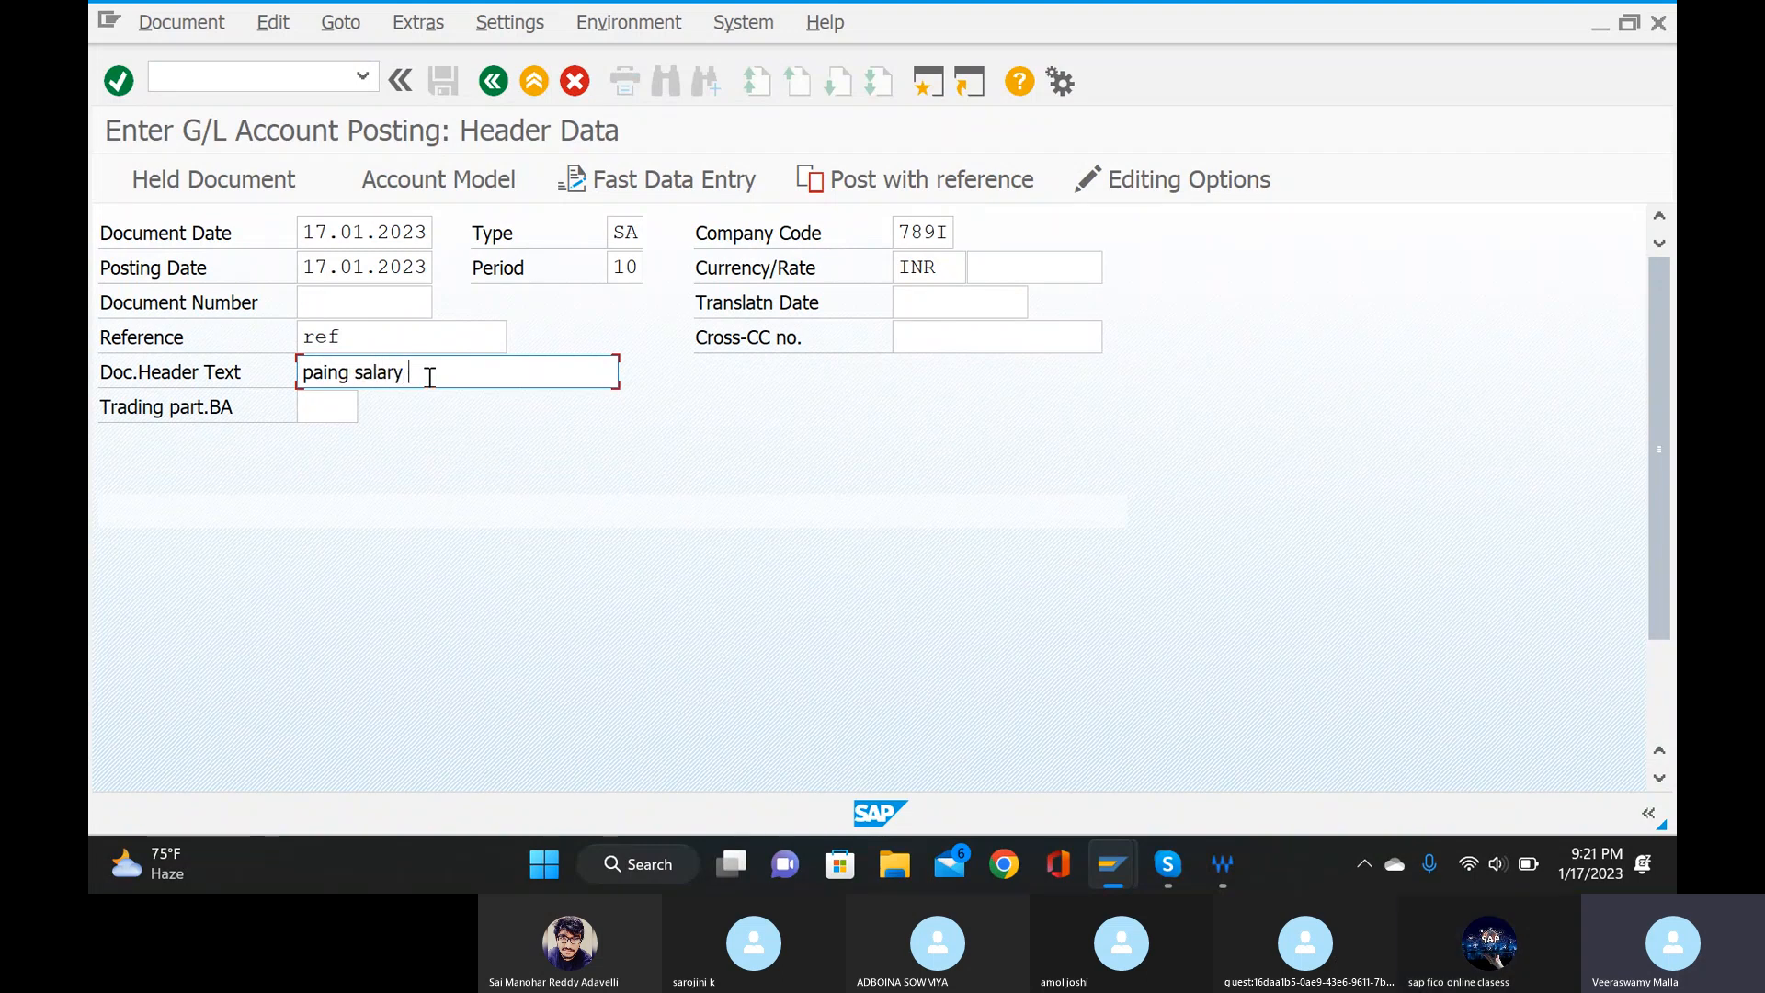
{"action": "type", "text": " mam"}
{"action": "type", "text": "ually"}
Assign the salarys account from the chart of accounts 789I search to the first line item and proceed to that item.
{"action": "scroll", "coordinate": [422, 423], "scroll_direction": "down", "scroll_amount": 5}
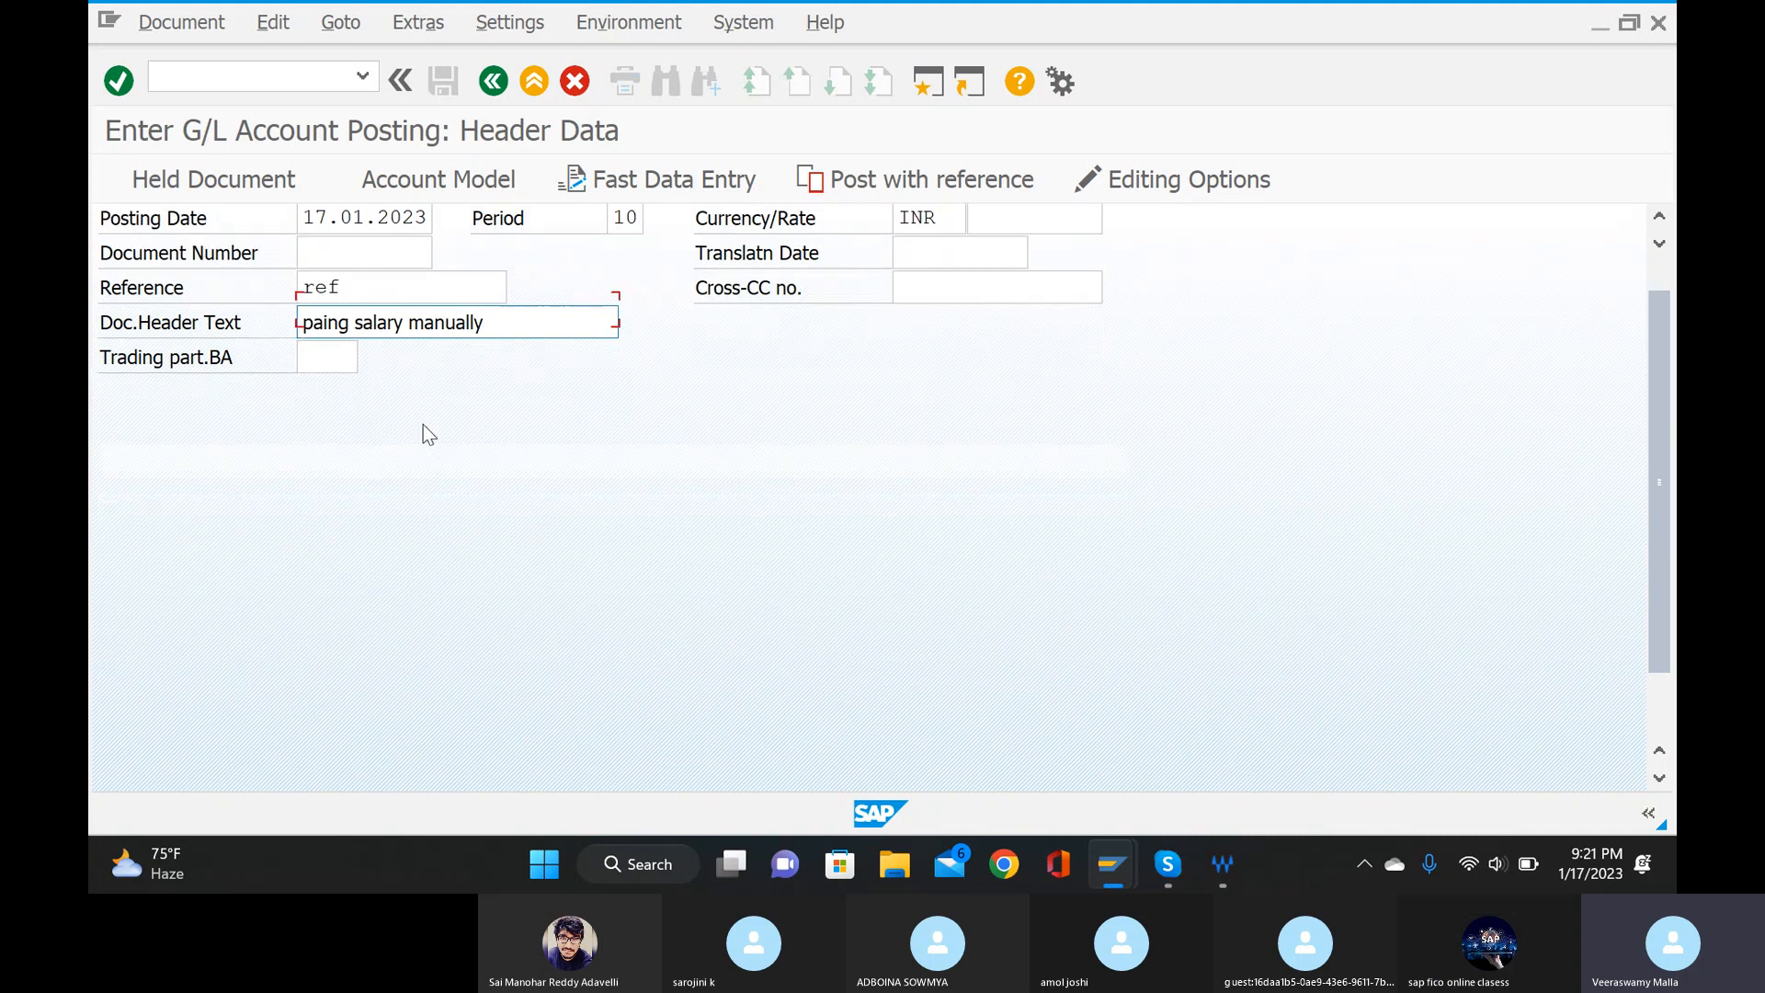
{"action": "left_click", "coordinate": [429, 753]}
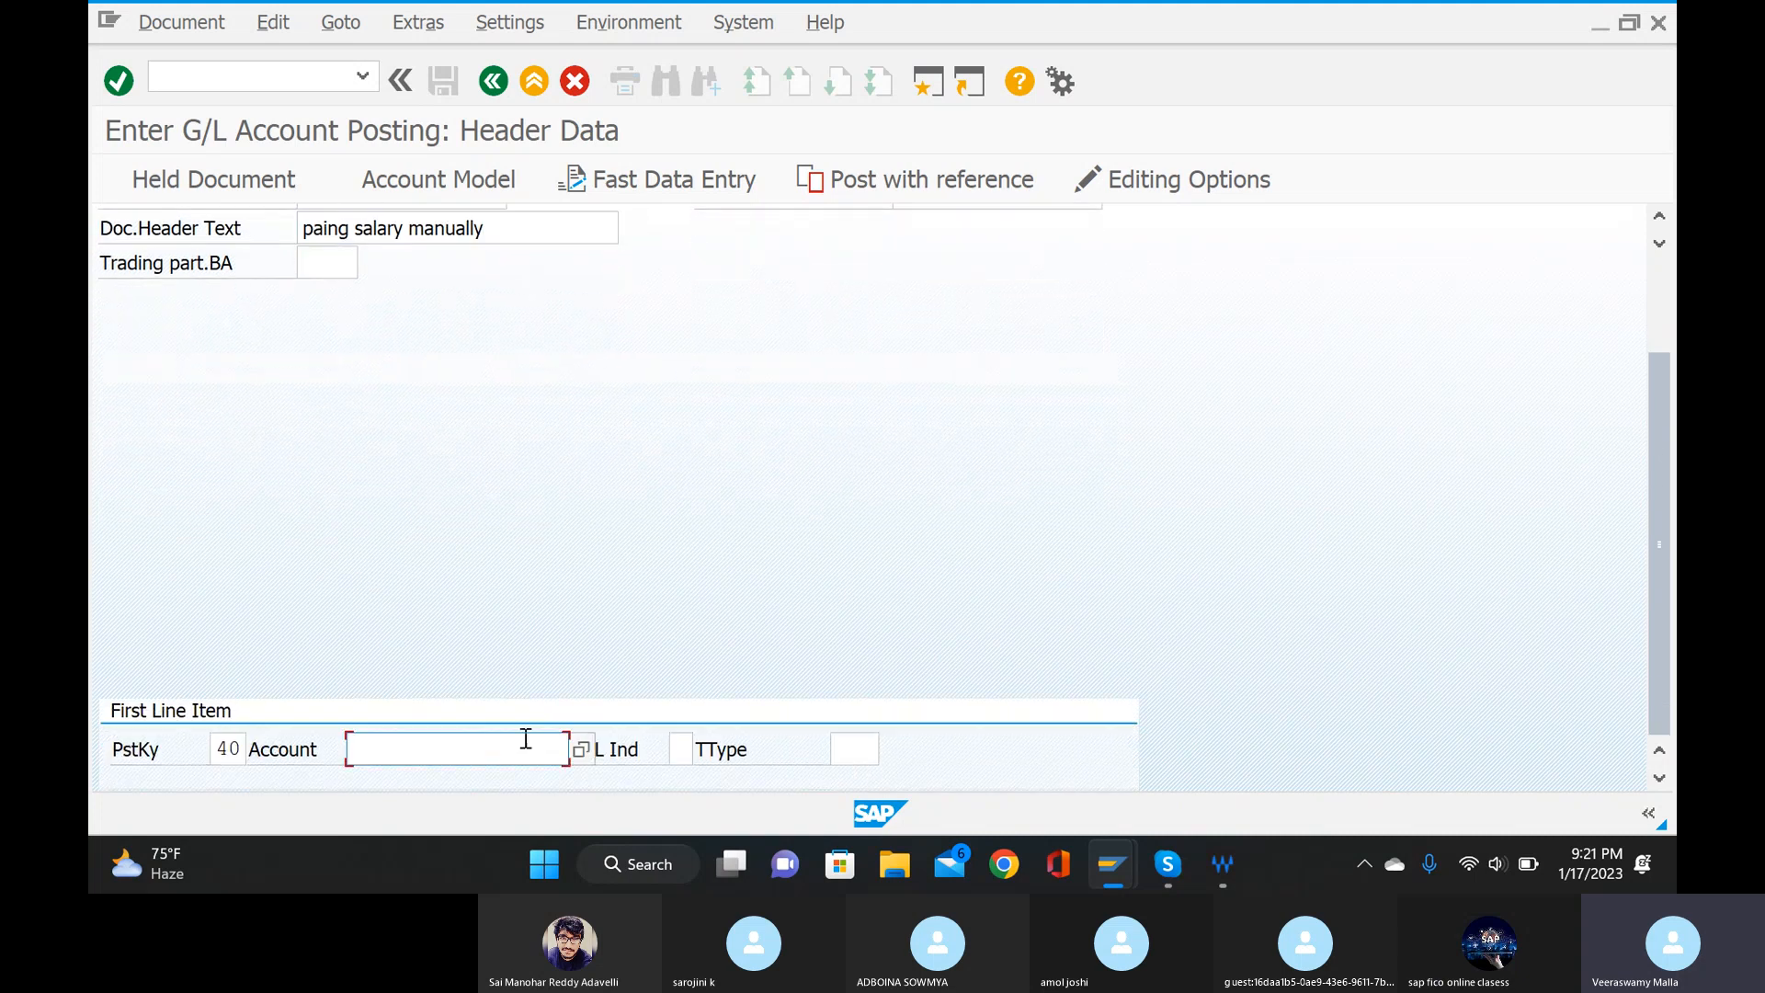
{"action": "left_click", "coordinate": [587, 753]}
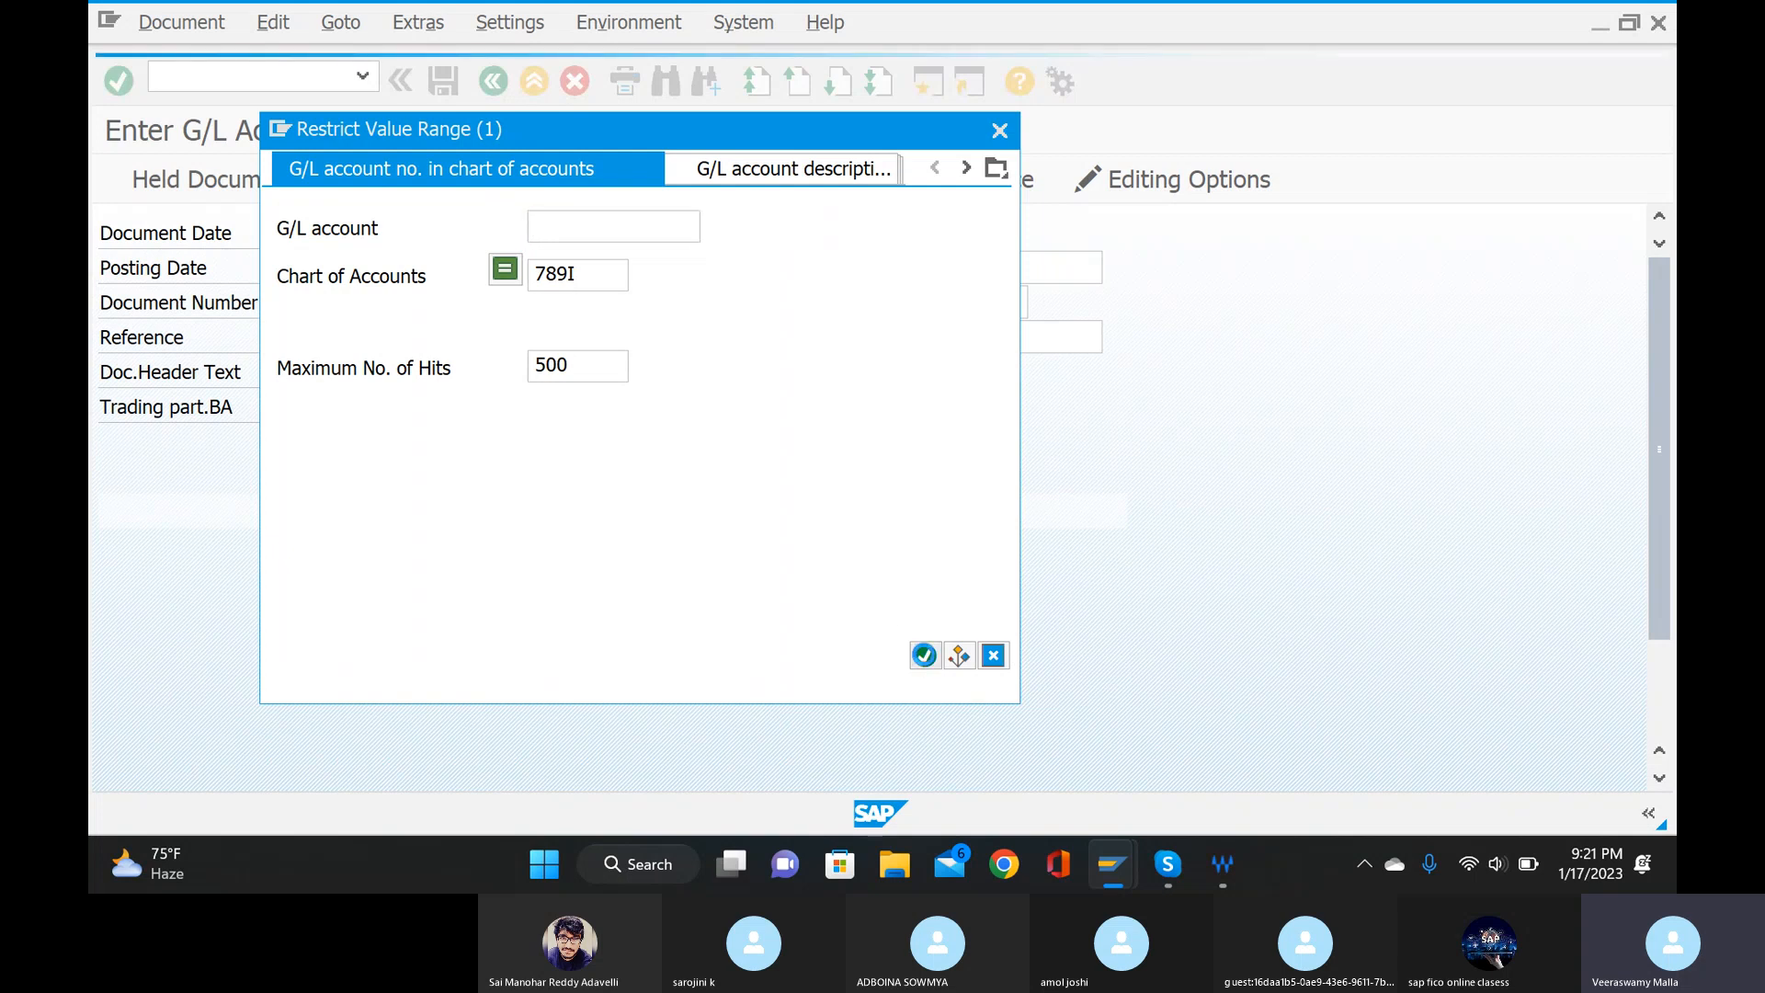
{"action": "left_click", "coordinate": [924, 655]}
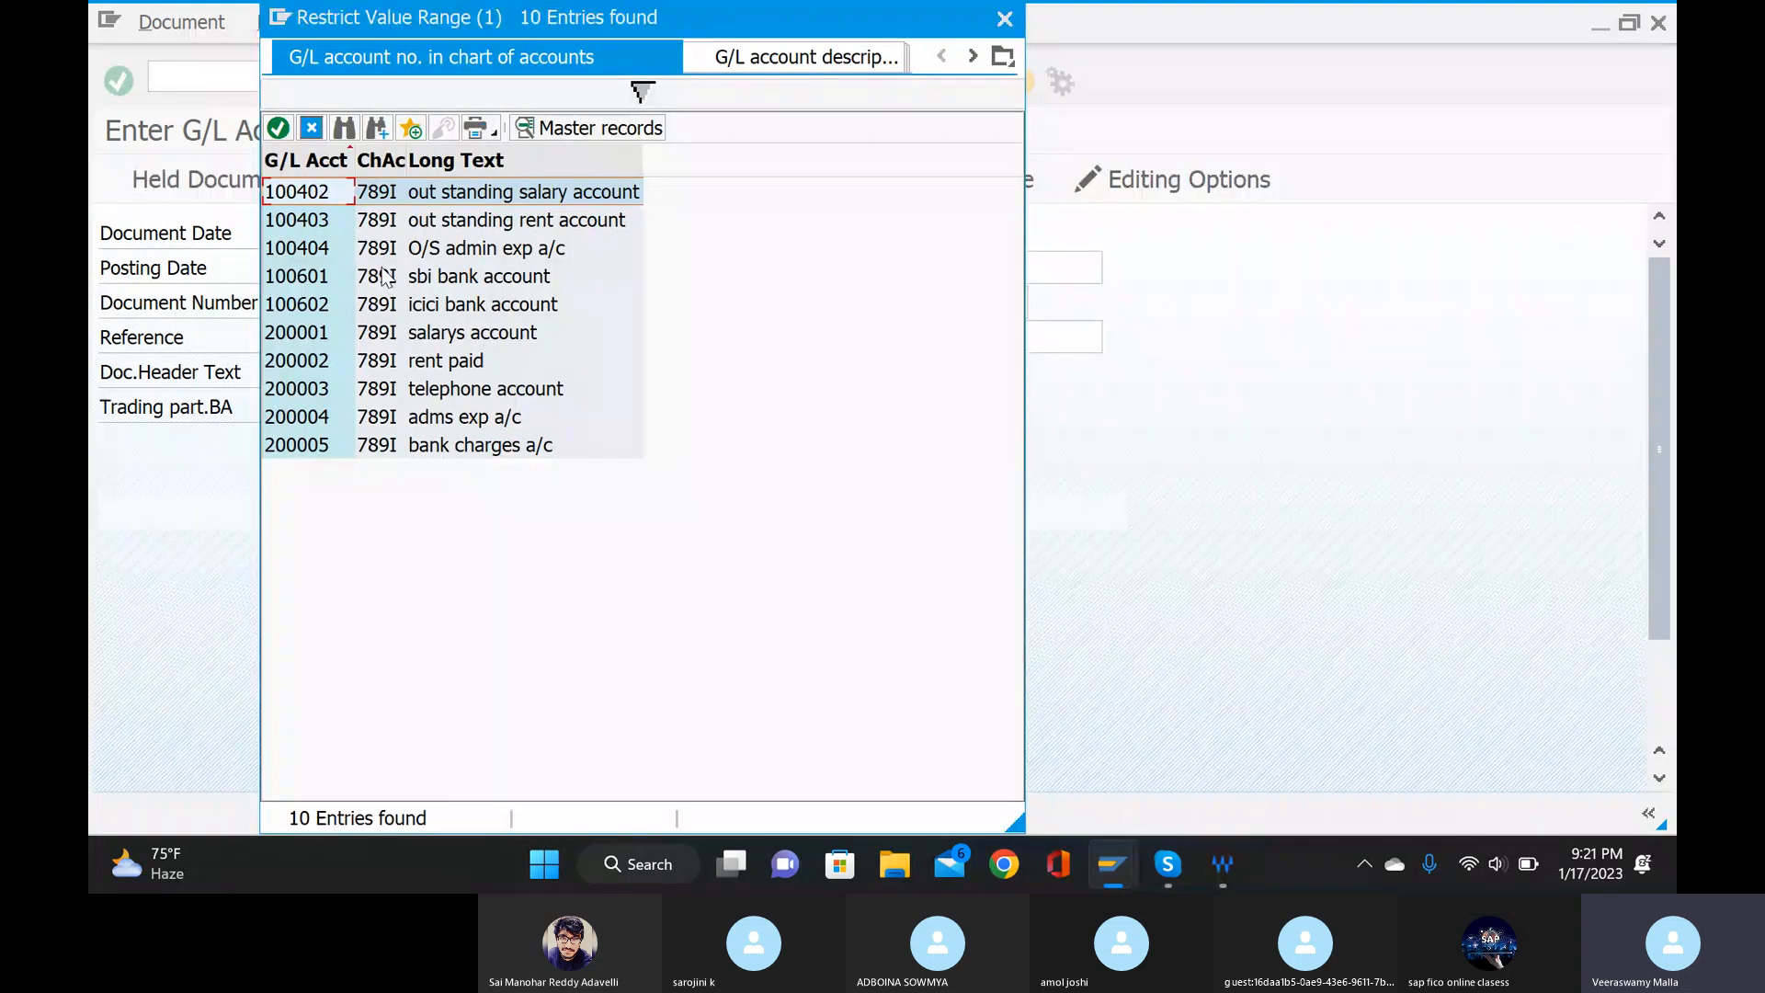
{"action": "double_click", "coordinate": [437, 334]}
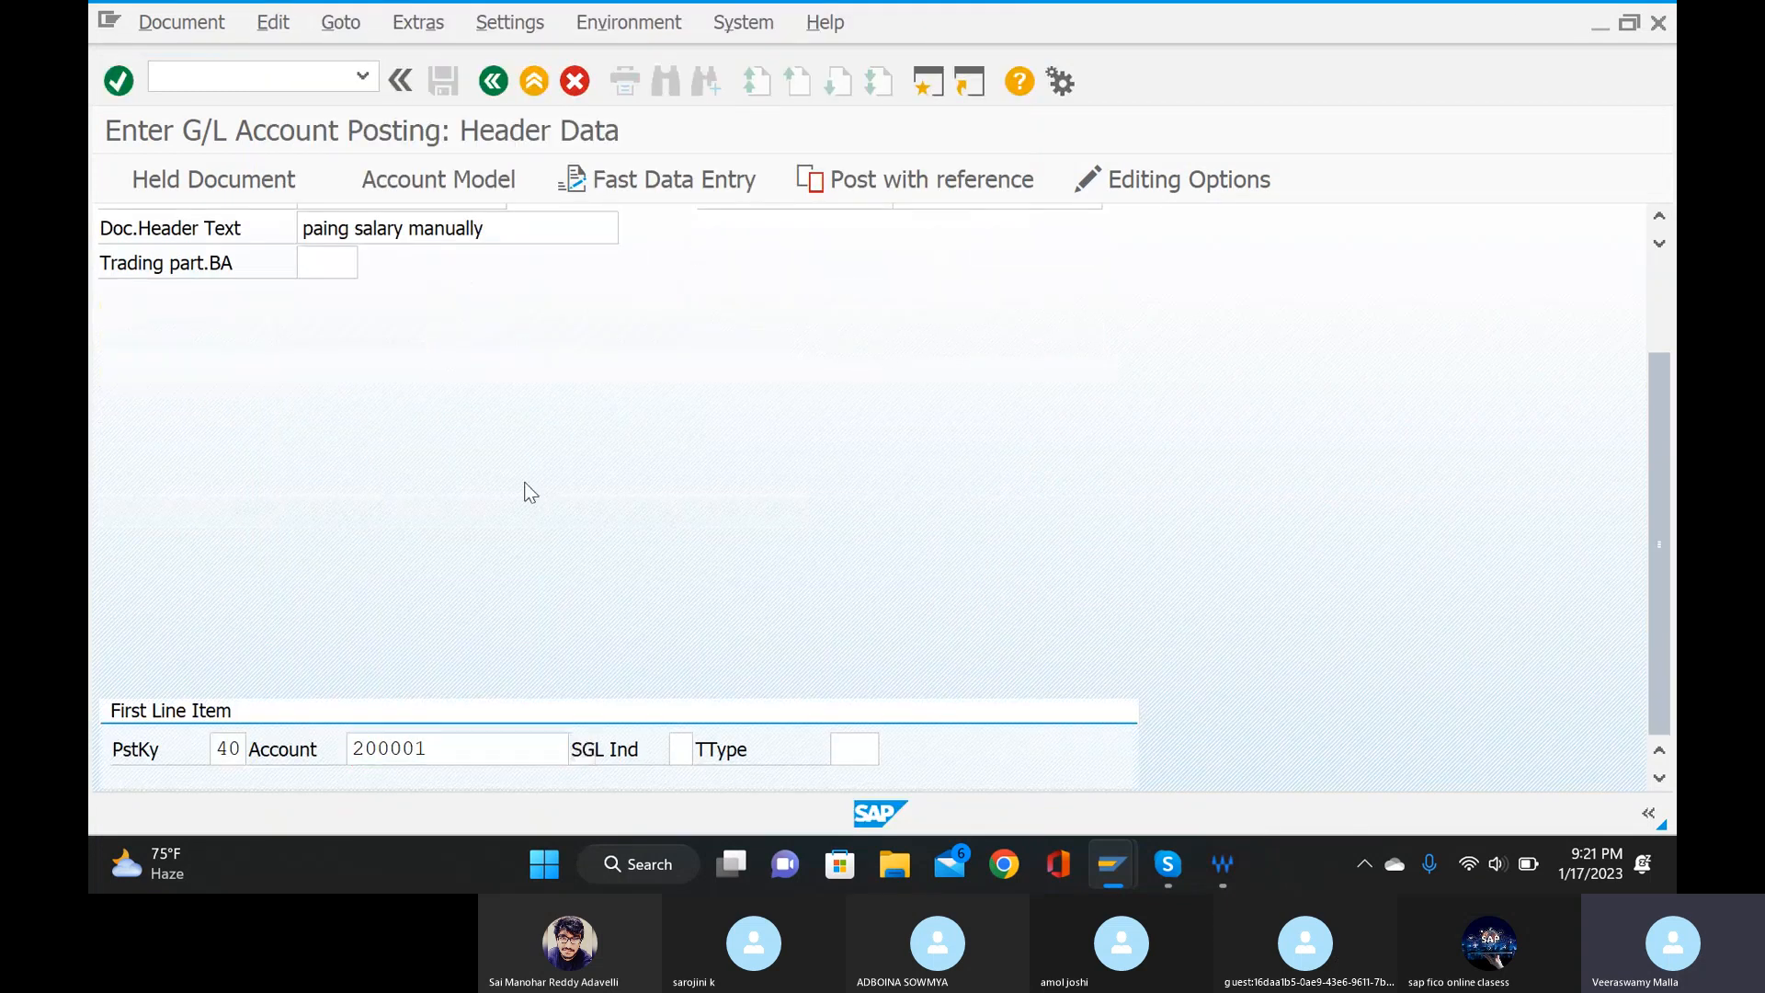
{"action": "key", "text": "Return"}
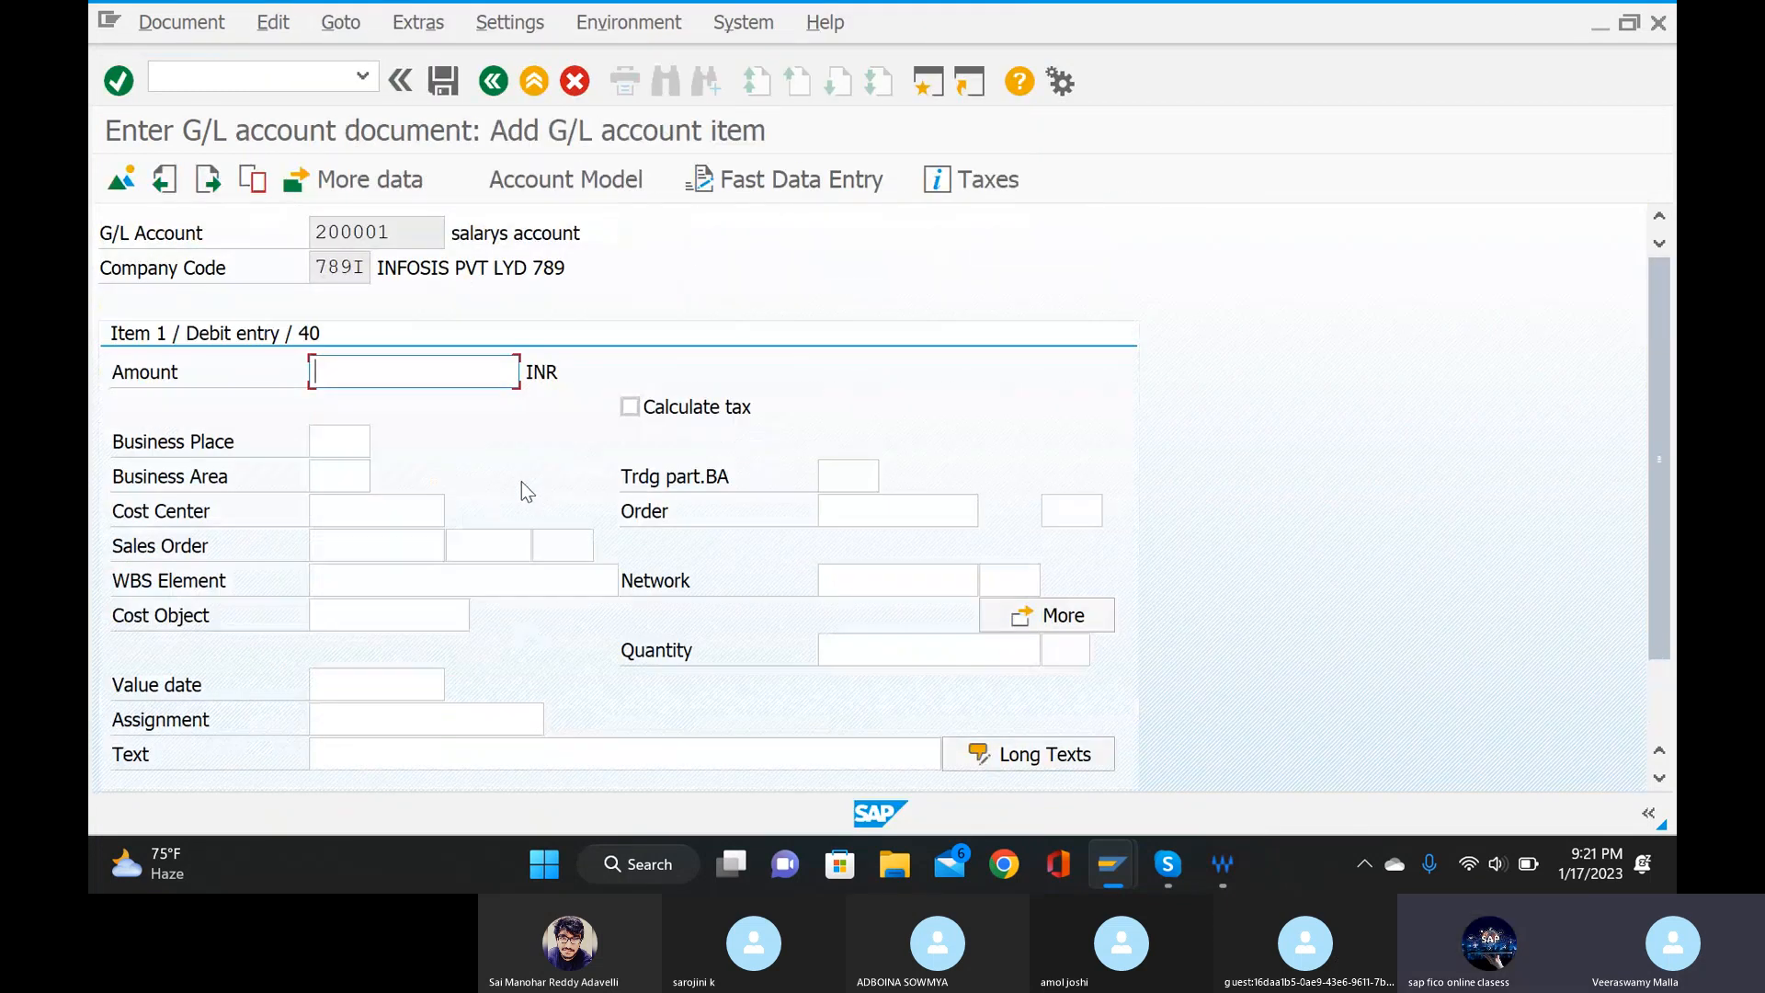
Set the salary debit item's amount to 1000 INR and its business area to 789I.
{"action": "type", "text": "1000"}
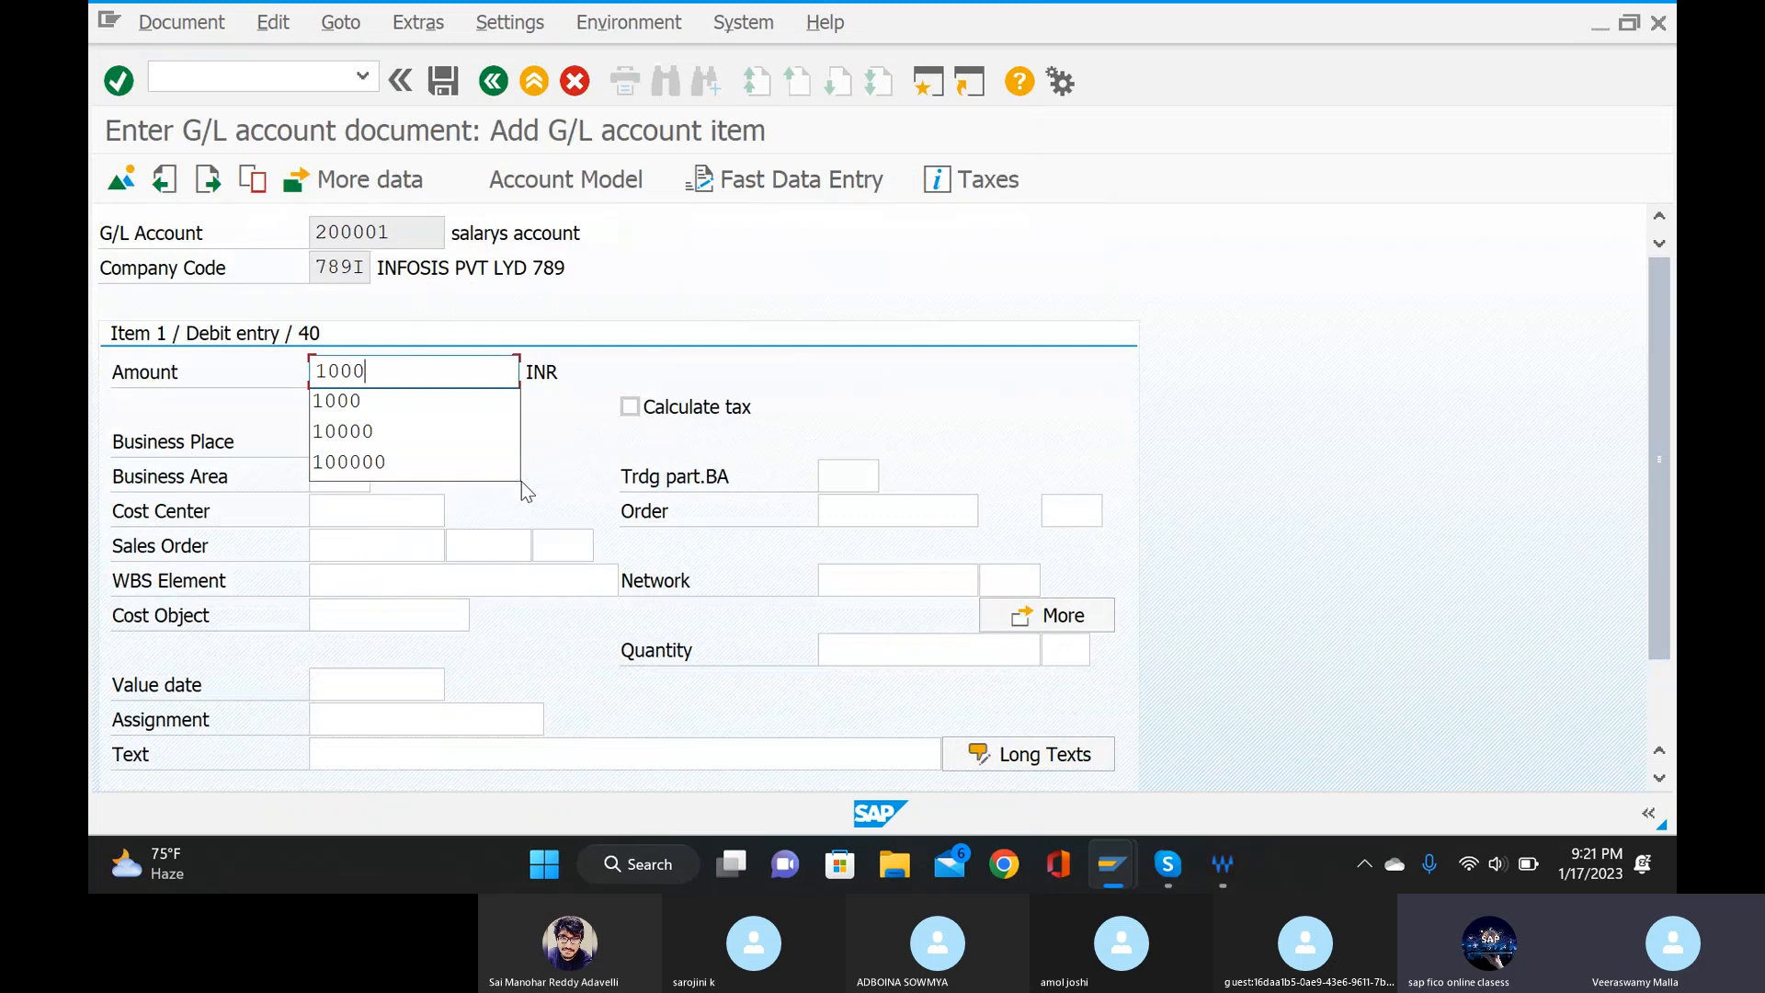
{"action": "left_click", "coordinate": [388, 399]}
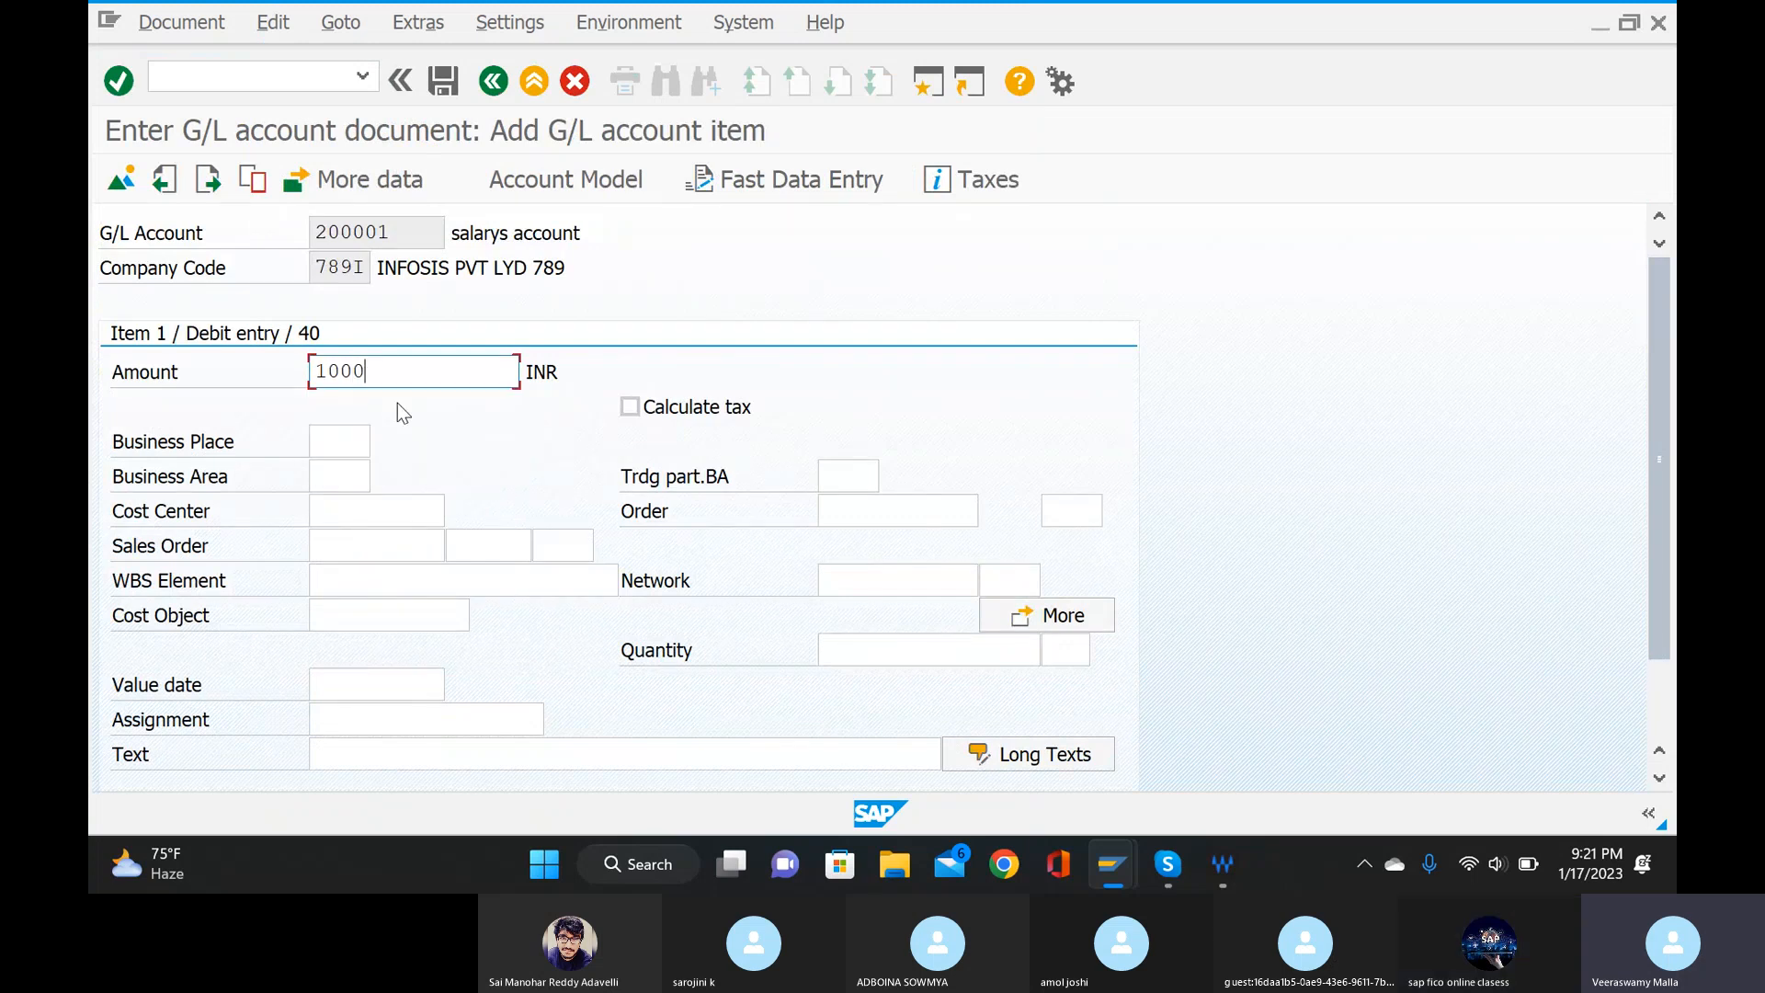
{"action": "left_click", "coordinate": [337, 470]}
{"action": "type", "text": "78"}
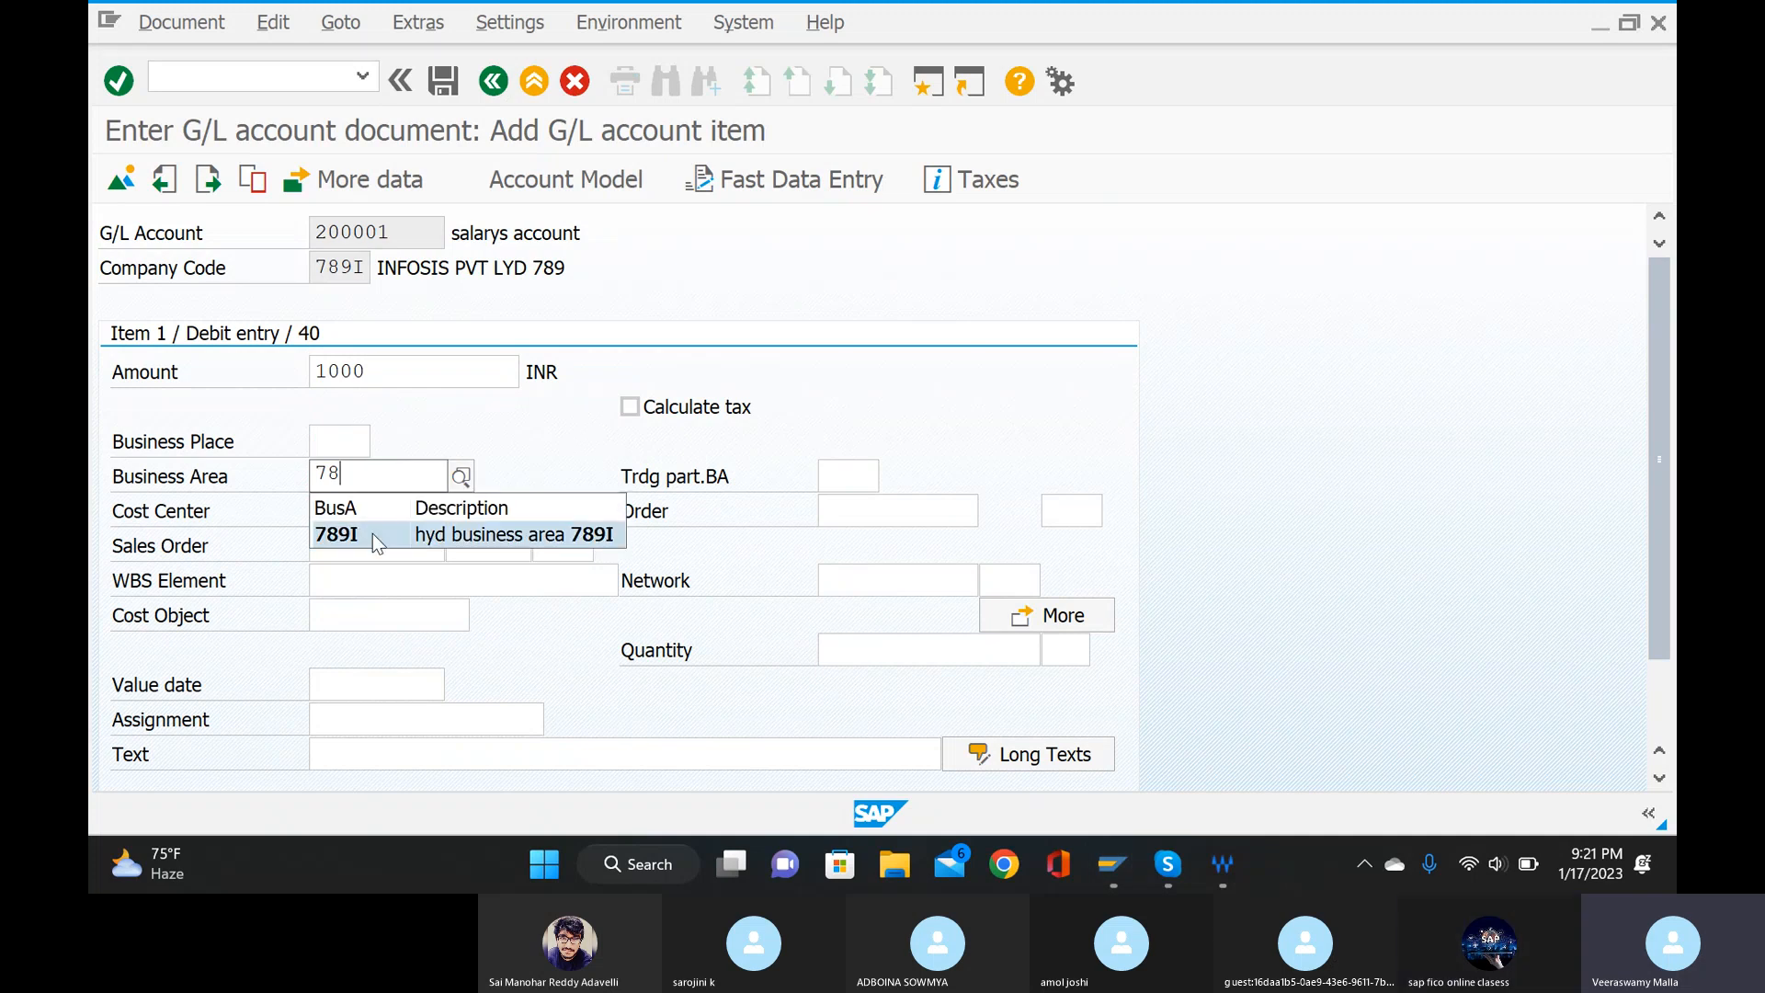
{"action": "left_click", "coordinate": [372, 532]}
{"action": "scroll", "coordinate": [379, 694], "scroll_direction": "down", "scroll_amount": 2}
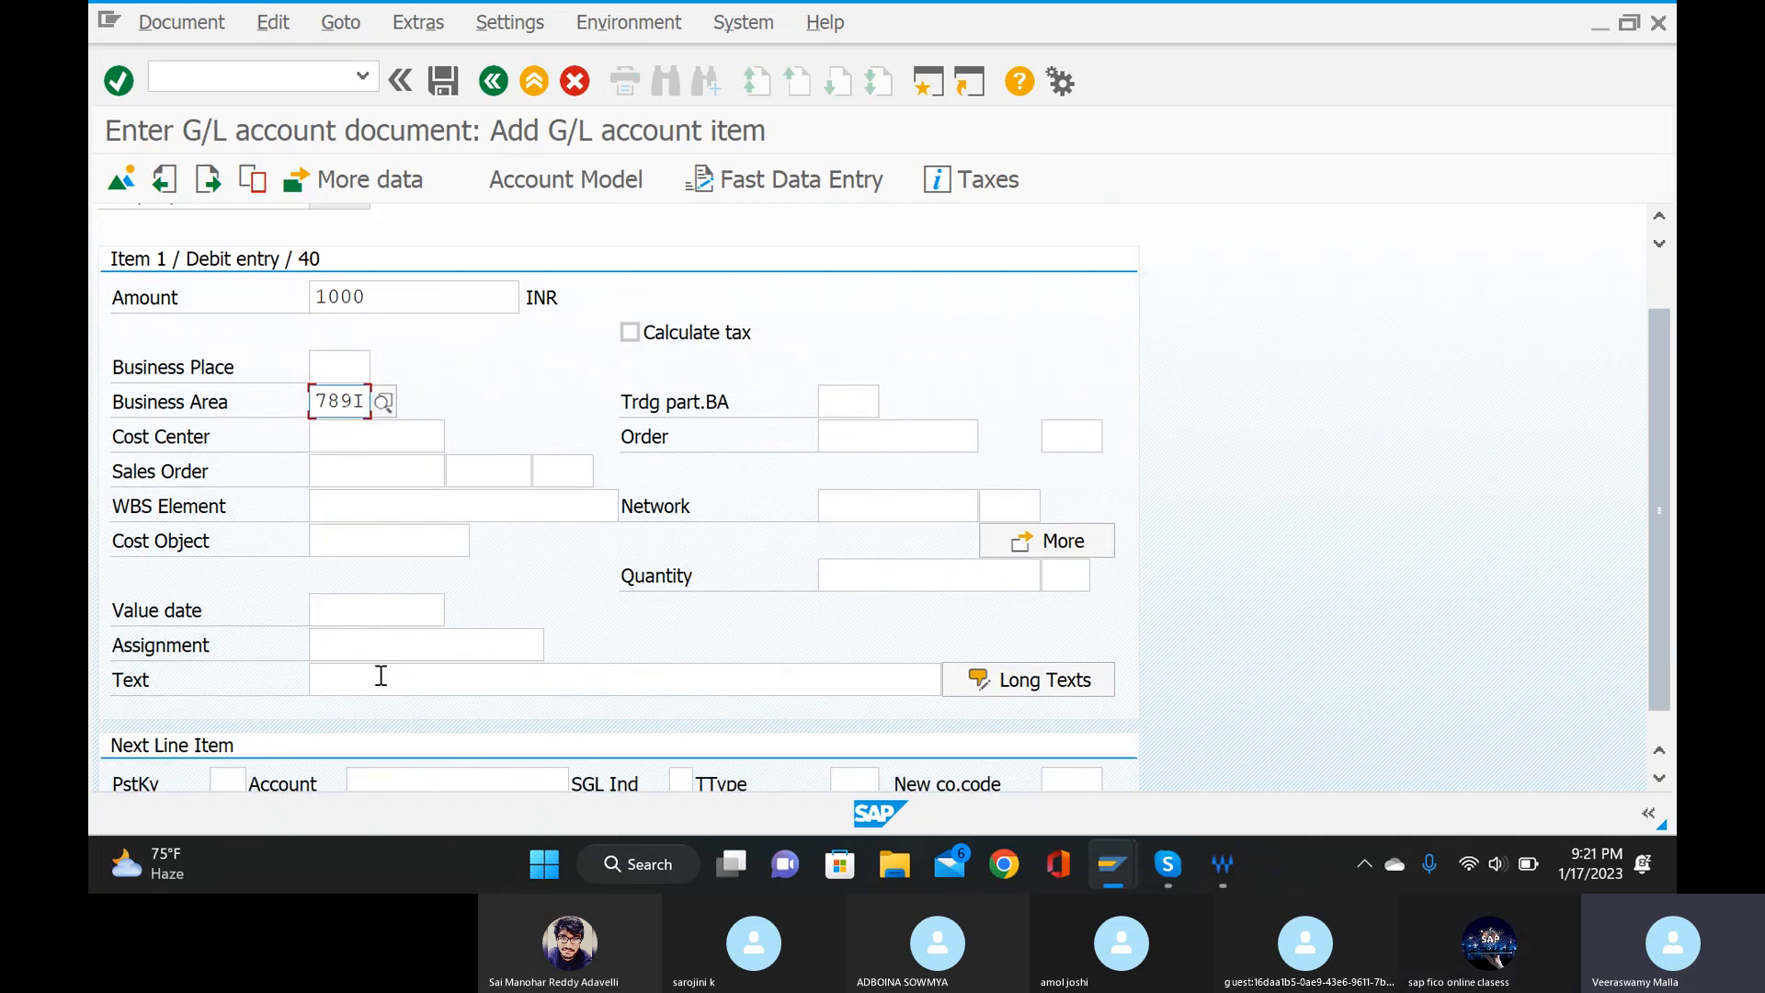
Set the salary debit item's value date to 17.01.2023 and its text to "paing salary manually".
{"action": "left_click", "coordinate": [380, 606]}
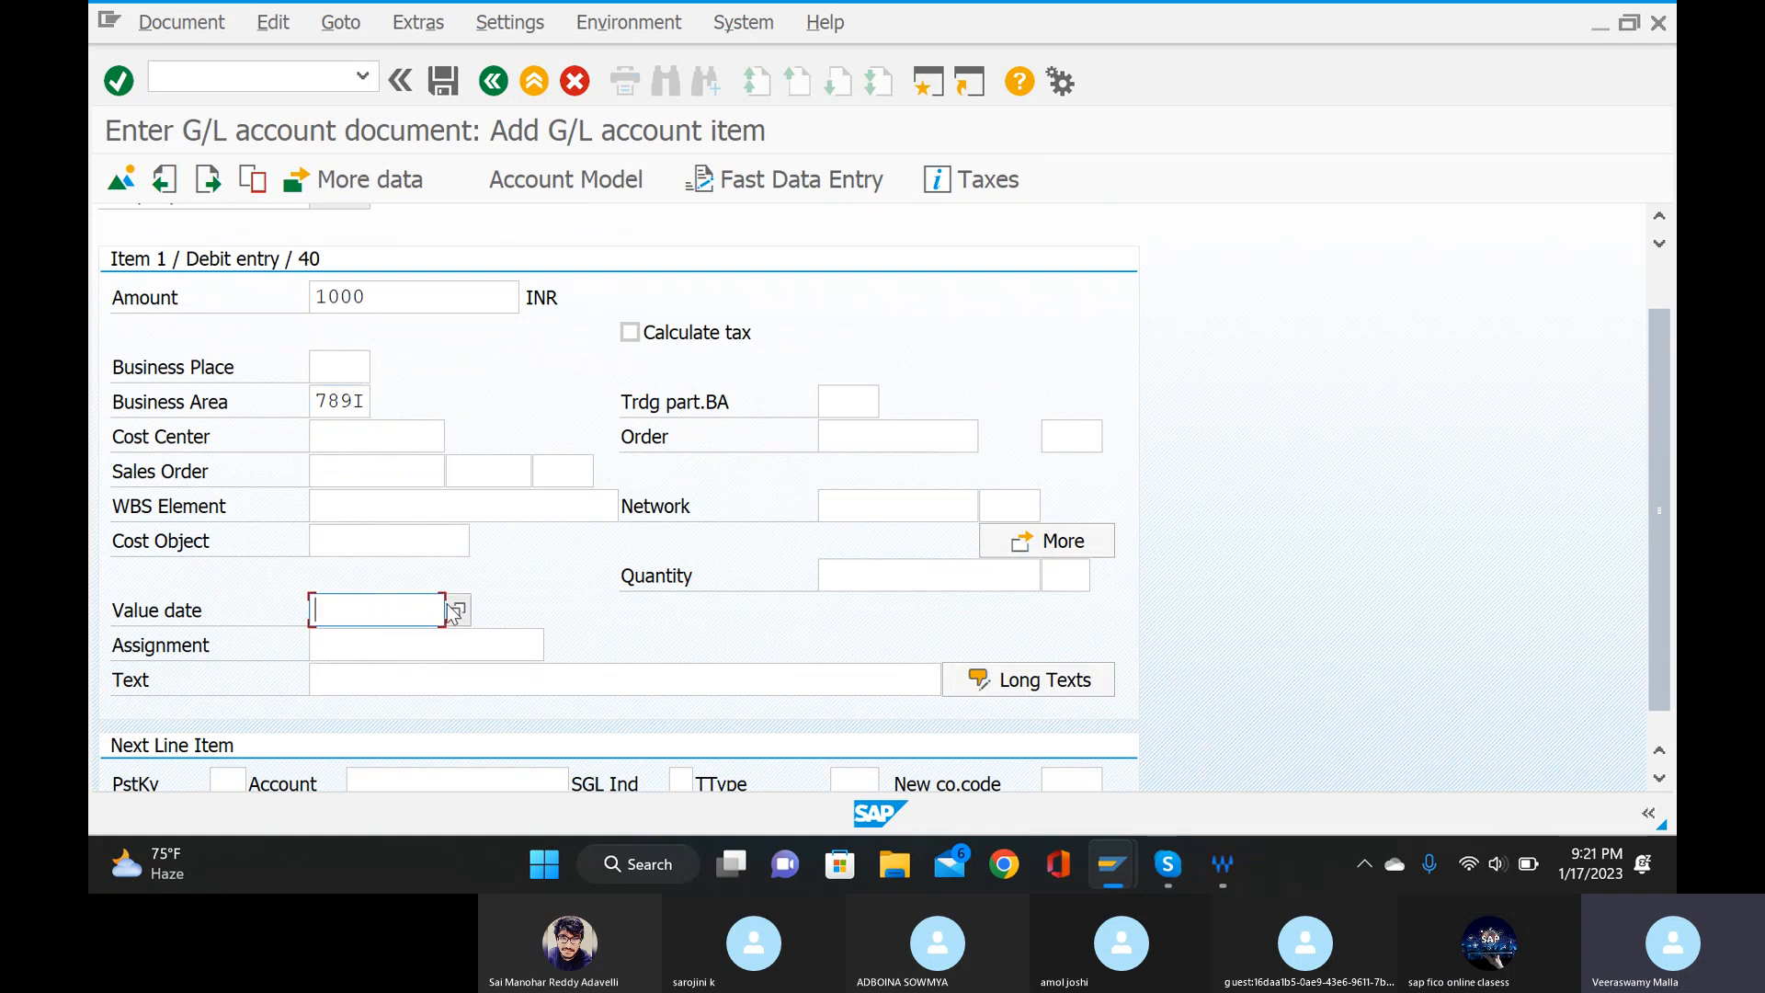
{"action": "type", "text": "17"}
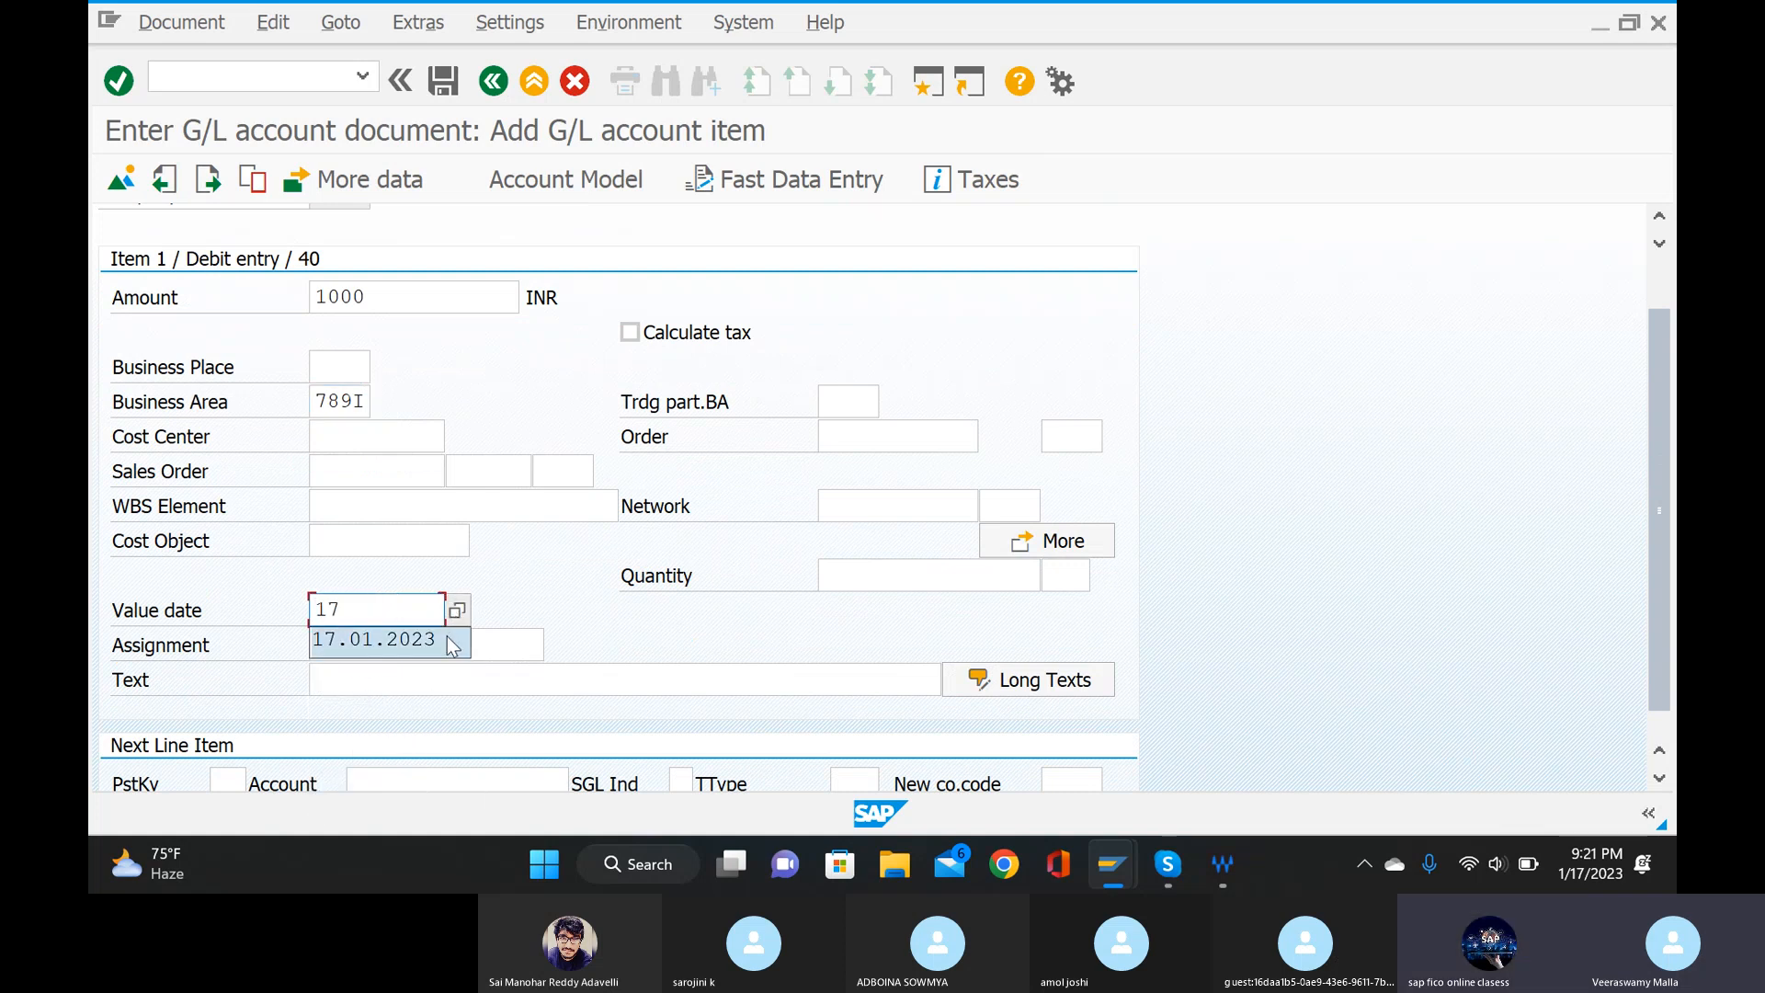
{"action": "left_click", "coordinate": [438, 647]}
{"action": "left_click", "coordinate": [428, 675]}
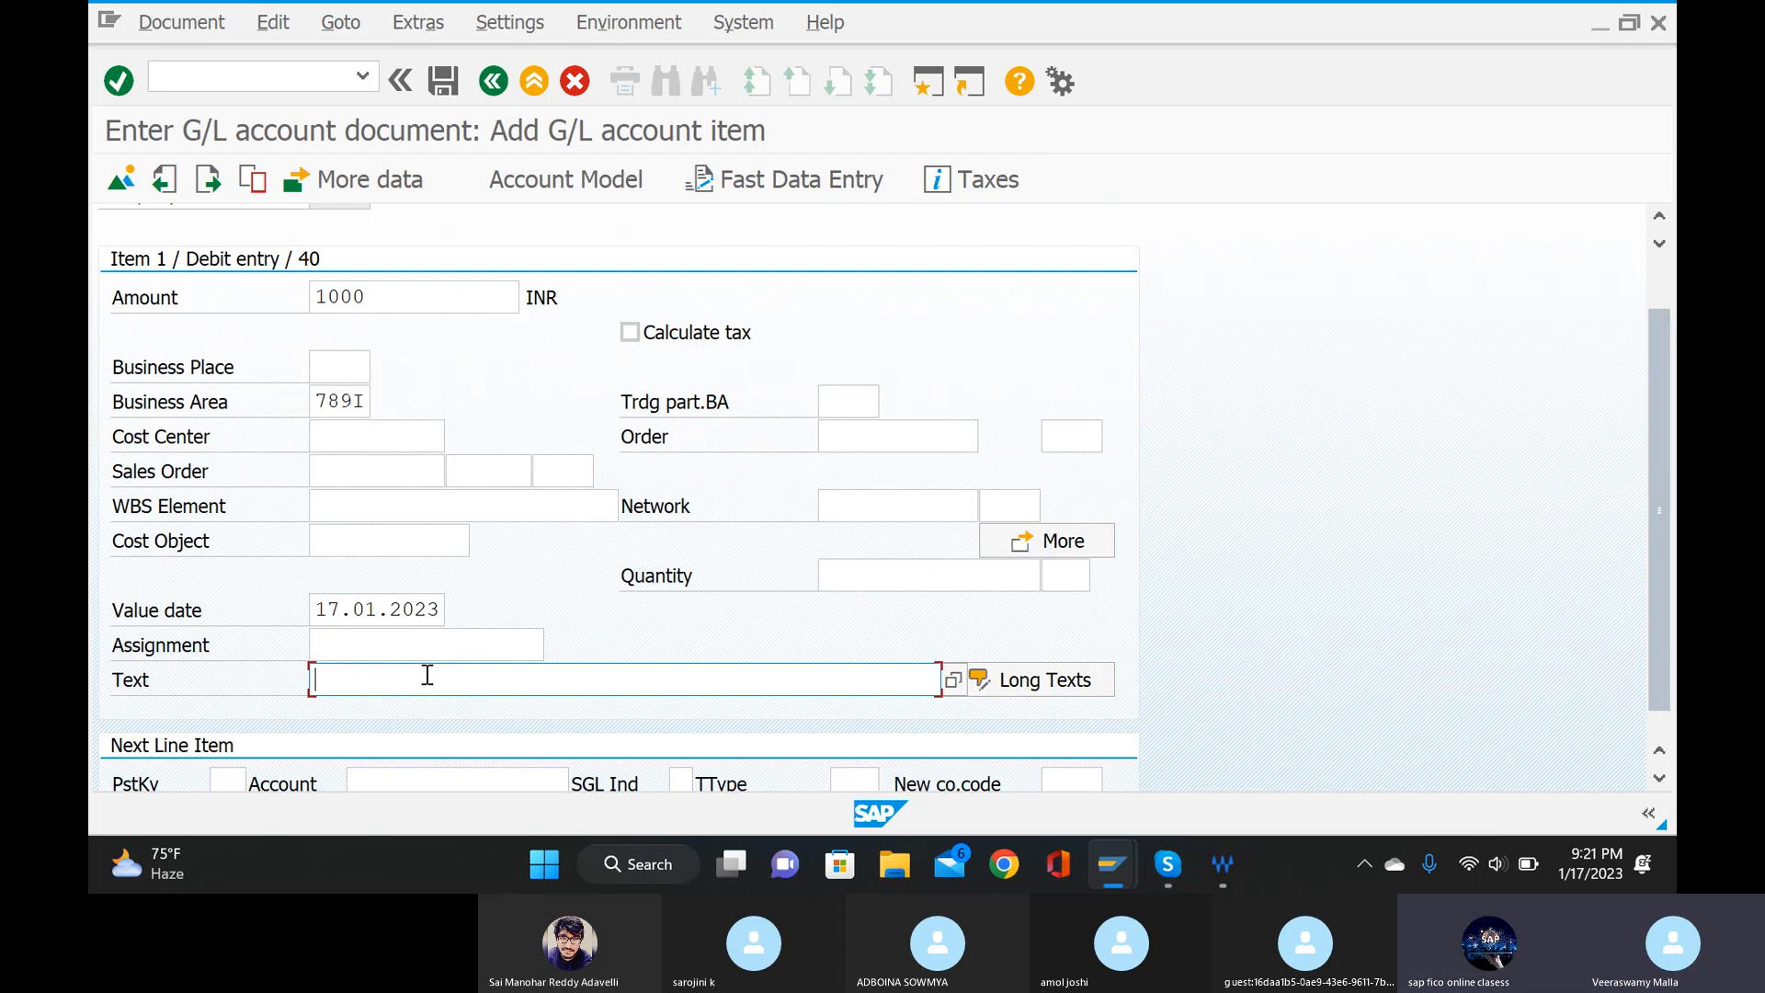
{"action": "type", "text": "pai"}
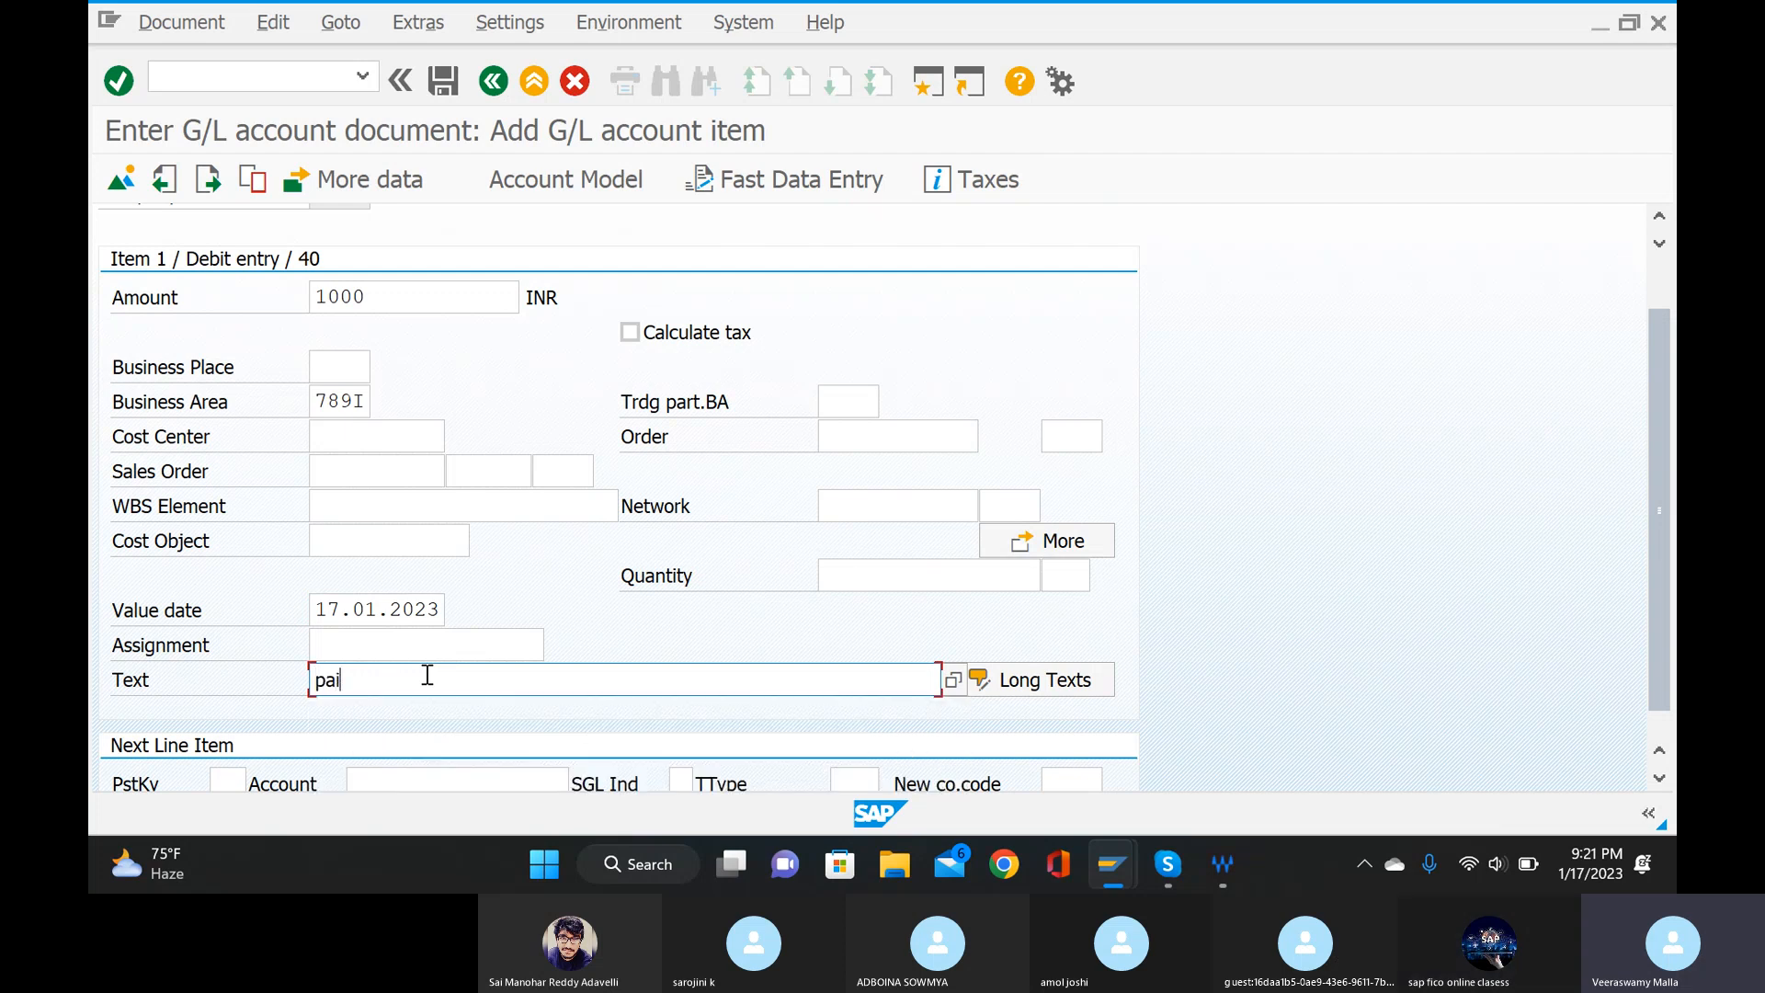
{"action": "type", "text": "ng sa"}
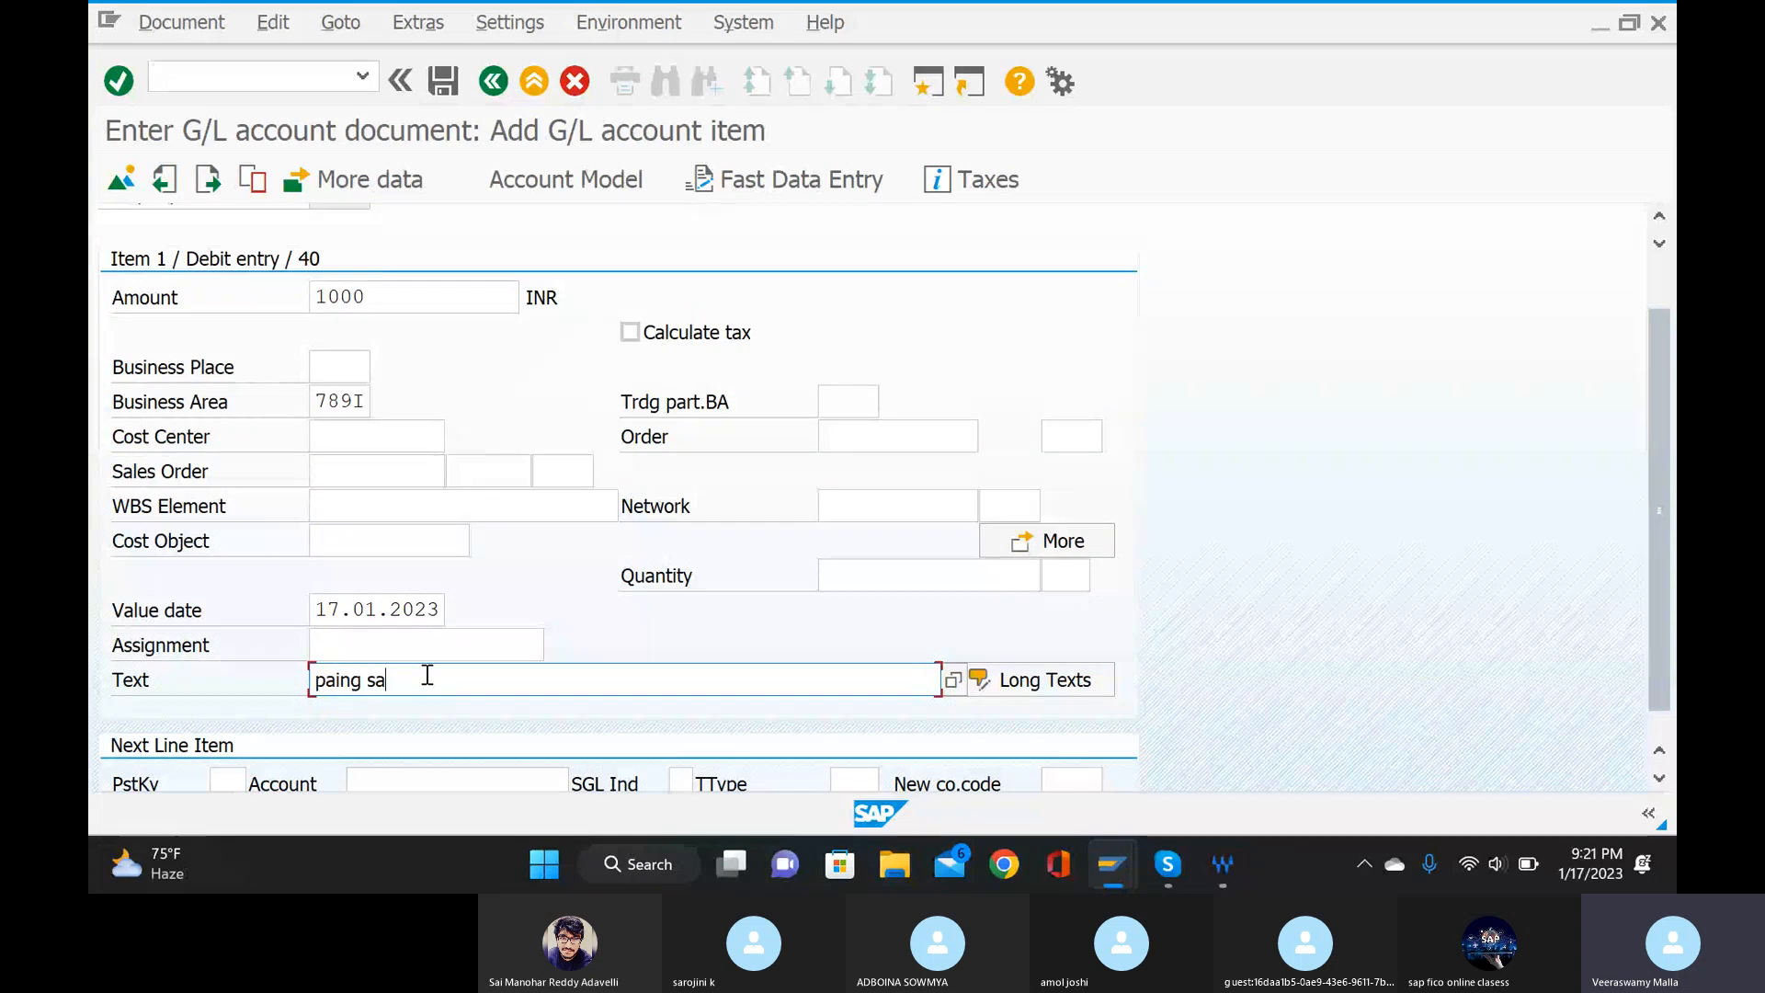
{"action": "type", "text": "lary to"}
{"action": "type", "text": "nually"}
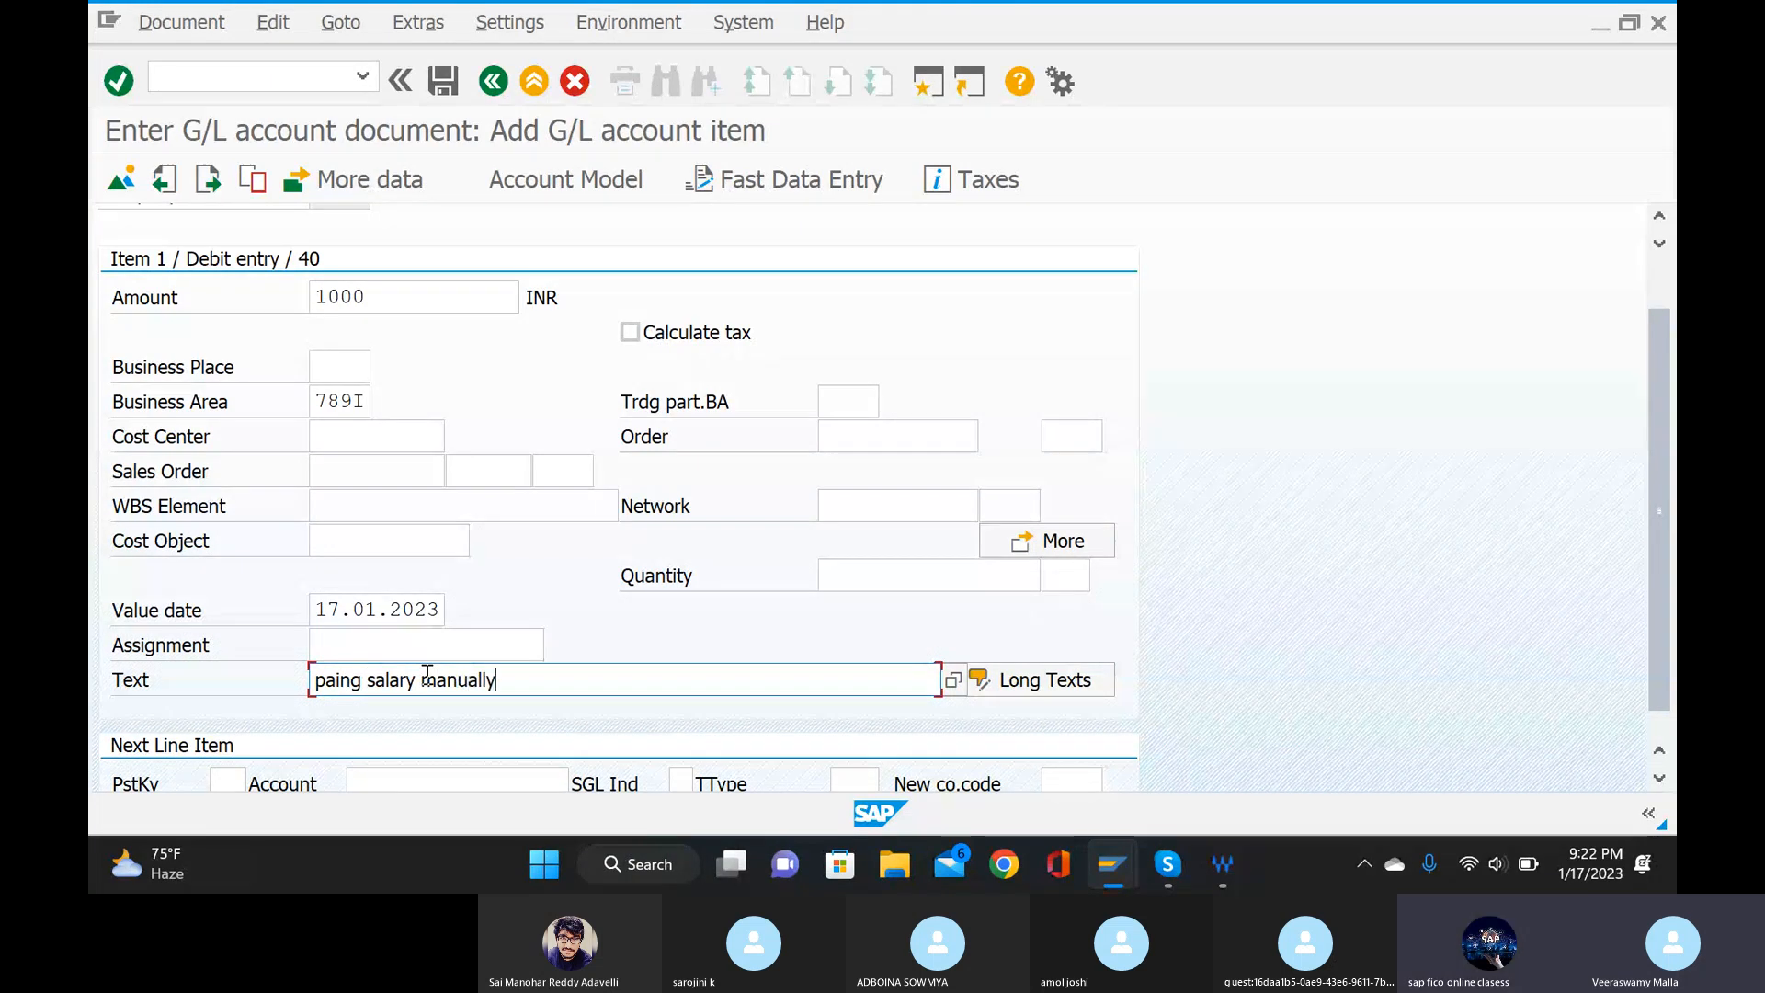
Add a next line item with posting key 50 for the icici bank account and proceed to that item.
{"action": "scroll", "coordinate": [428, 674], "scroll_direction": "down", "scroll_amount": 1}
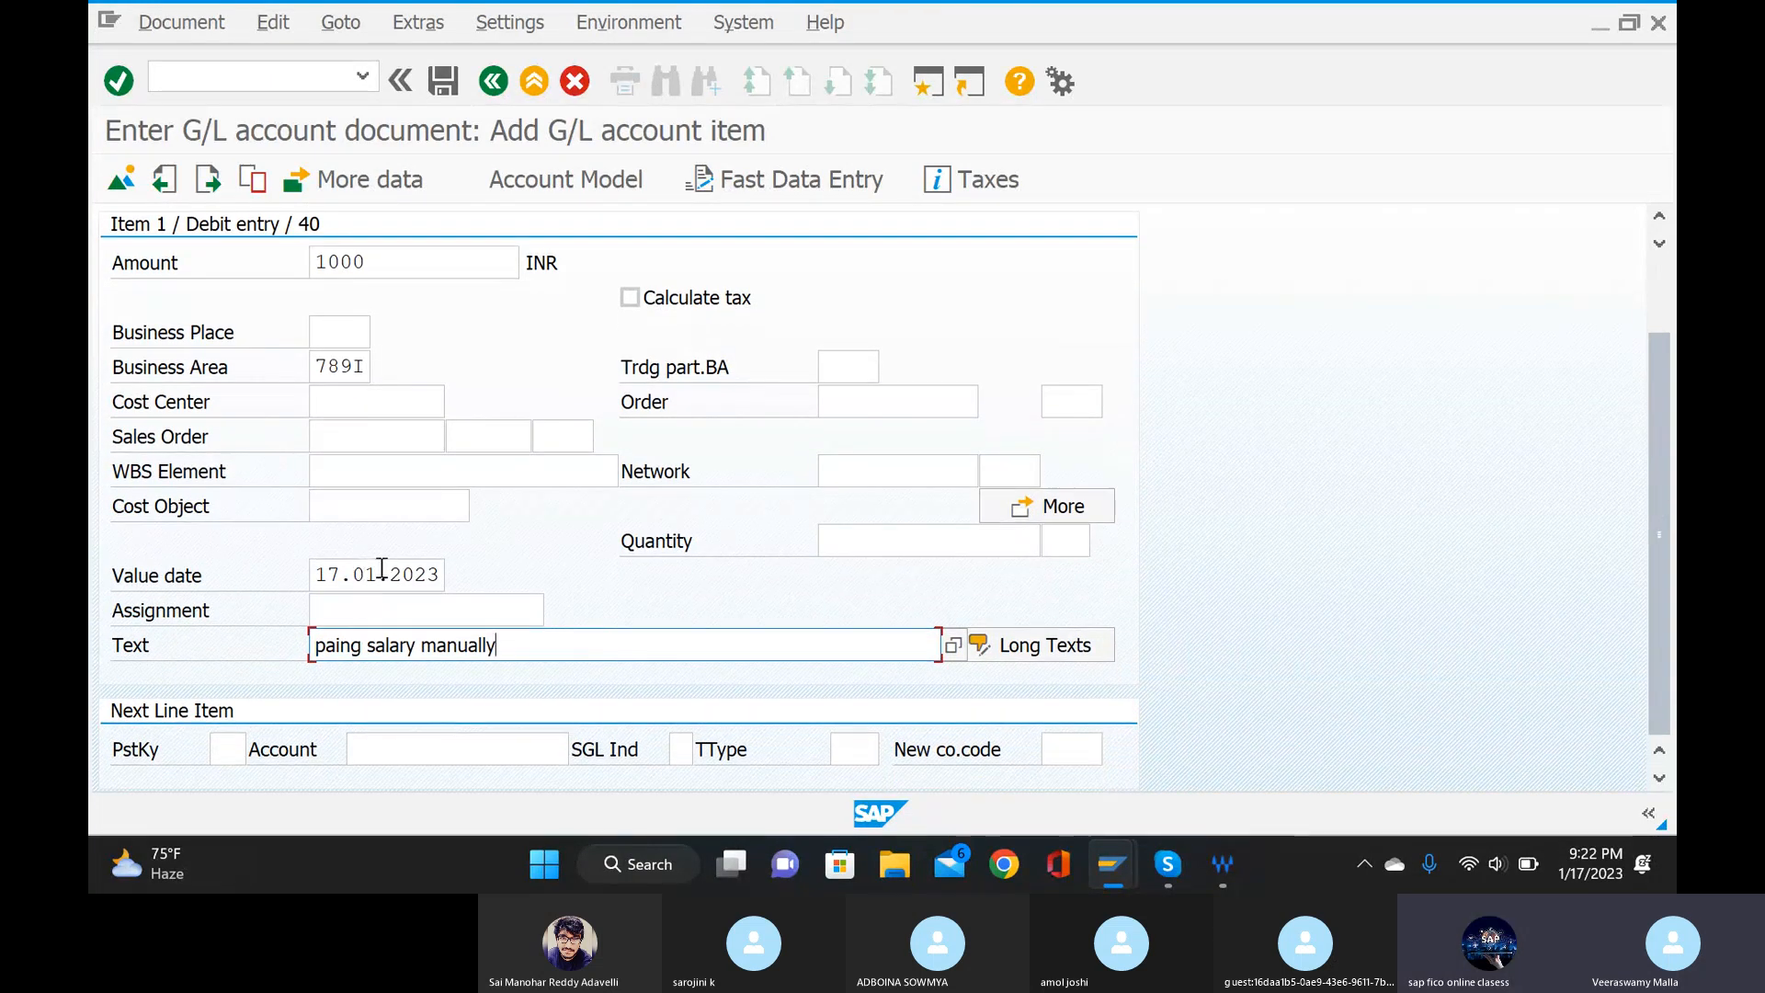
{"action": "left_click", "coordinate": [228, 749]}
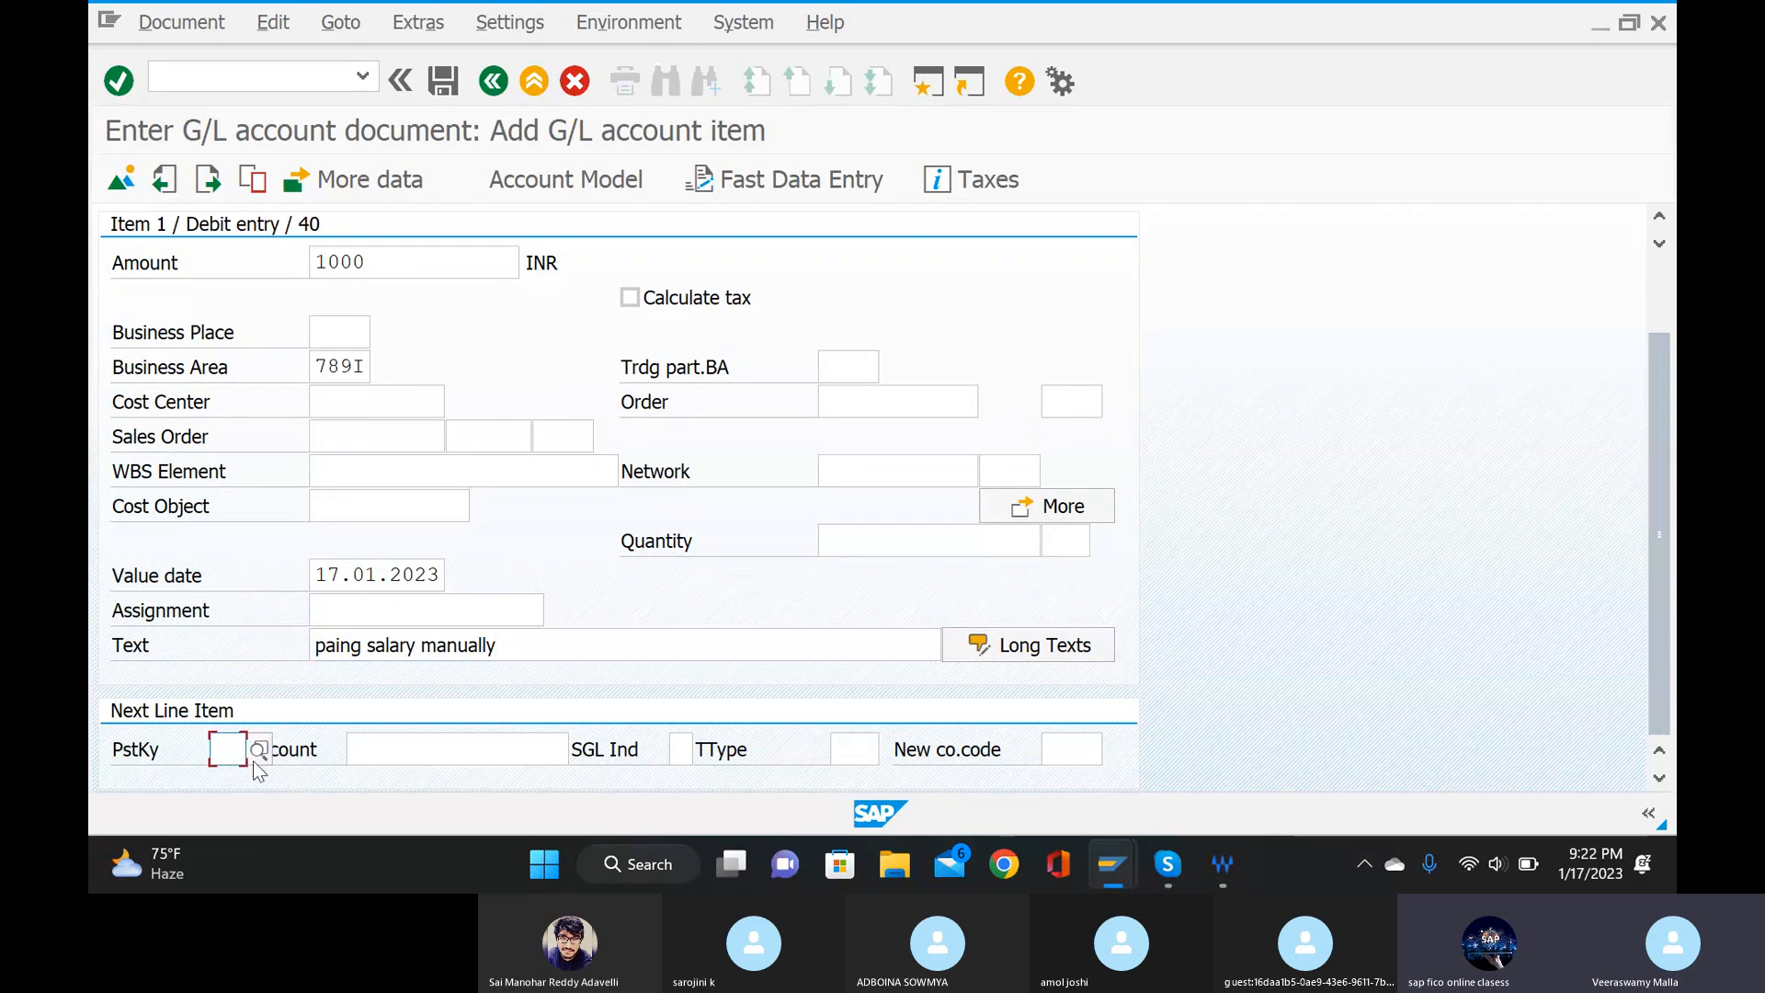
{"action": "type", "text": "50"}
{"action": "left_click", "coordinate": [476, 751]}
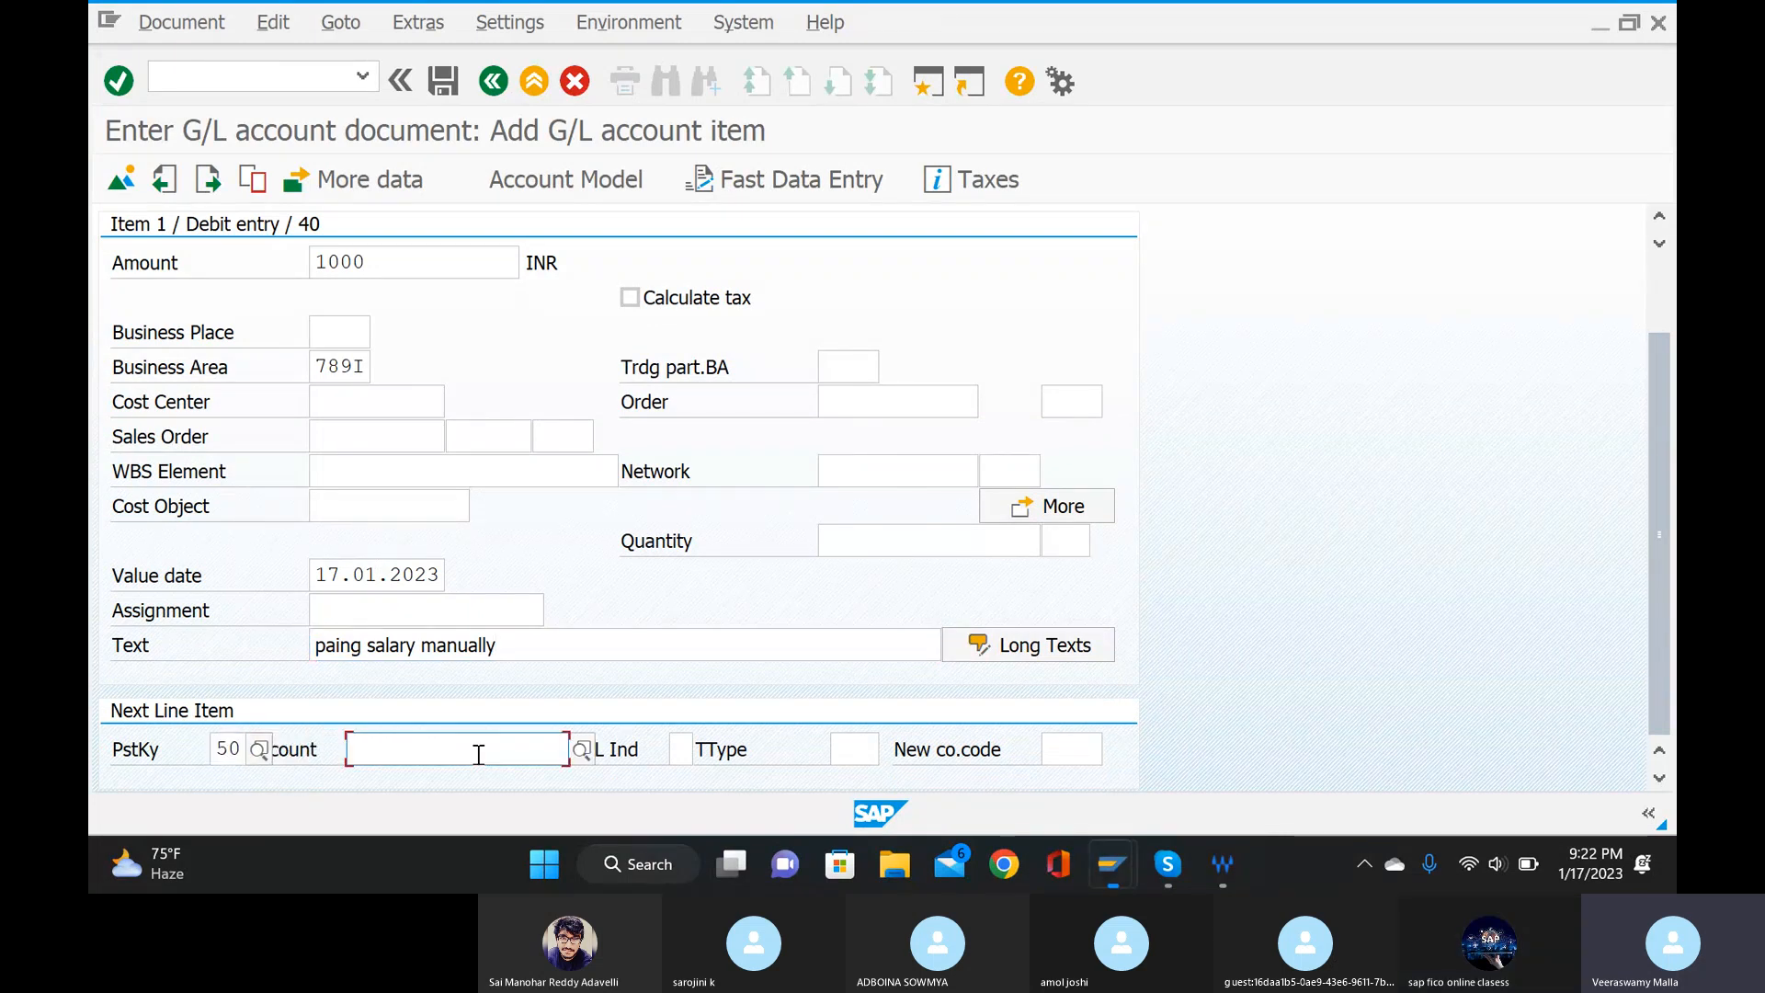
{"action": "left_click", "coordinate": [581, 750]}
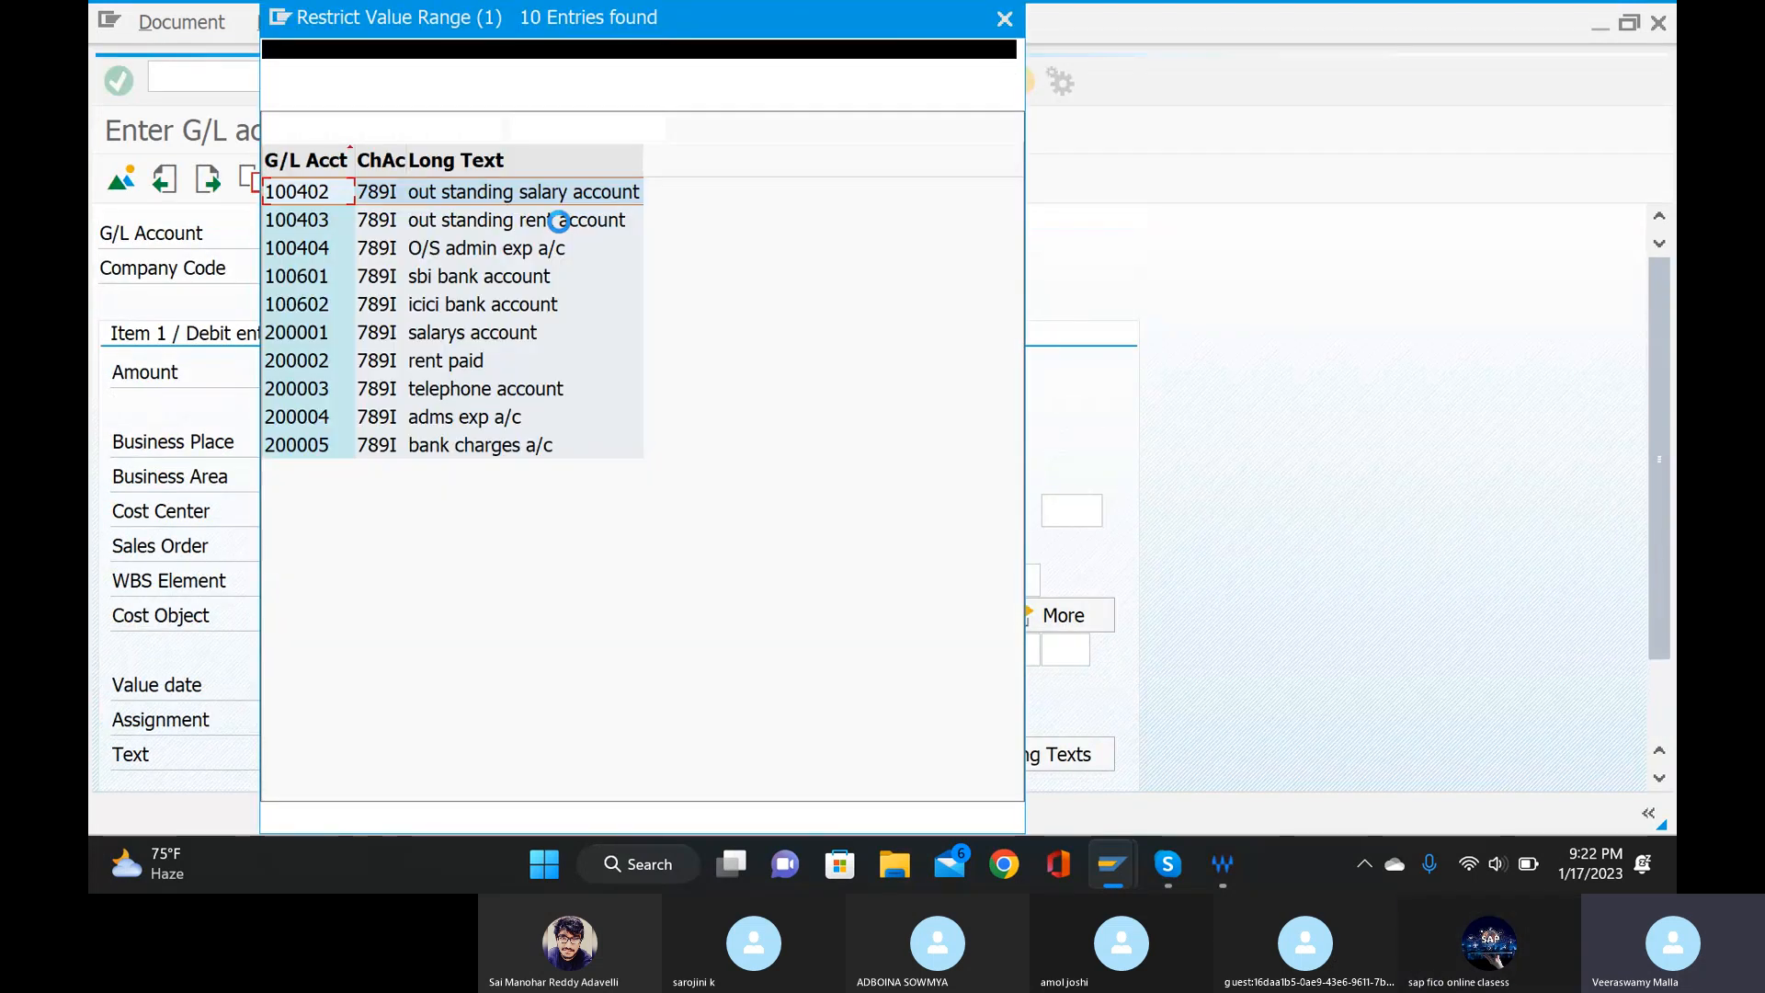
{"action": "left_click", "coordinate": [456, 304]}
{"action": "double_click", "coordinate": [456, 304]}
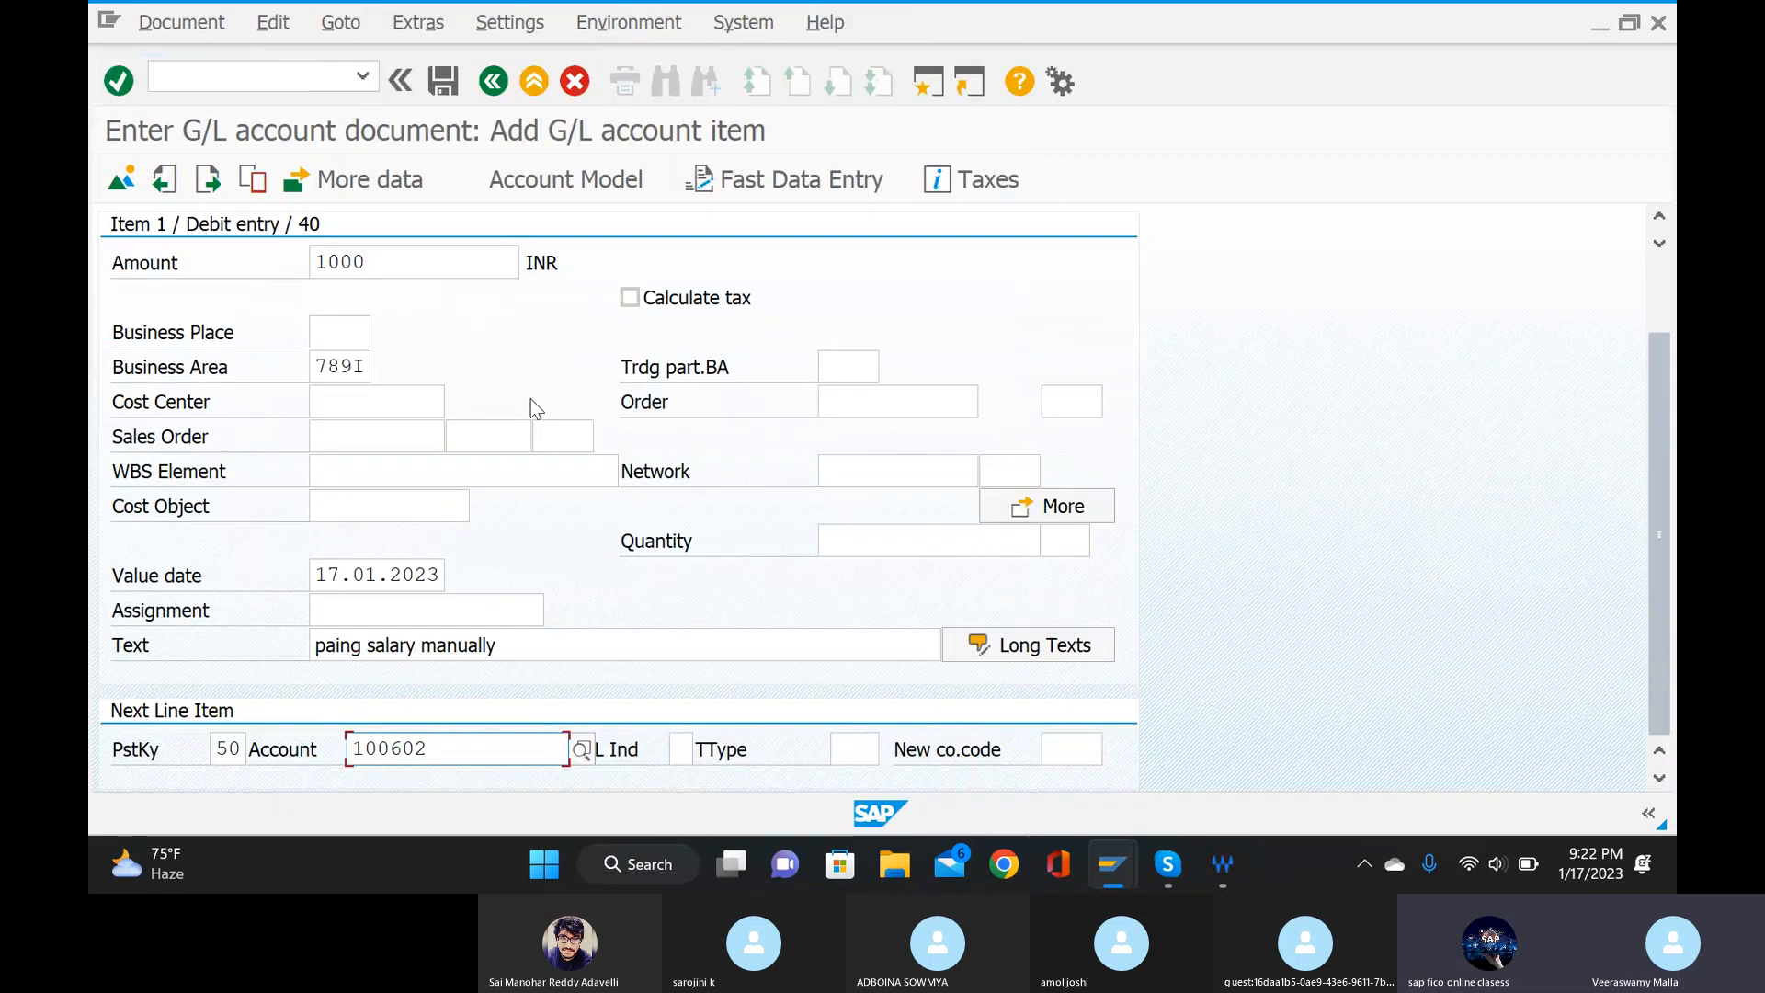
{"action": "key", "text": "Return"}
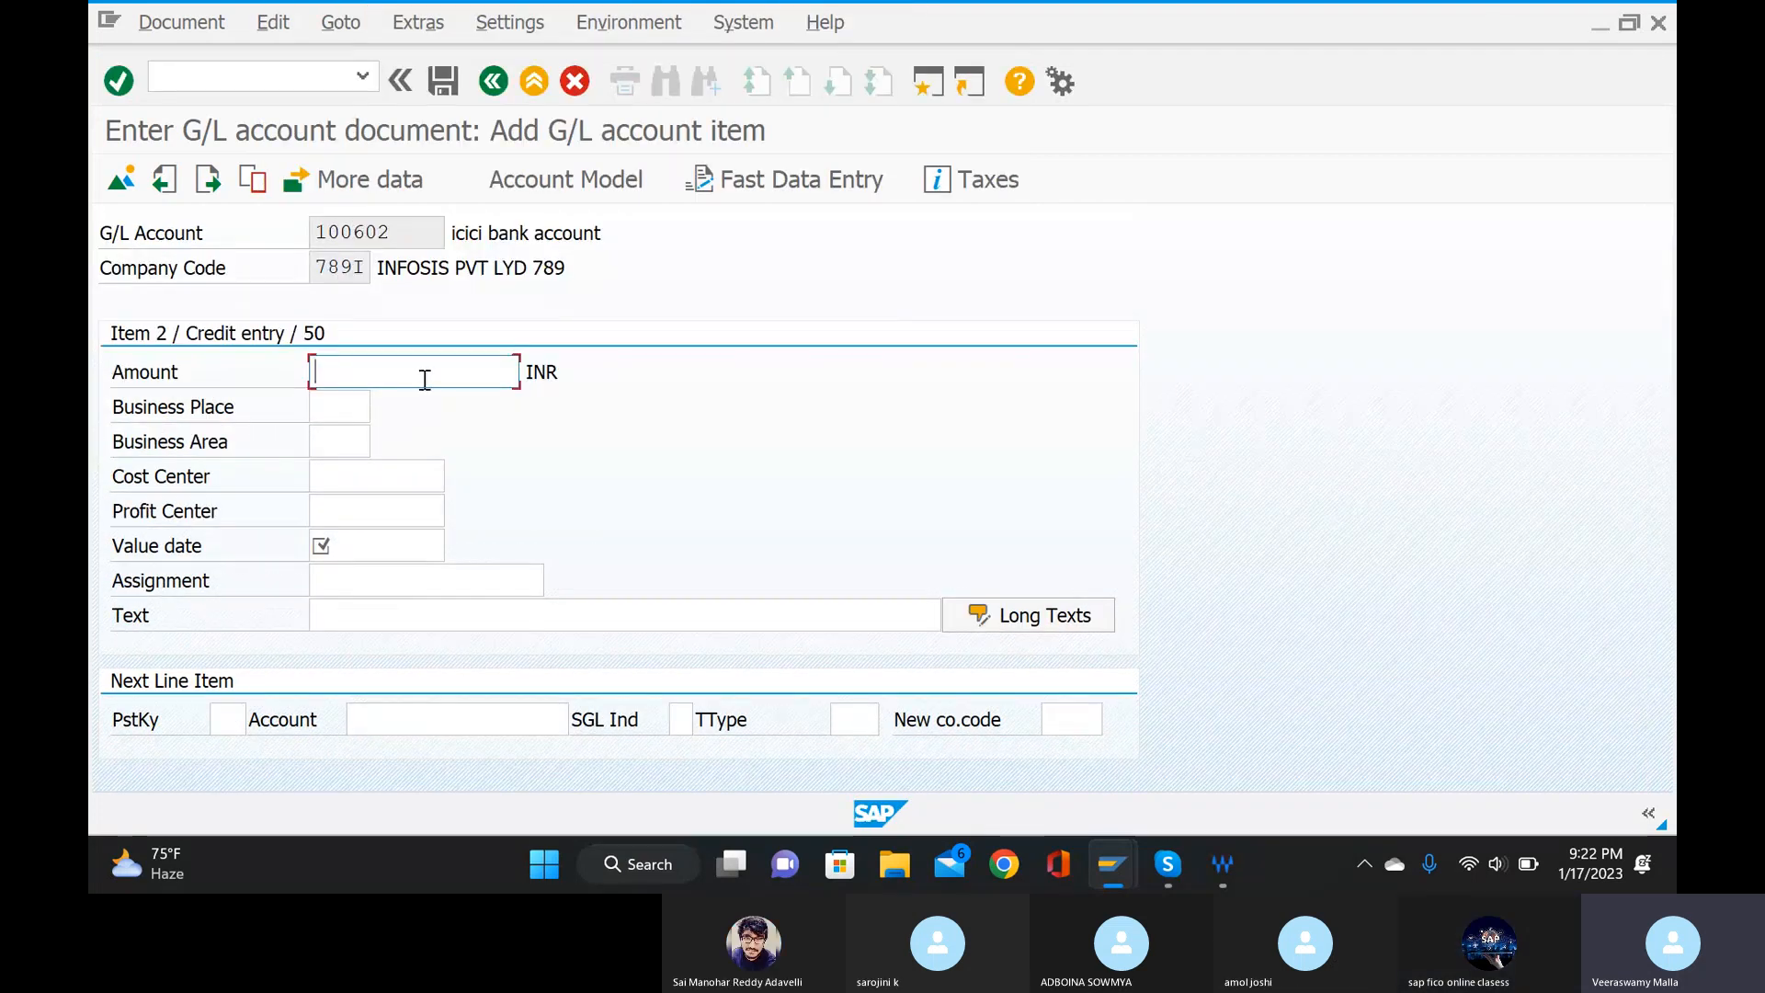
Give the bank credit item amount *, value date 17.01.2023 and text +, and post the document from its overview.
{"action": "type", "text": "*"}
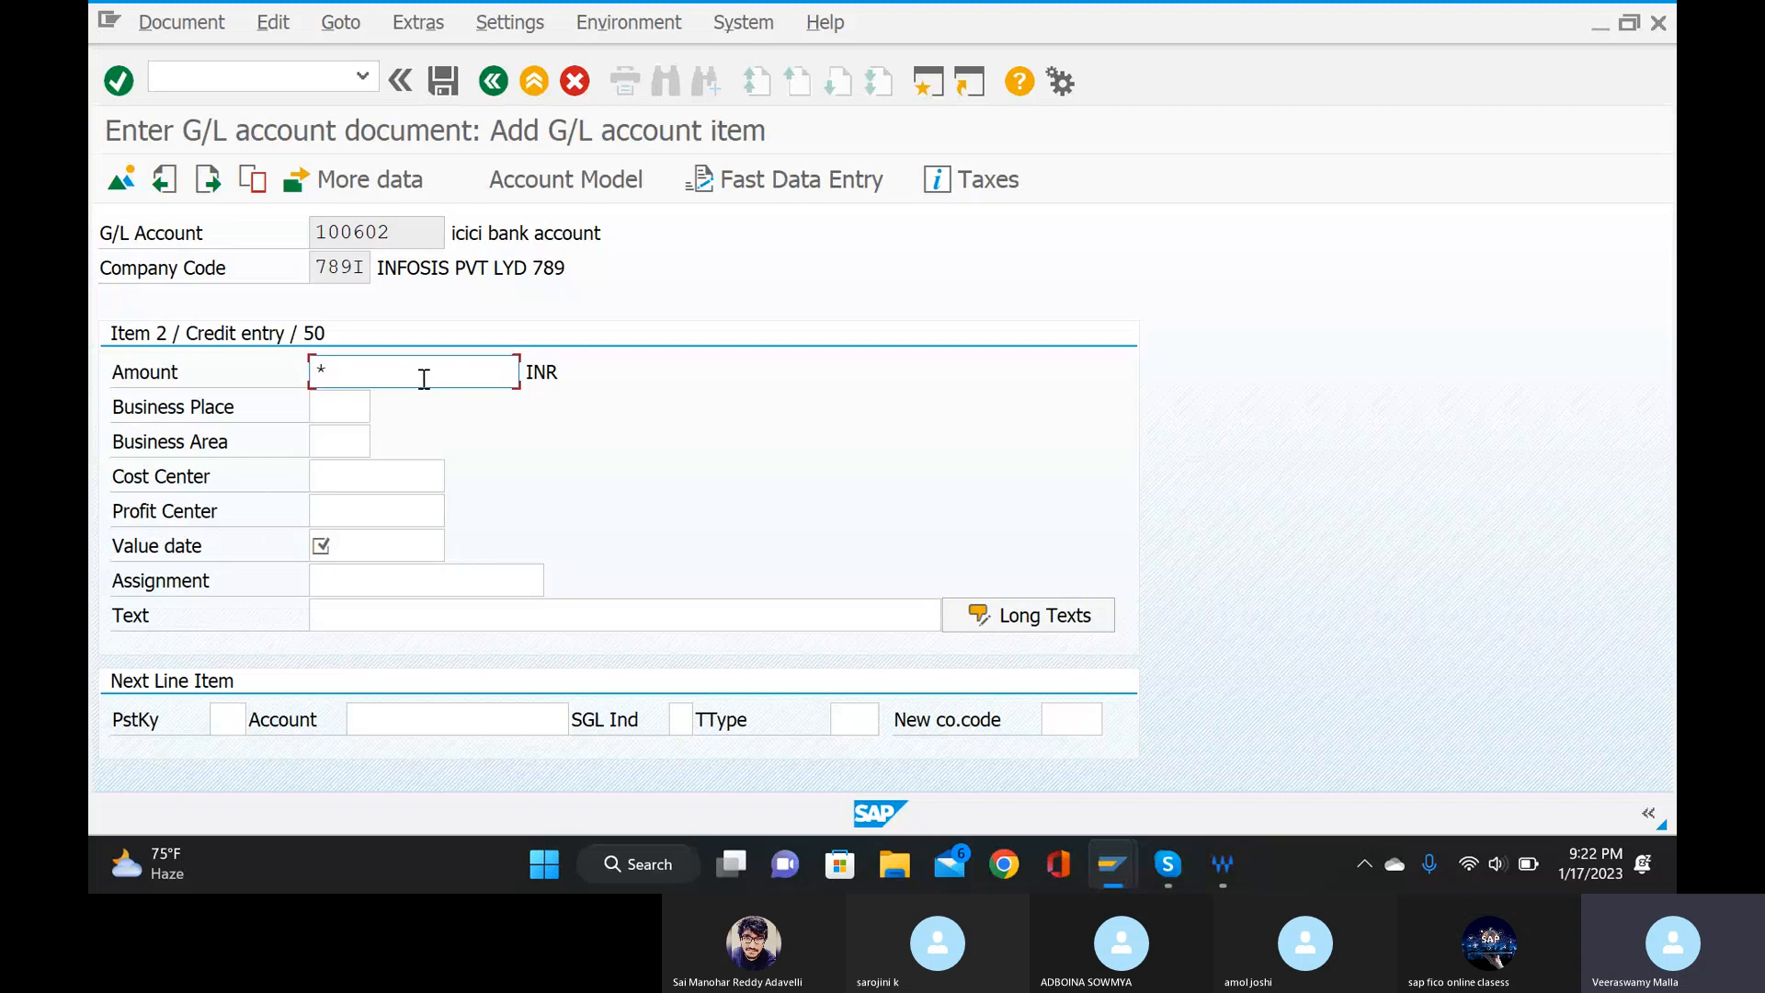
{"action": "left_click", "coordinate": [400, 548]}
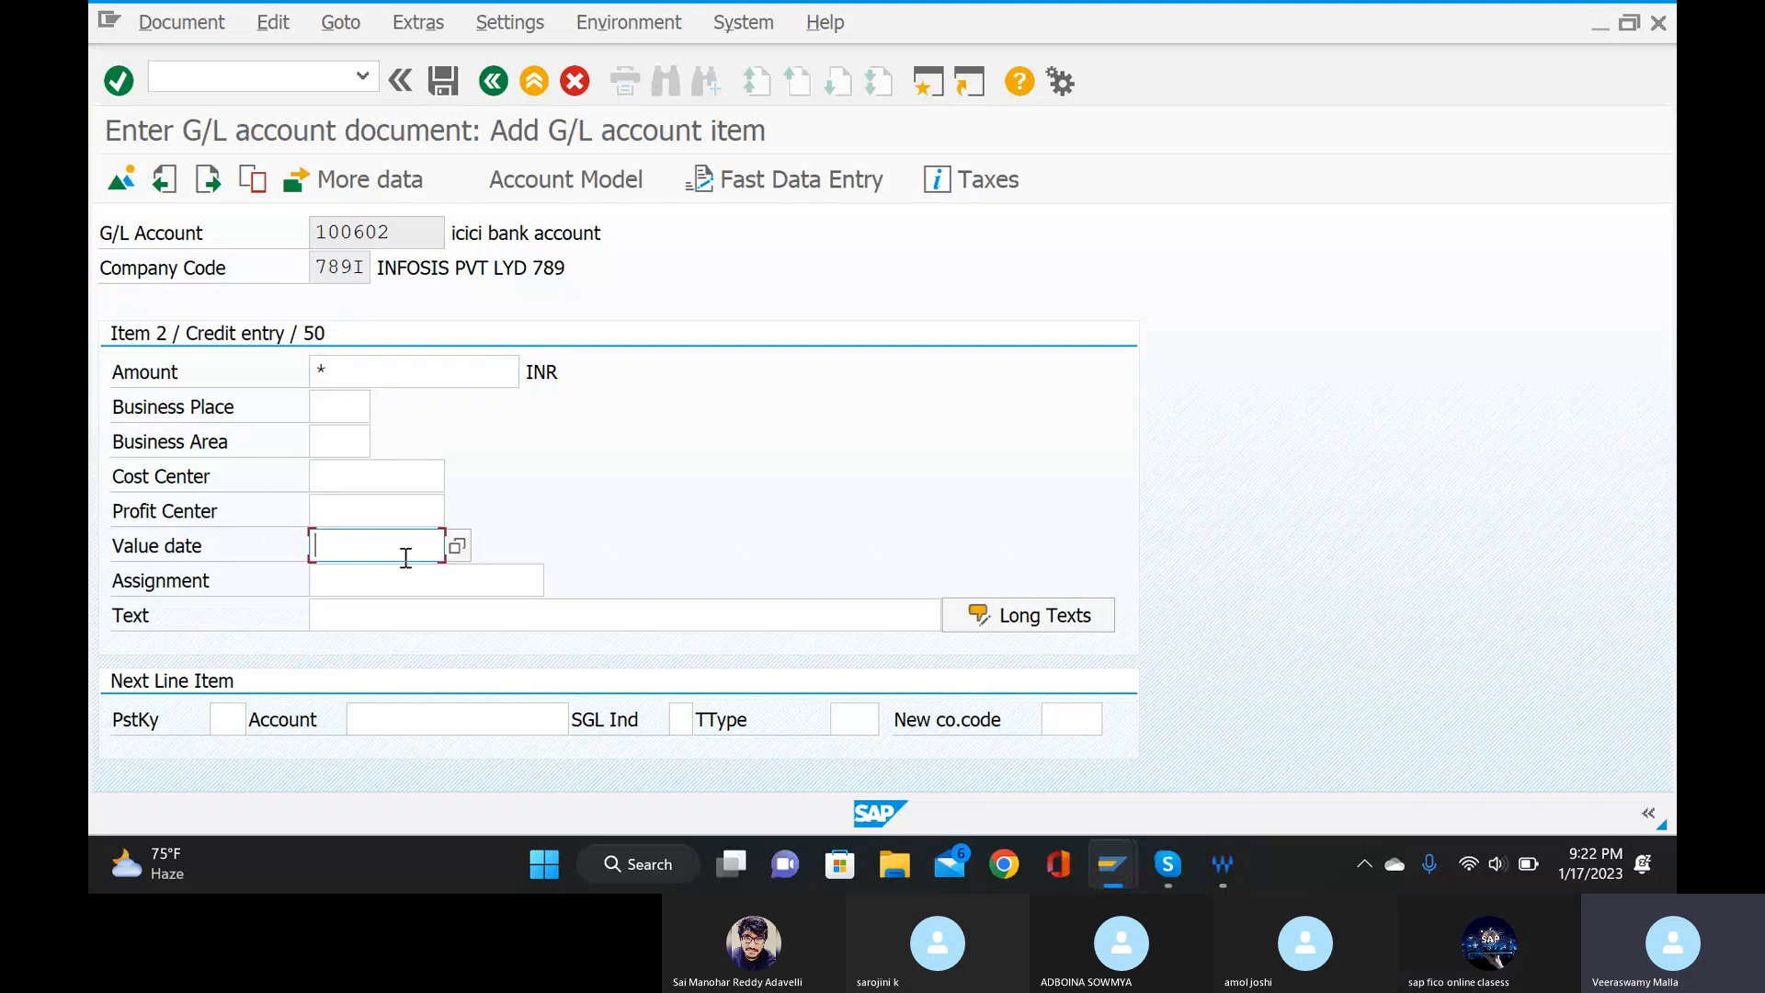
{"action": "type", "text": "17"}
{"action": "left_click", "coordinate": [406, 577]}
{"action": "left_click", "coordinate": [409, 615]}
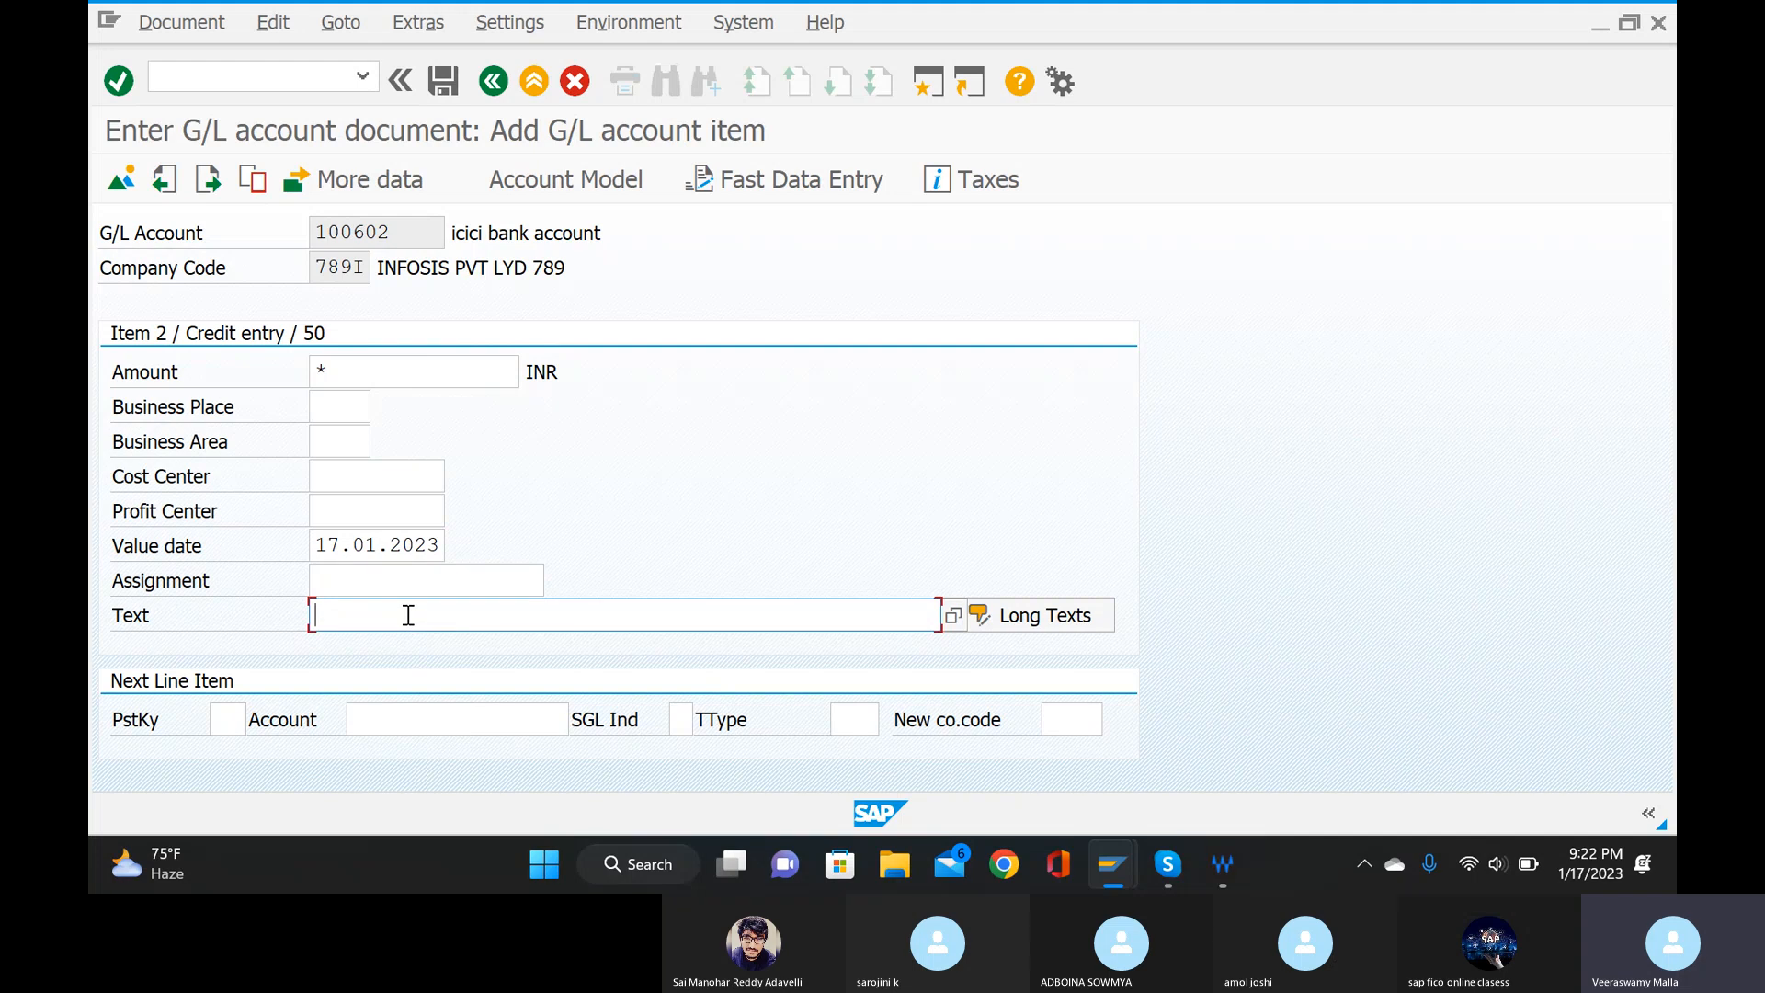
{"action": "type", "text": "+"}
{"action": "left_click", "coordinate": [121, 180]}
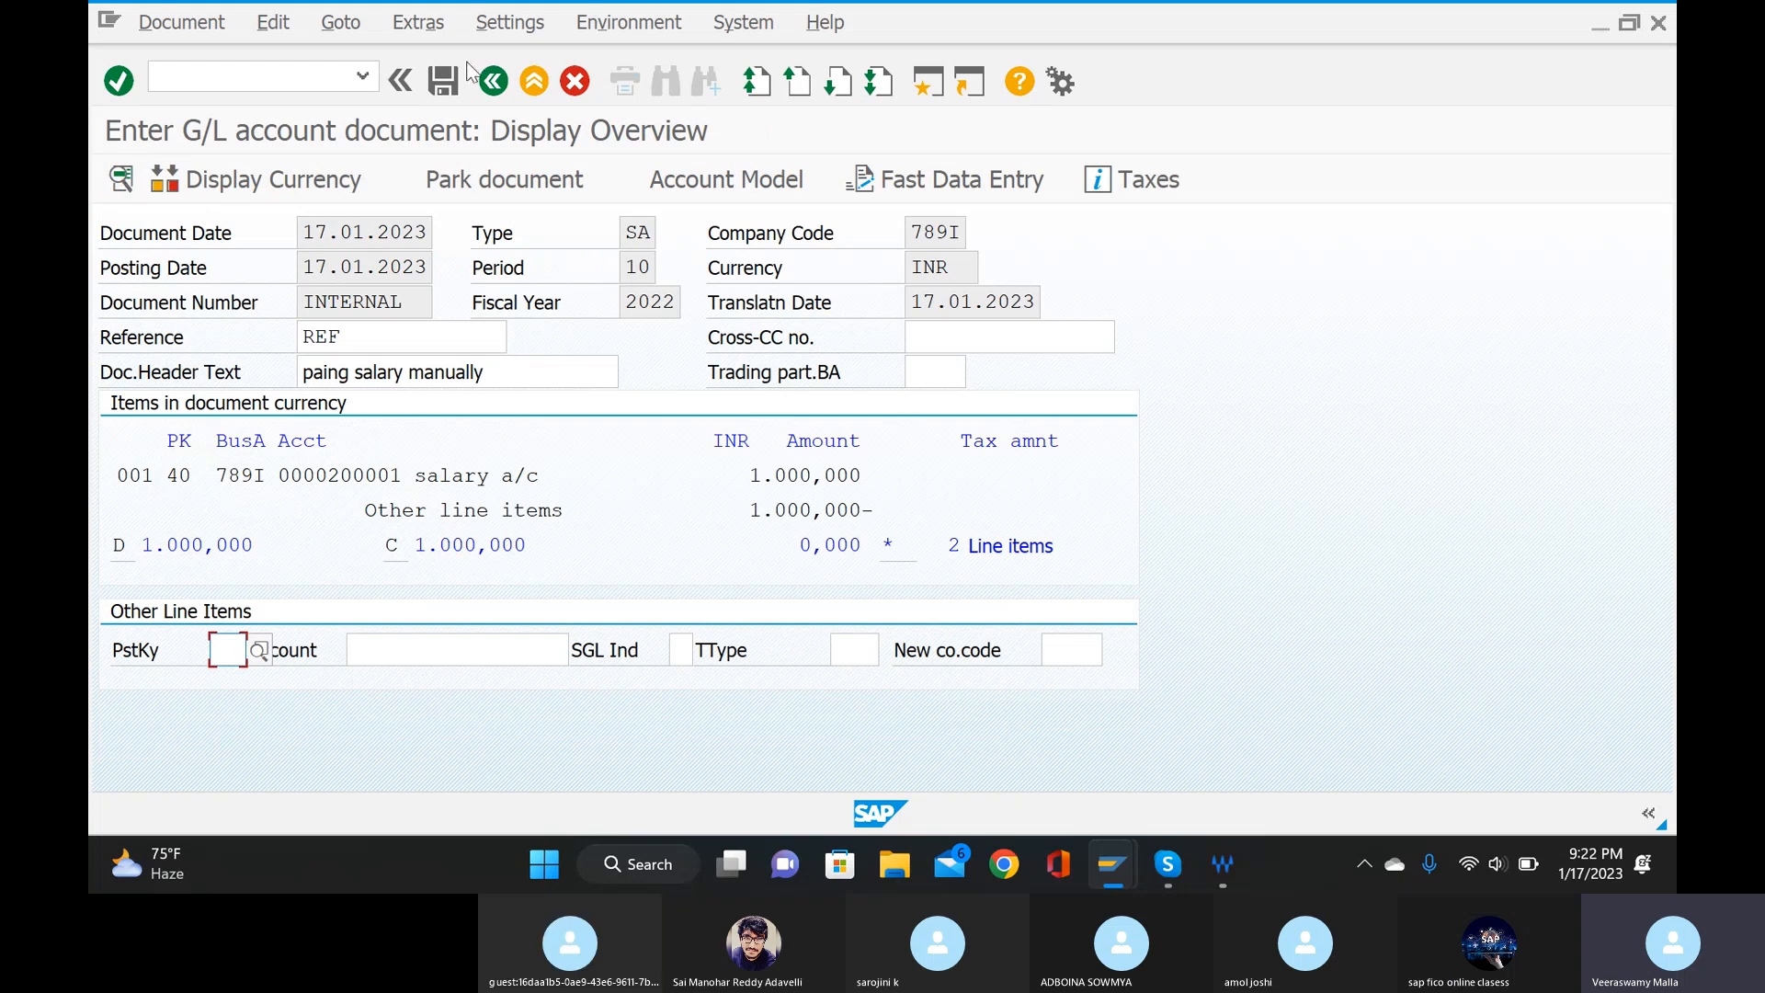
{"action": "left_click", "coordinate": [445, 85]}
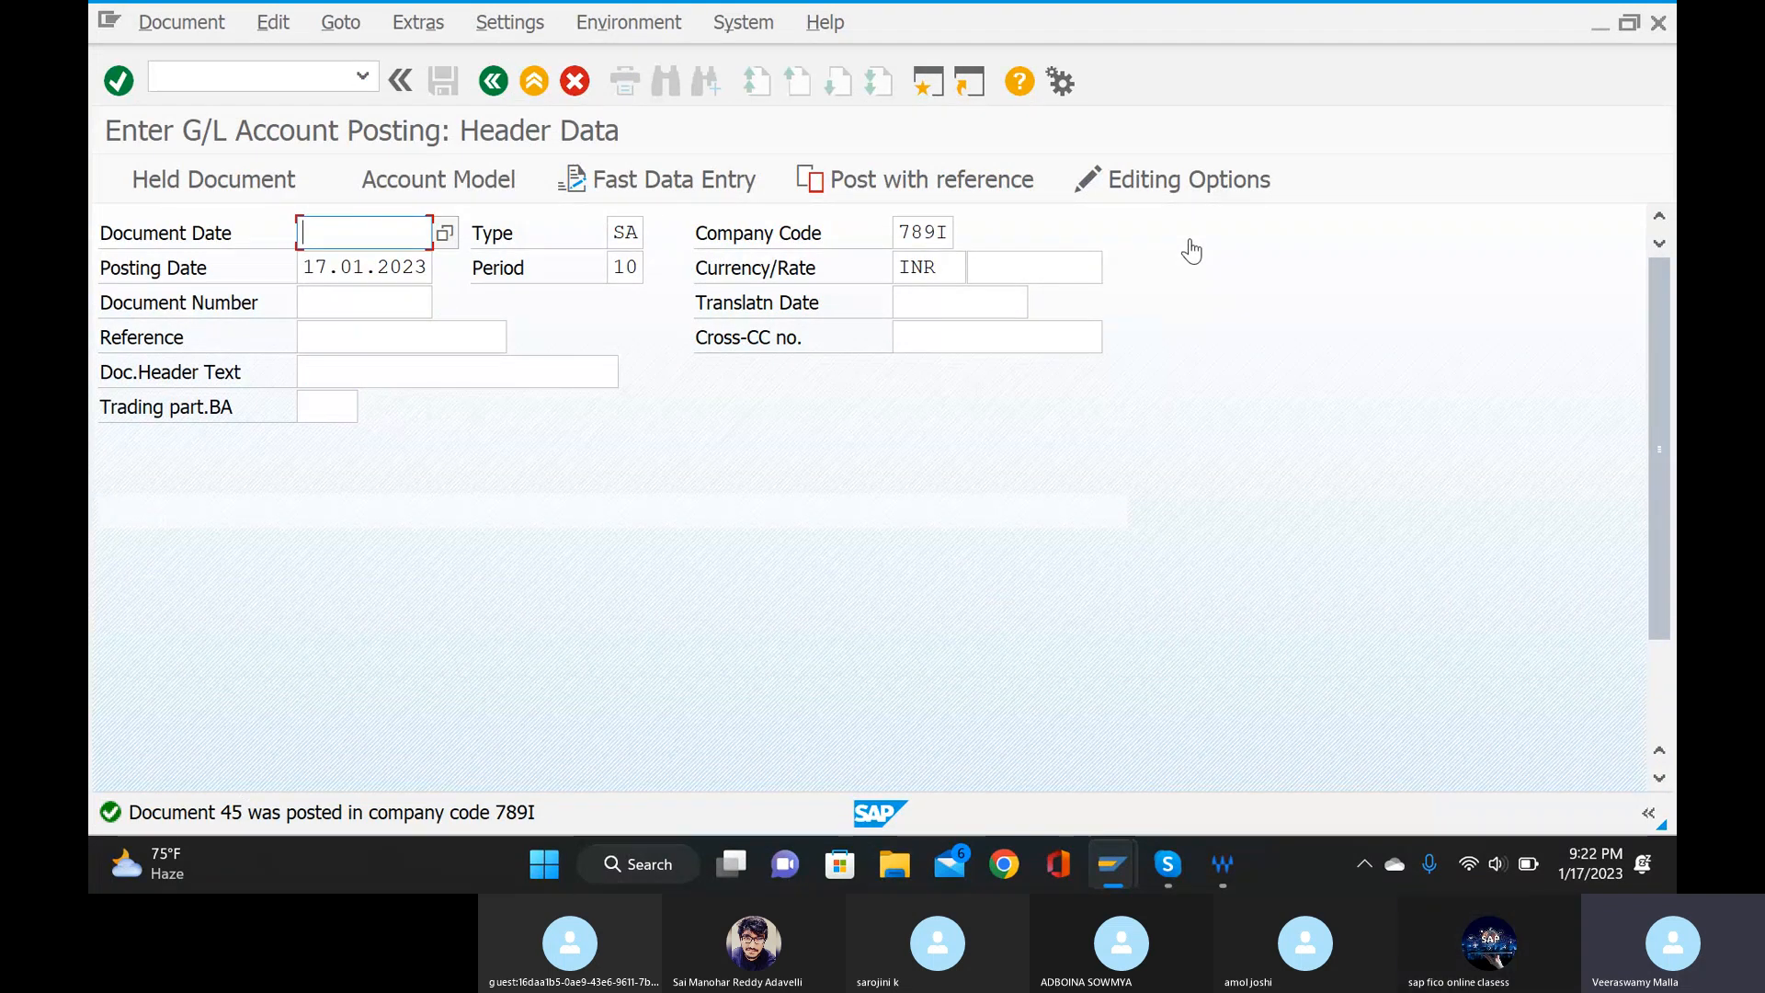
Display the newly posted salary payment document with transaction FB03, using fiscal year 2022.
{"action": "left_click", "coordinate": [364, 75]}
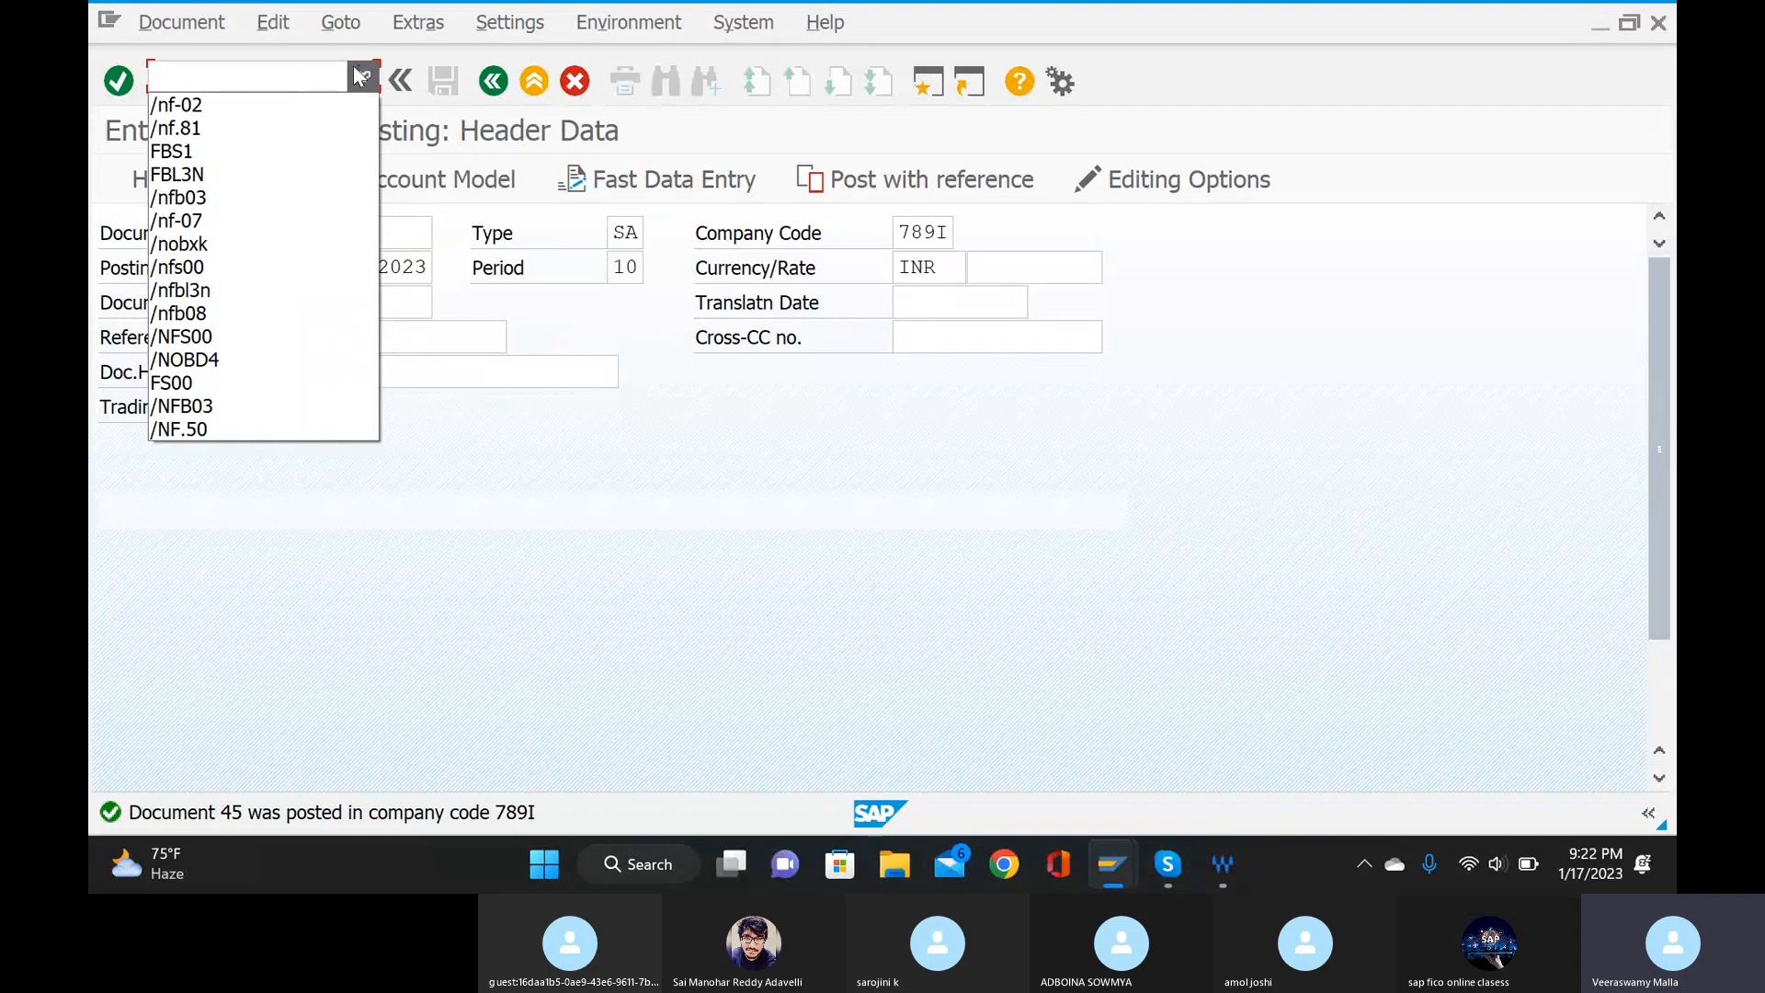
{"action": "left_click", "coordinate": [300, 69]}
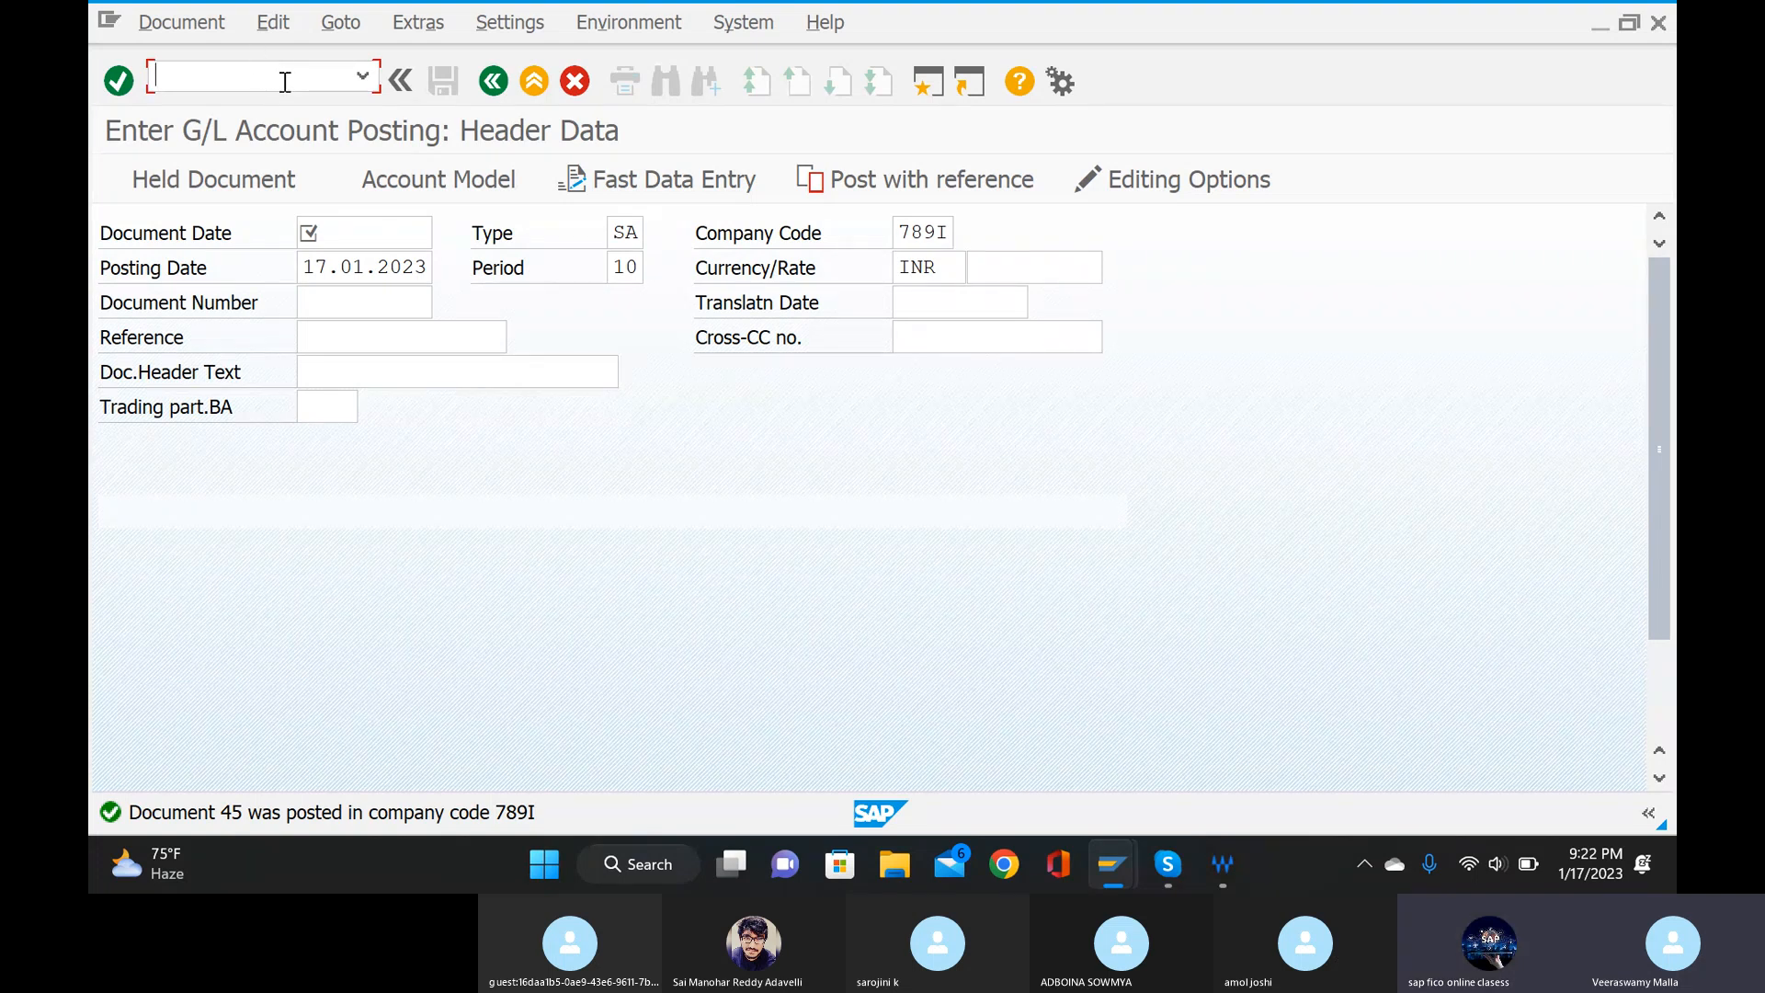
{"action": "type", "text": "/nfb"}
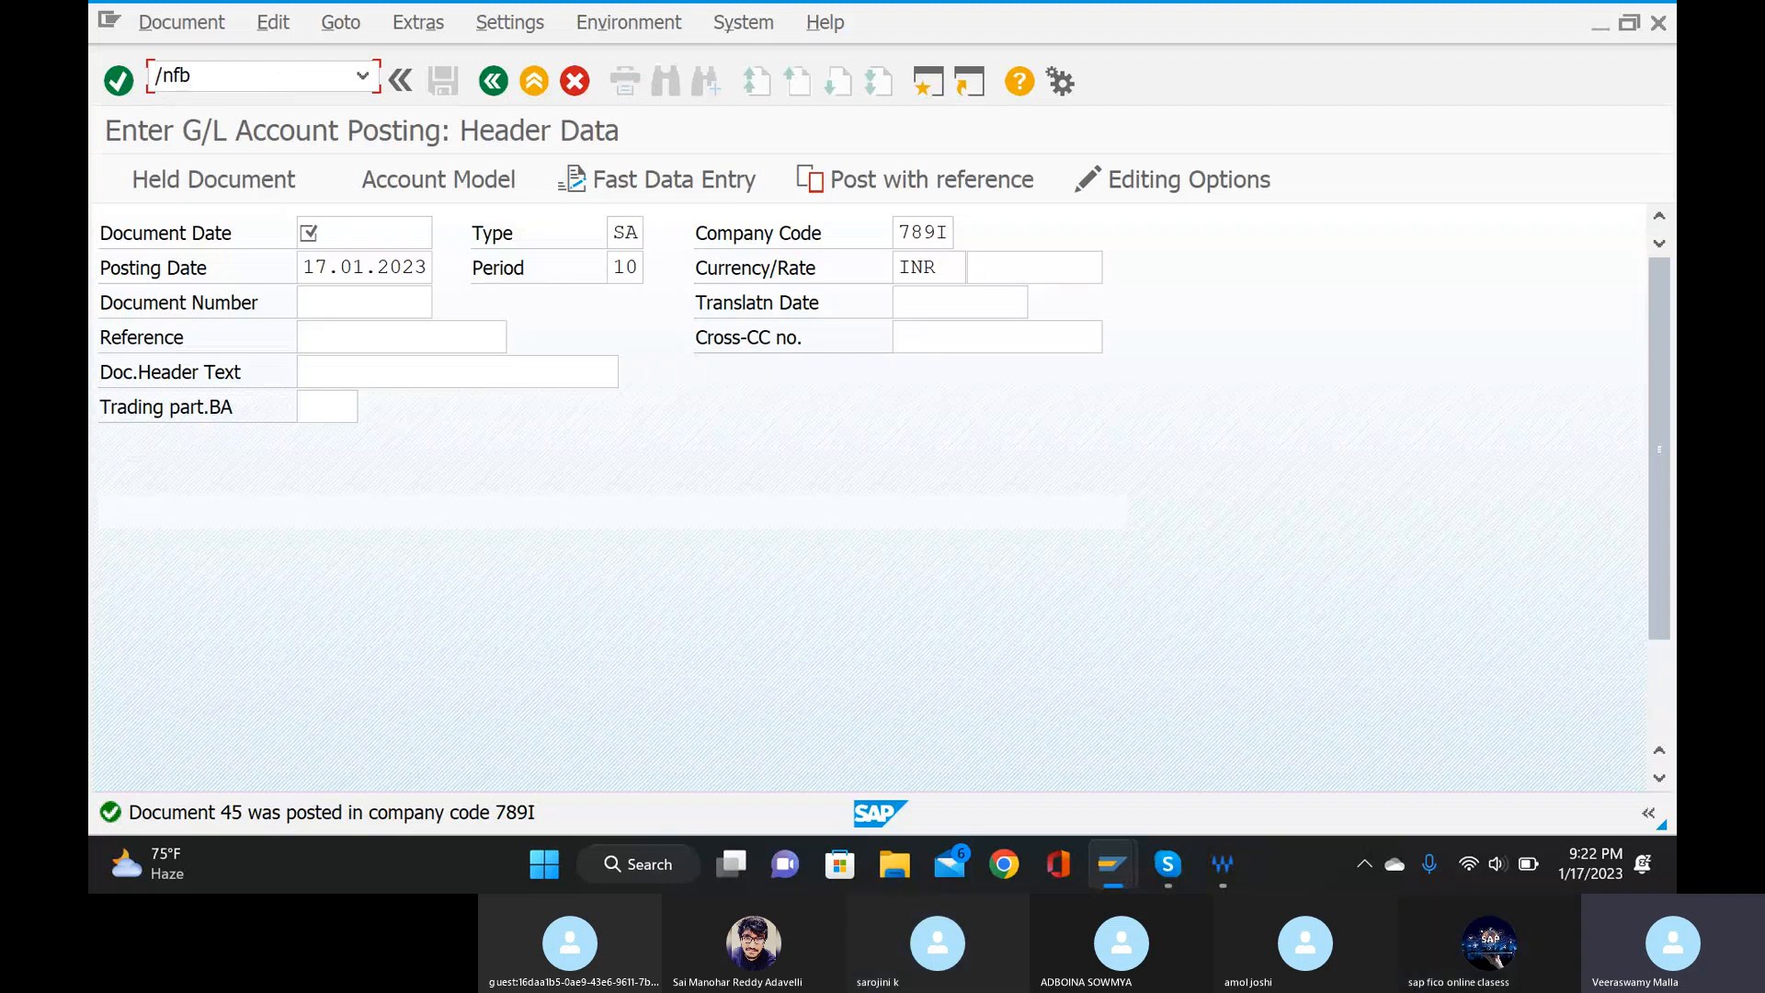
{"action": "type", "text": "034"}
{"action": "key", "text": "BackSpace"}
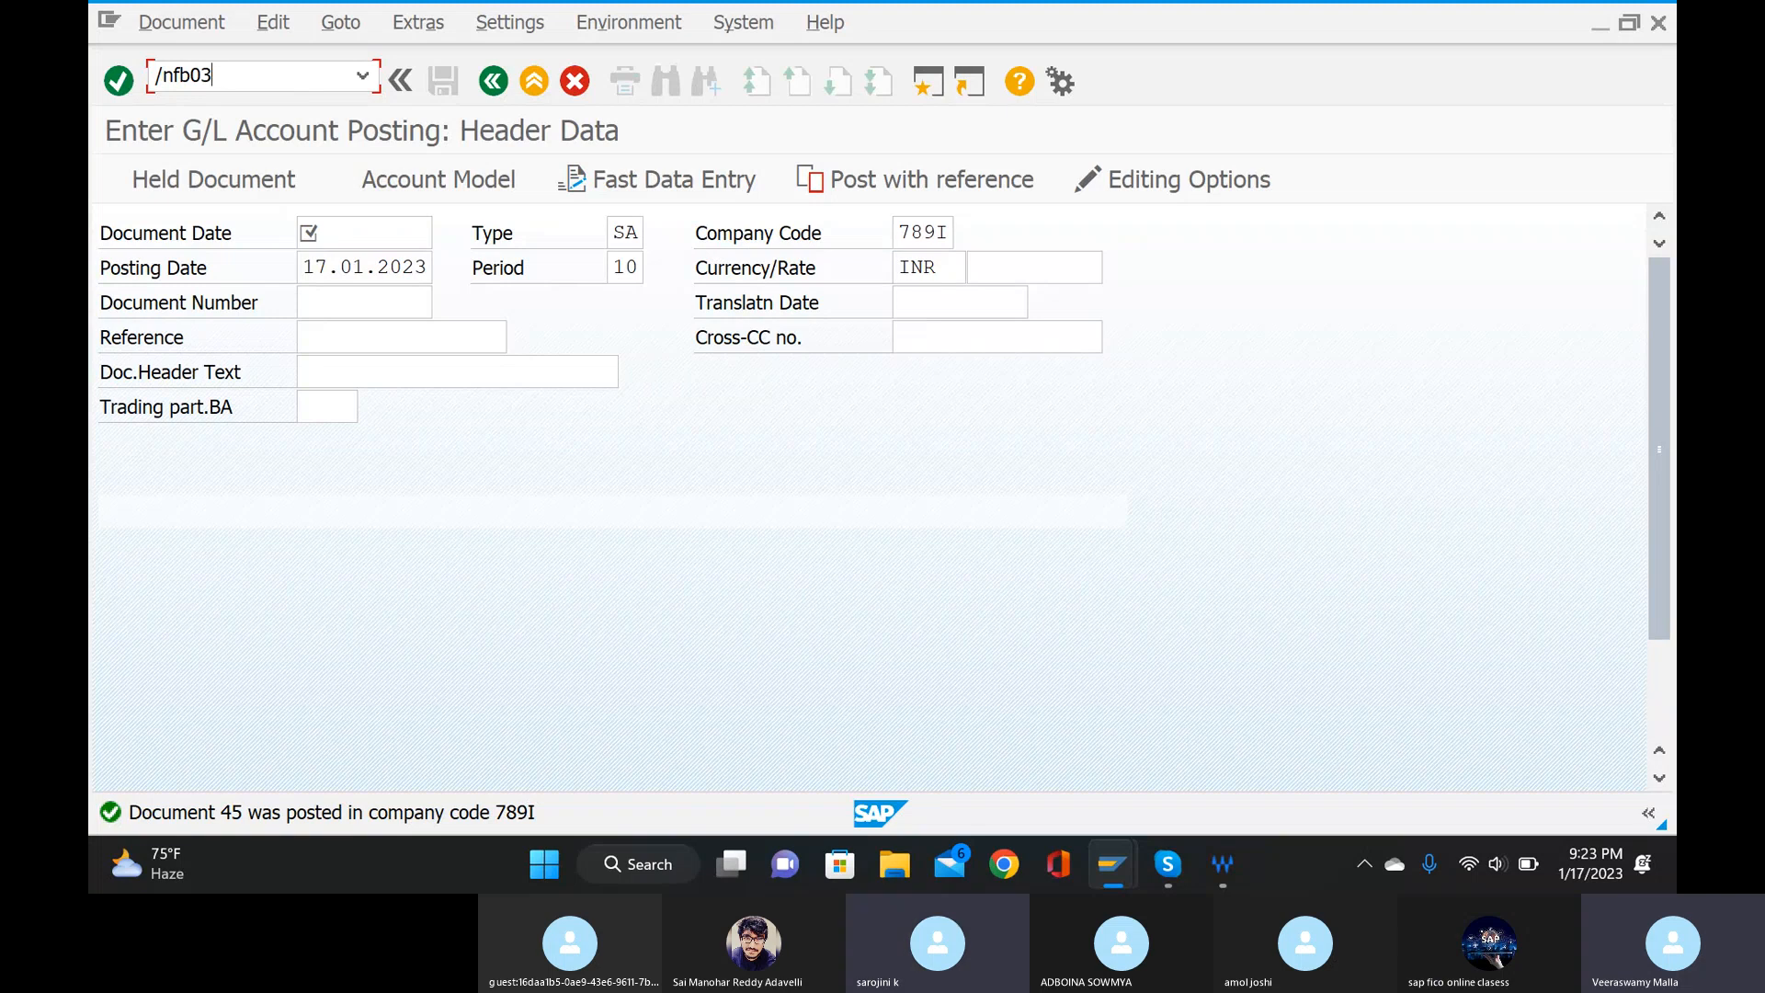
{"action": "key", "text": "Return"}
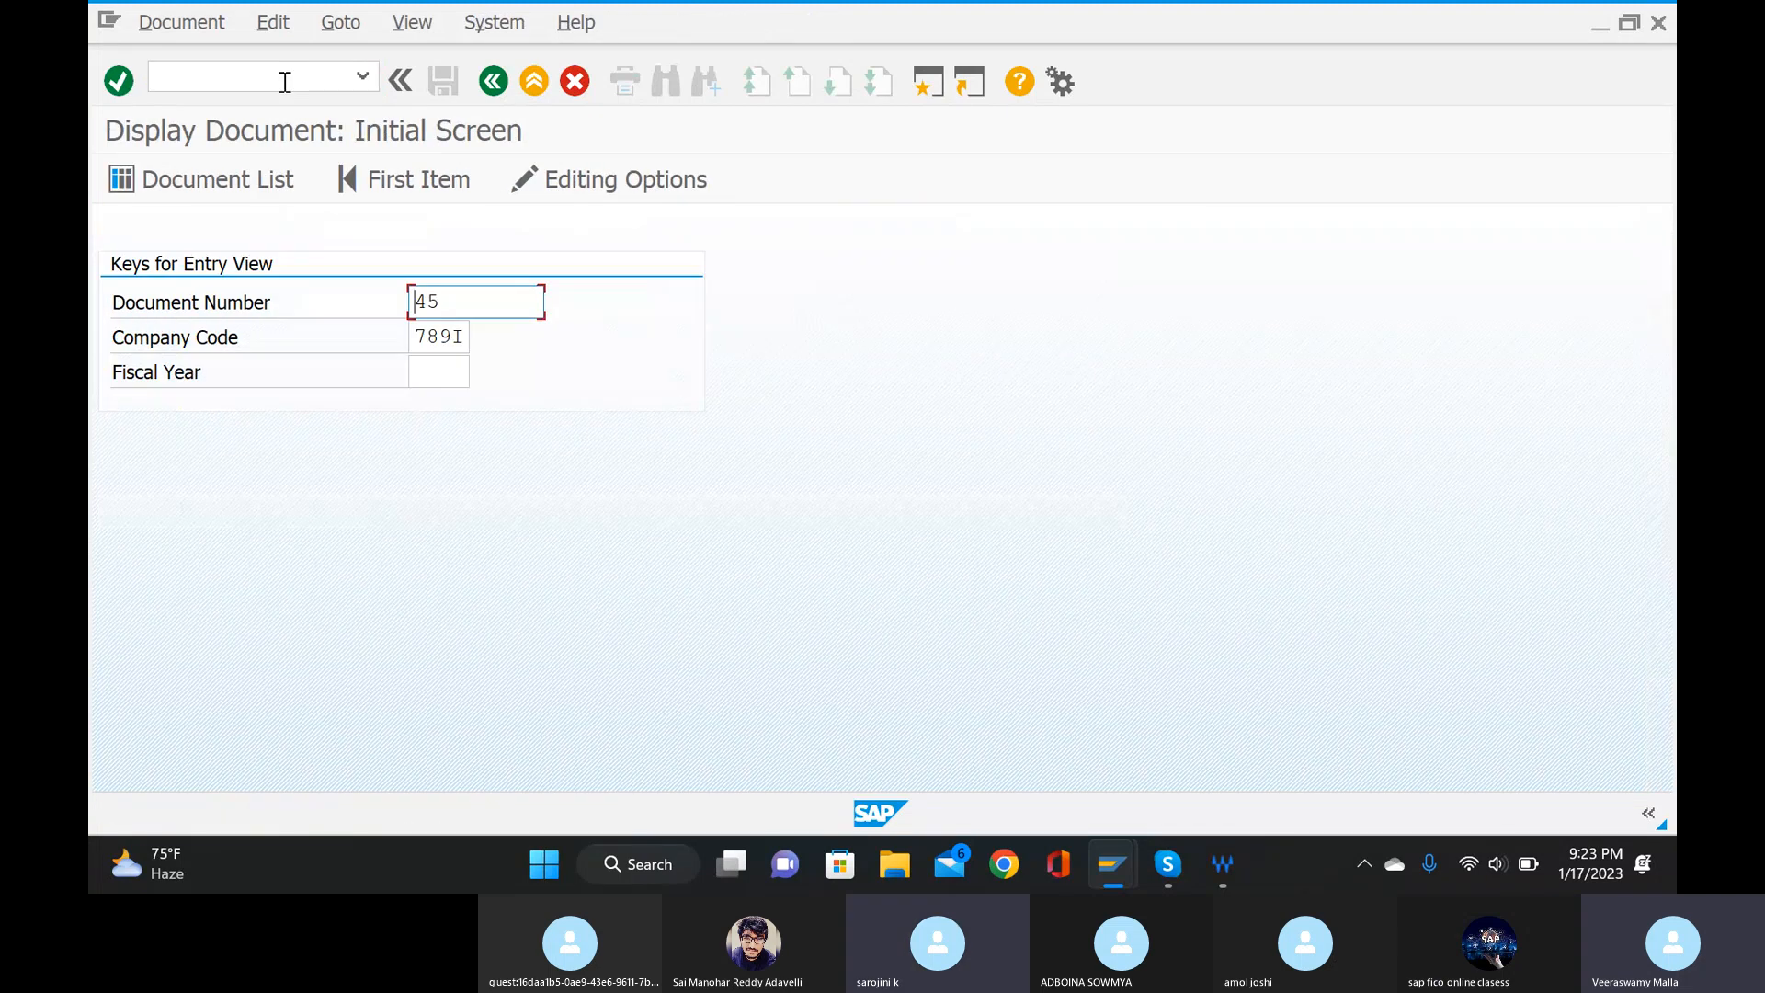
{"action": "left_click", "coordinate": [468, 372]}
{"action": "type", "text": "2022"}
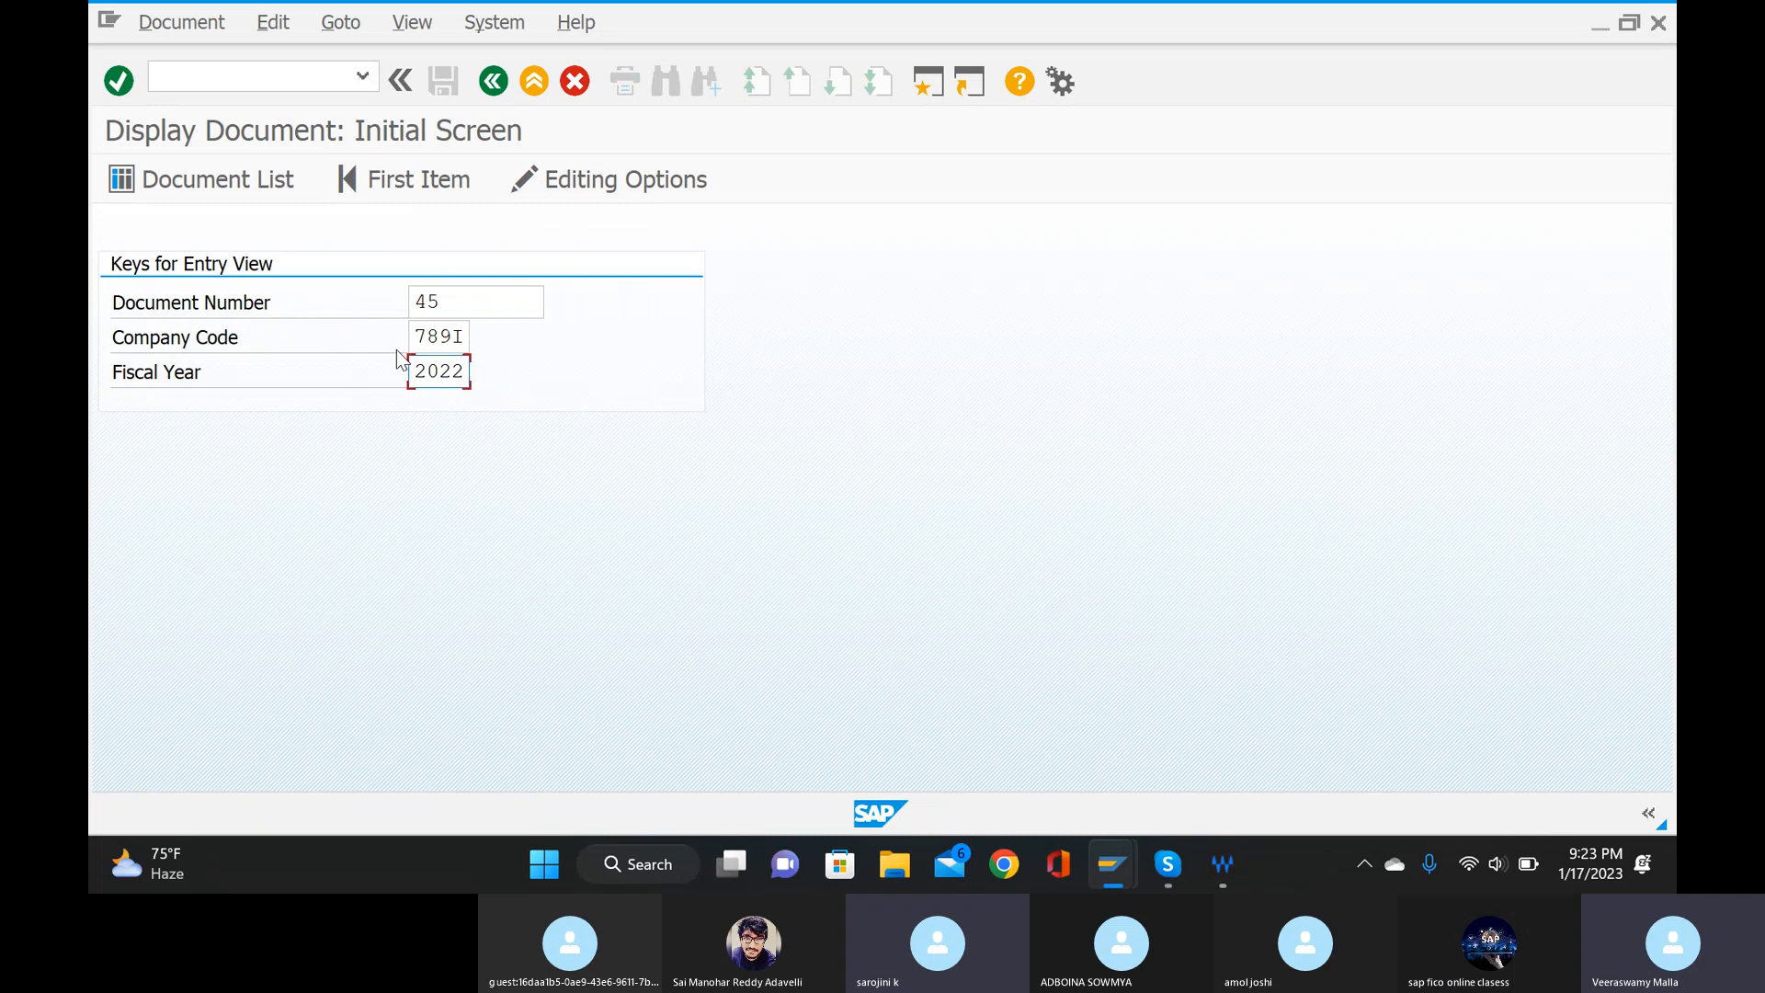
{"action": "key", "text": "Return"}
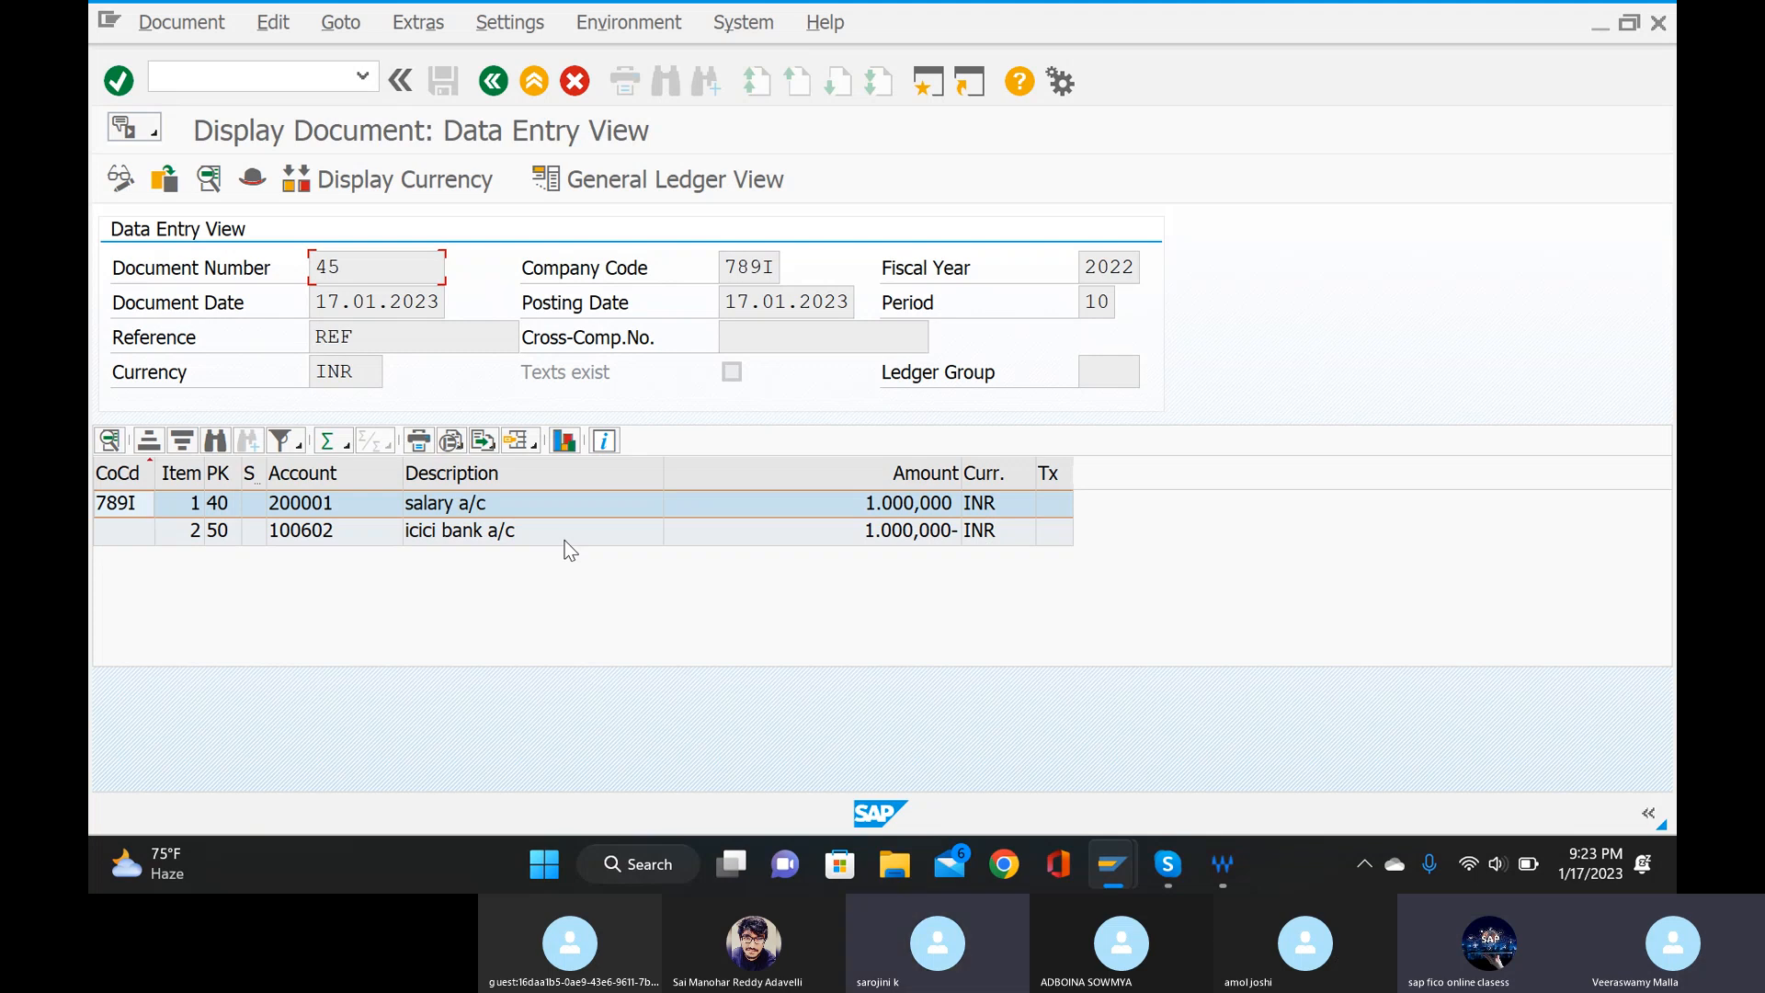
Open the G/L account balances display with transaction FS10.
{"action": "left_click", "coordinate": [303, 72]}
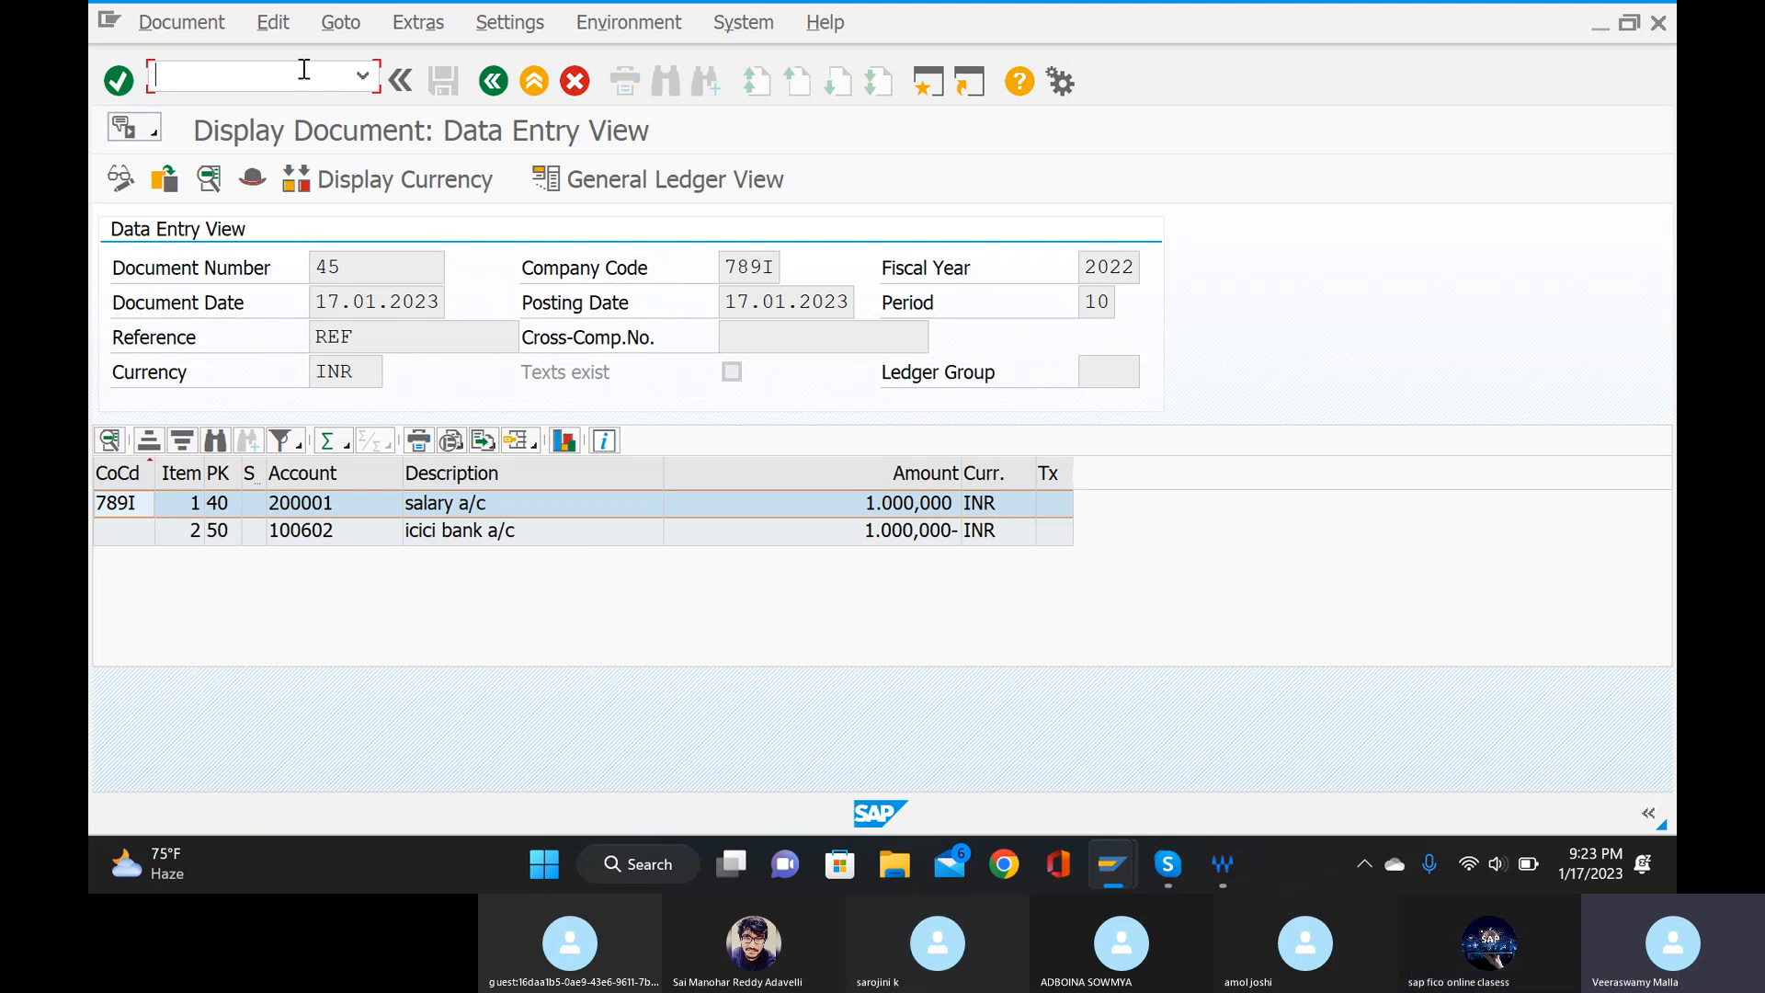
{"action": "type", "text": "/nfs10"}
{"action": "key", "text": "Return"}
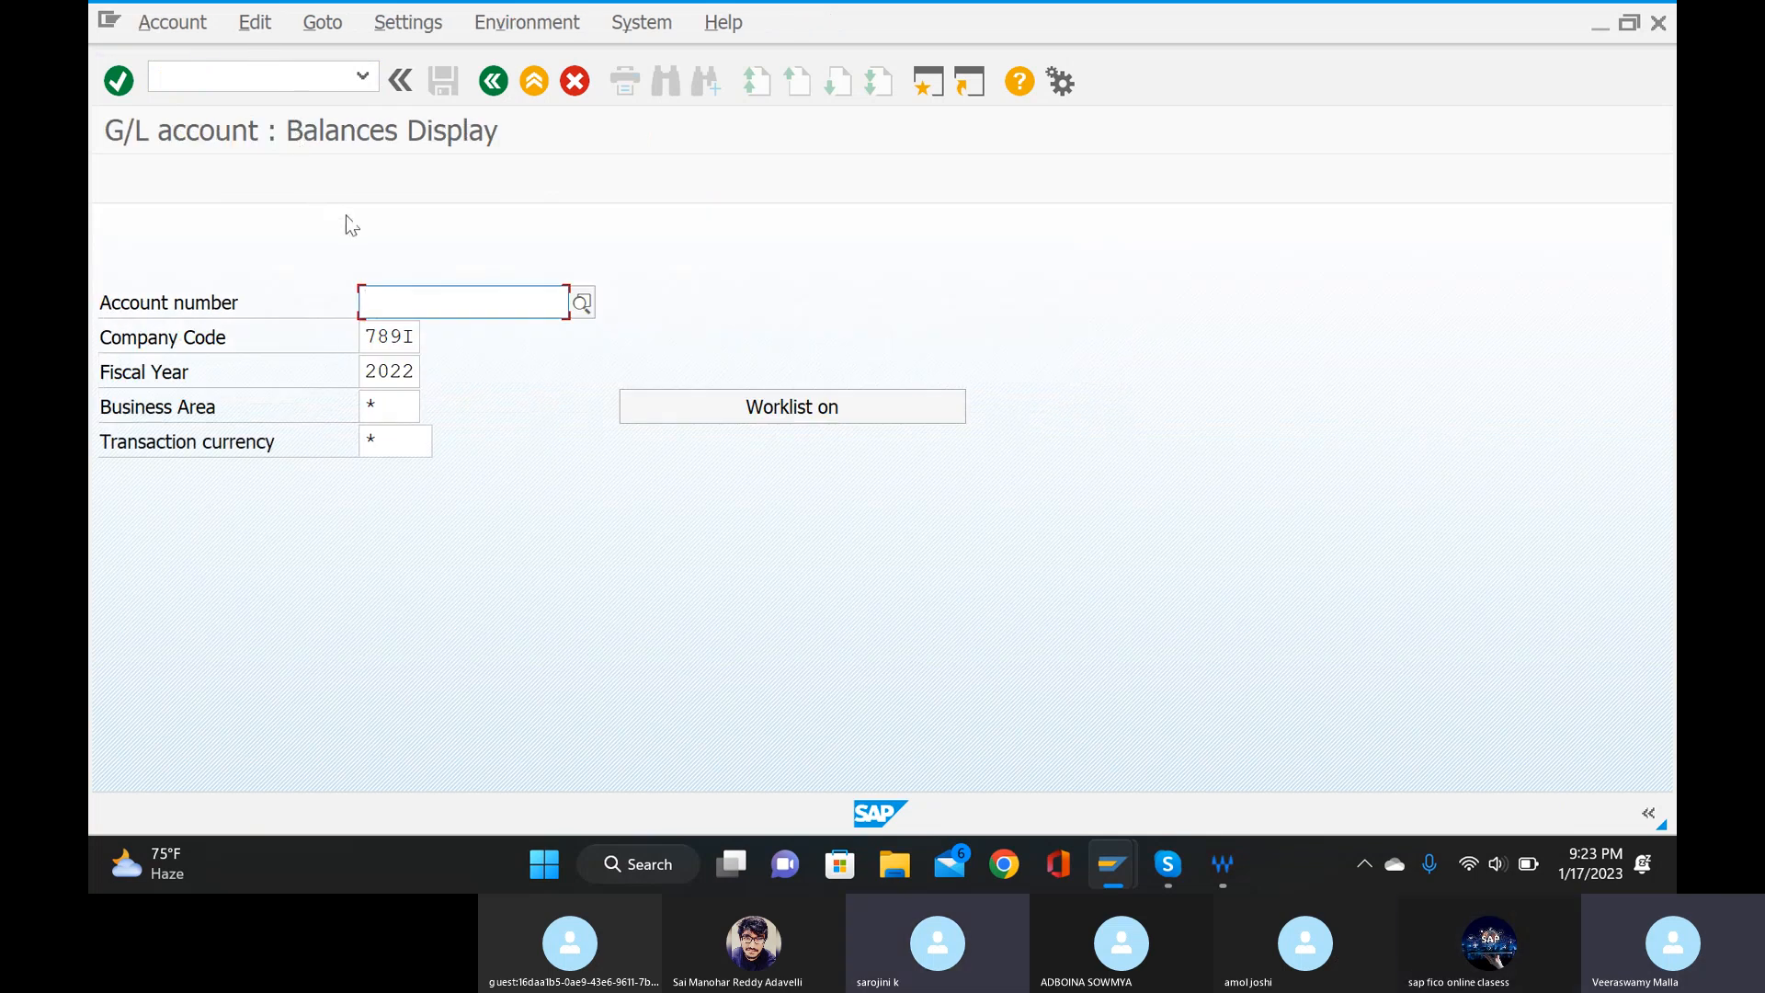
{"action": "left_click", "coordinate": [581, 303]}
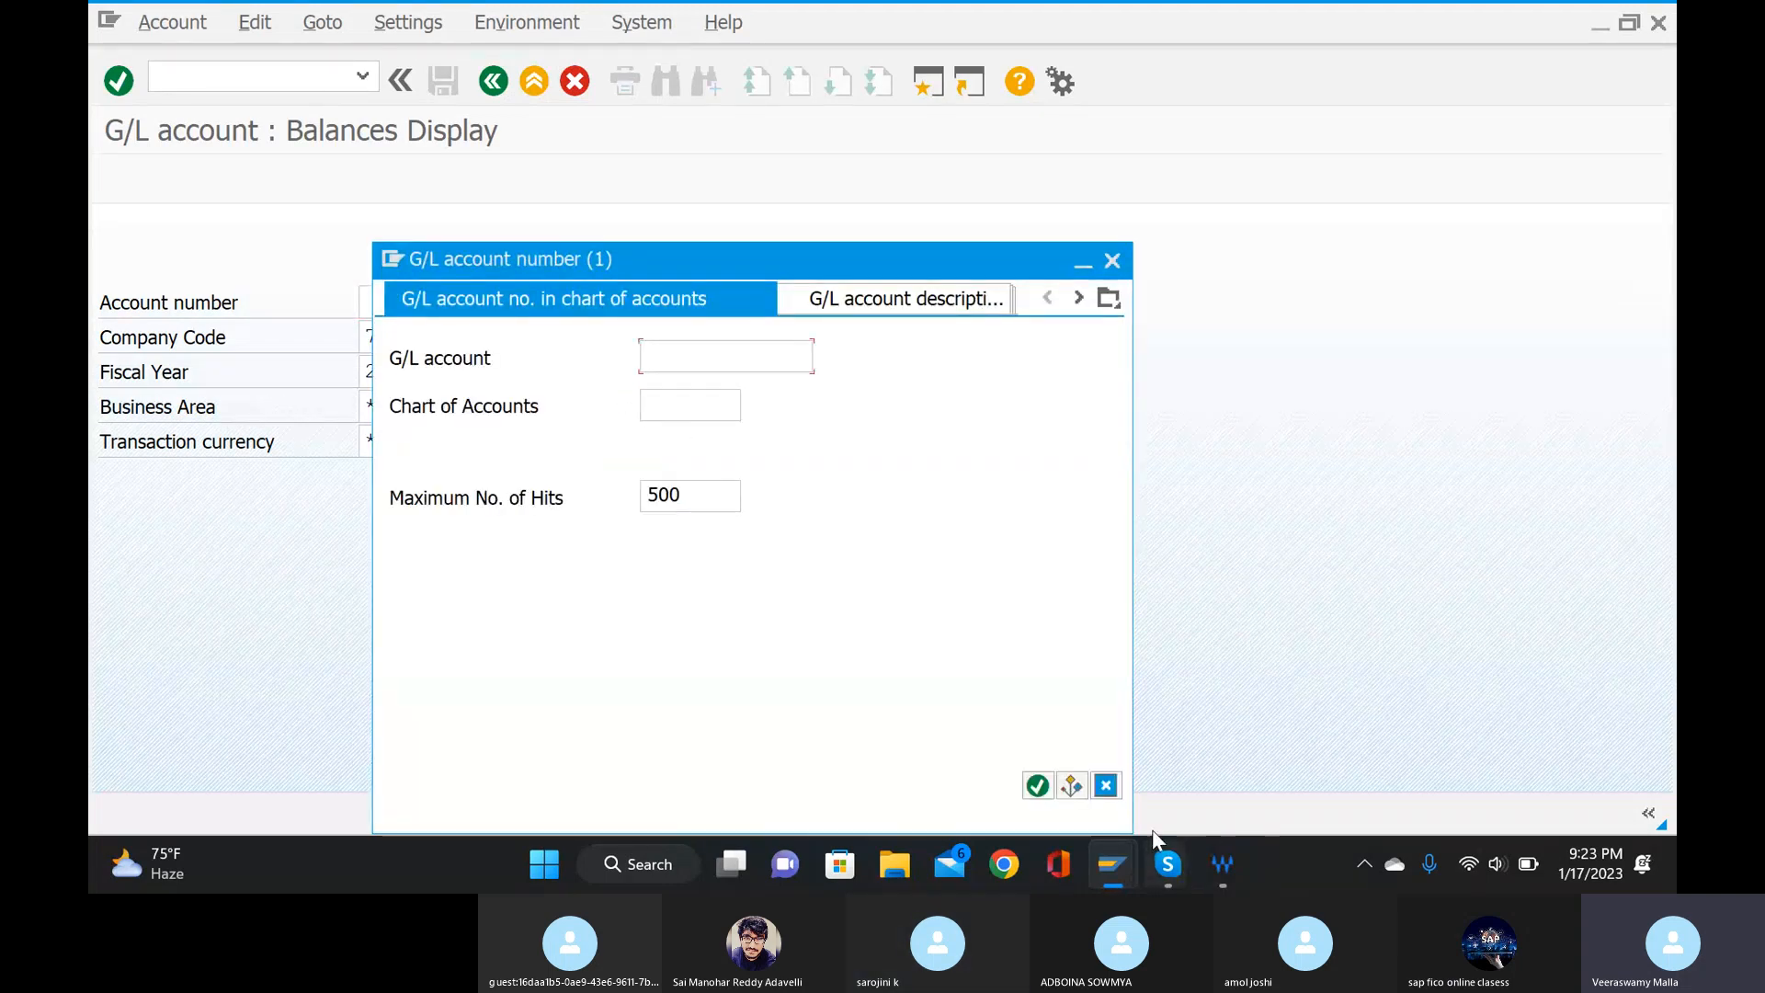
{"action": "left_click", "coordinate": [1037, 785]}
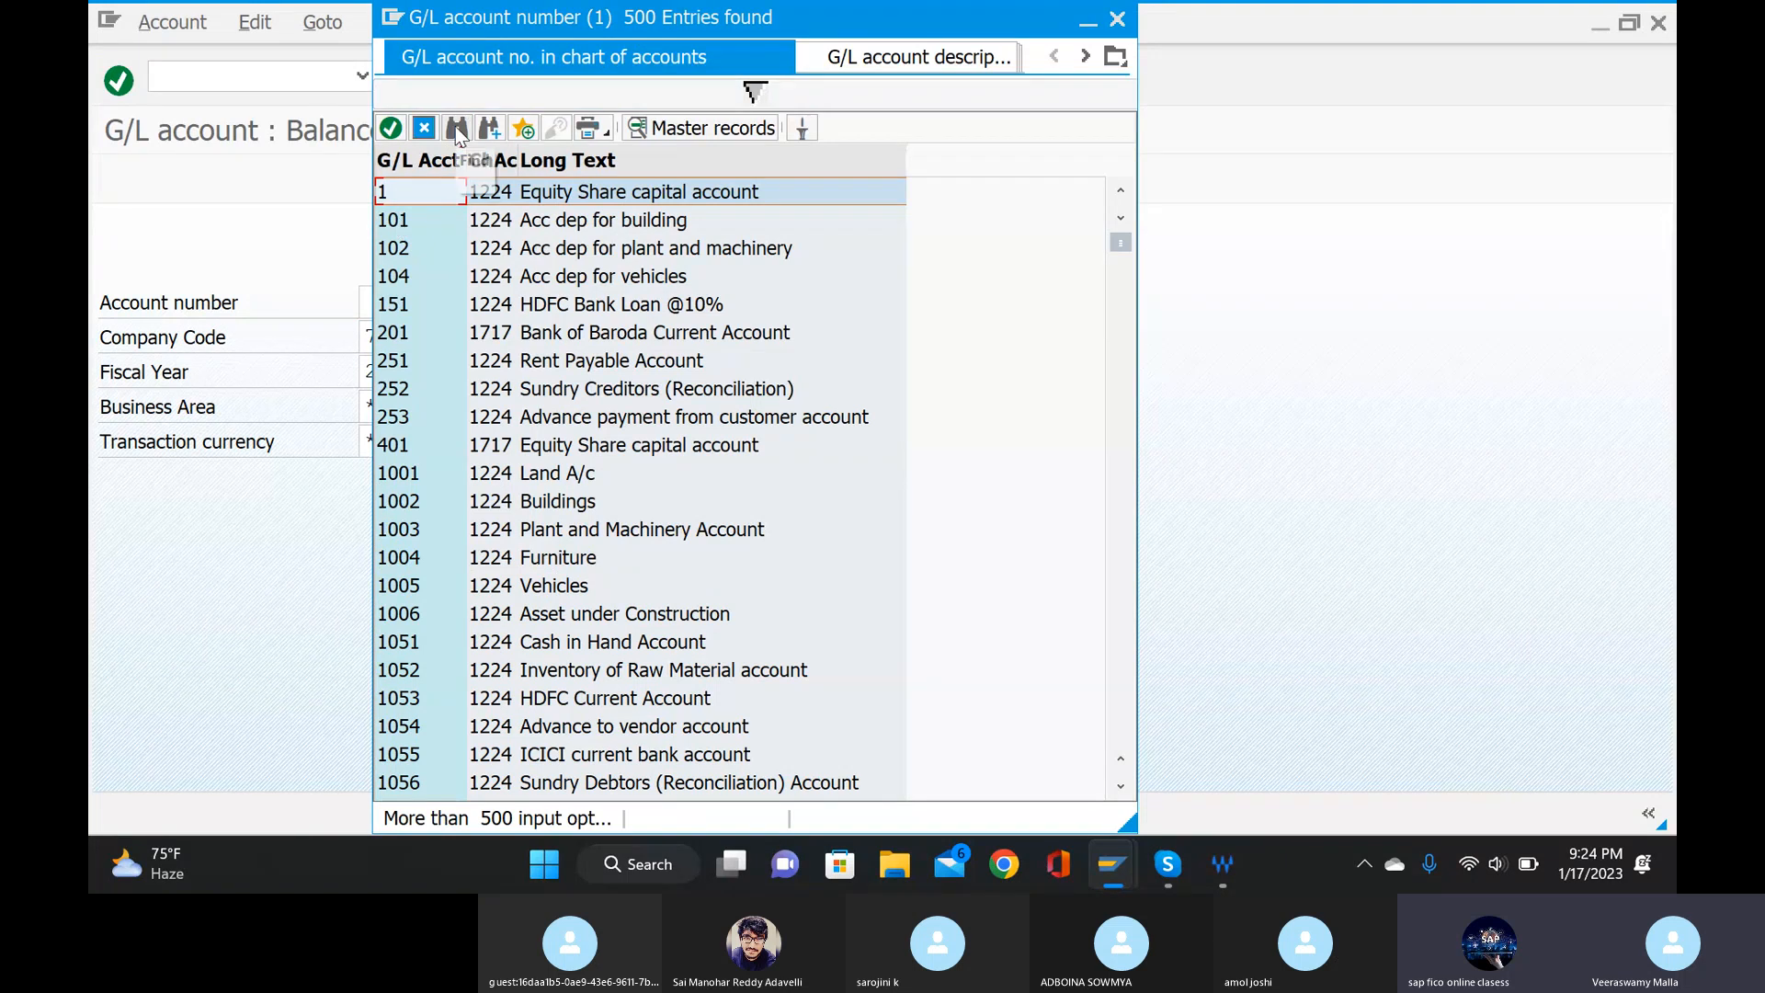
{"action": "scroll", "coordinate": [461, 137], "scroll_direction": "down", "scroll_amount": 5}
{"action": "left_click", "coordinate": [1117, 20]}
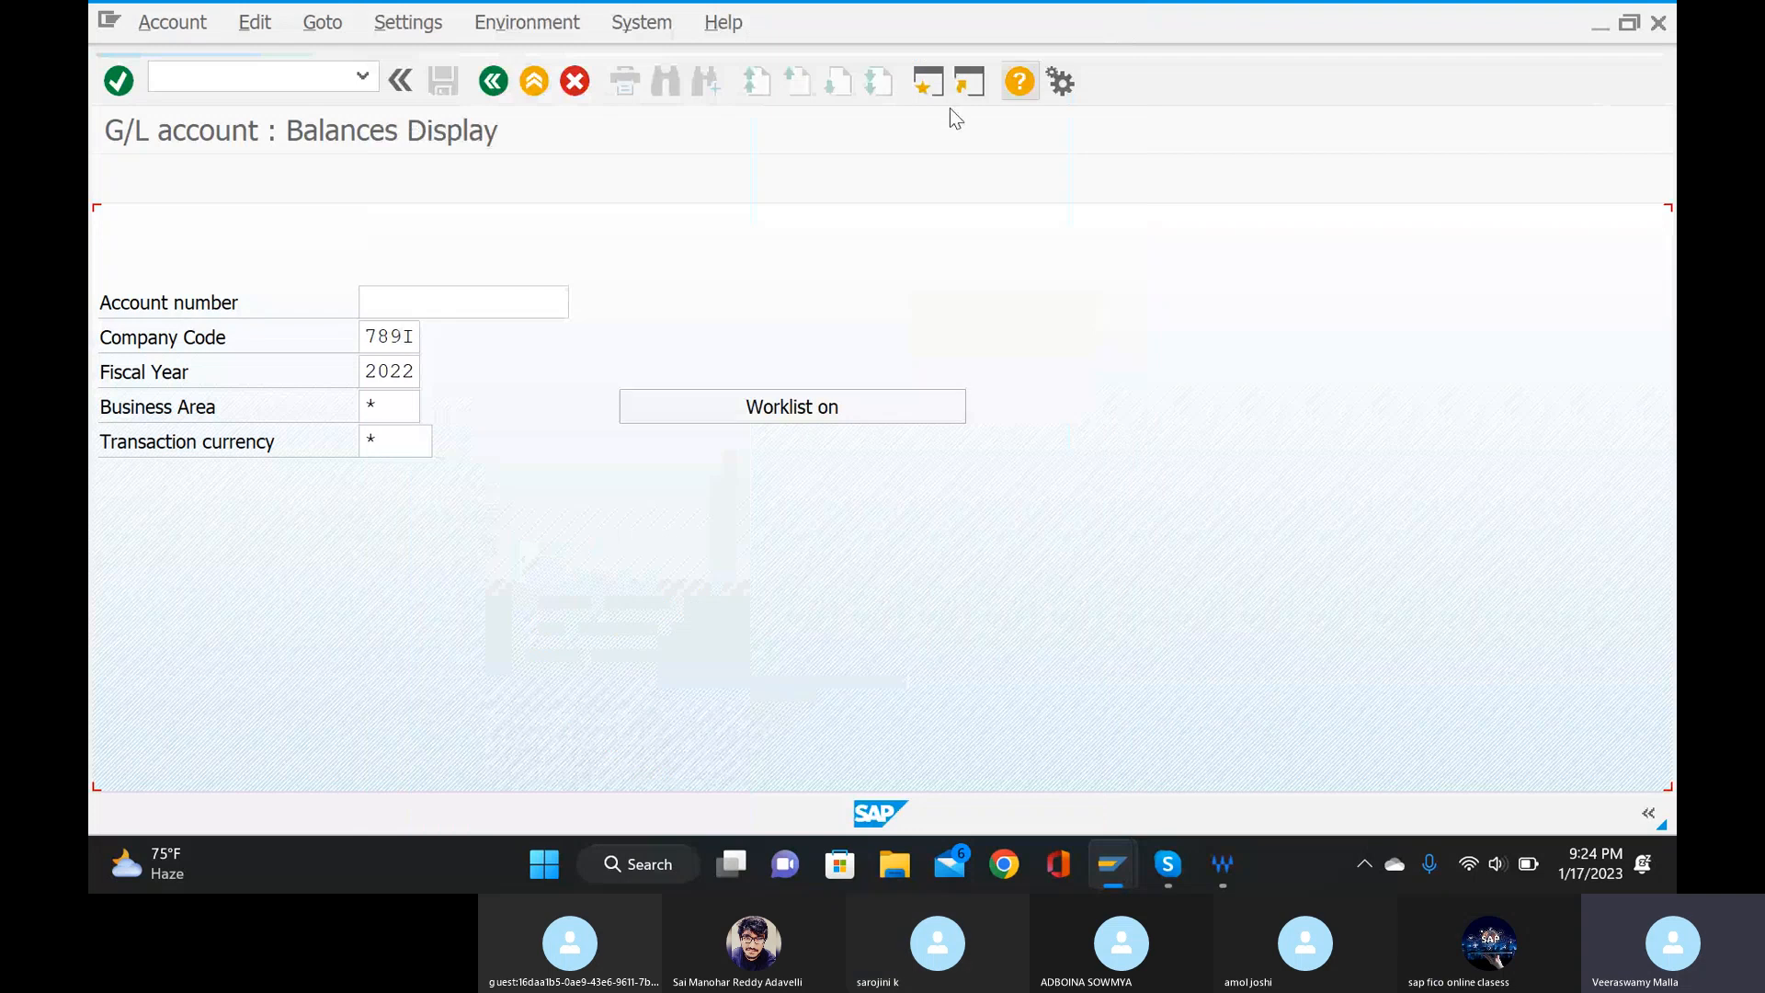
Pick the salarys account from a chart of accounts 789I search and try to display its balances.
{"action": "key", "text": "F4"}
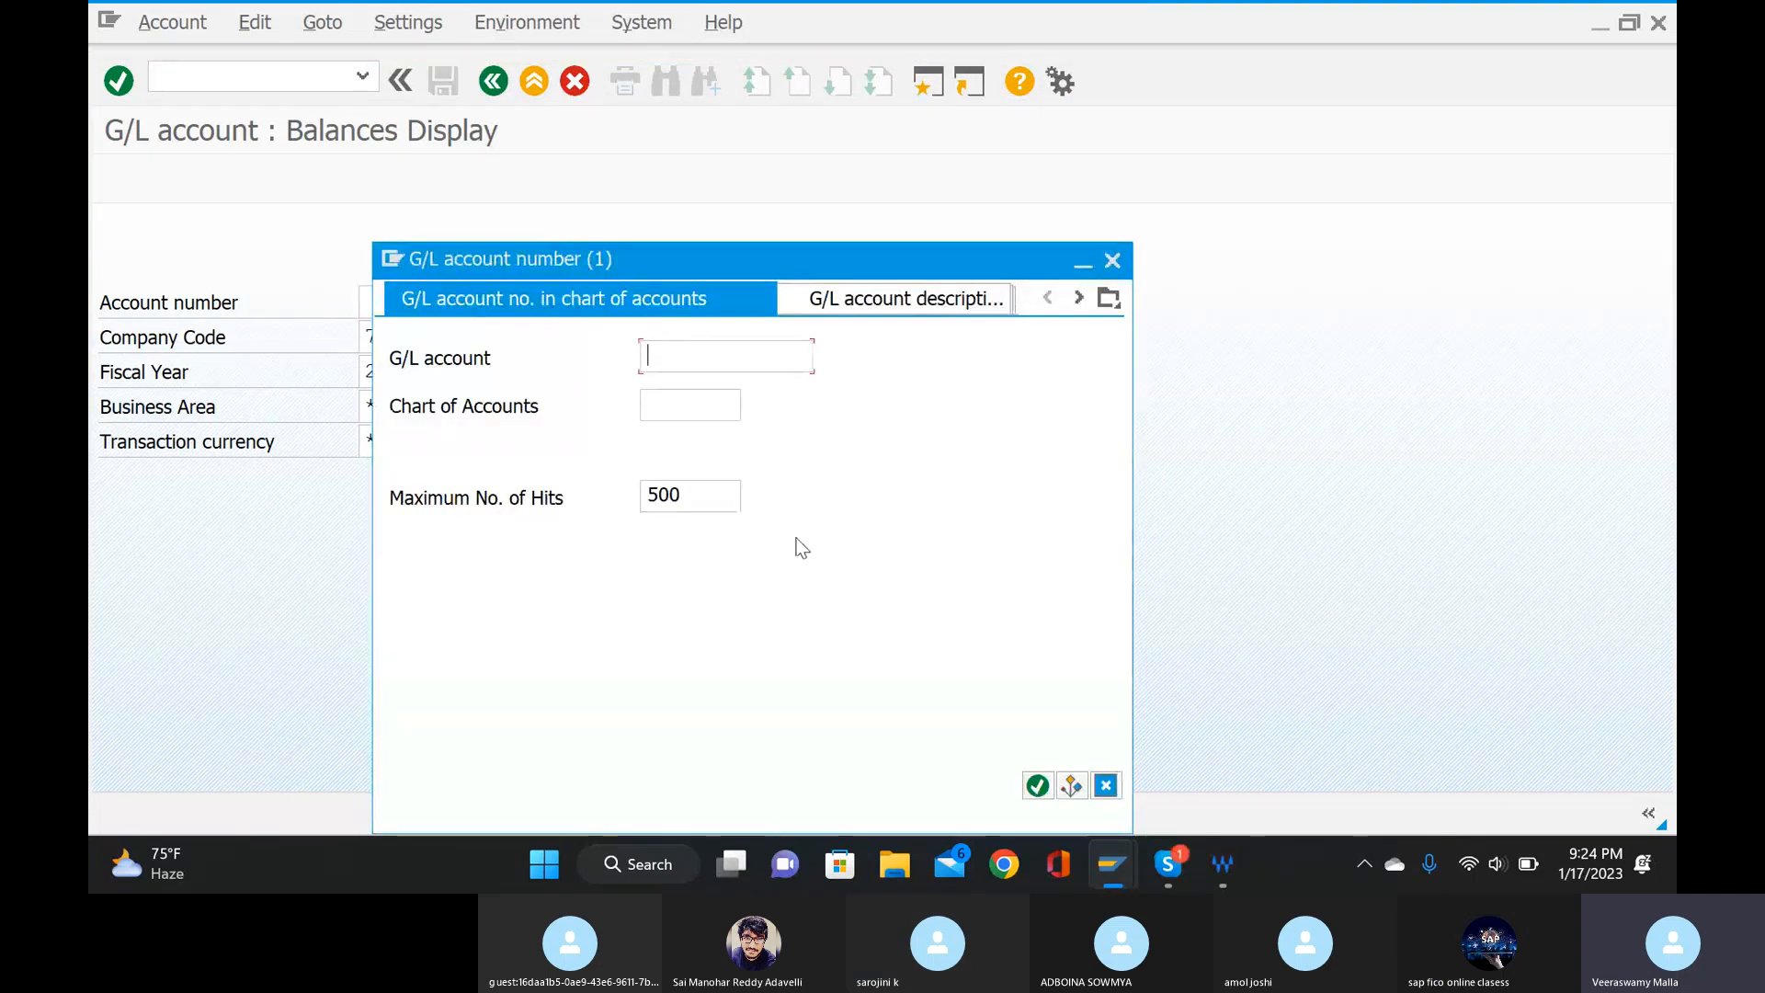
{"action": "left_click", "coordinate": [697, 402]}
{"action": "type", "text": "789"}
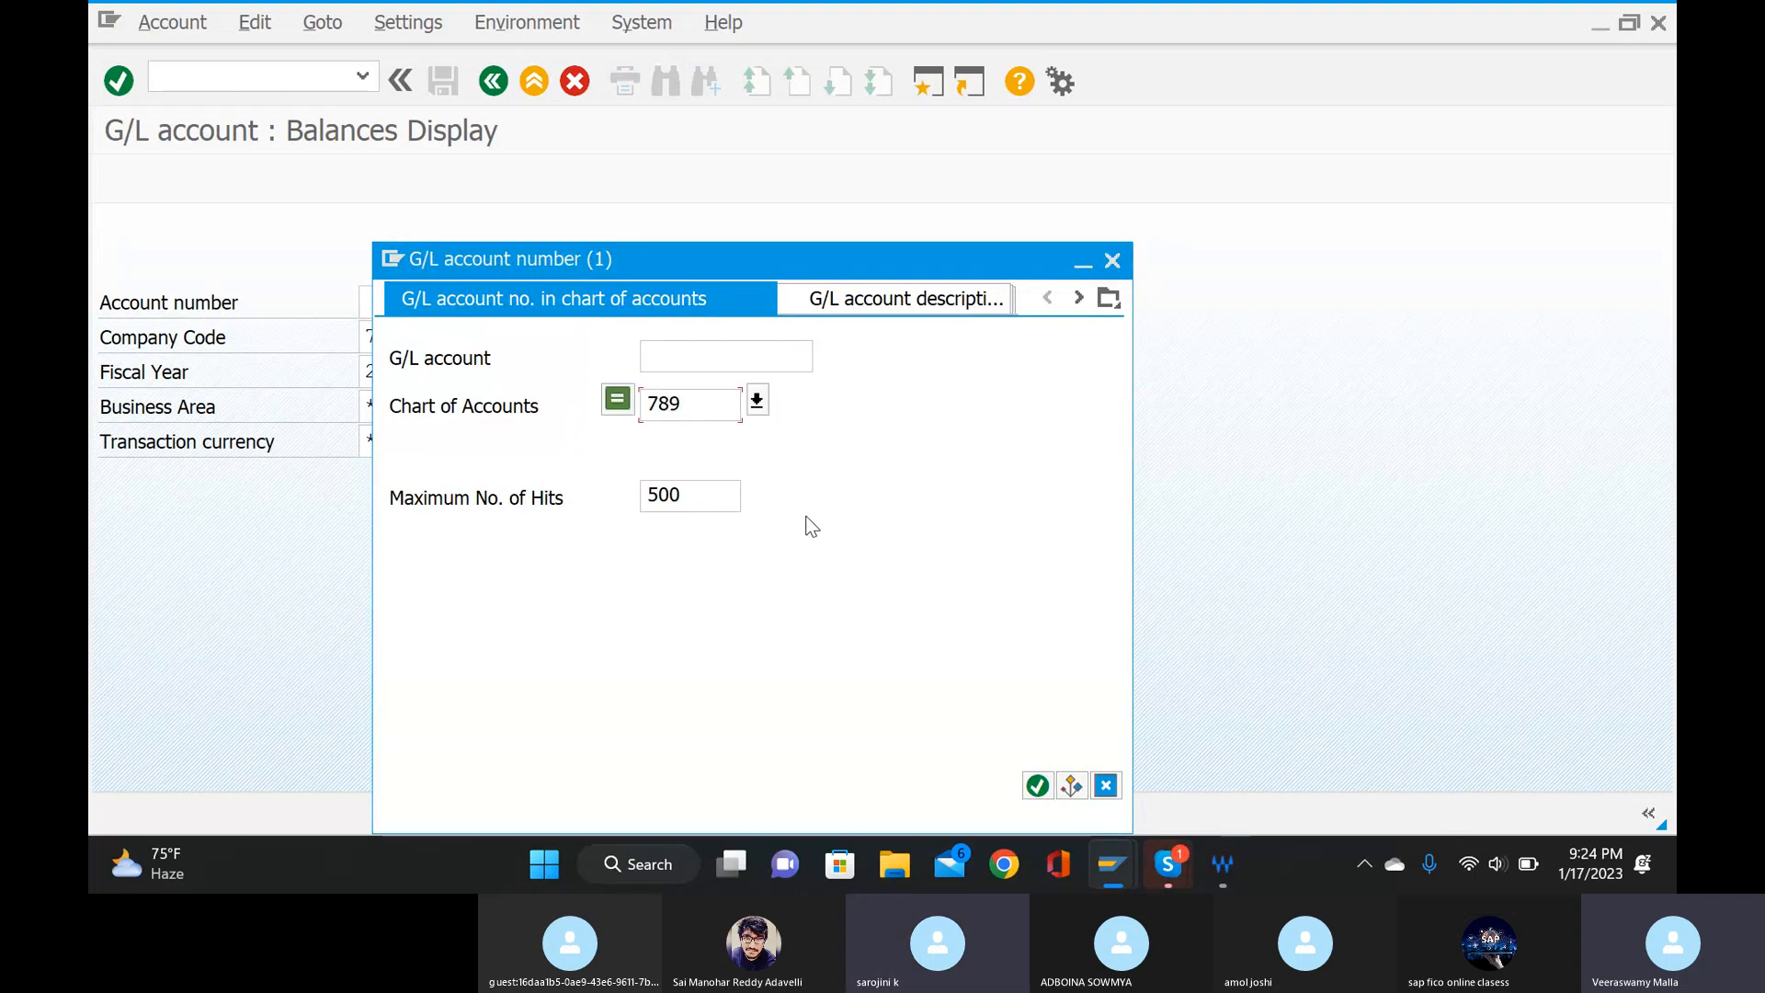
{"action": "type", "text": "i"}
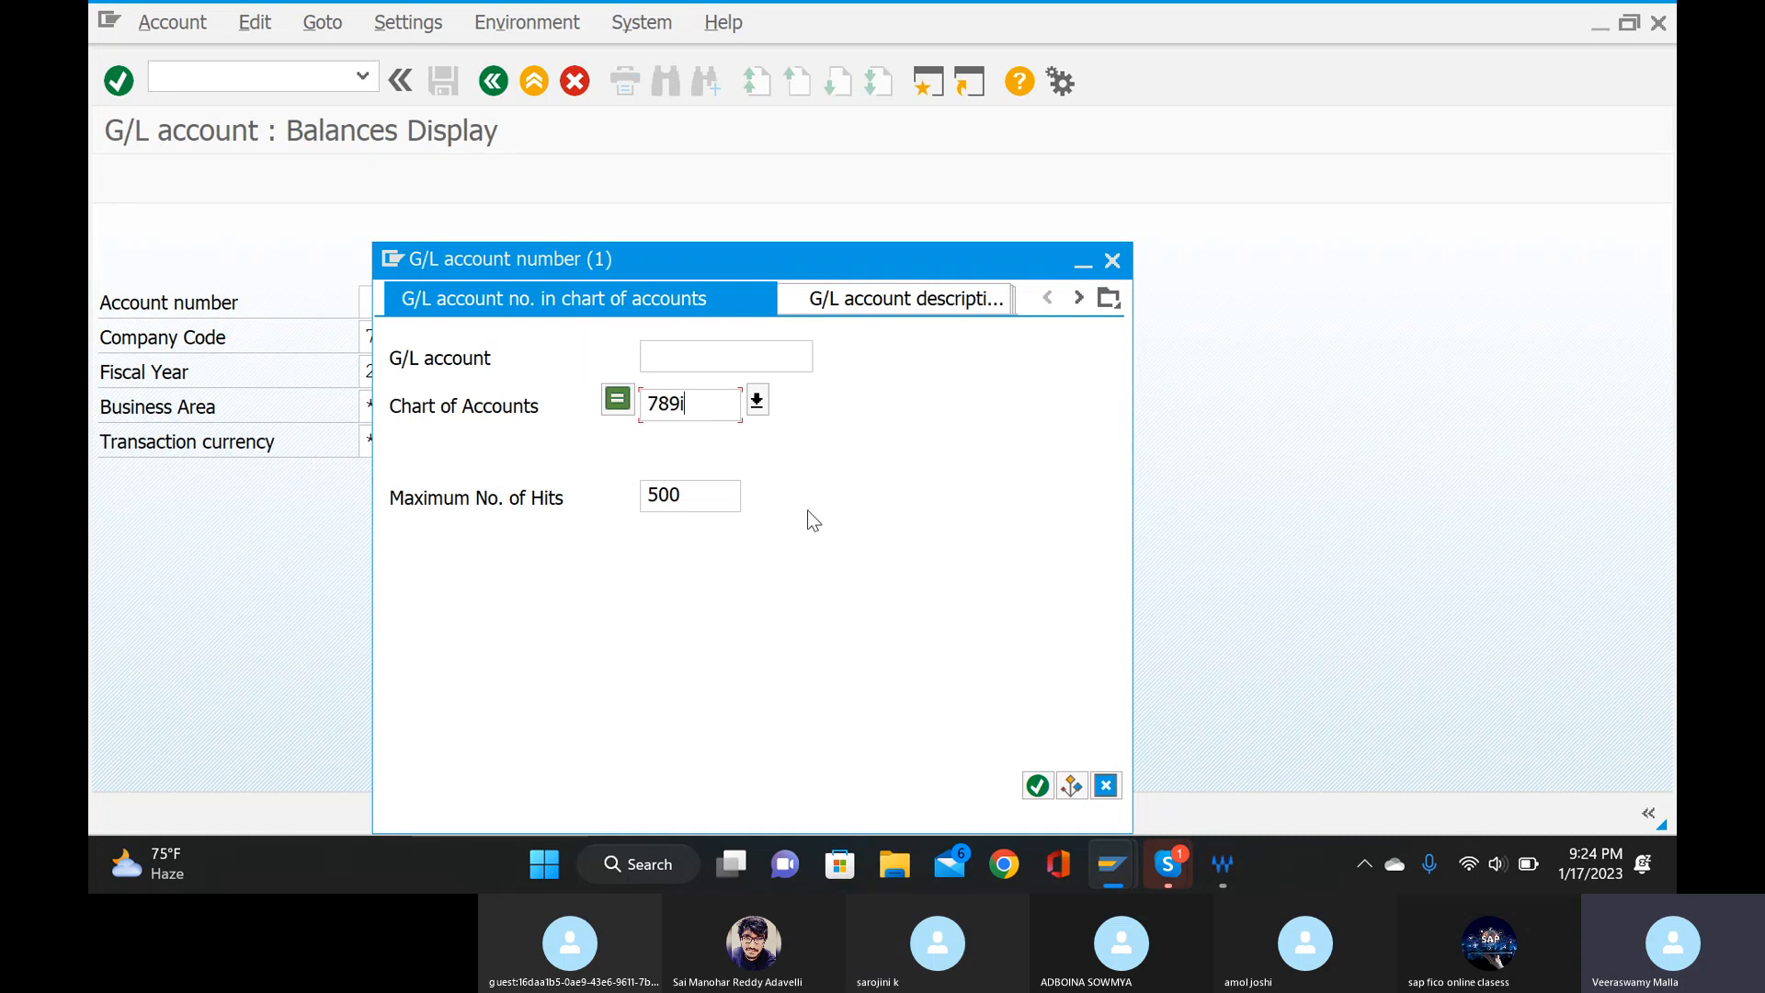
{"action": "left_click", "coordinate": [1036, 787]}
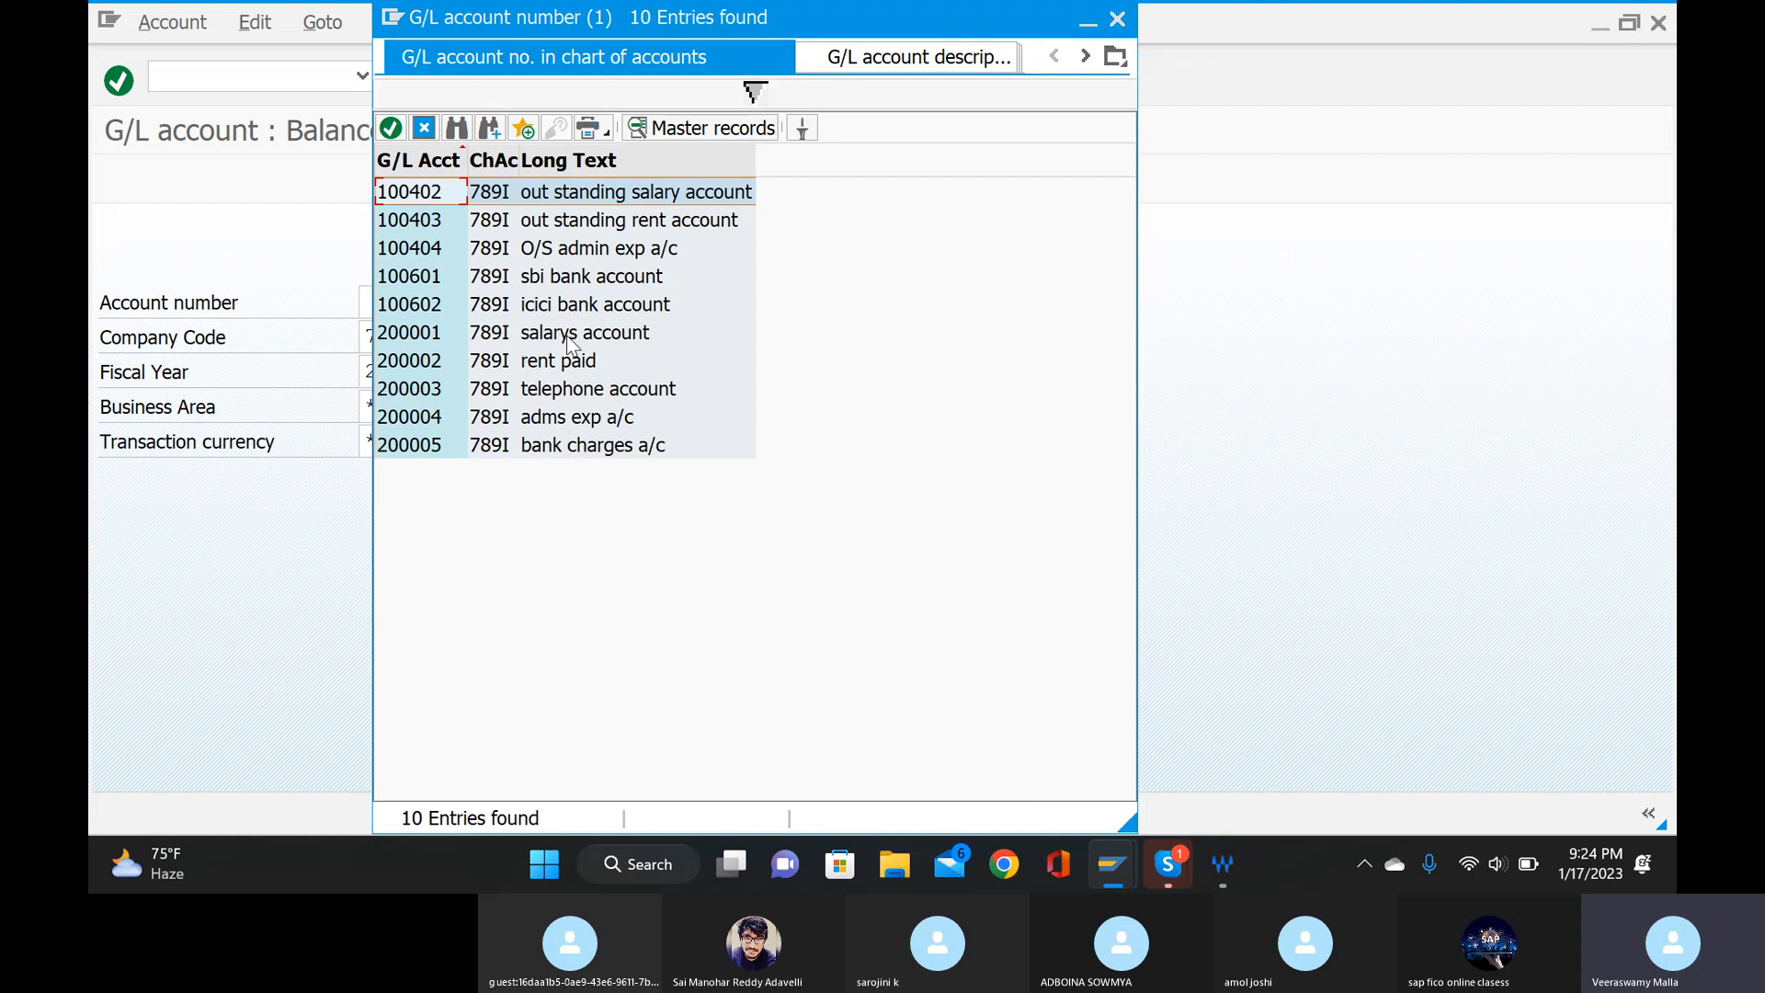
{"action": "double_click", "coordinate": [566, 333]}
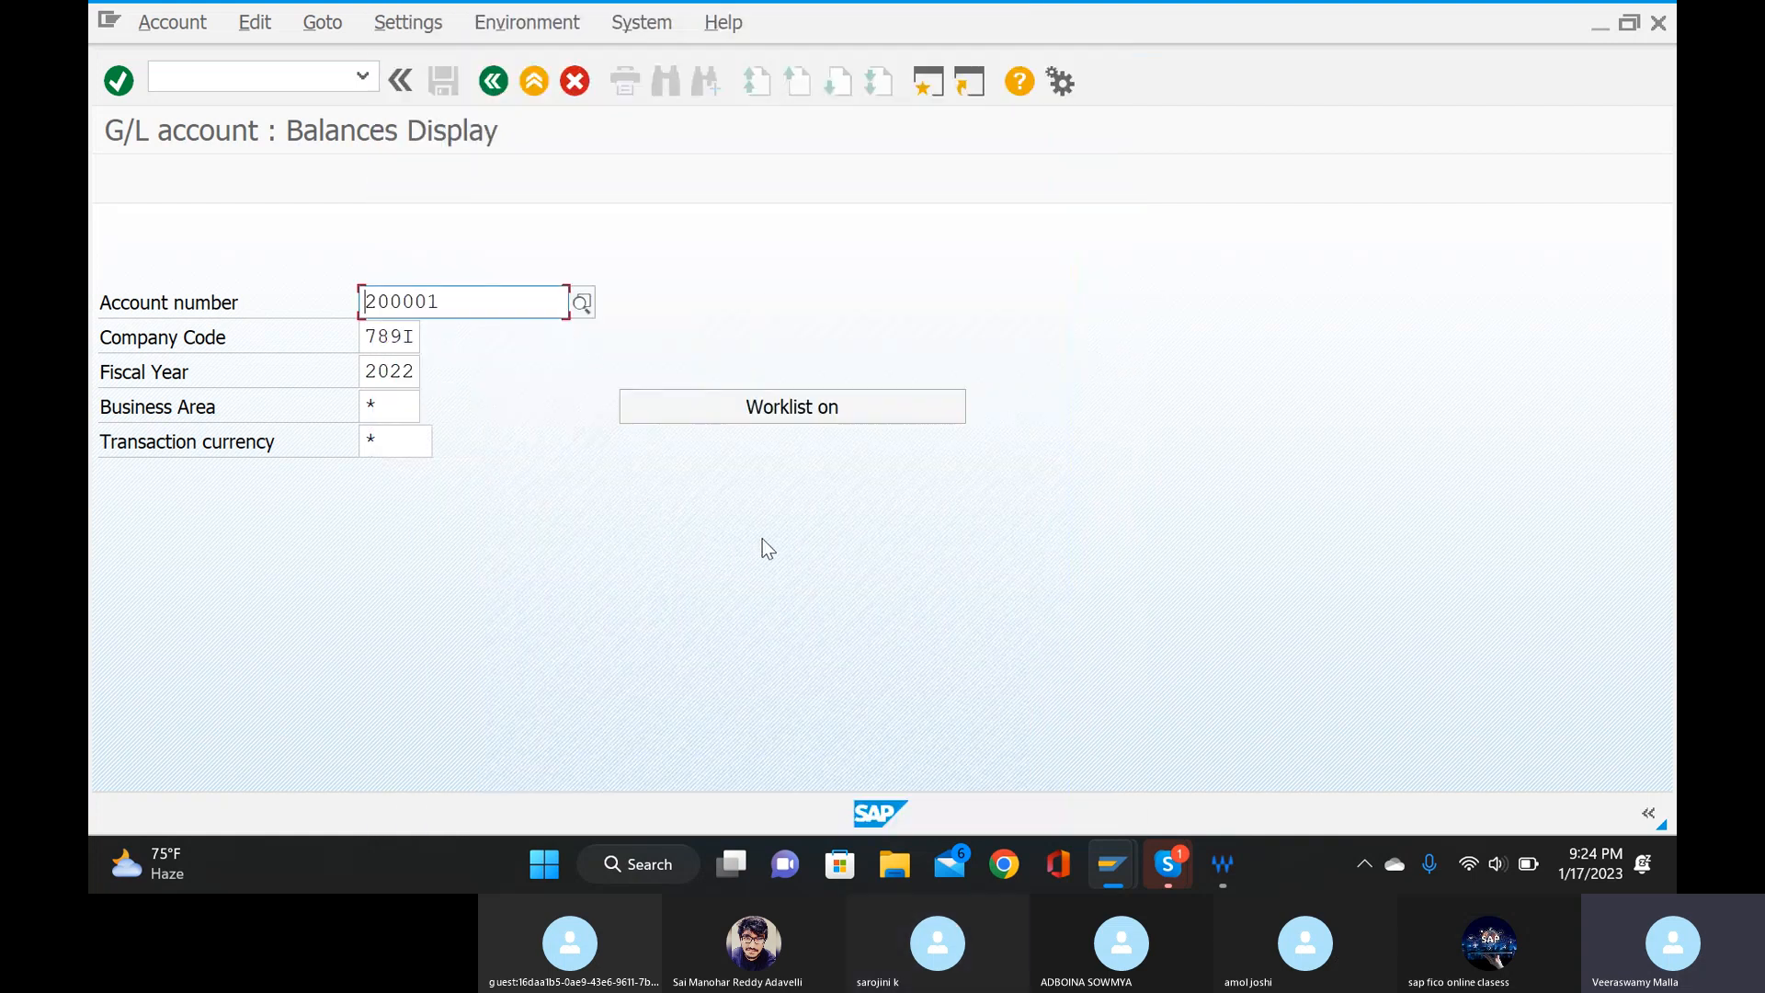
{"action": "key", "text": "F8"}
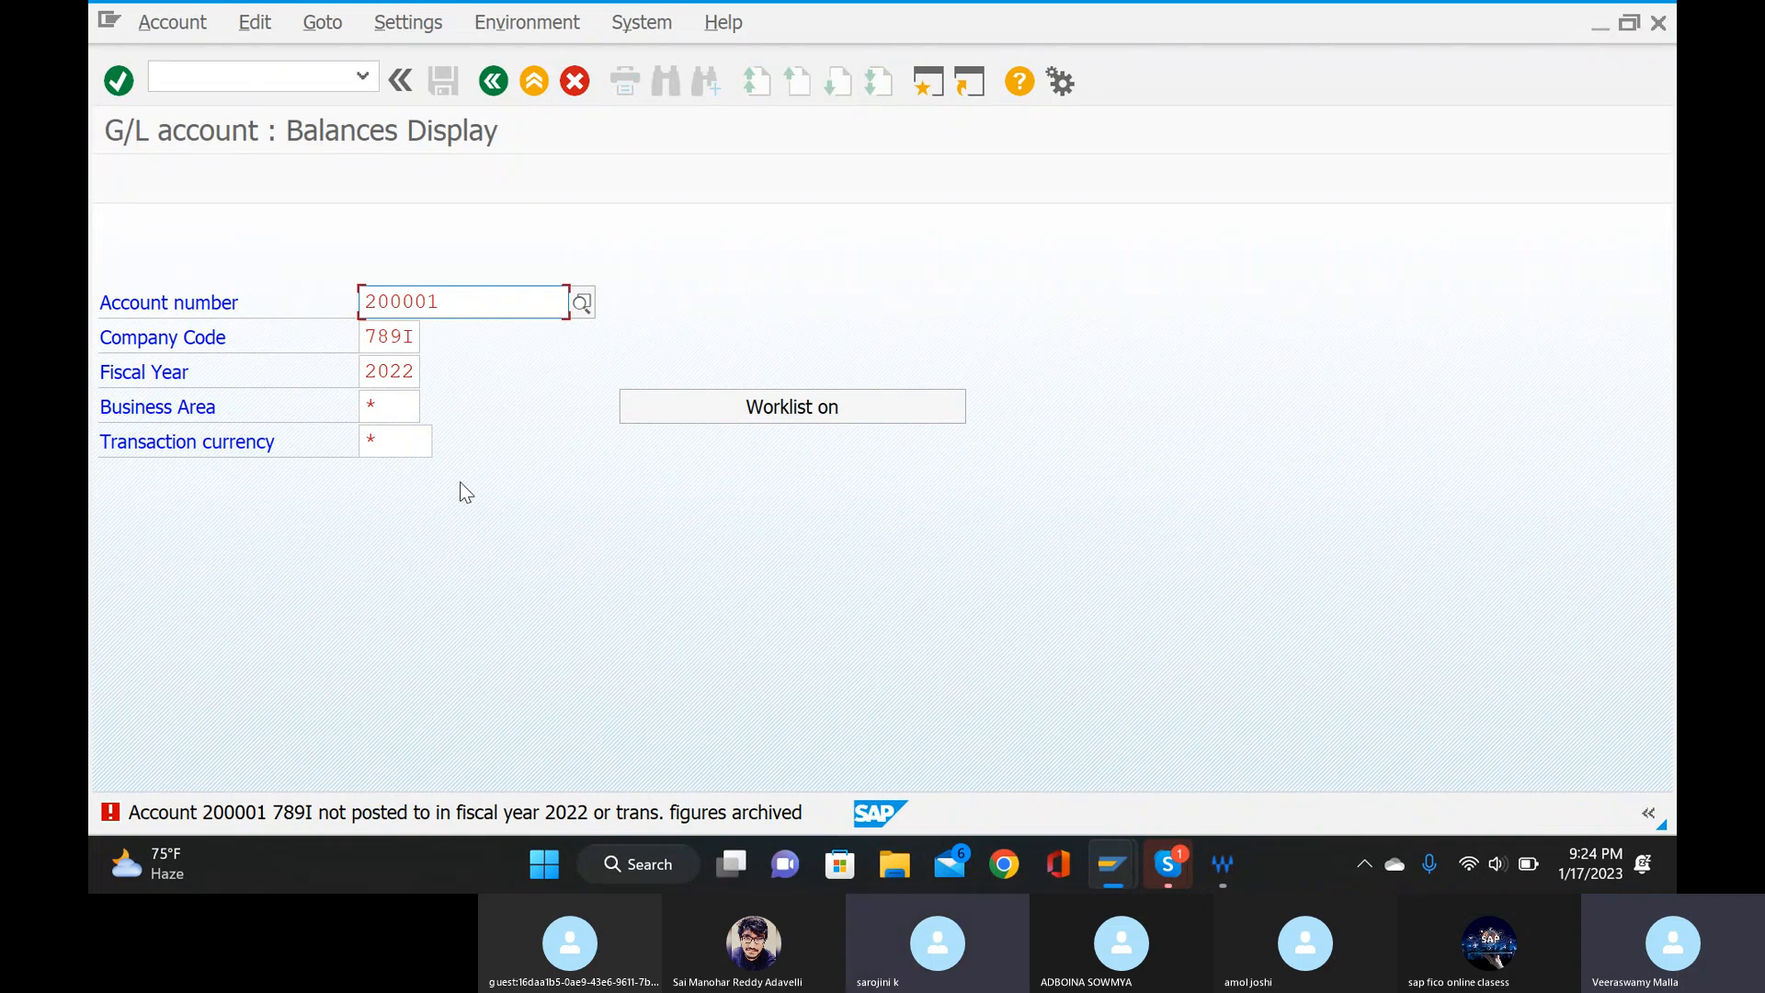
Turn the worklist on, set the fiscal year to 2023 and try to display the salarys account's balances.
{"action": "left_click", "coordinate": [864, 407]}
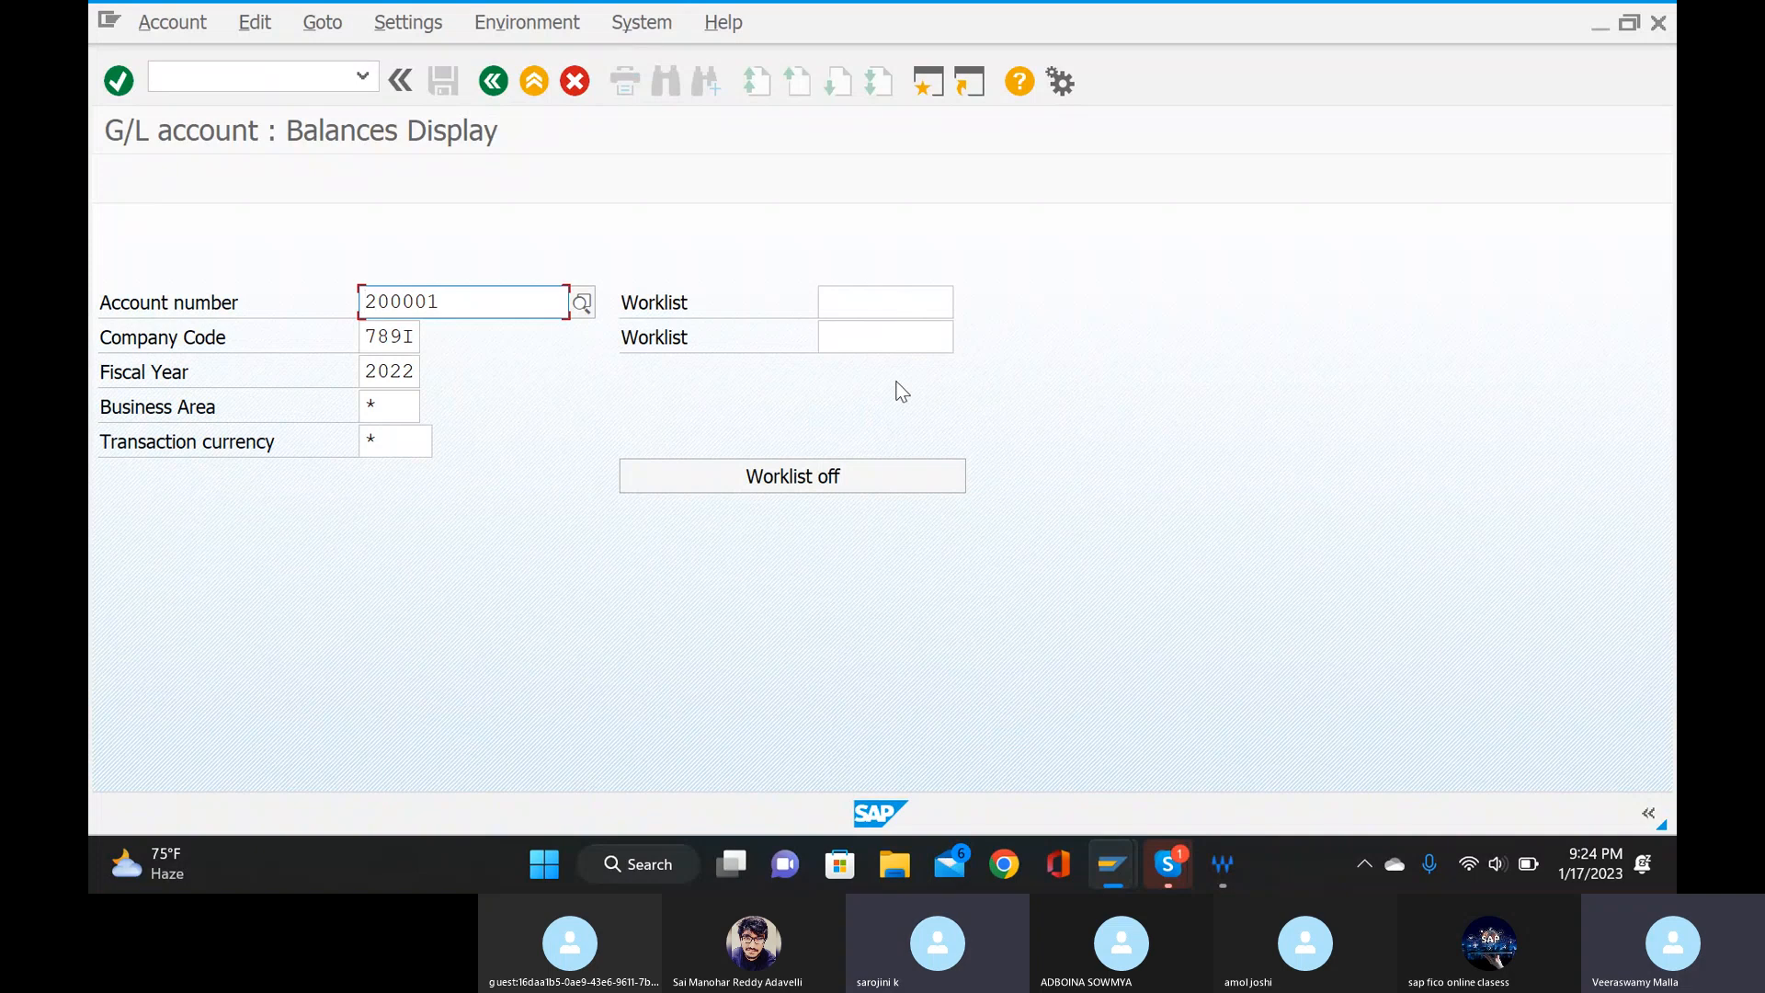
{"action": "left_click", "coordinate": [413, 372]}
{"action": "key", "text": "BackSpace"}
{"action": "type", "text": "3"}
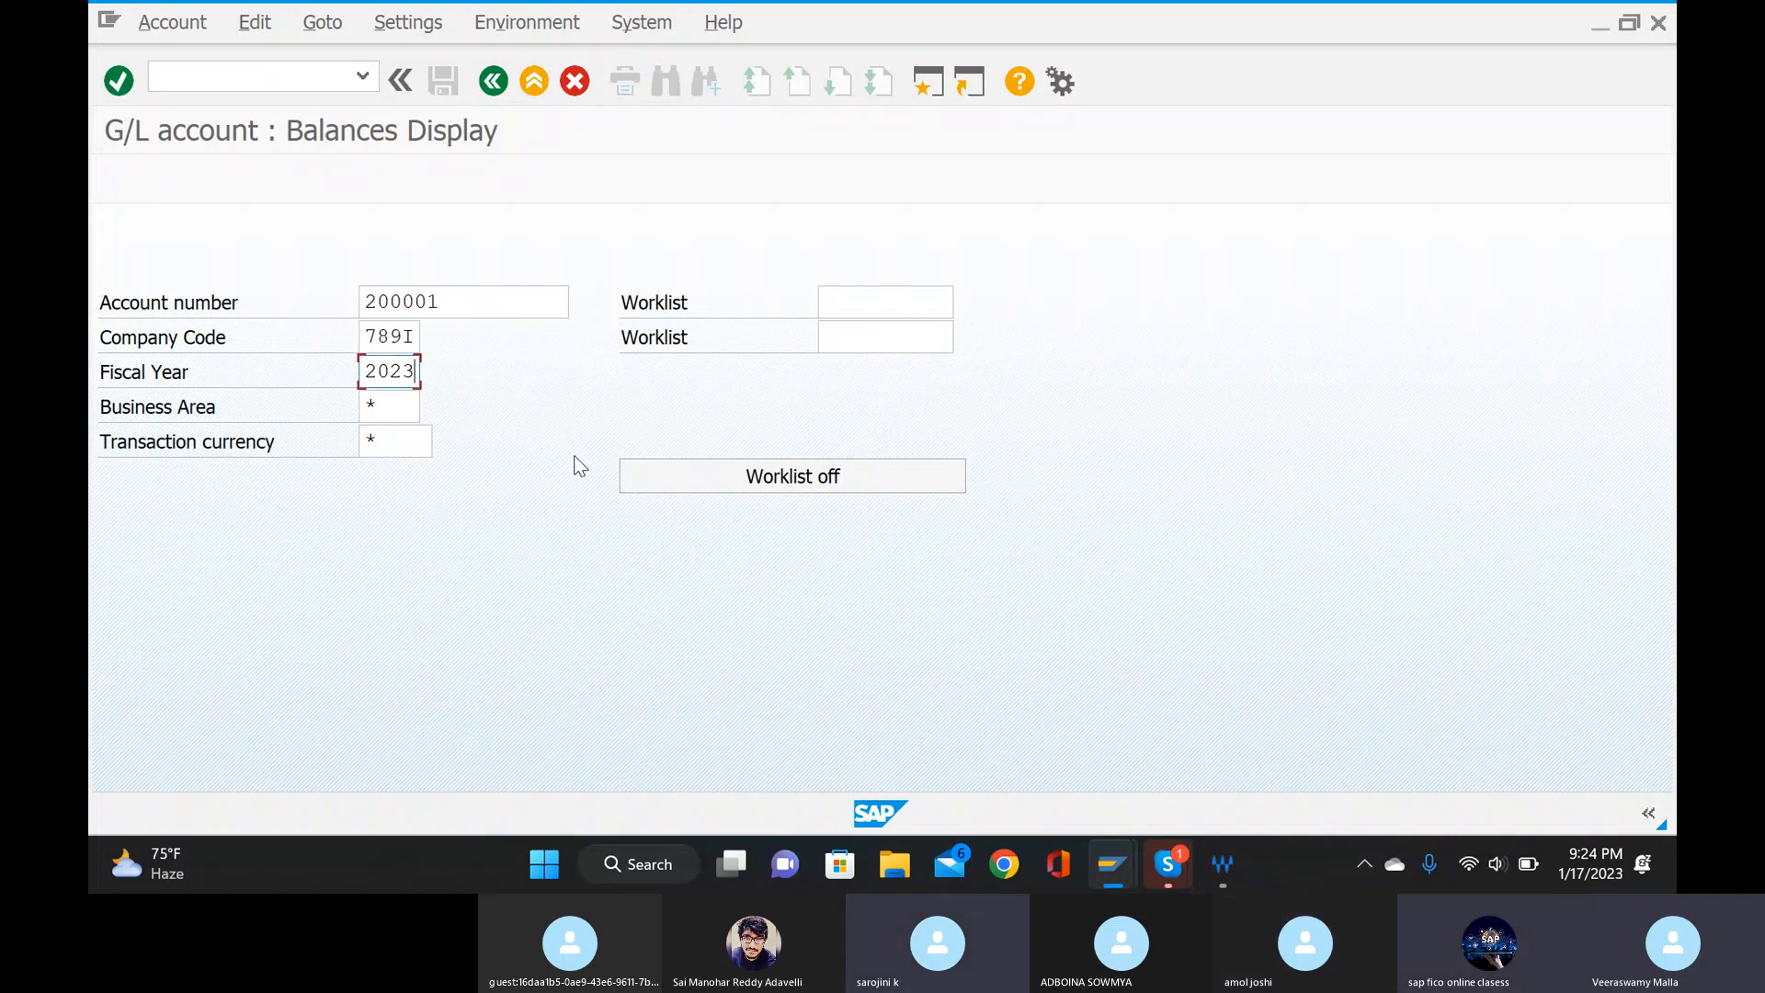
{"action": "key", "text": "Return"}
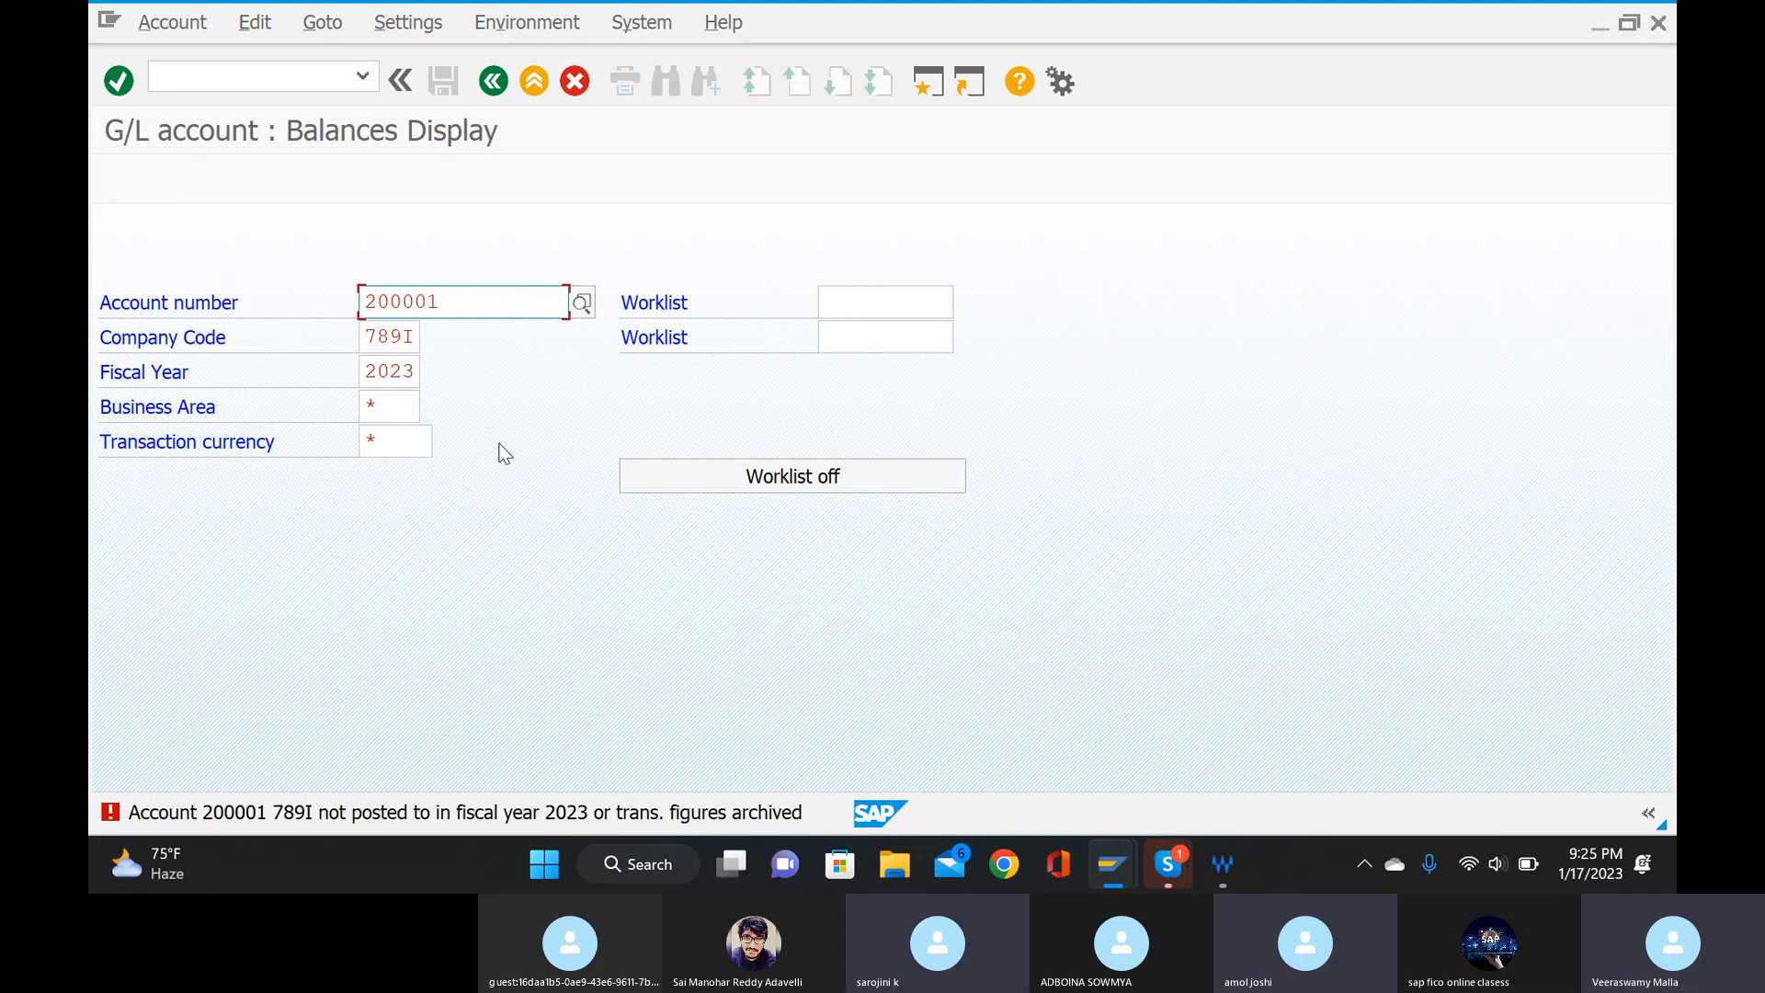
{"action": "left_click", "coordinate": [581, 303]}
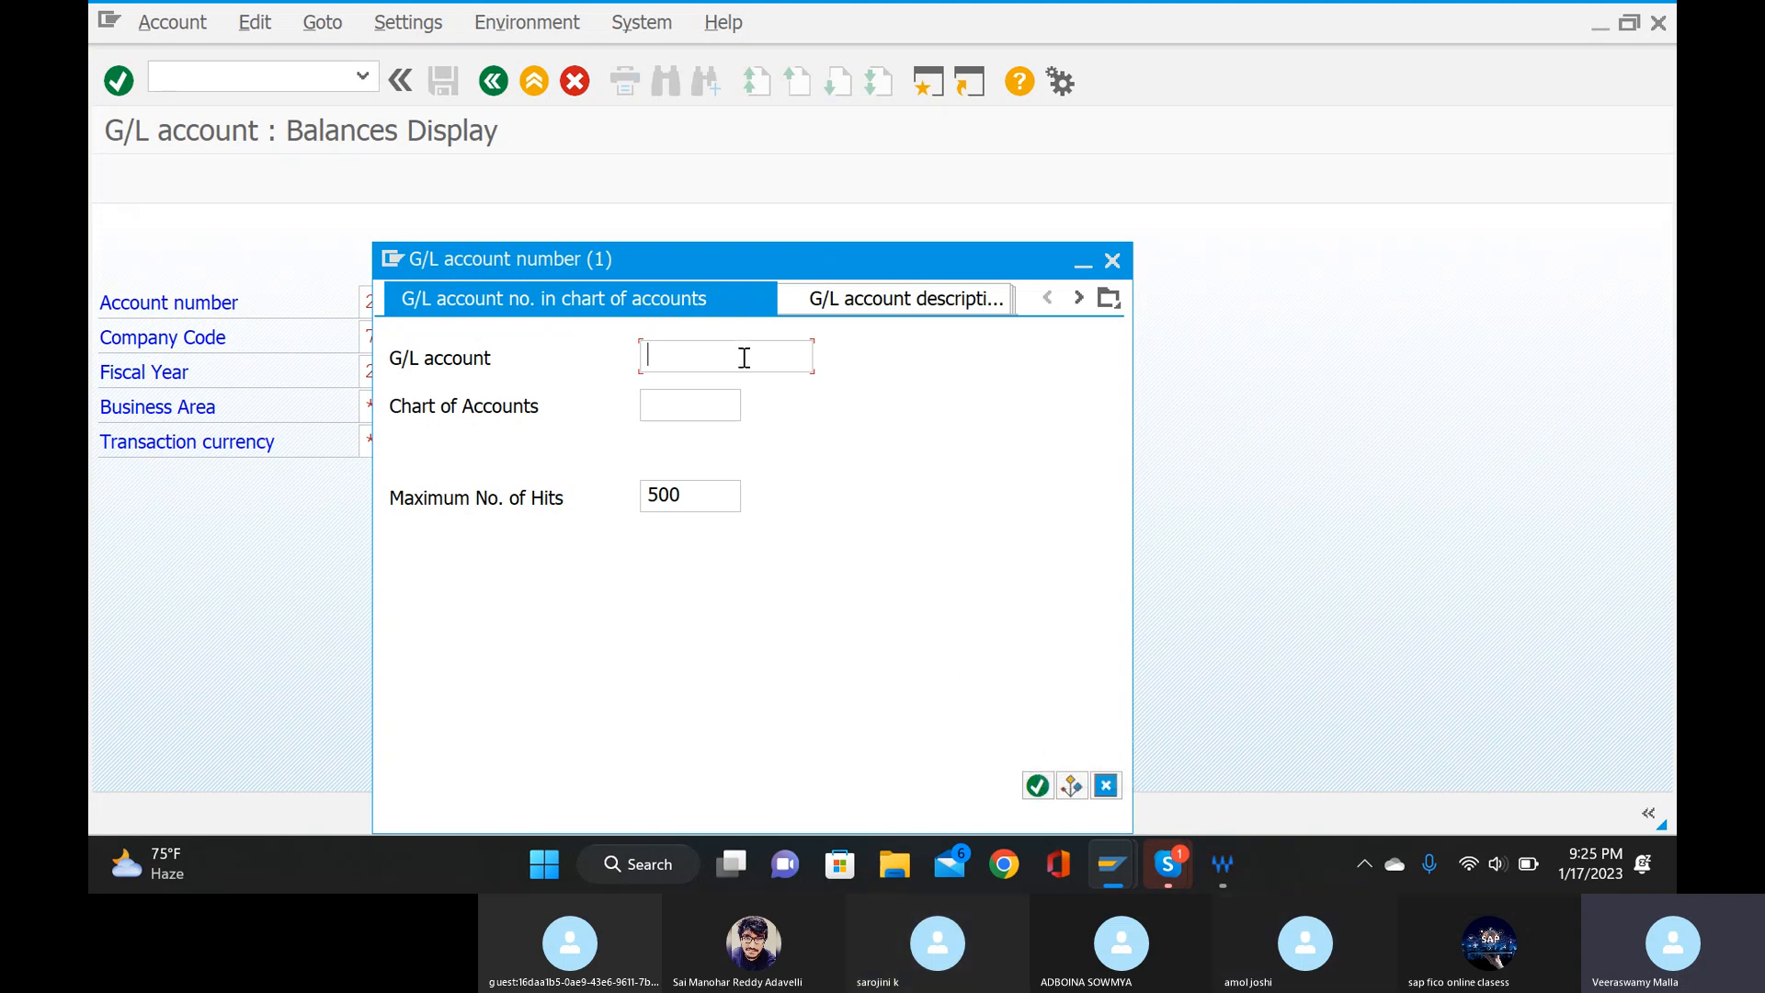
{"action": "left_click", "coordinate": [722, 411]}
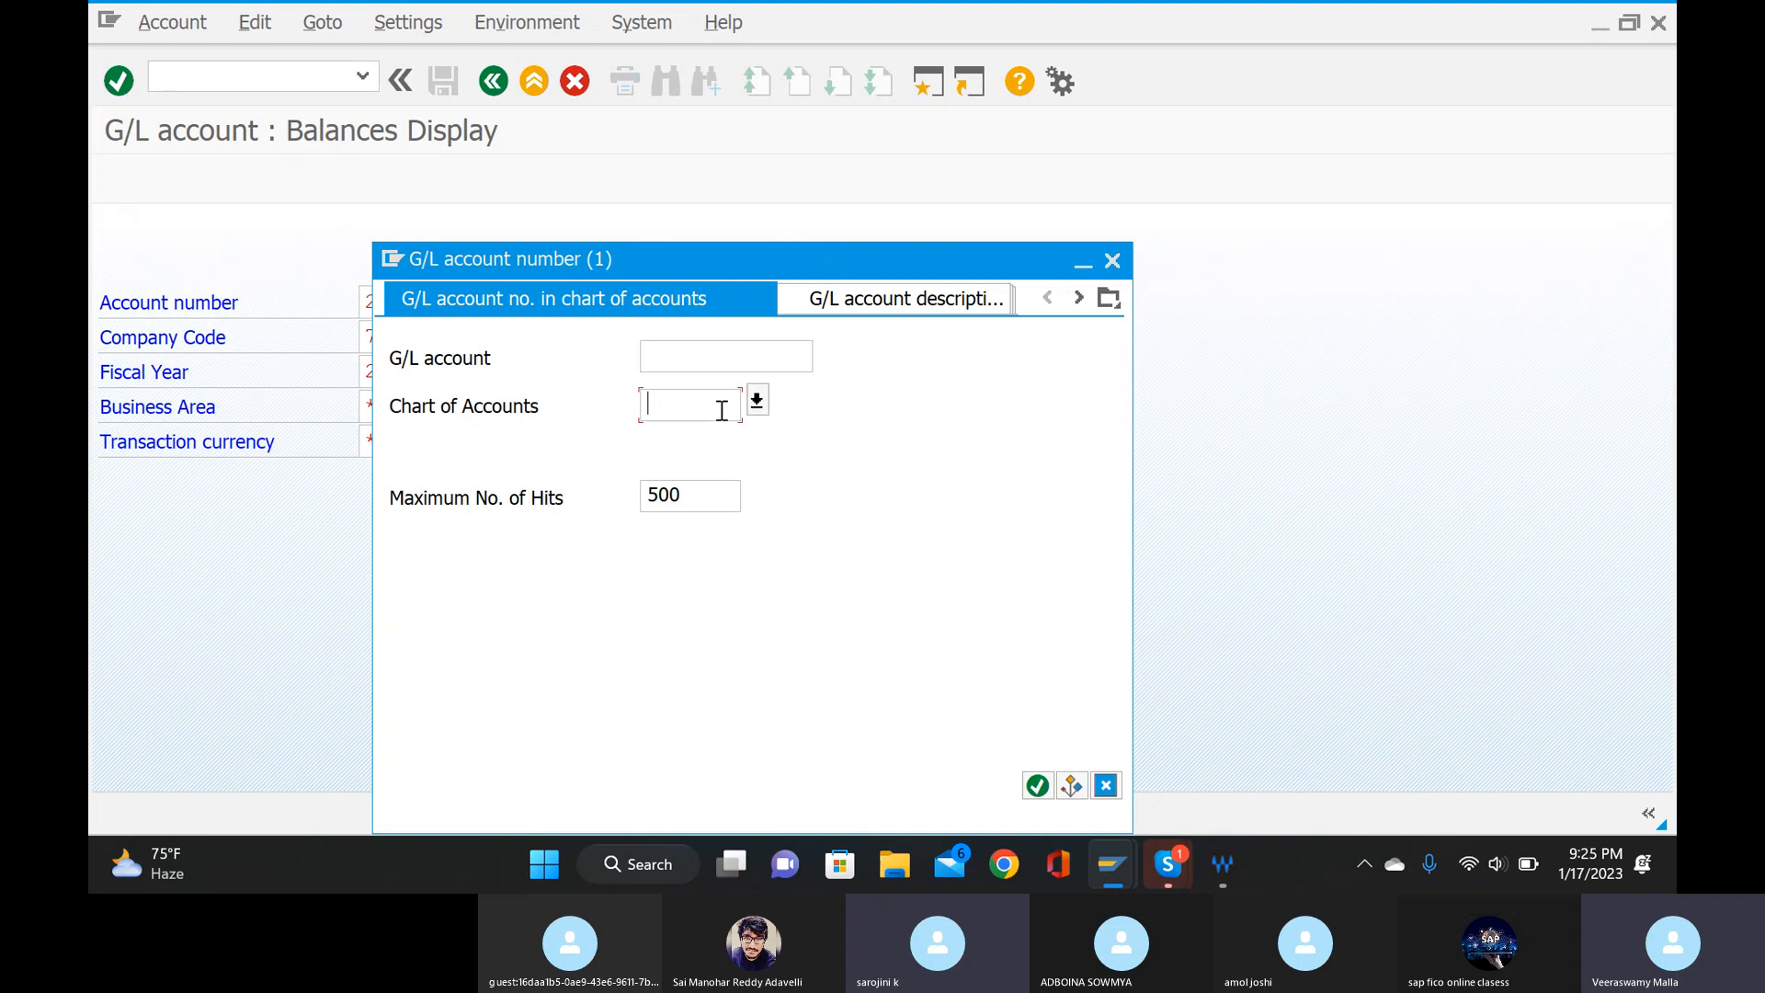
{"action": "left_click", "coordinate": [1036, 784]}
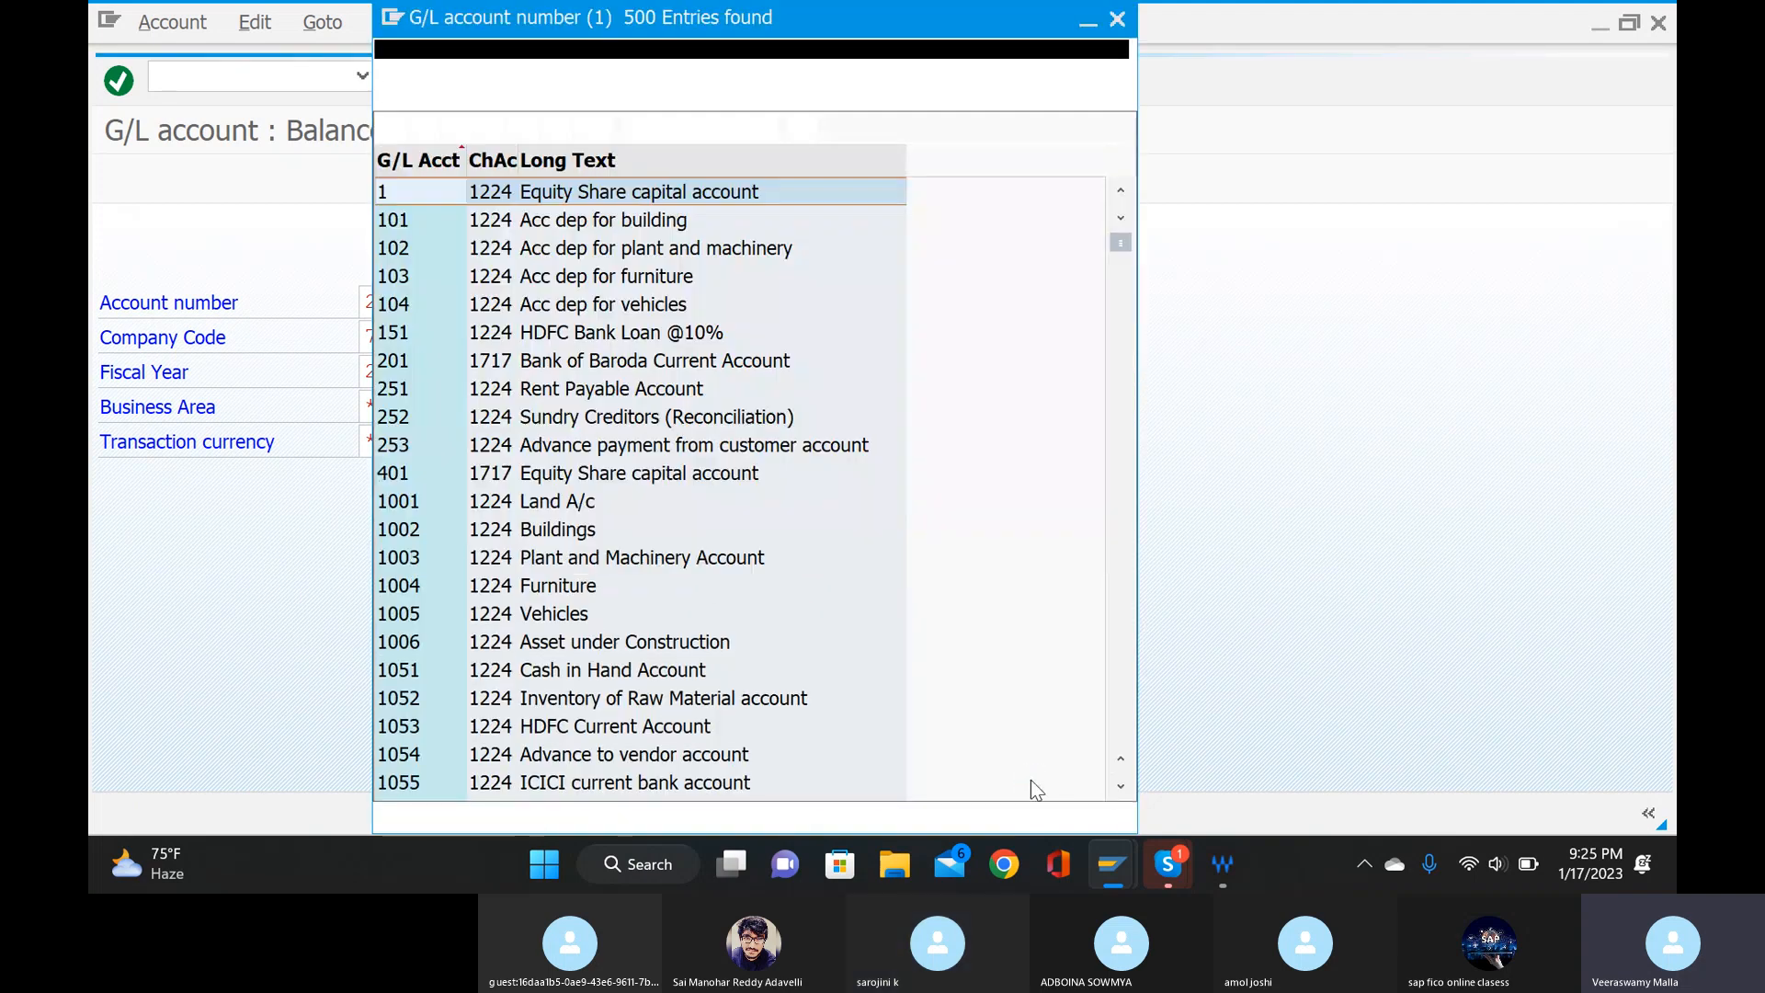
{"action": "scroll", "coordinate": [759, 552], "scroll_direction": "down", "scroll_amount": 5}
{"action": "scroll", "coordinate": [754, 552], "scroll_direction": "down", "scroll_amount": 7}
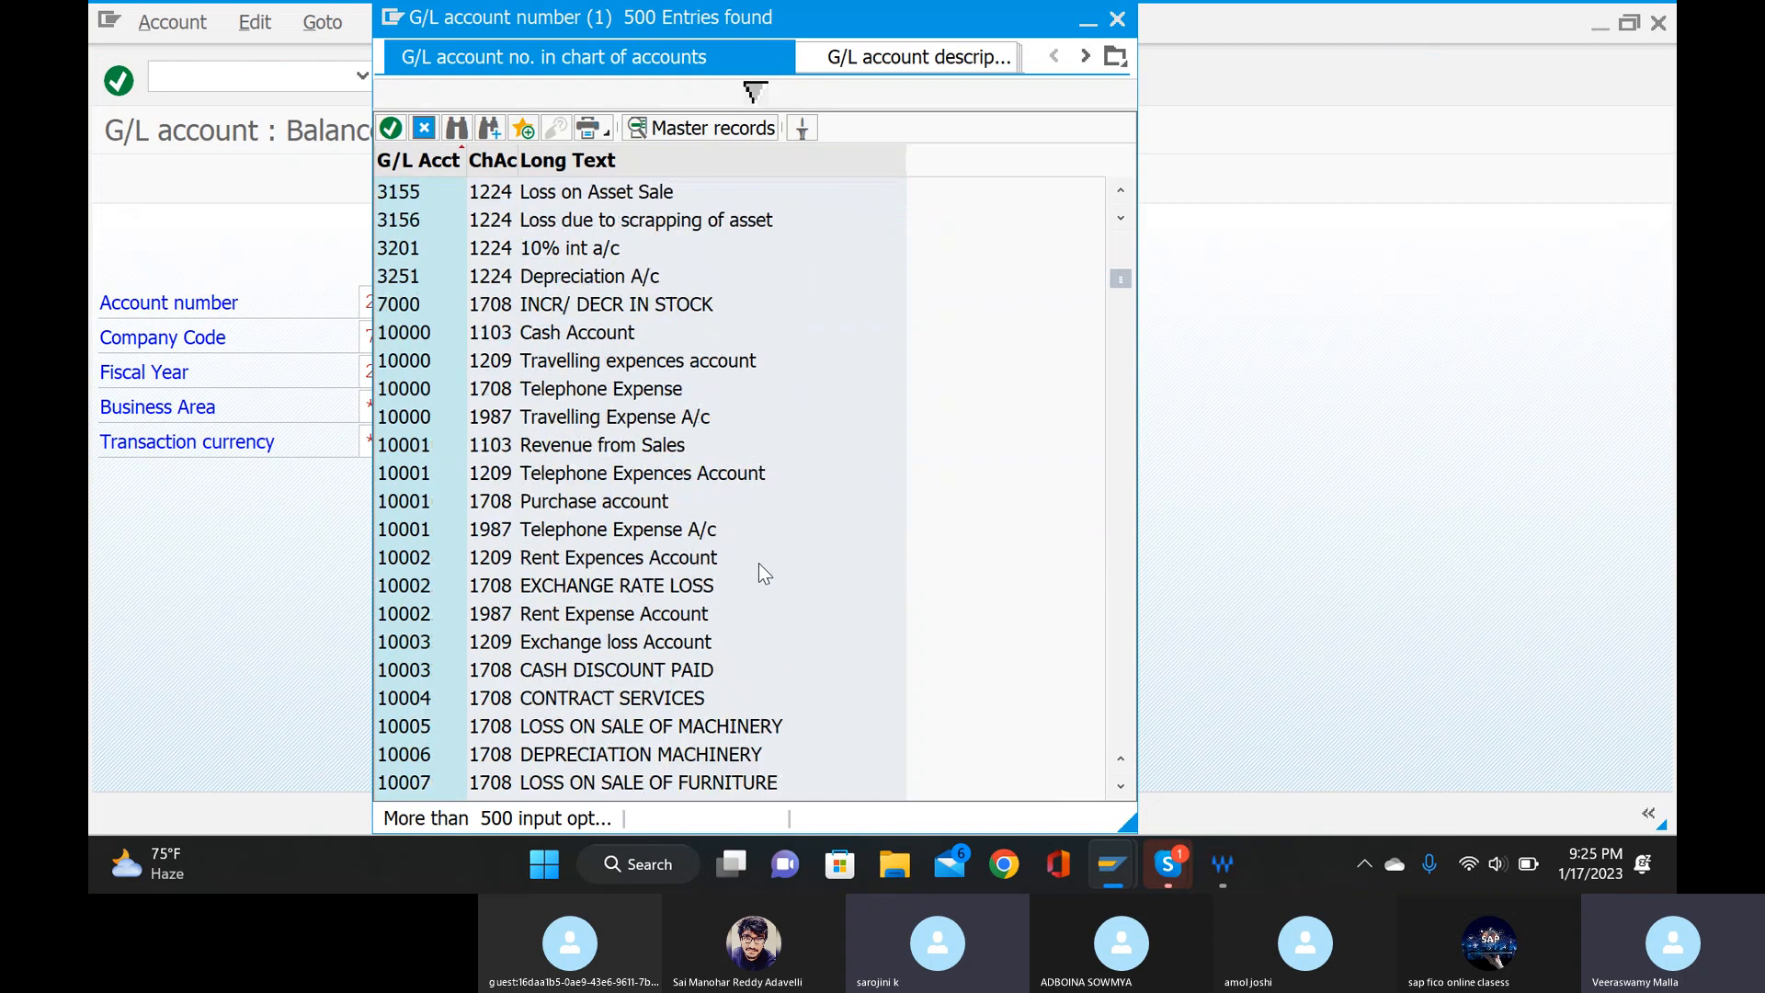
{"action": "scroll", "coordinate": [762, 563], "scroll_direction": "down", "scroll_amount": 3}
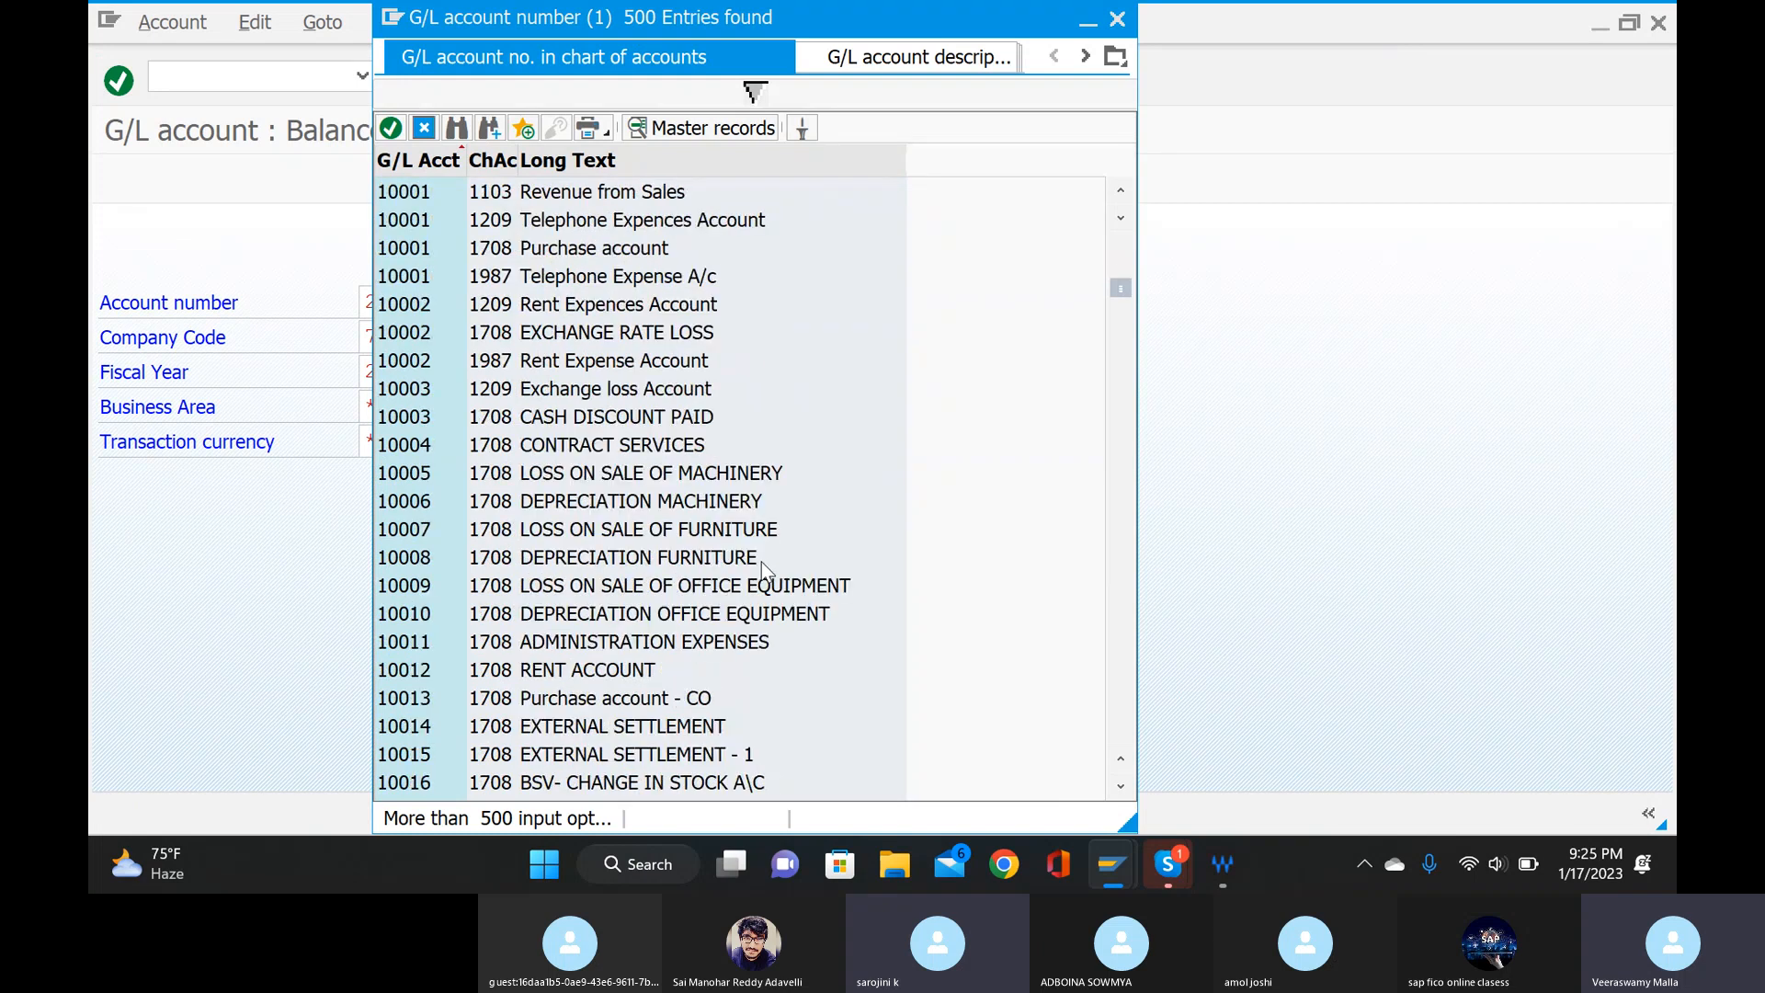
{"action": "left_click", "coordinate": [1115, 20]}
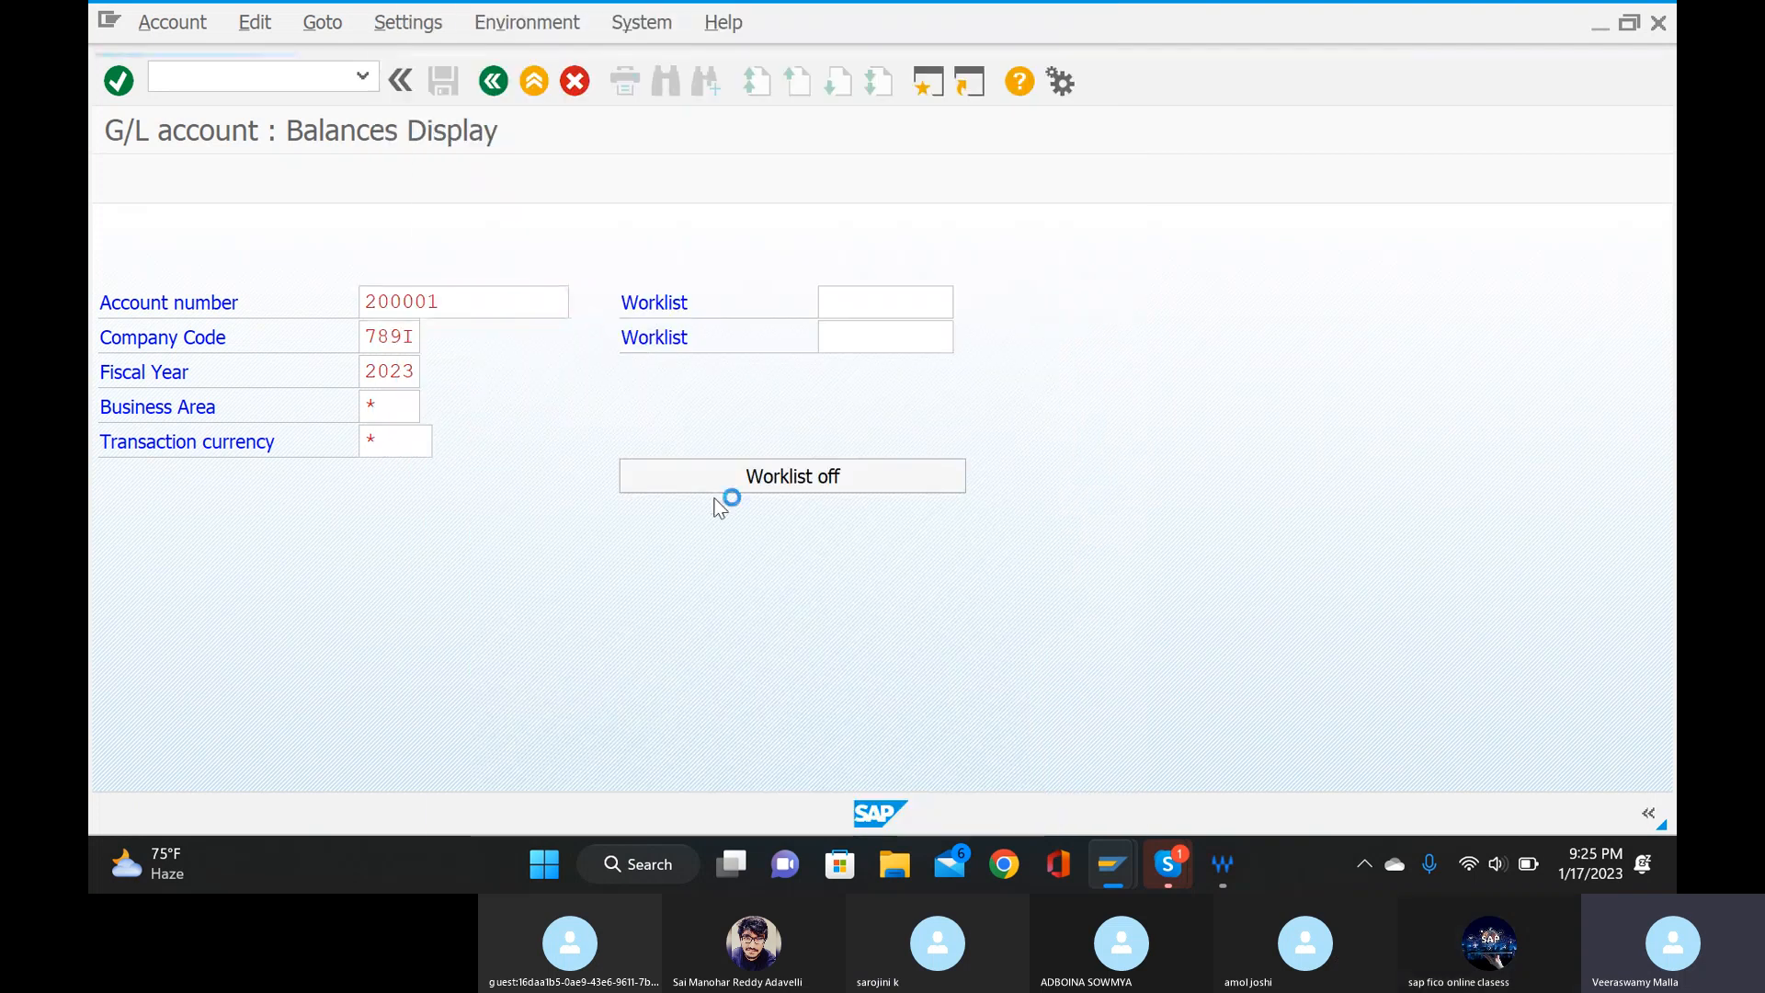
Search chart of accounts 789I, pick the salarys account and try to display its balances for fiscal year 2023.
{"action": "left_click", "coordinate": [686, 410]}
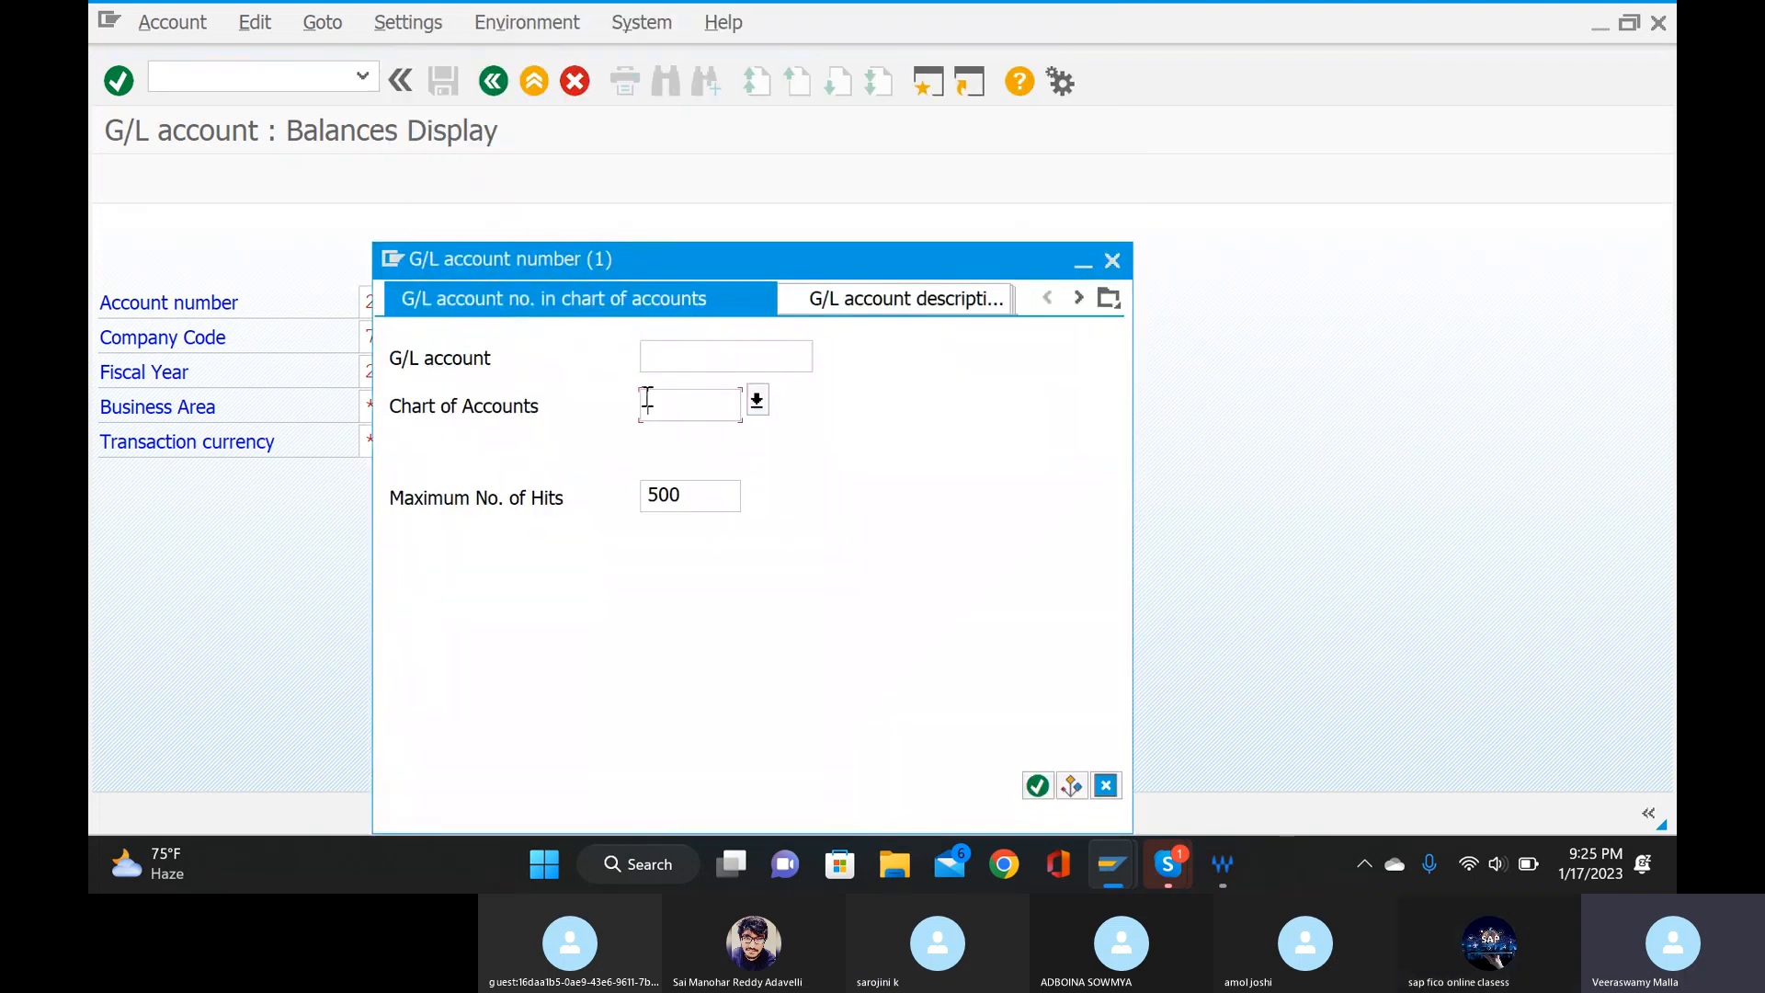
{"action": "type", "text": "789"}
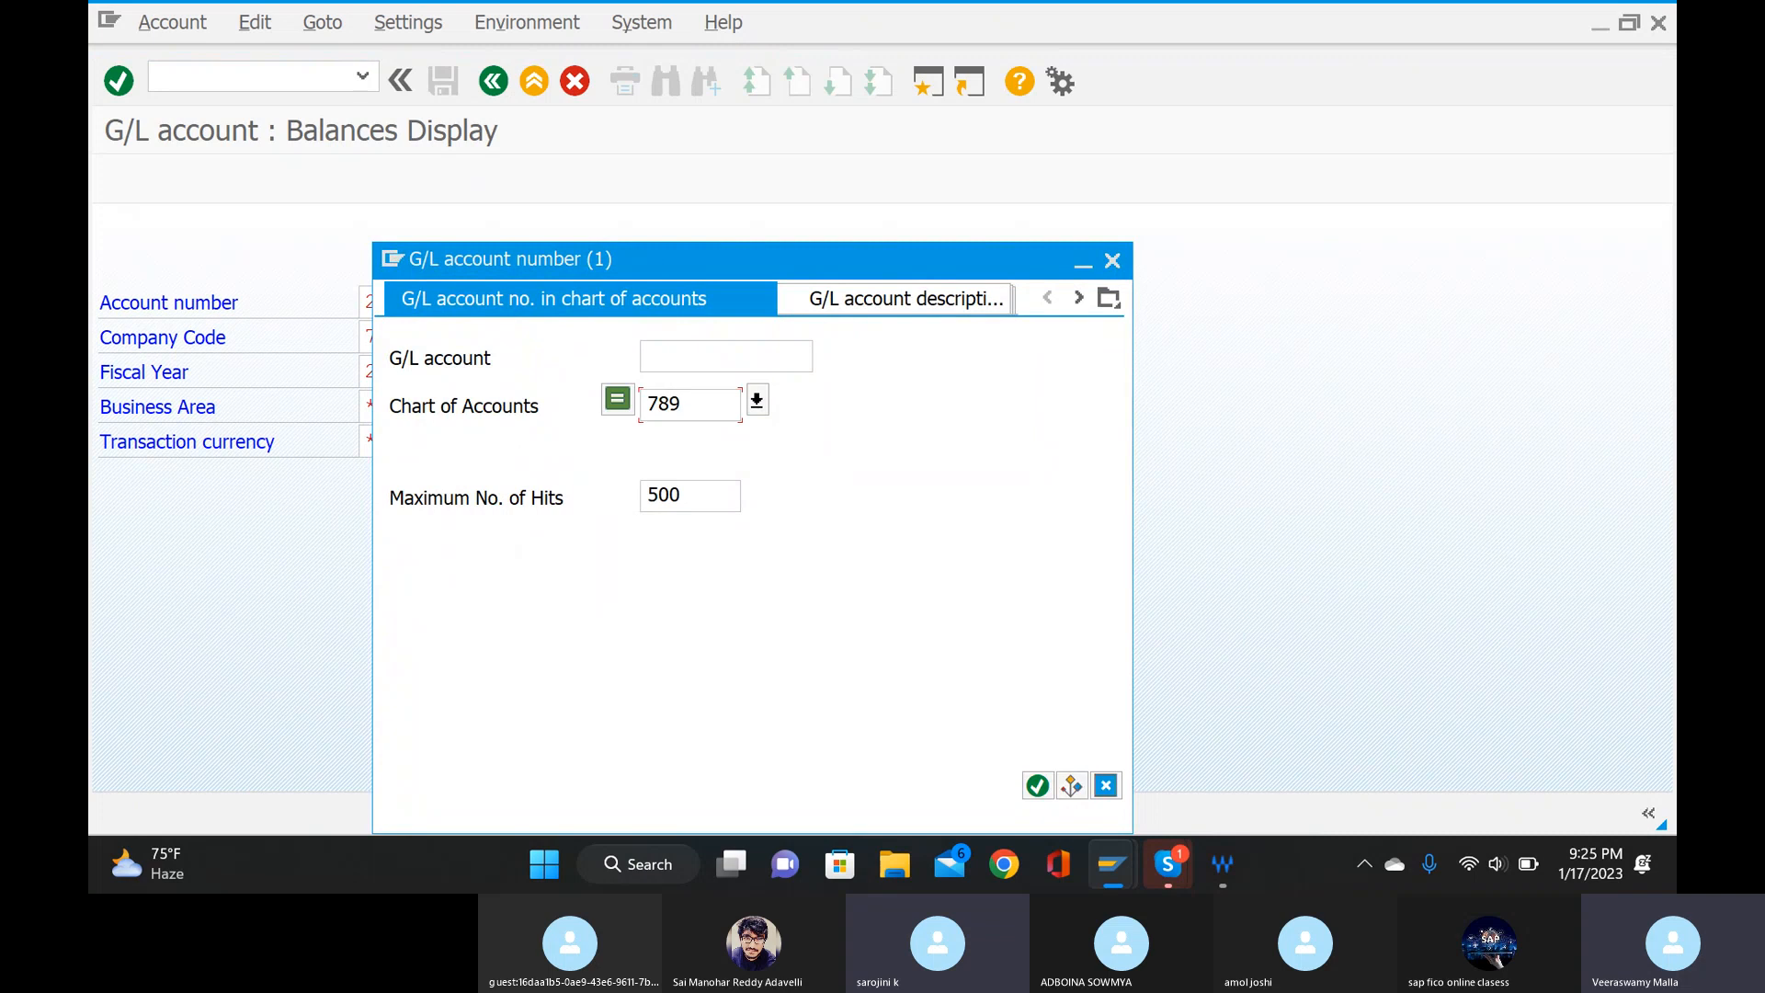
{"action": "type", "text": "i"}
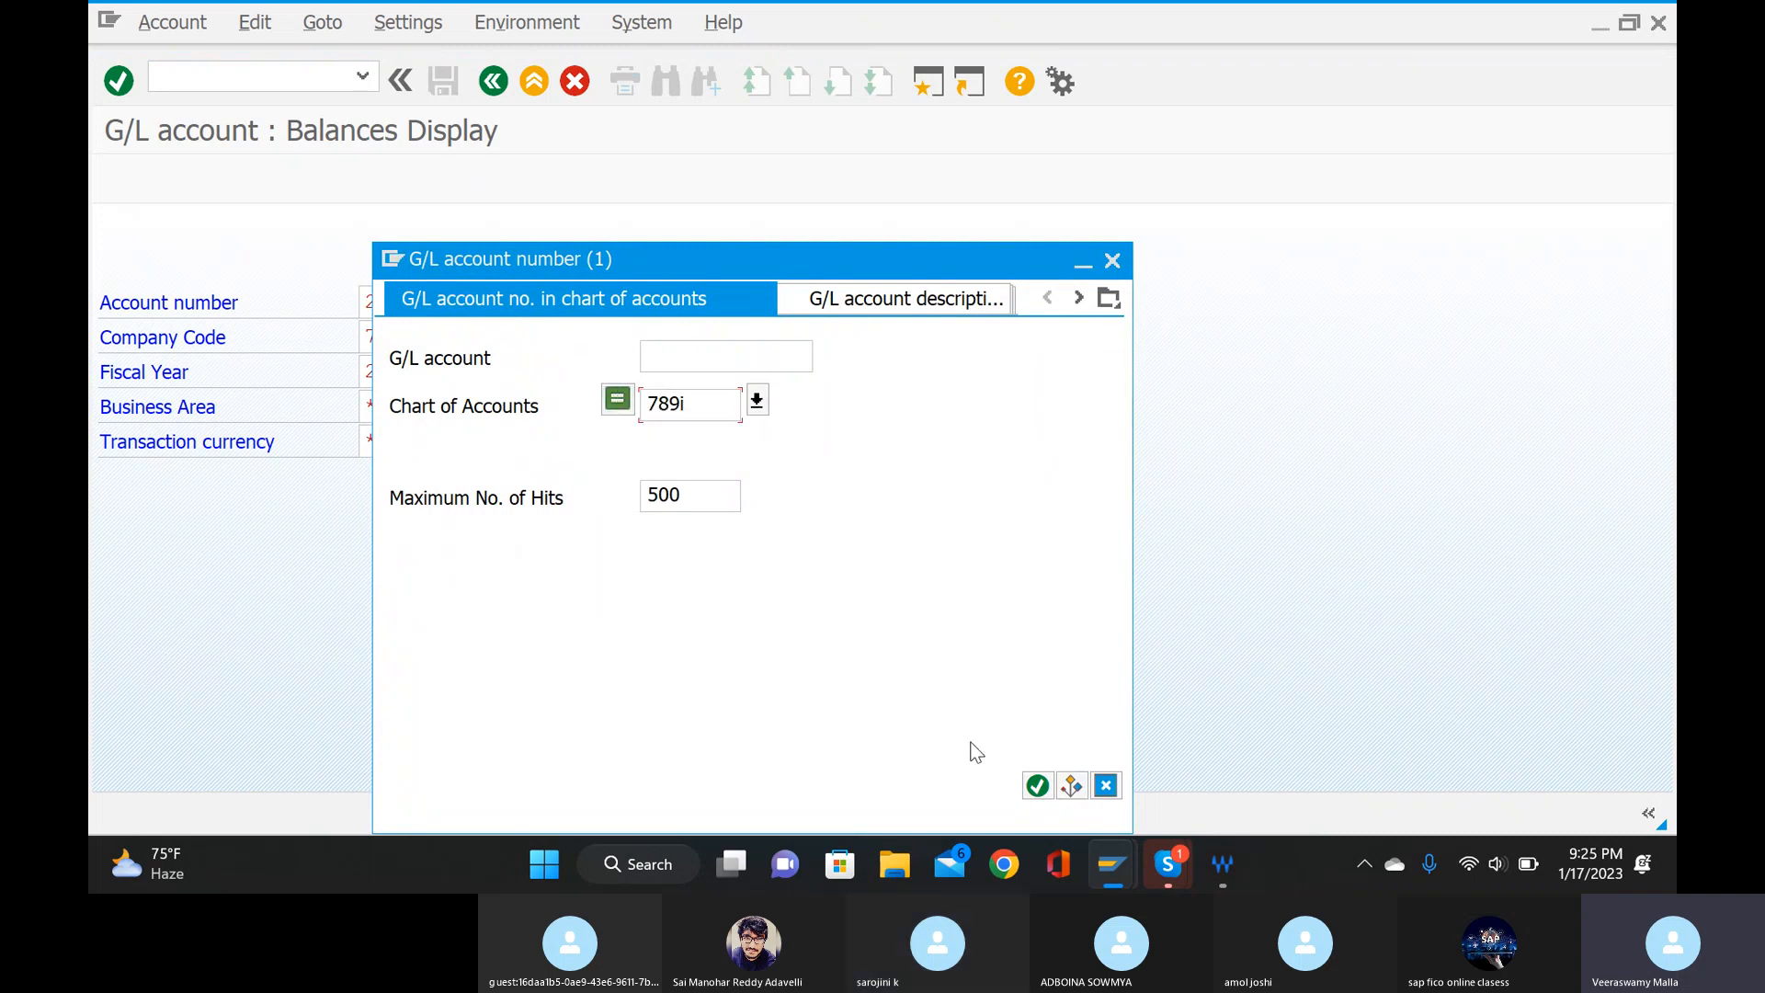
{"action": "left_click", "coordinate": [1037, 786]}
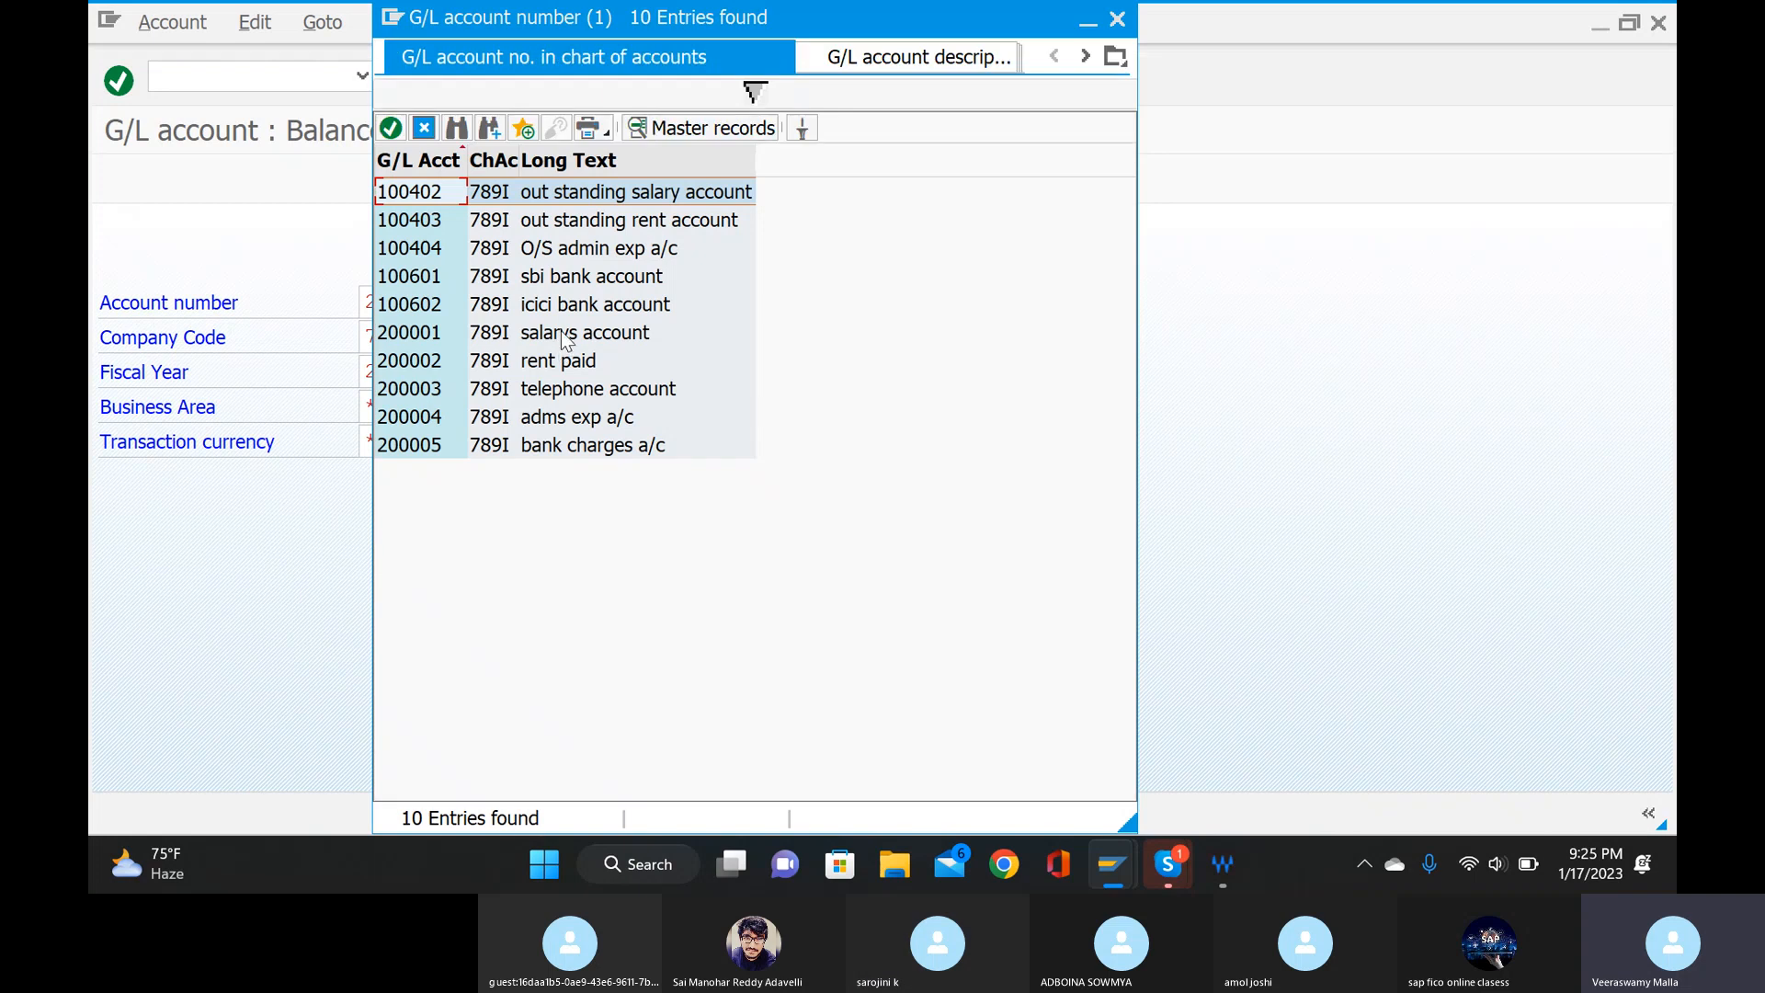
{"action": "double_click", "coordinate": [564, 336]}
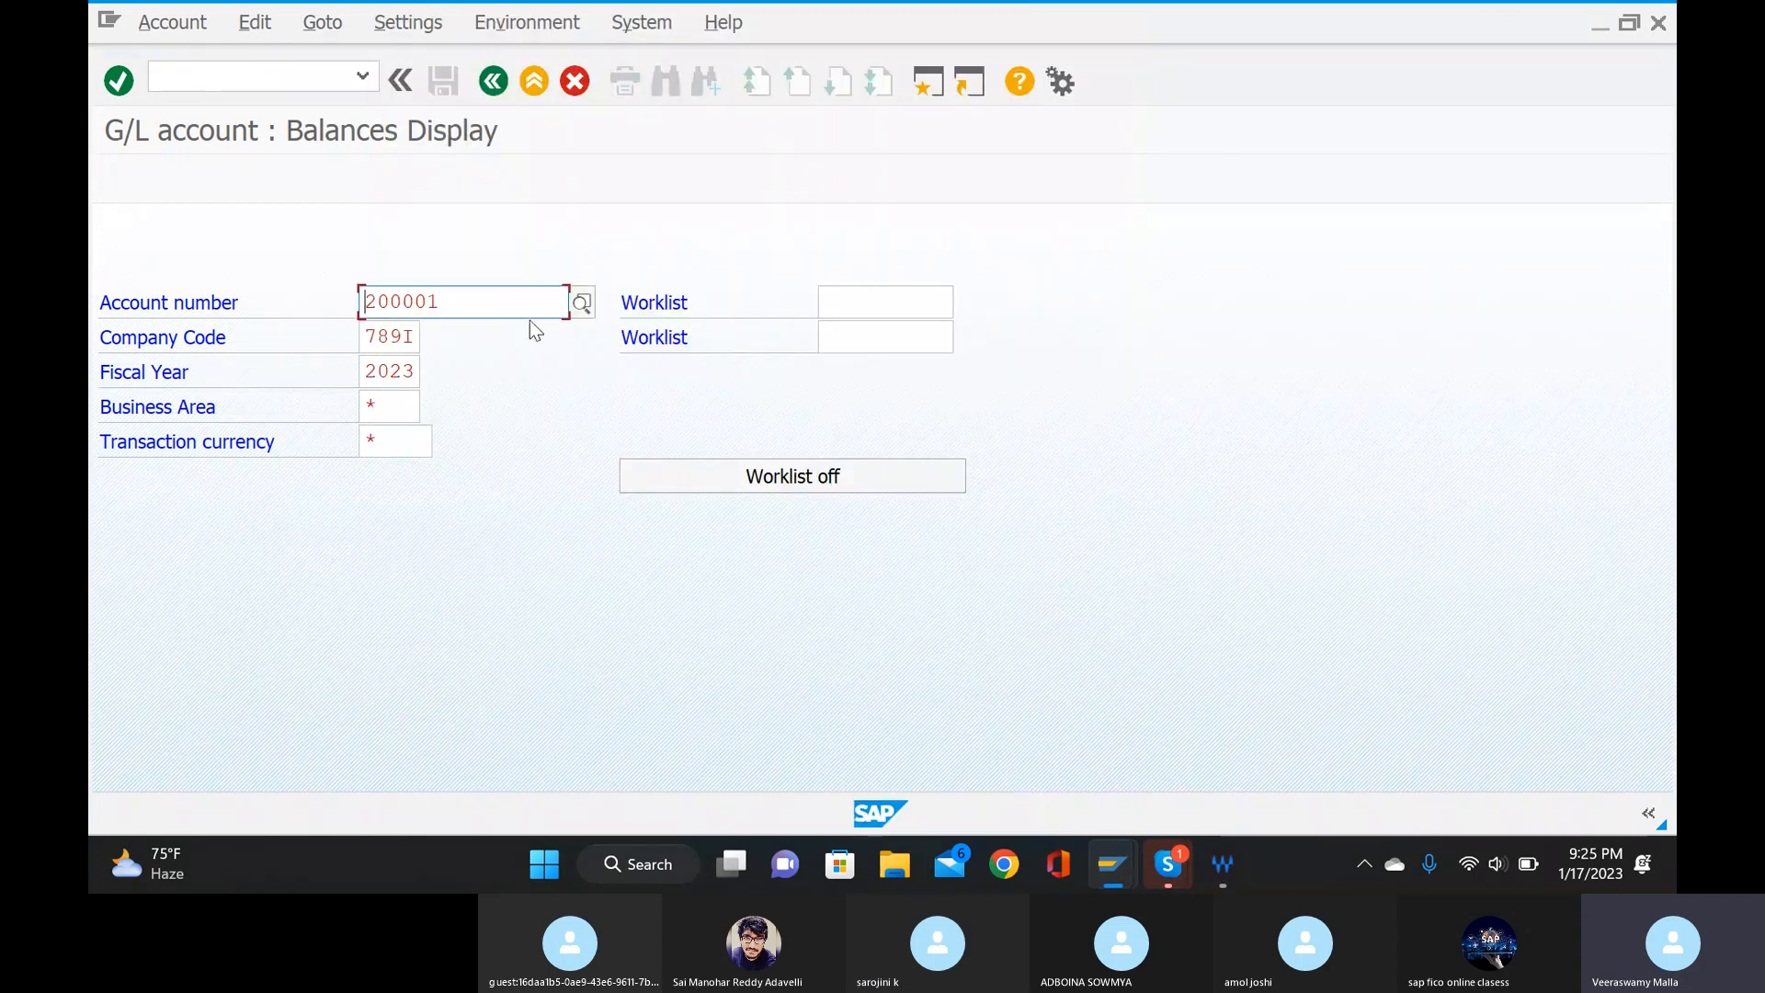
{"action": "key", "text": "Return"}
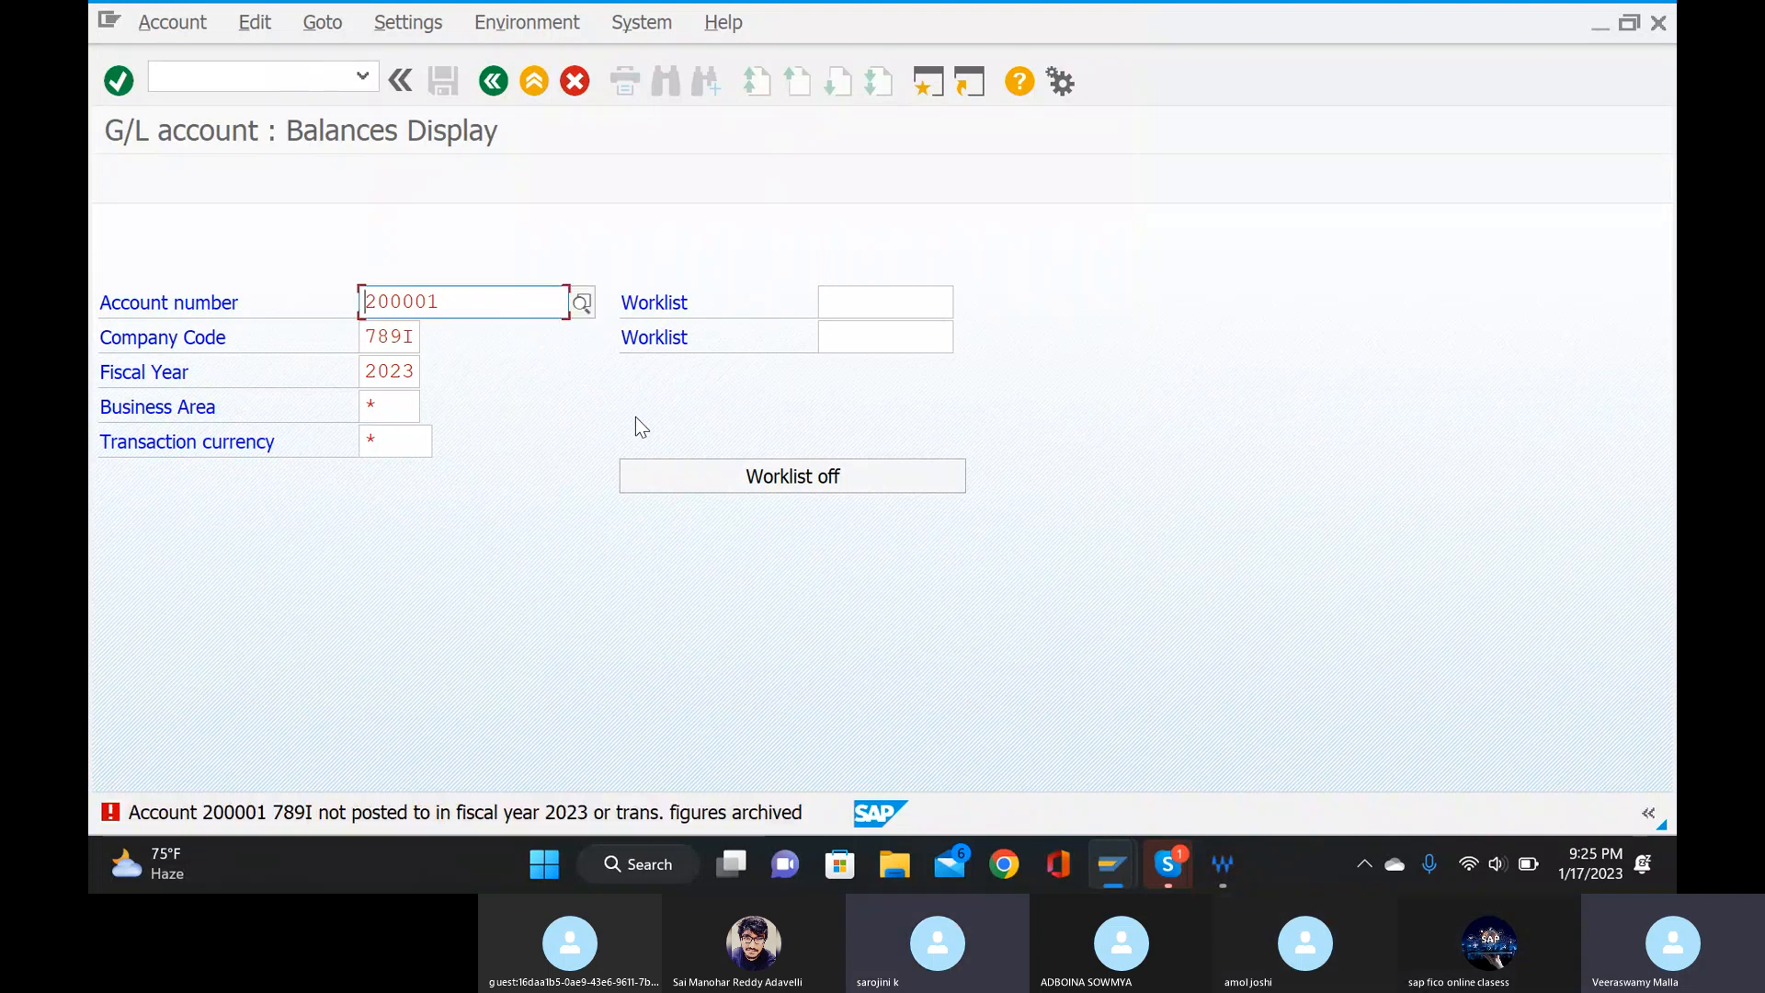
{"action": "key", "text": "Return"}
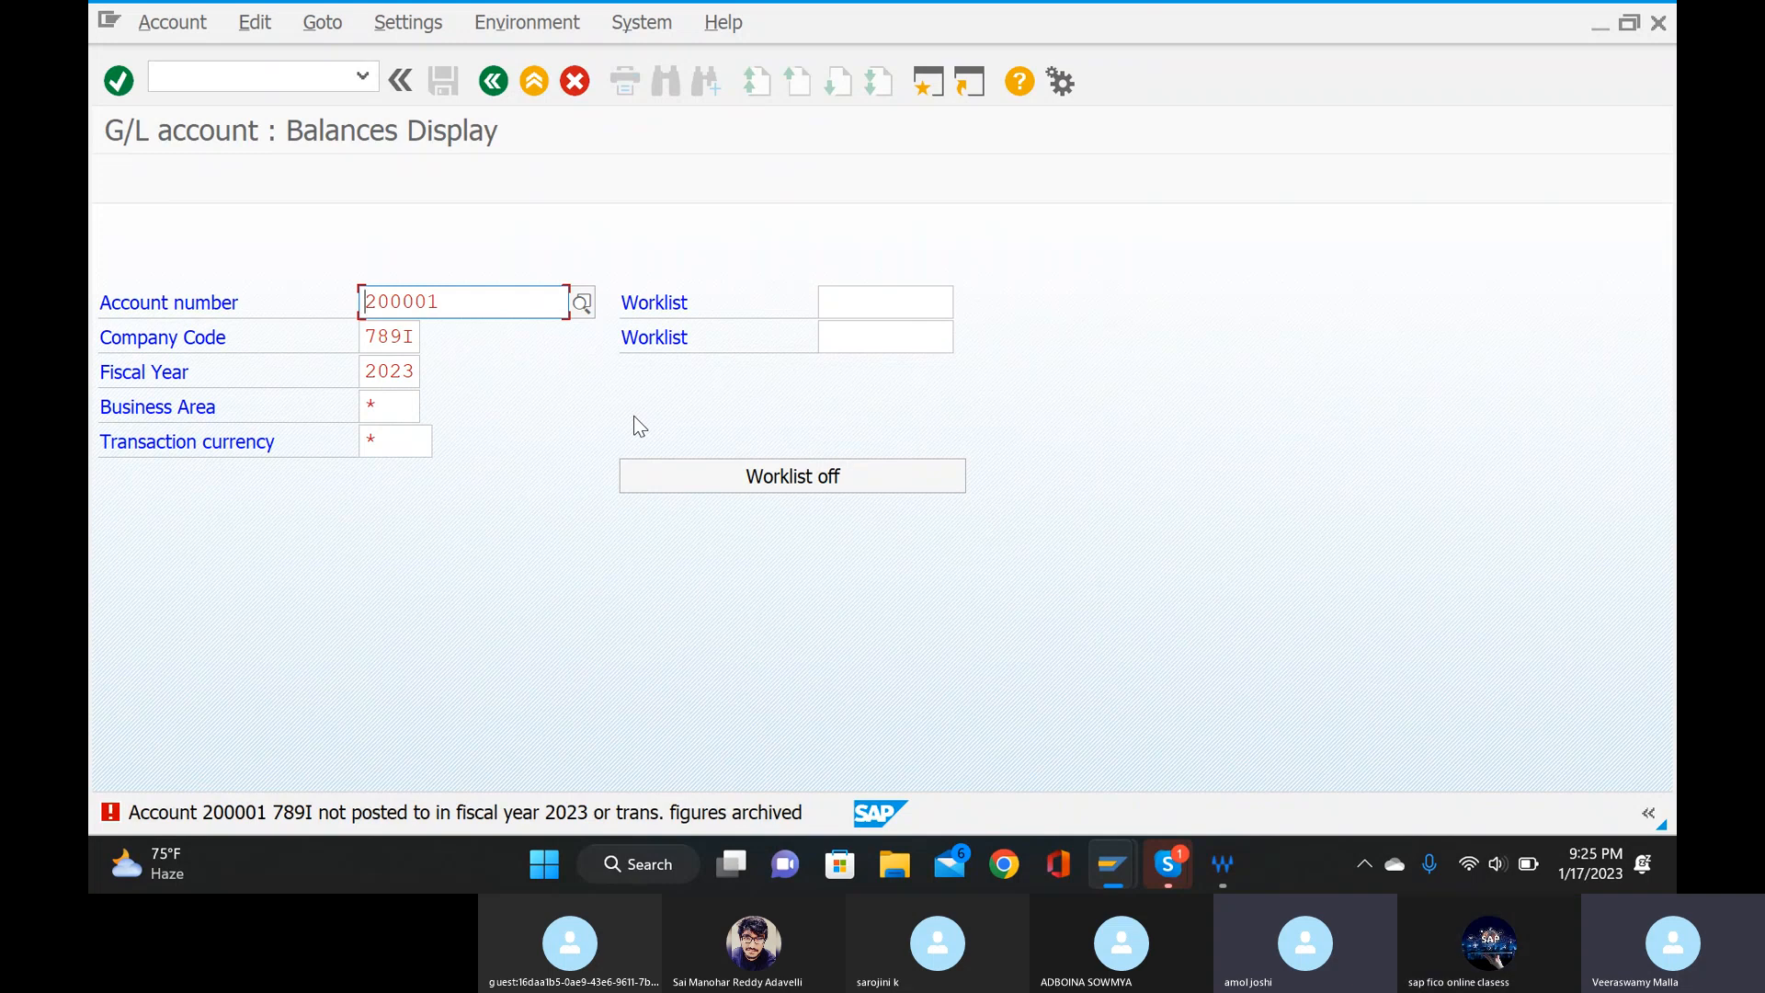
Set the business area to 789I and the fiscal year to 2022, and try to display the salarys account's balances.
{"action": "left_click", "coordinate": [393, 416]}
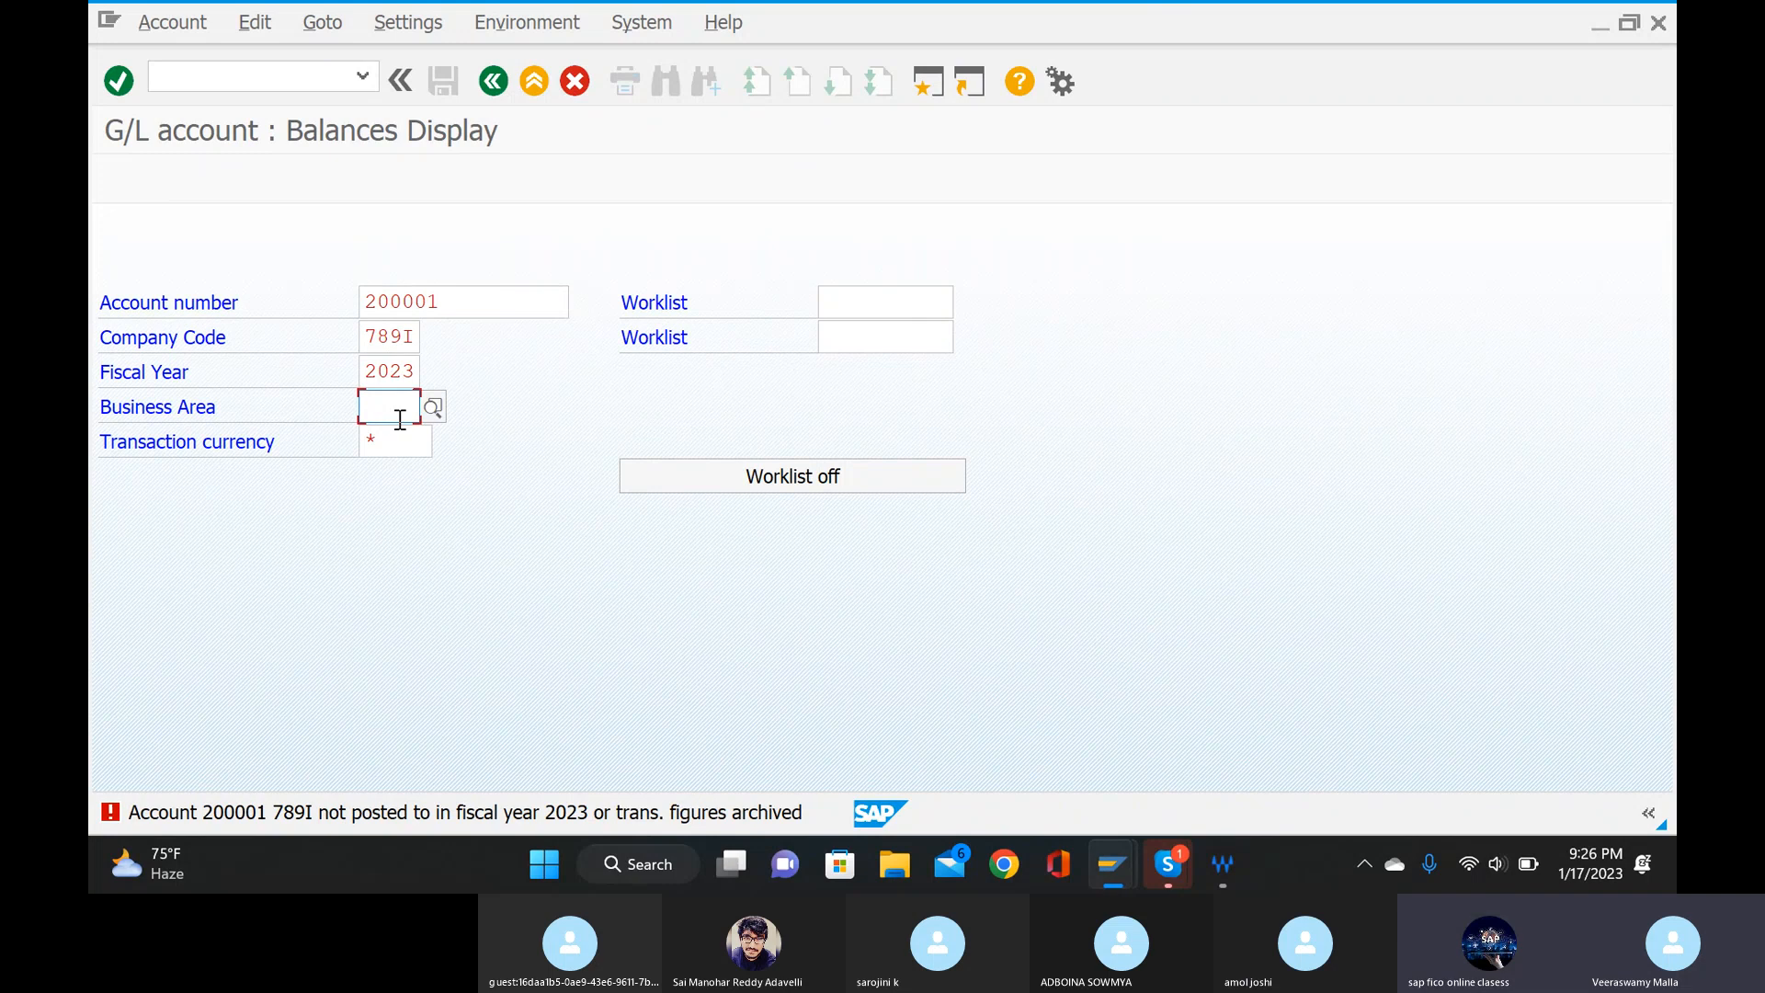
{"action": "type", "text": "789i"}
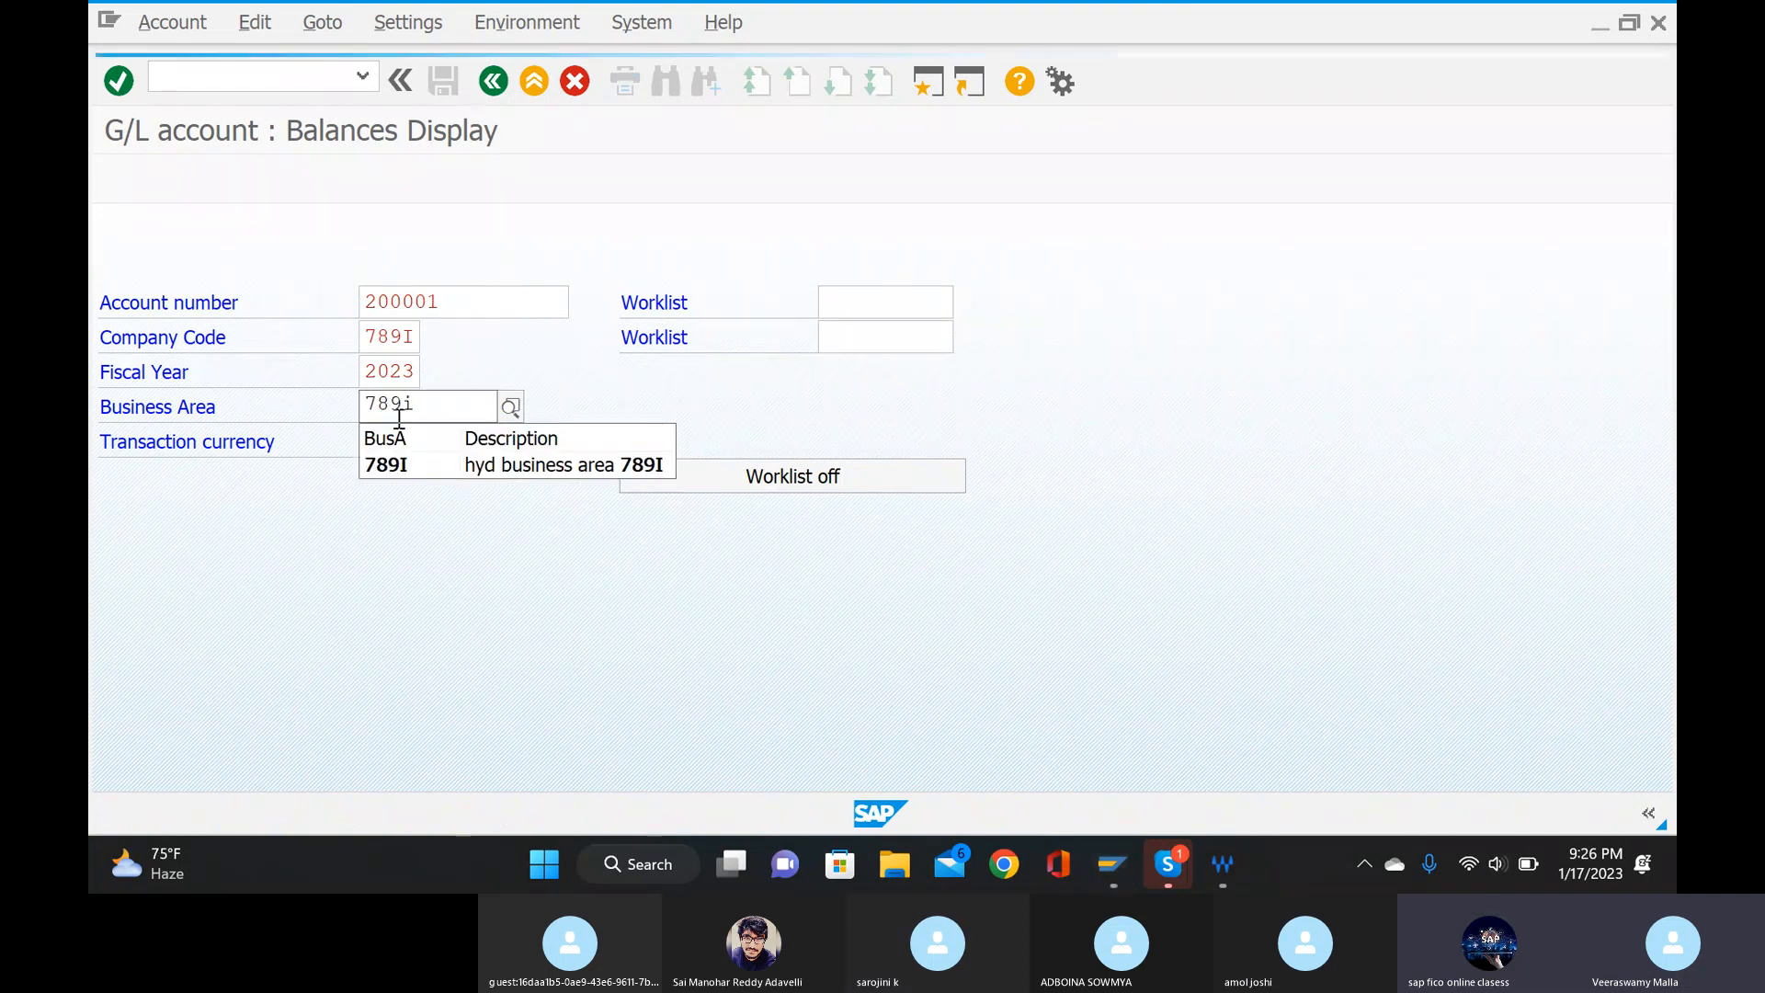
{"action": "left_click", "coordinate": [432, 465]}
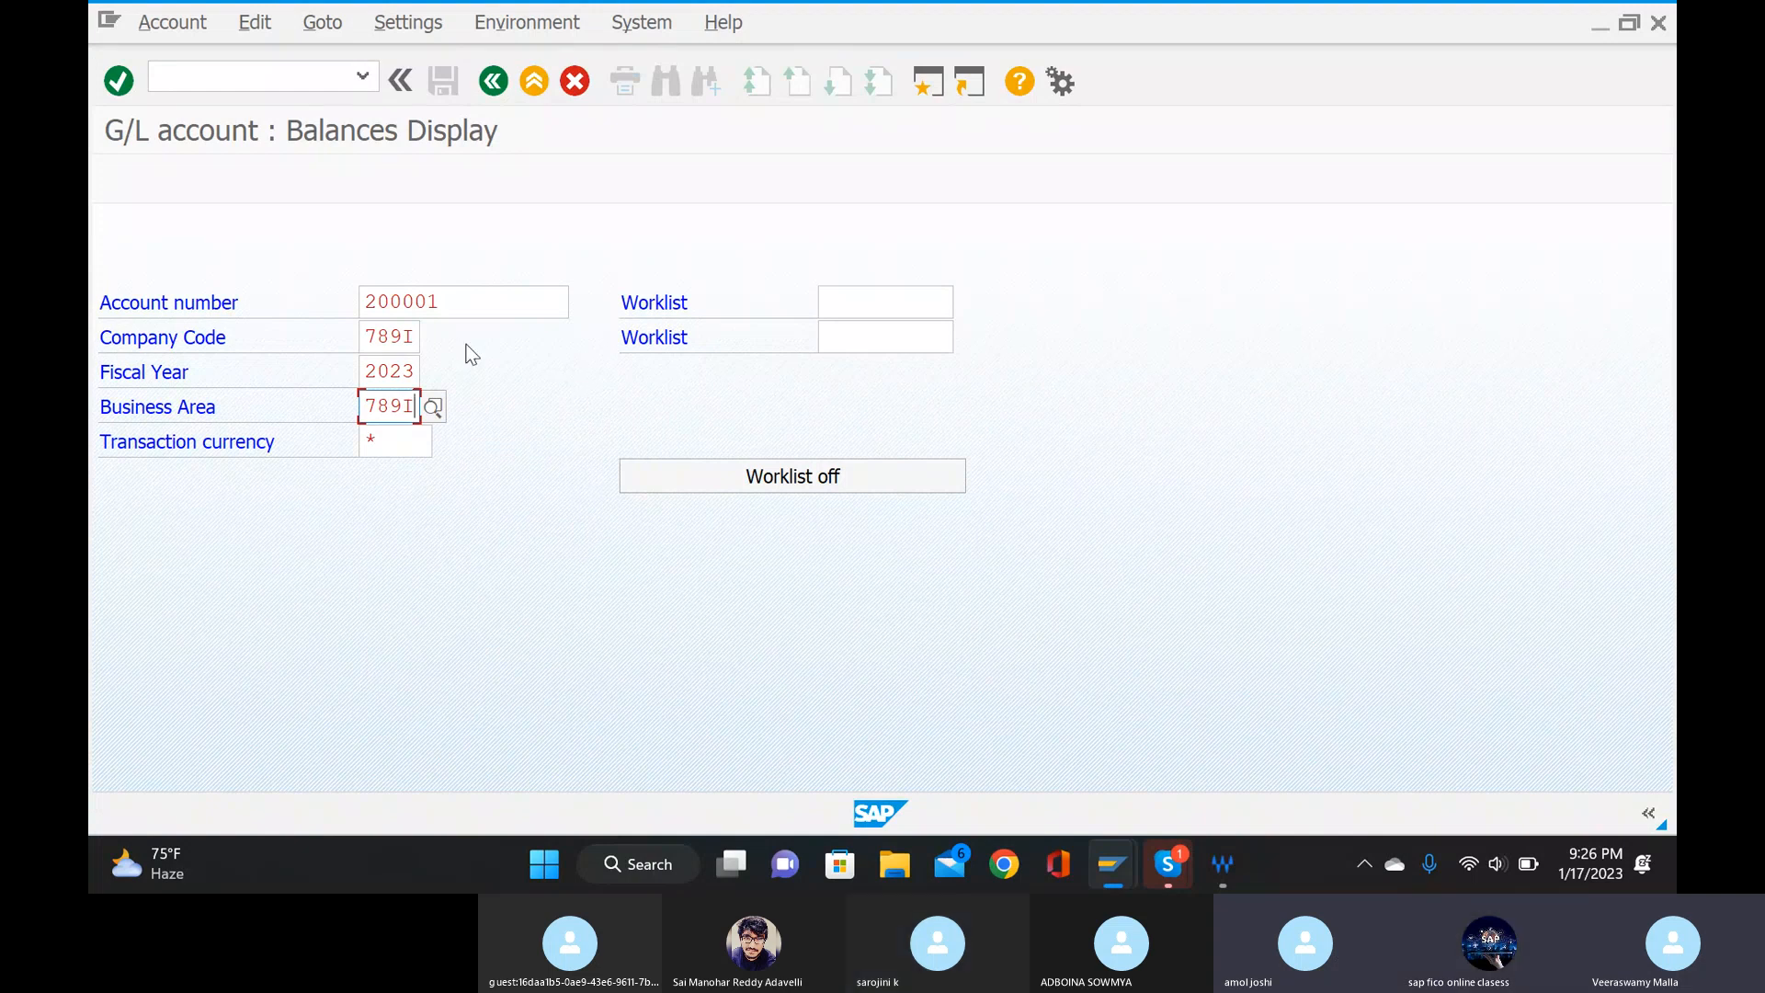
{"action": "left_click", "coordinate": [414, 371]}
{"action": "key", "text": "BackSpace"}
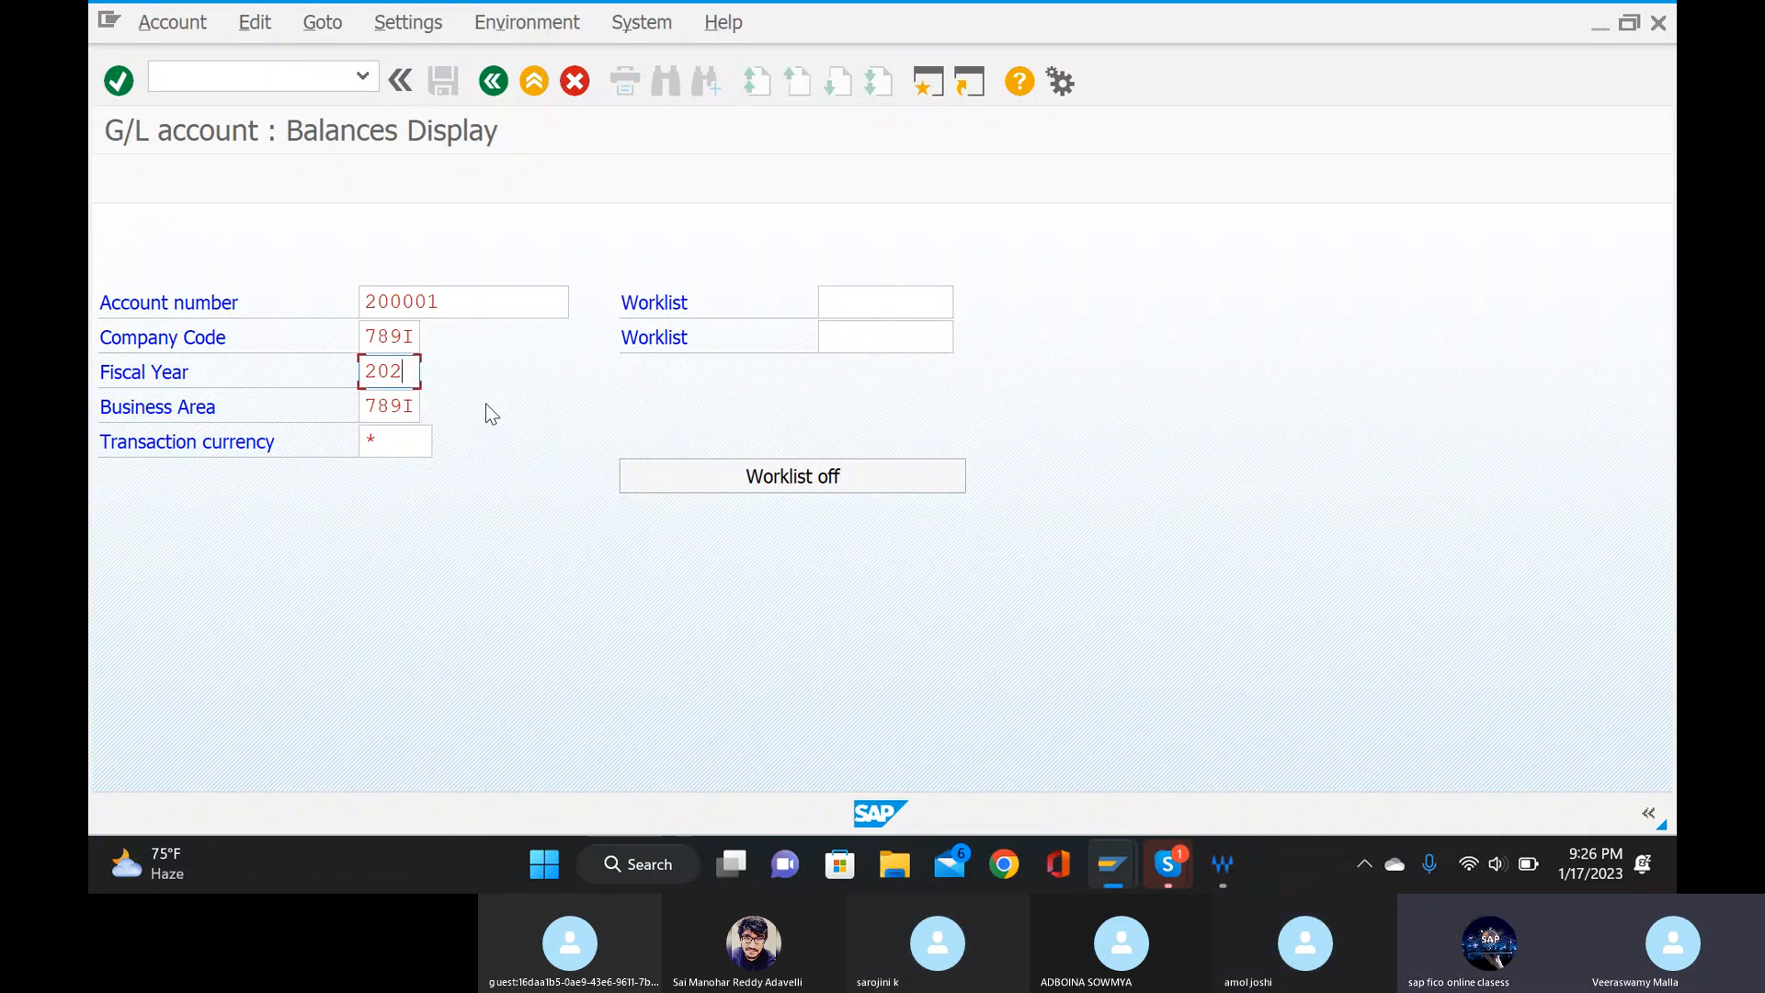
{"action": "type", "text": "2"}
{"action": "key", "text": "F8"}
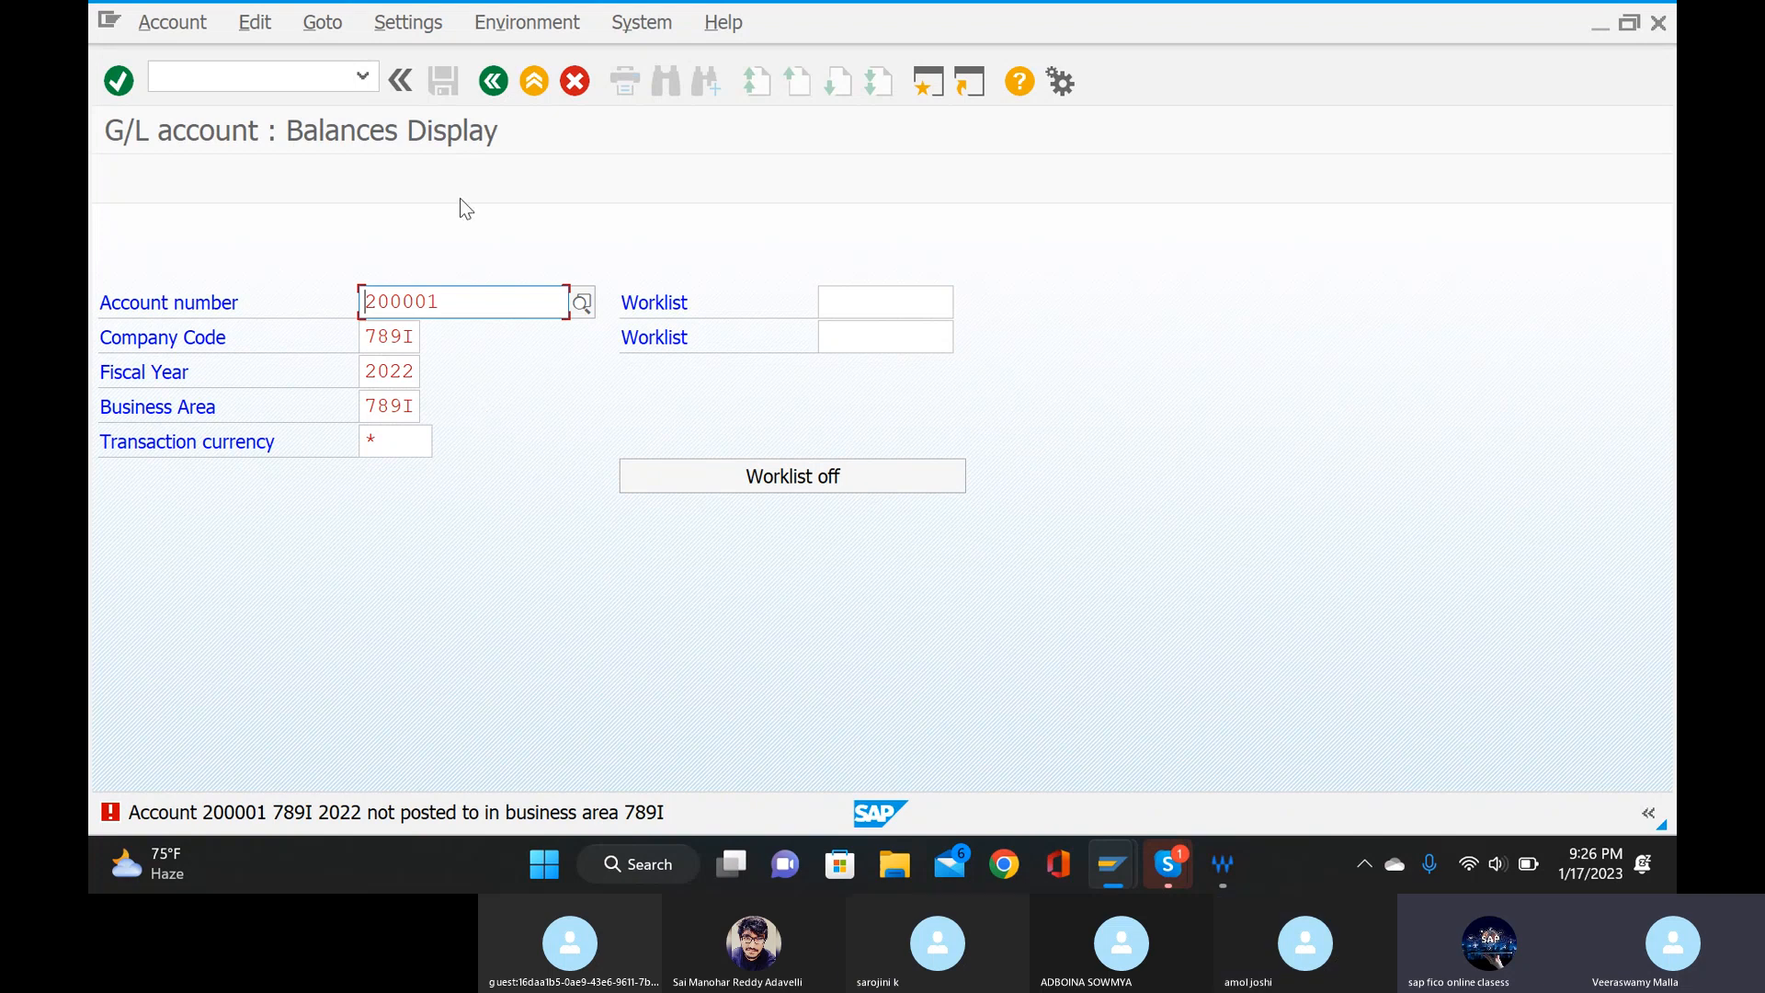
Switch to the new general ledger balance display with transaction FS10N.
{"action": "left_click", "coordinate": [268, 73]}
{"action": "type", "text": "/"}
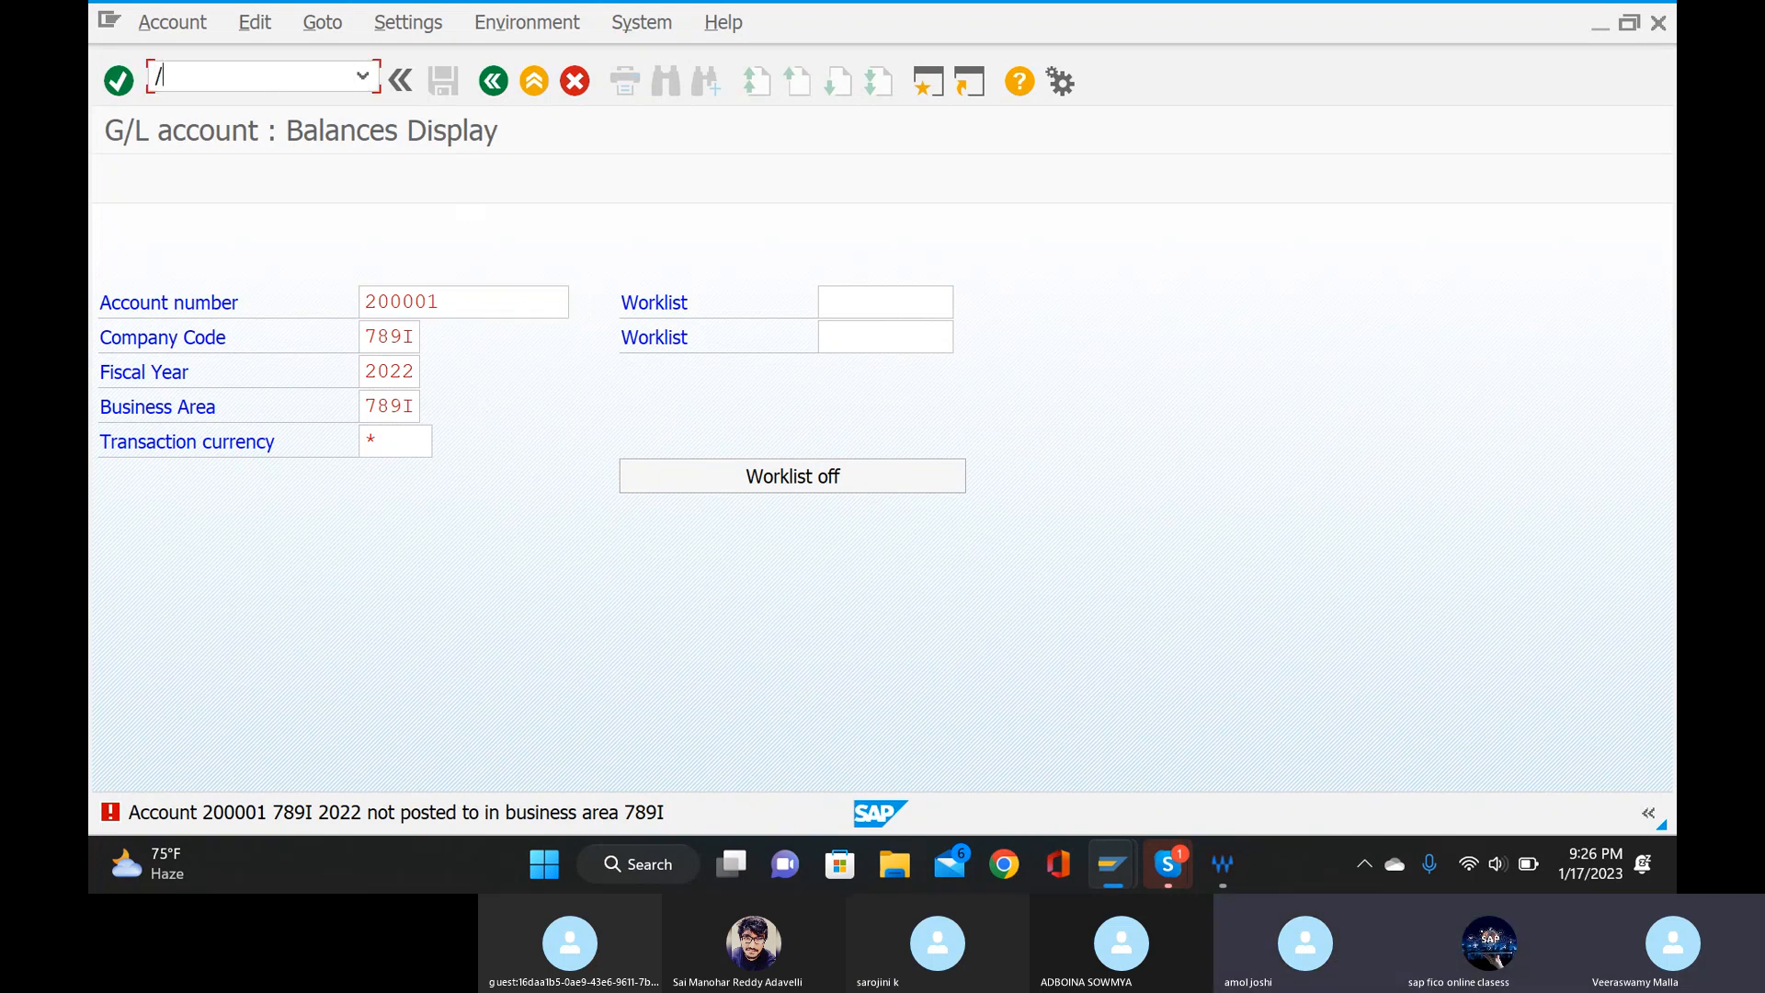
{"action": "type", "text": "nfs"}
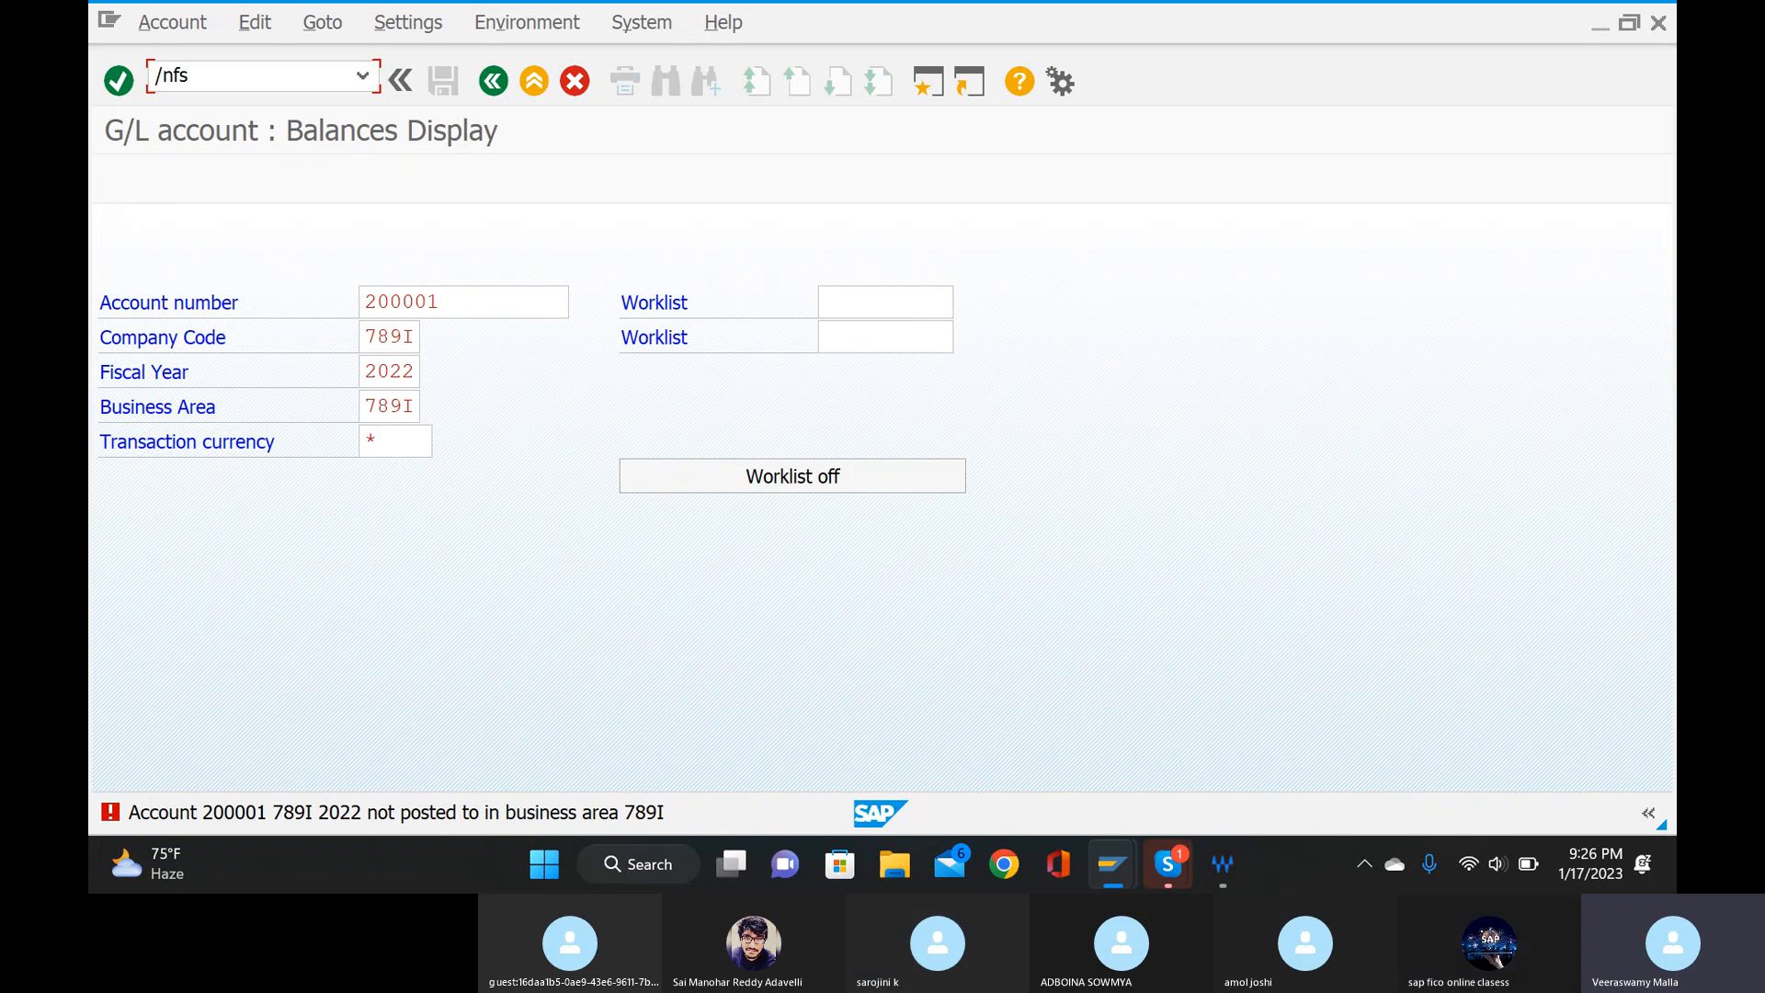
{"action": "type", "text": "10n"}
{"action": "key", "text": "Return"}
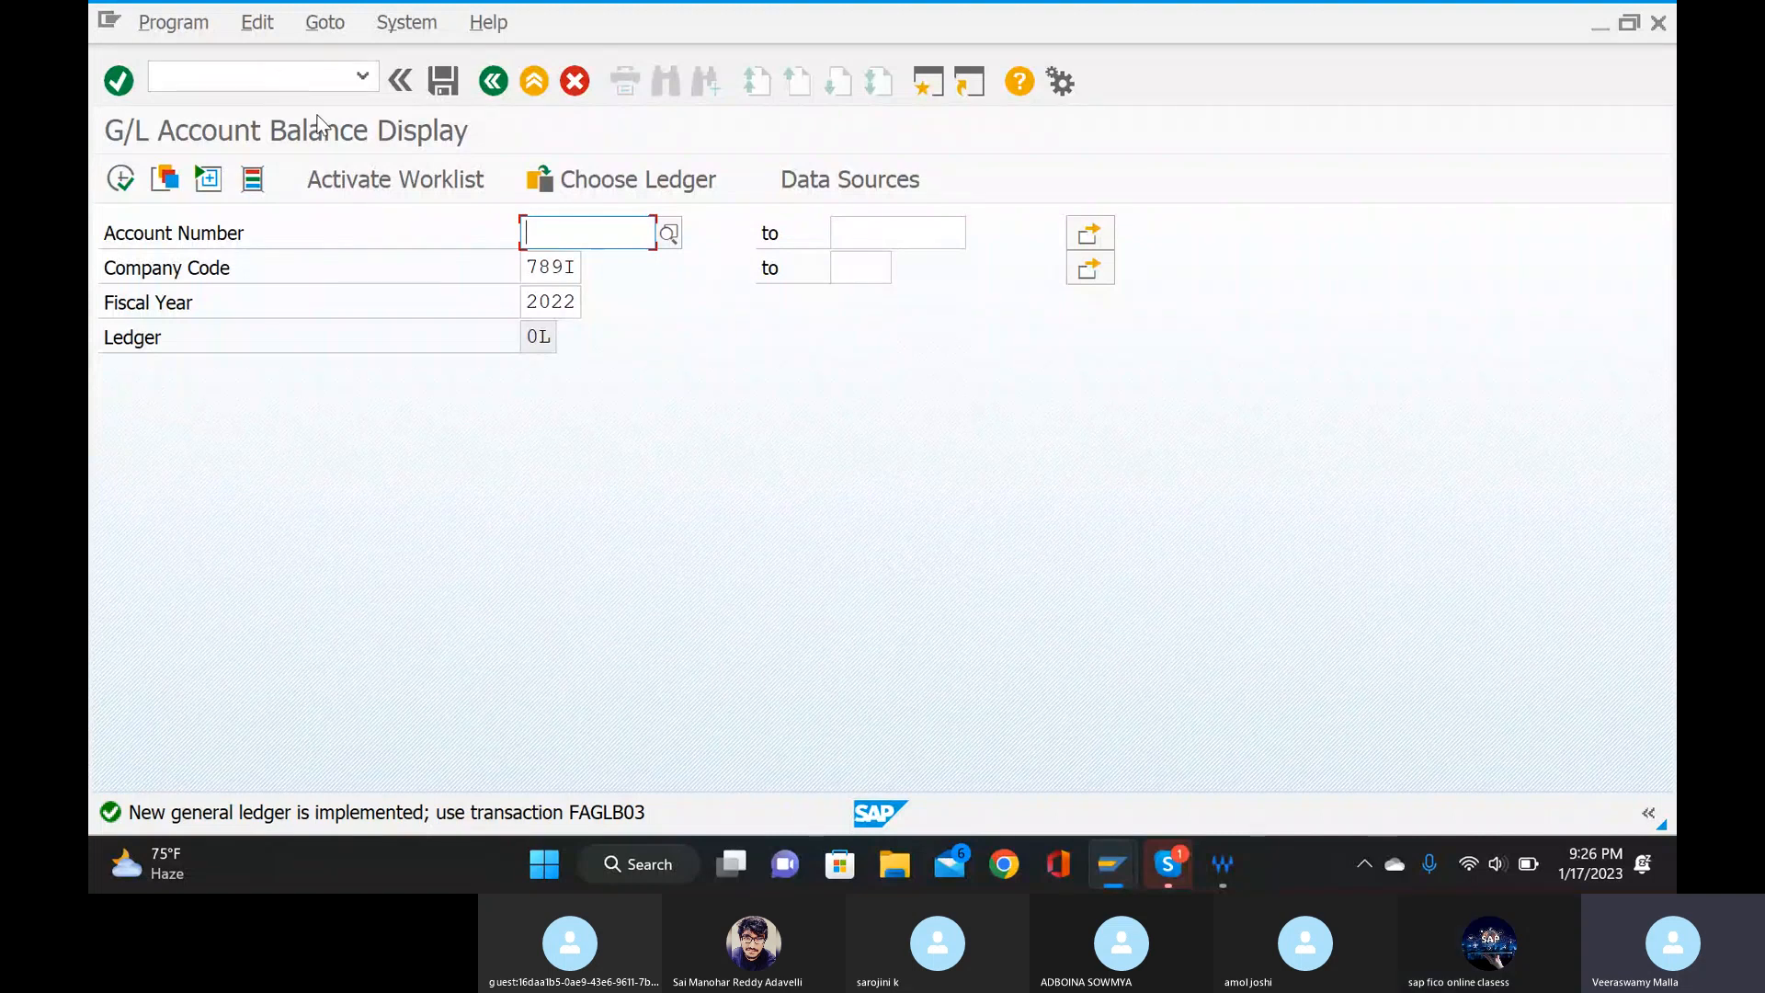
Pick the icici bank account from a chart of accounts 789I search and display its balances for fiscal year 2022.
{"action": "left_click", "coordinate": [663, 235]}
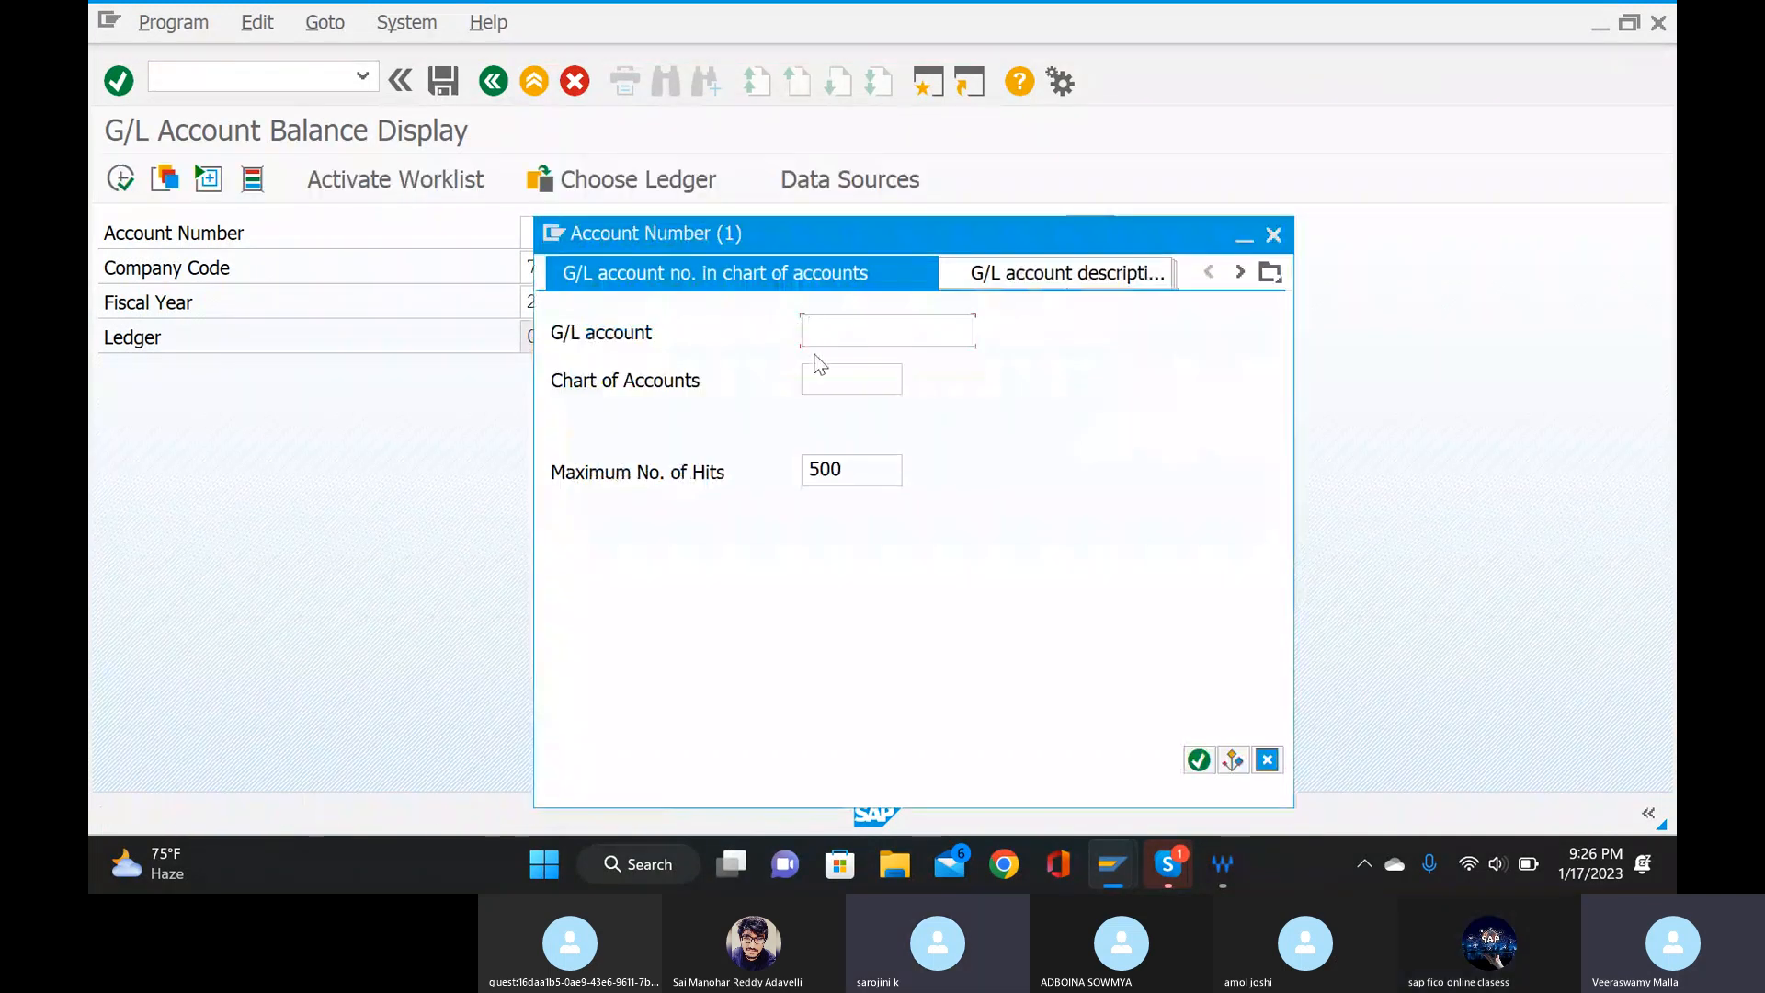
{"action": "left_click", "coordinate": [813, 380]}
{"action": "type", "text": "78"}
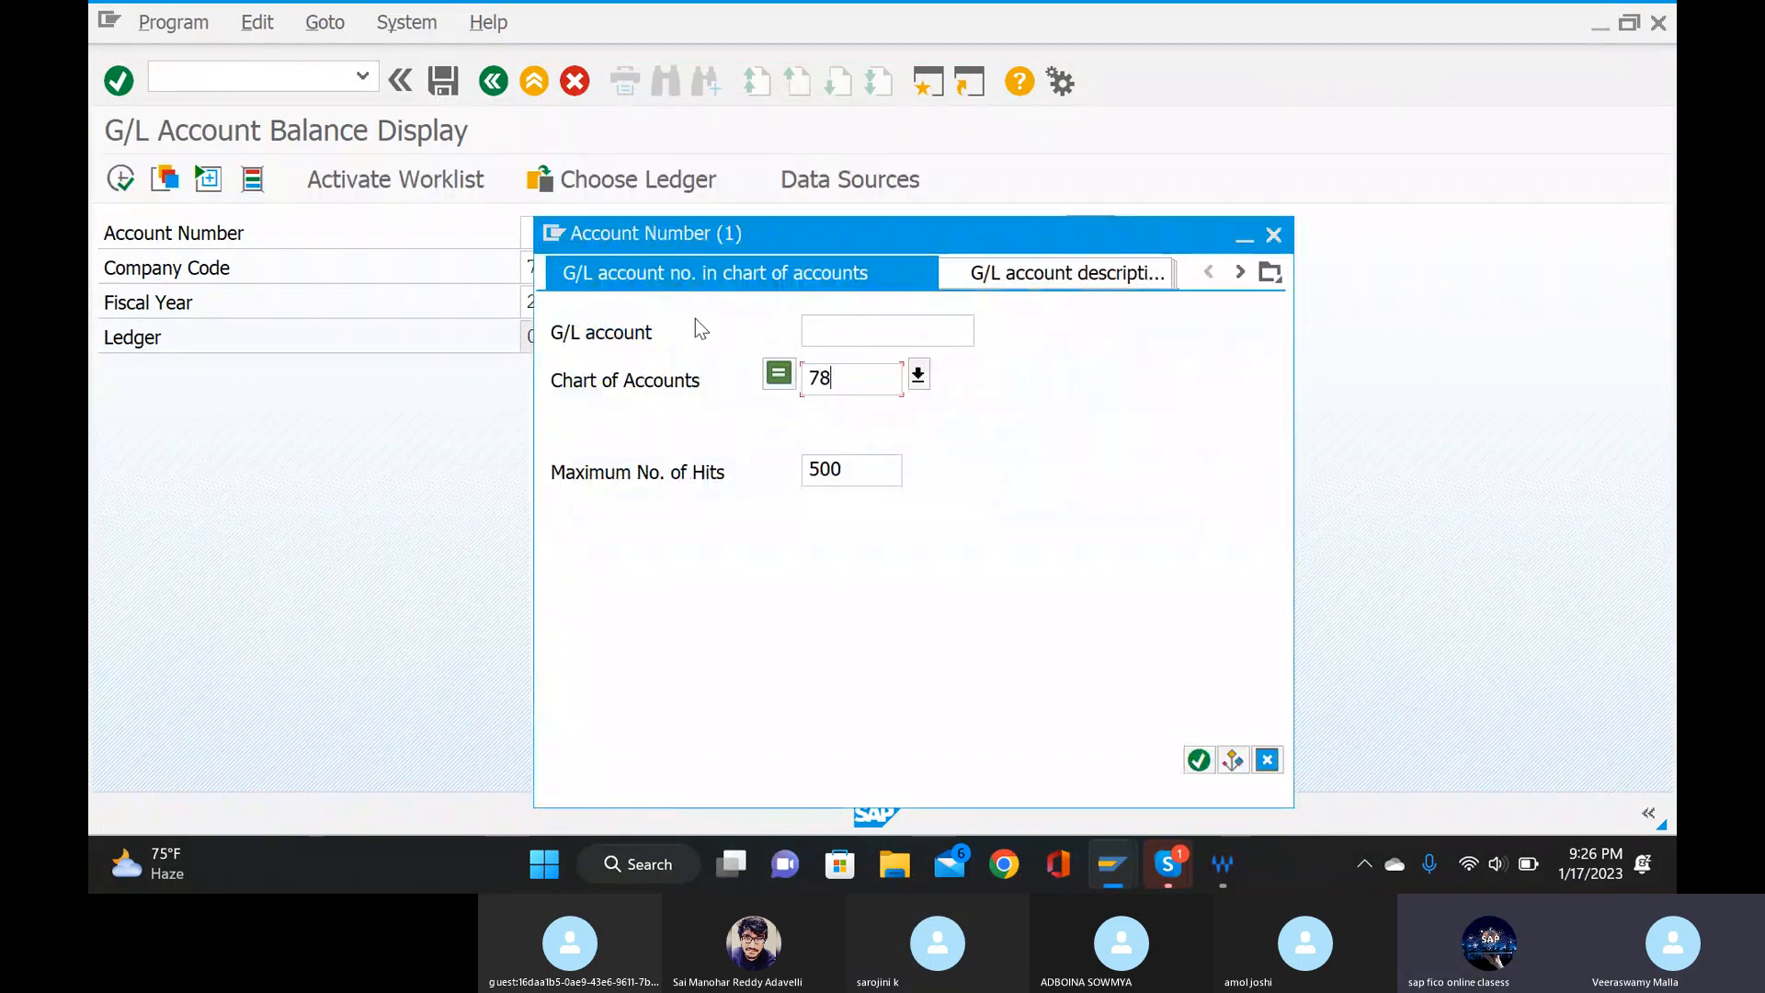
{"action": "type", "text": "9i"}
{"action": "left_click", "coordinate": [1196, 759]}
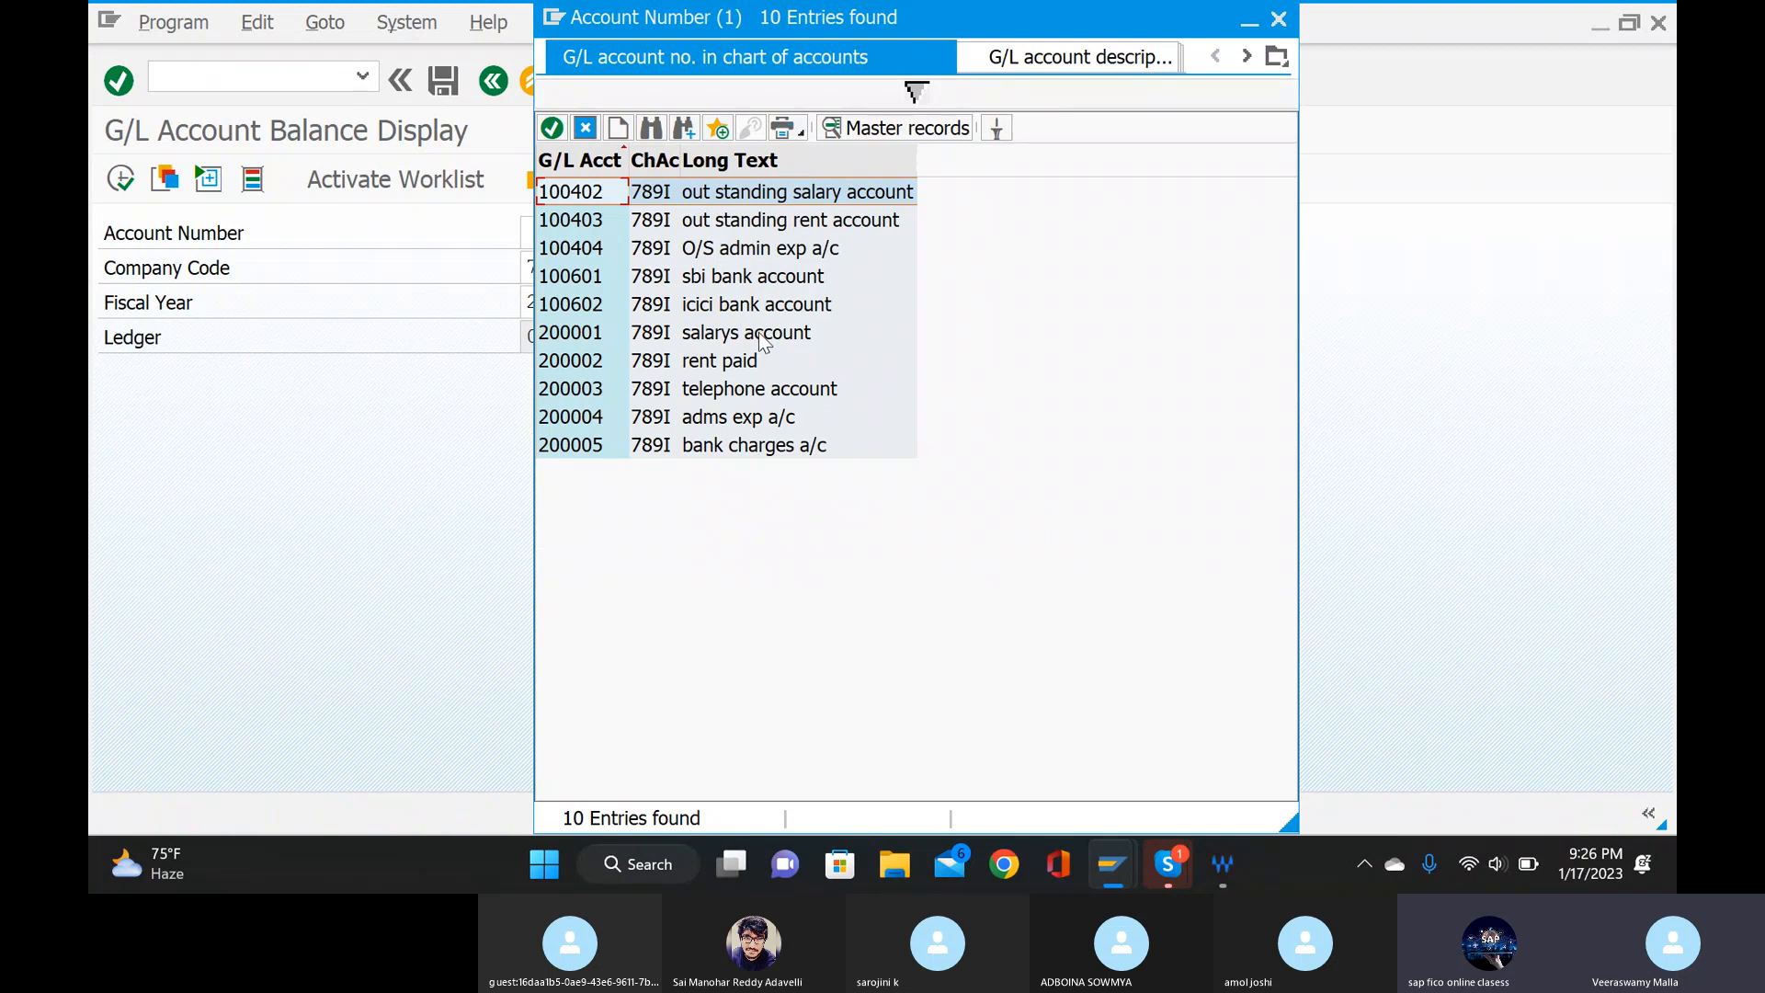
{"action": "double_click", "coordinate": [760, 305]}
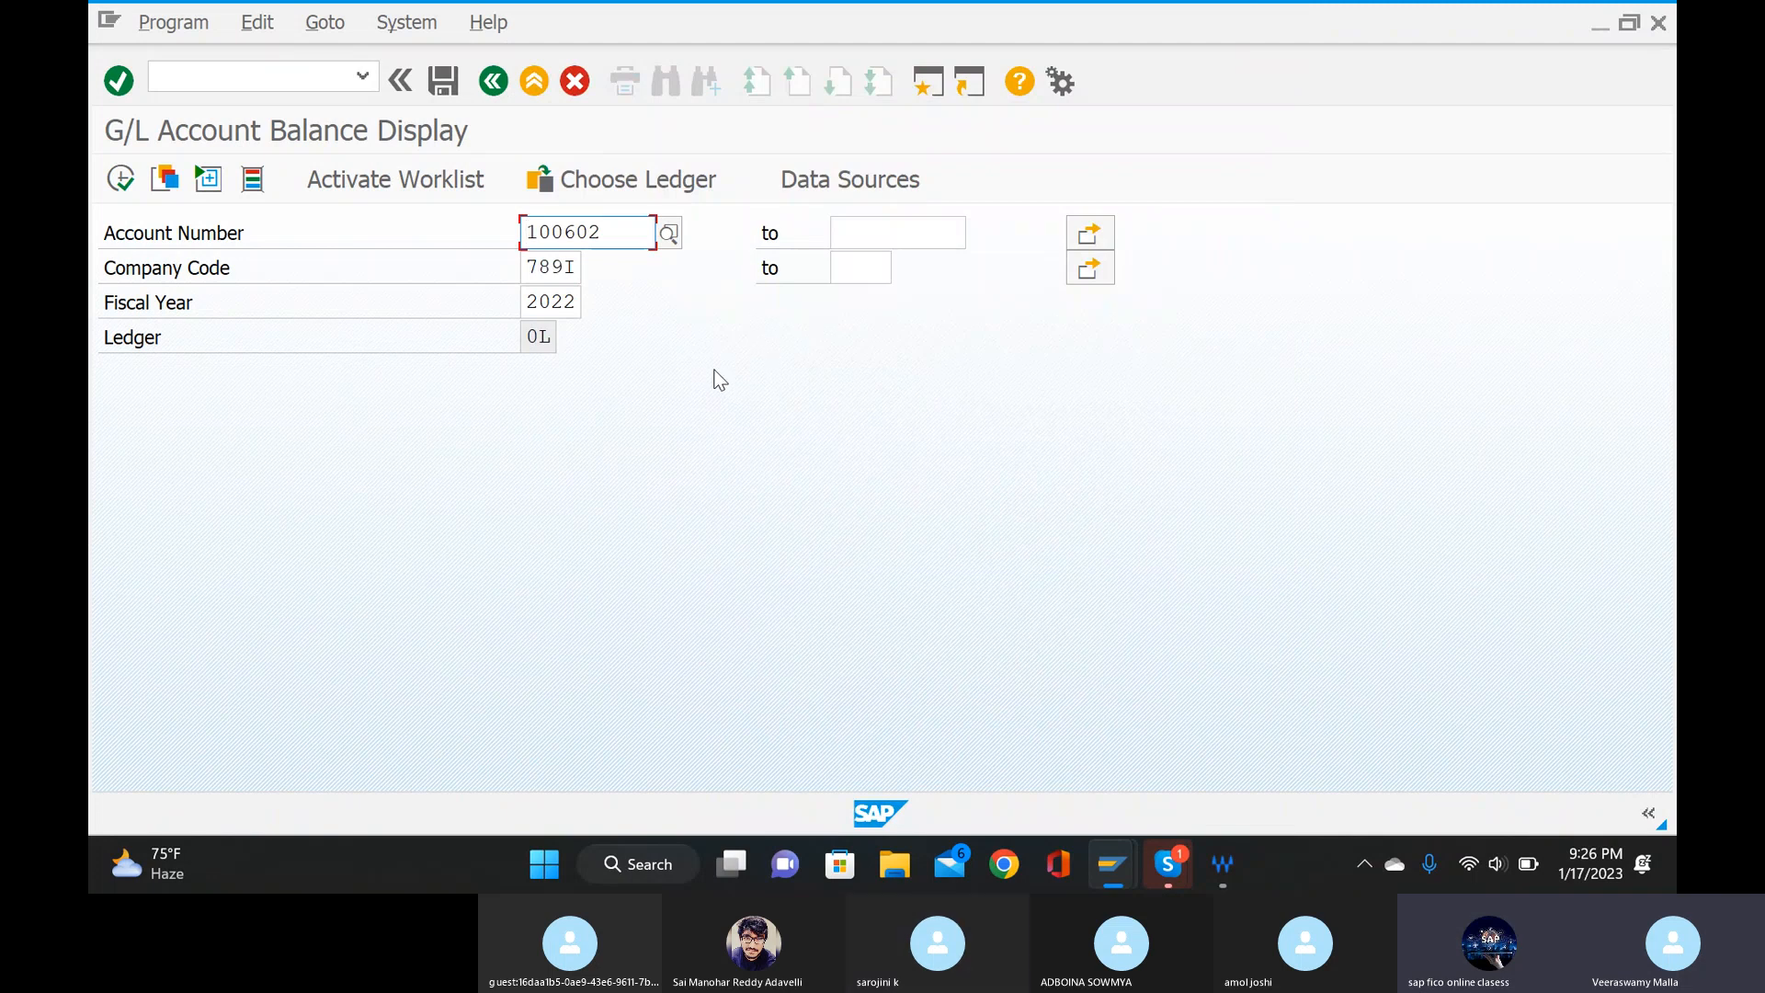
{"action": "left_click", "coordinate": [120, 178]}
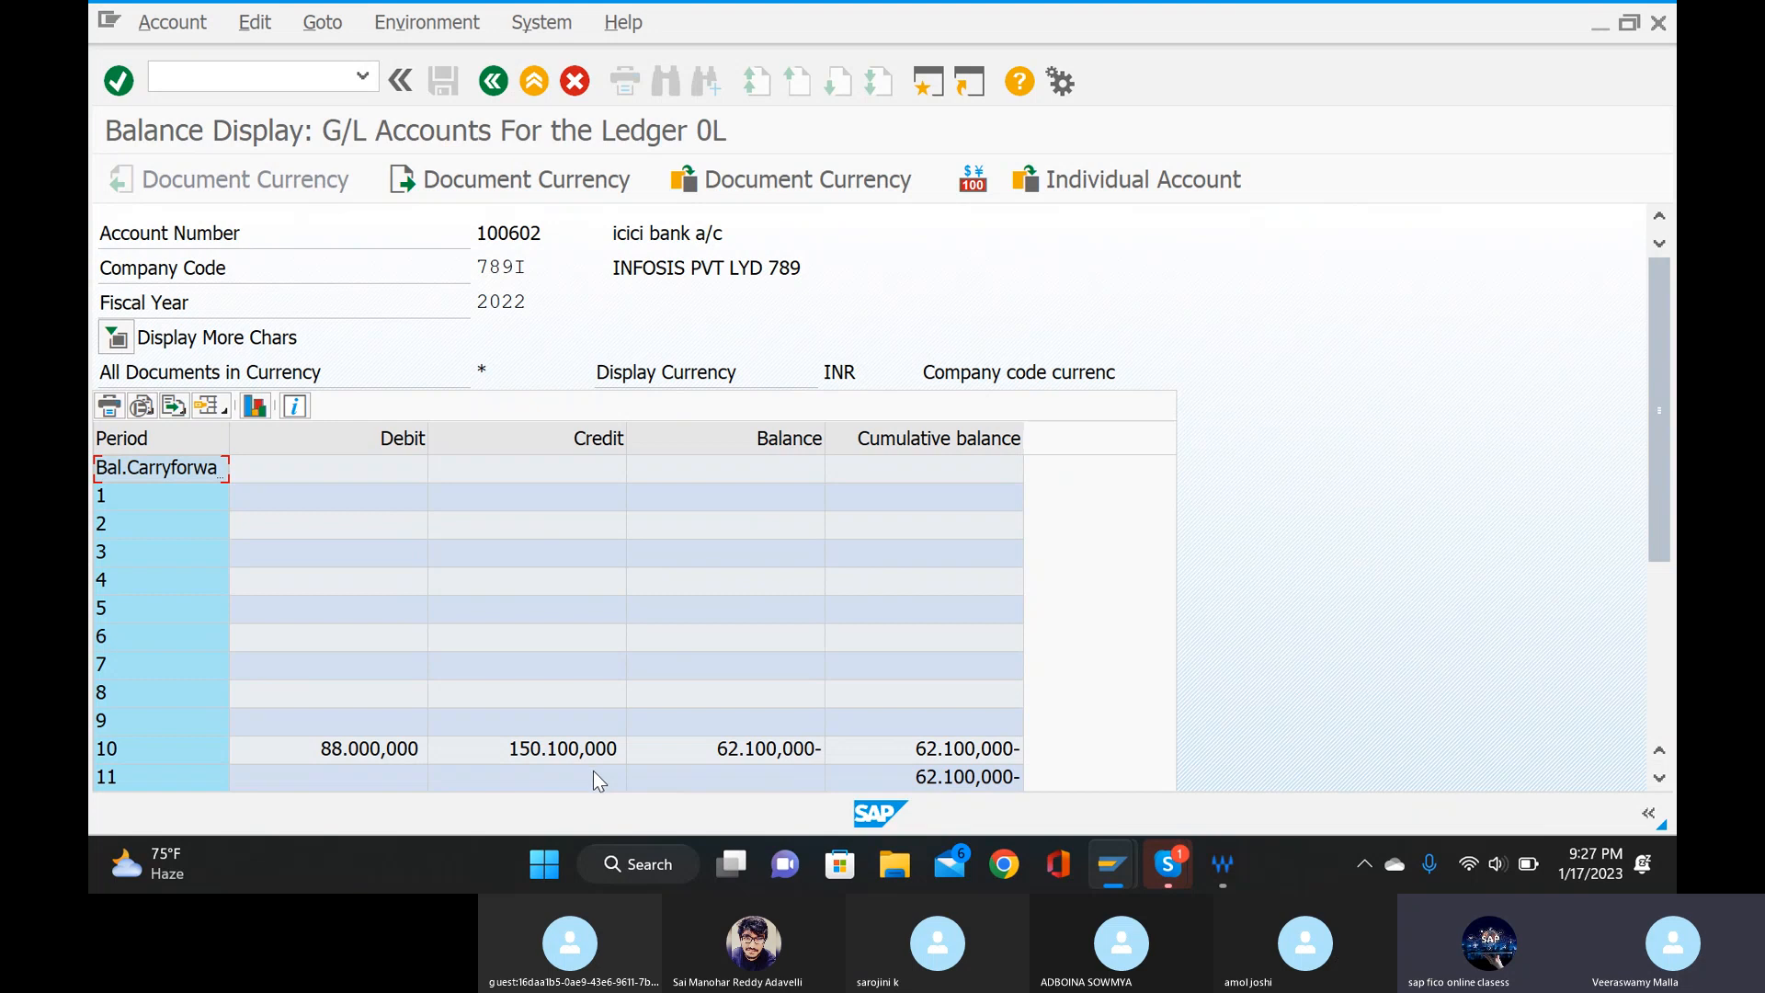
{"action": "left_click", "coordinate": [1181, 246]}
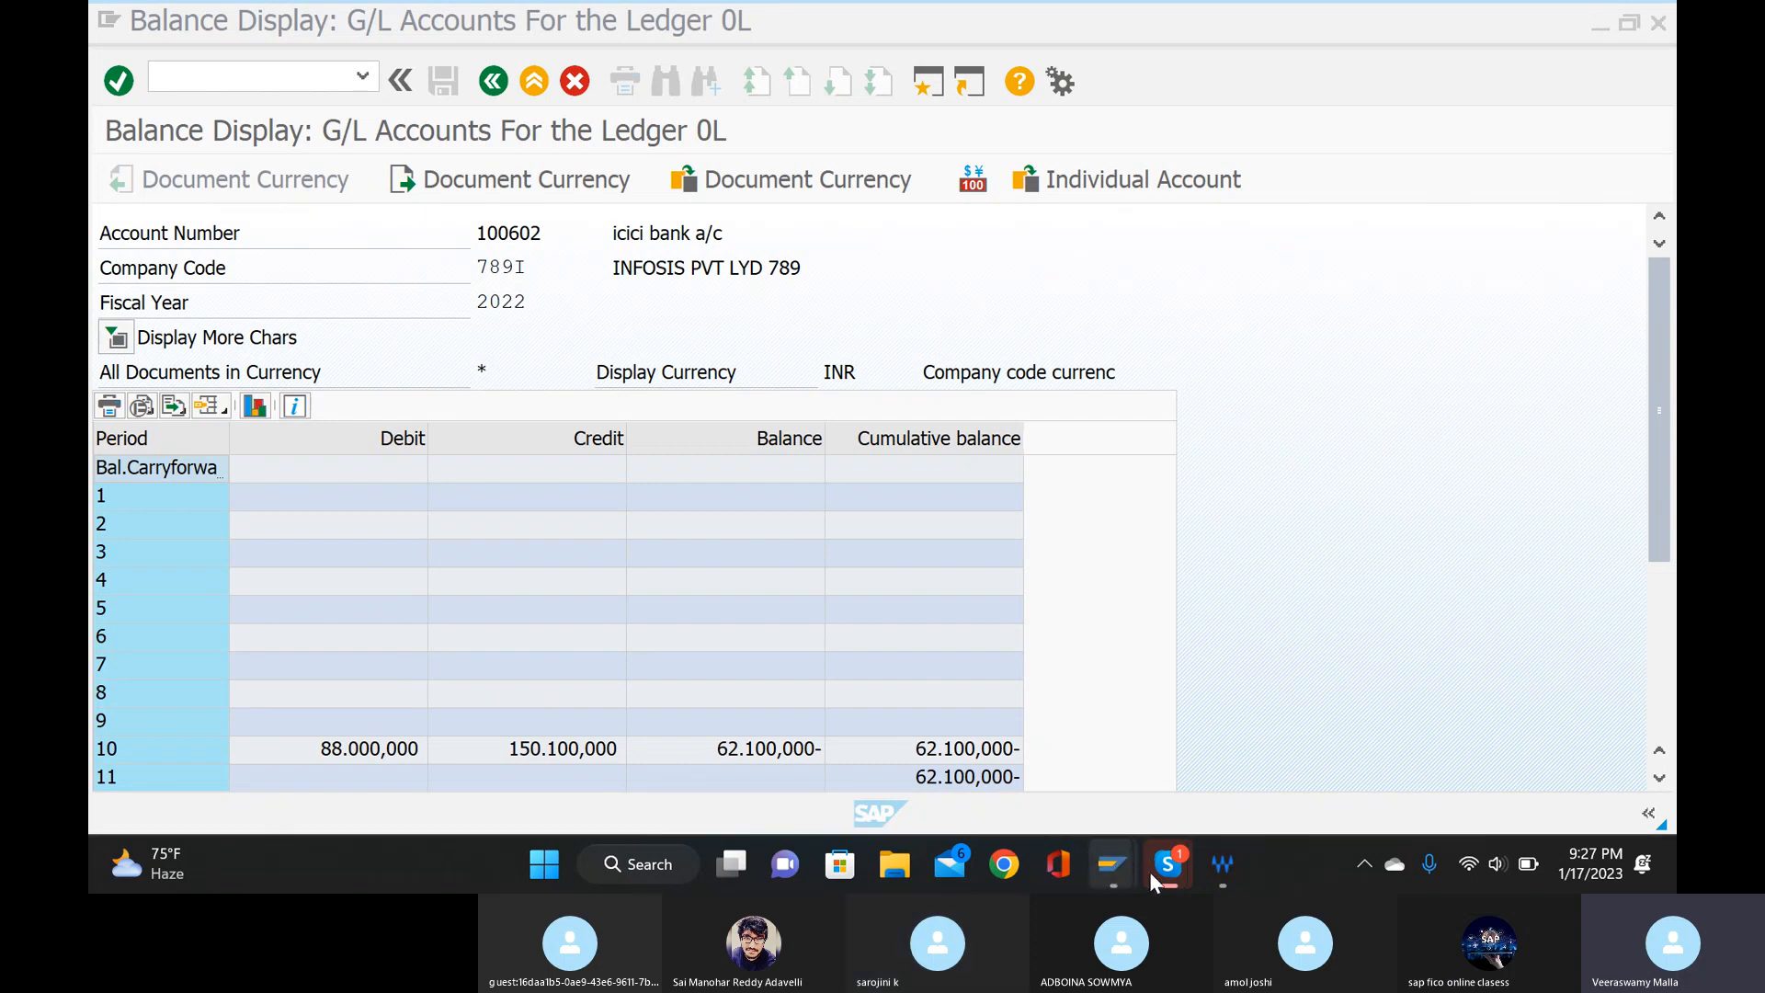
Switch to the Skype call, open its chat and view the shared image captioned basic configurations.
{"action": "mouse_move", "coordinate": [1176, 875]}
{"action": "left_click", "coordinate": [1119, 736]}
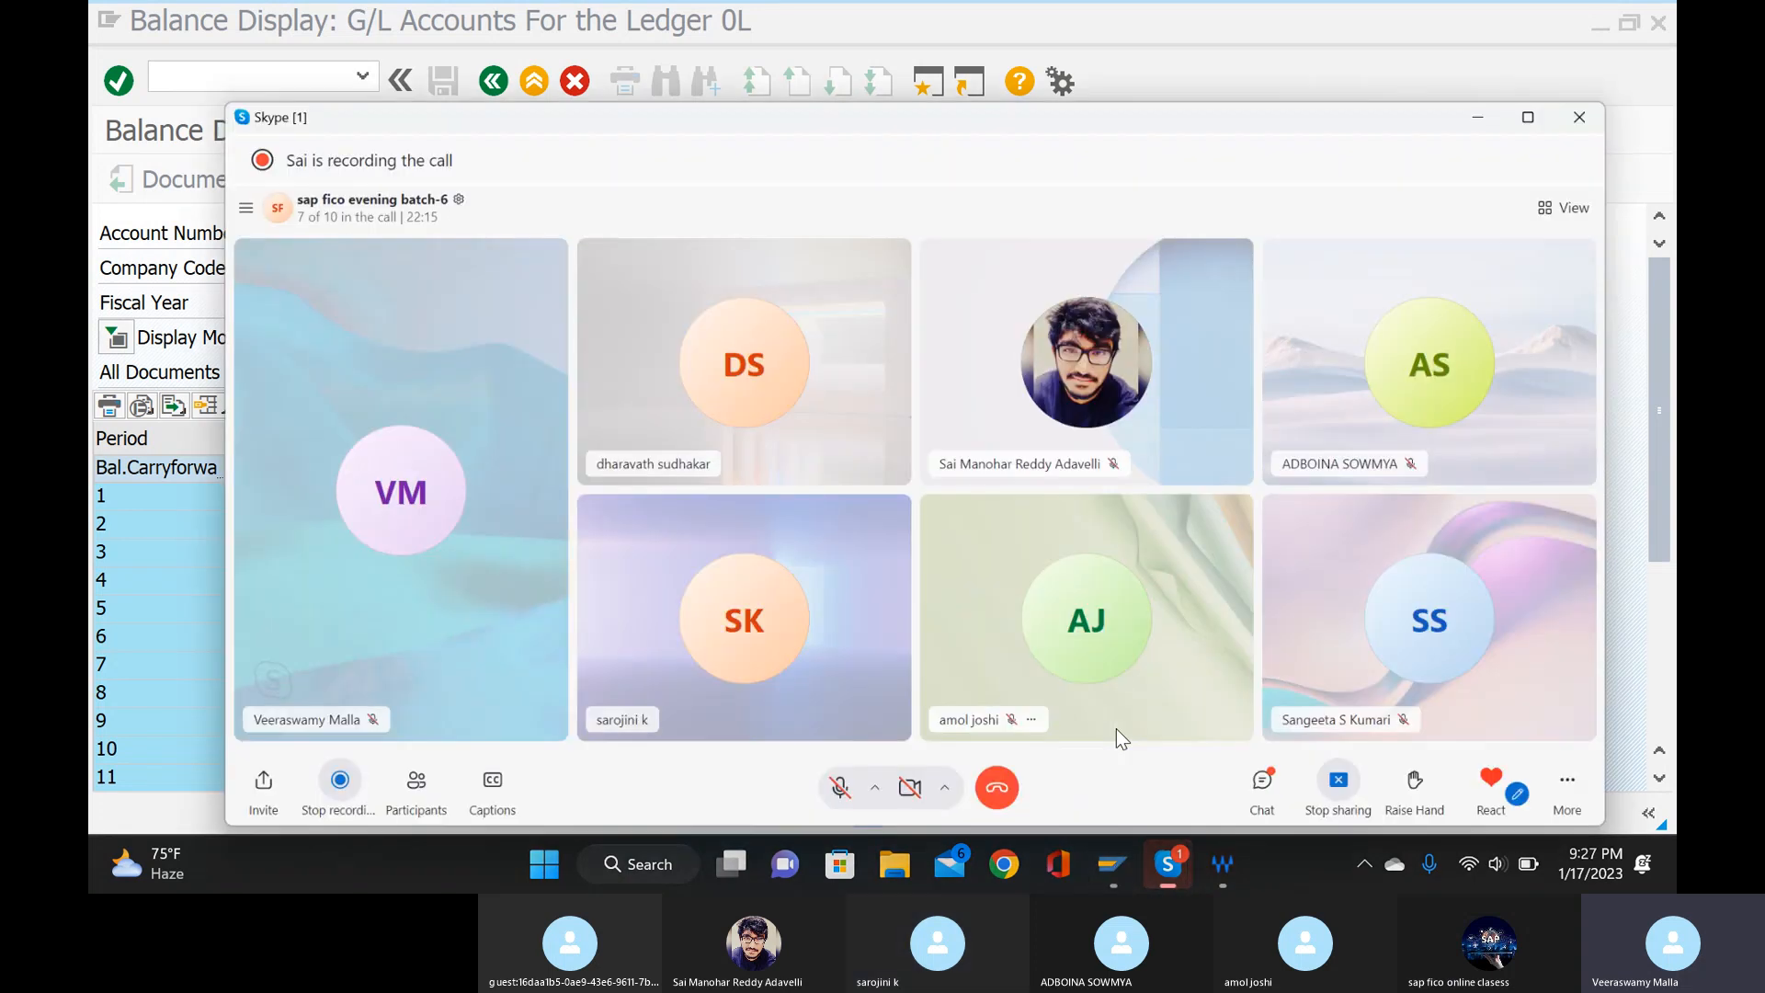
{"action": "left_click", "coordinate": [1297, 781]}
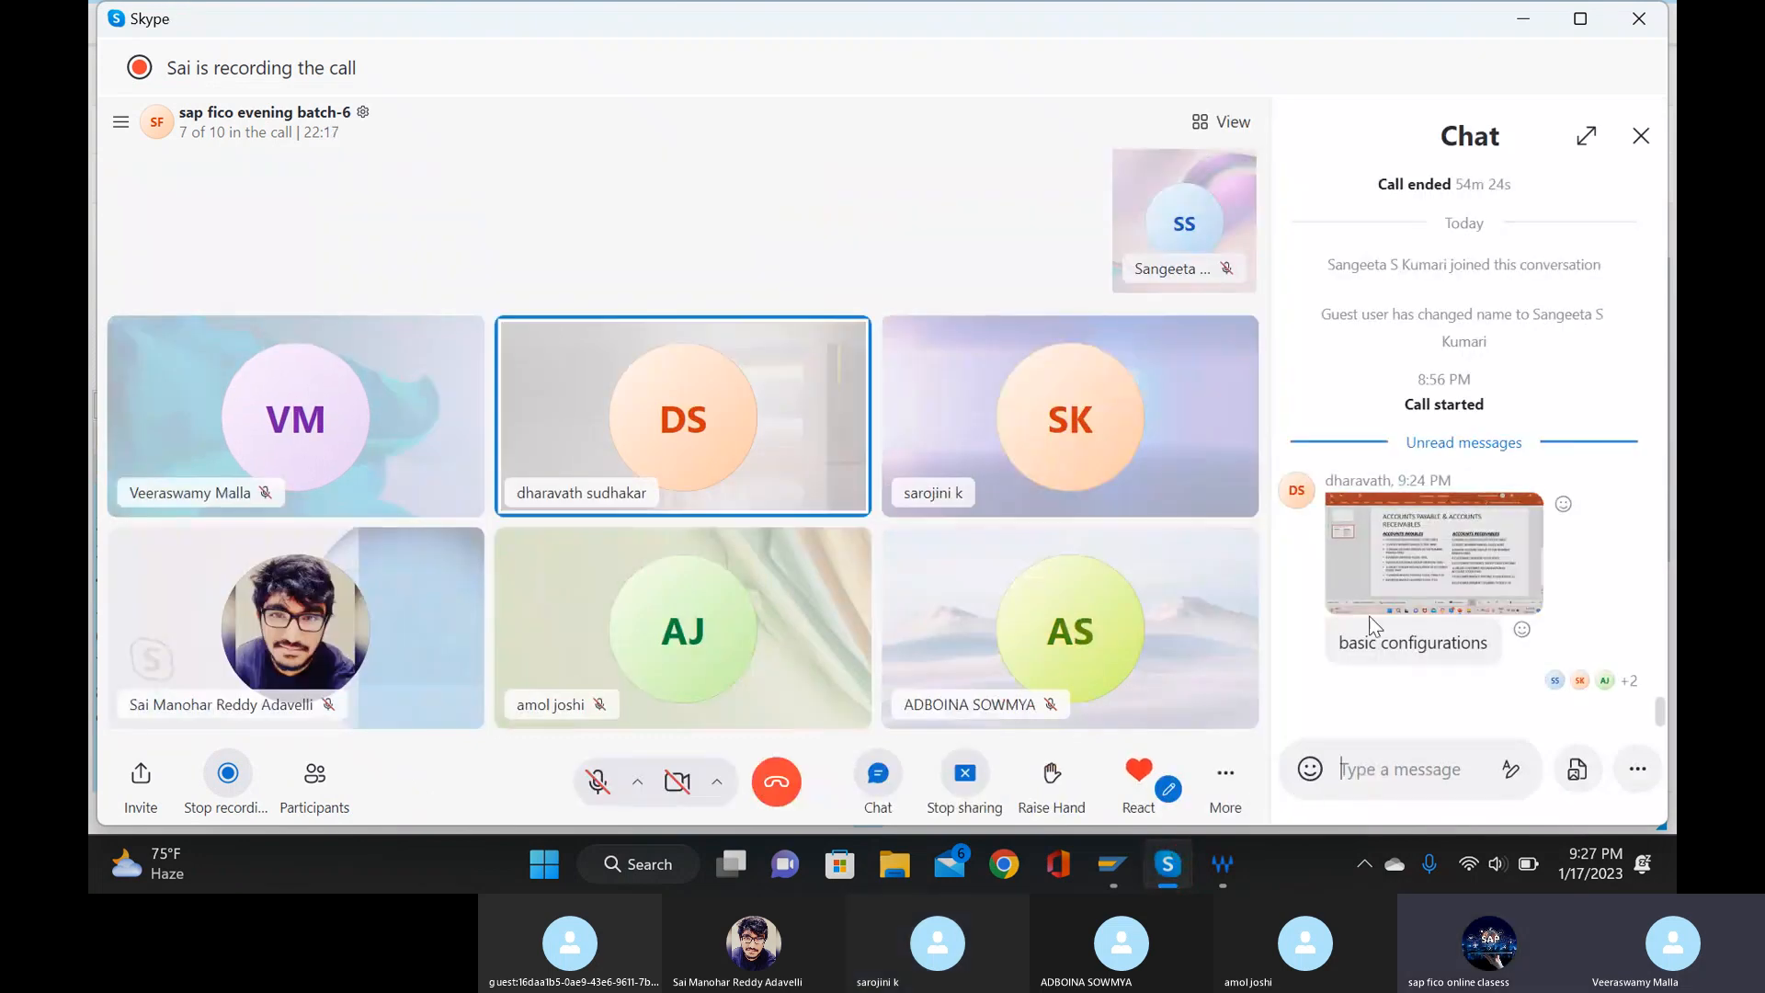
{"action": "left_click", "coordinate": [1430, 564]}
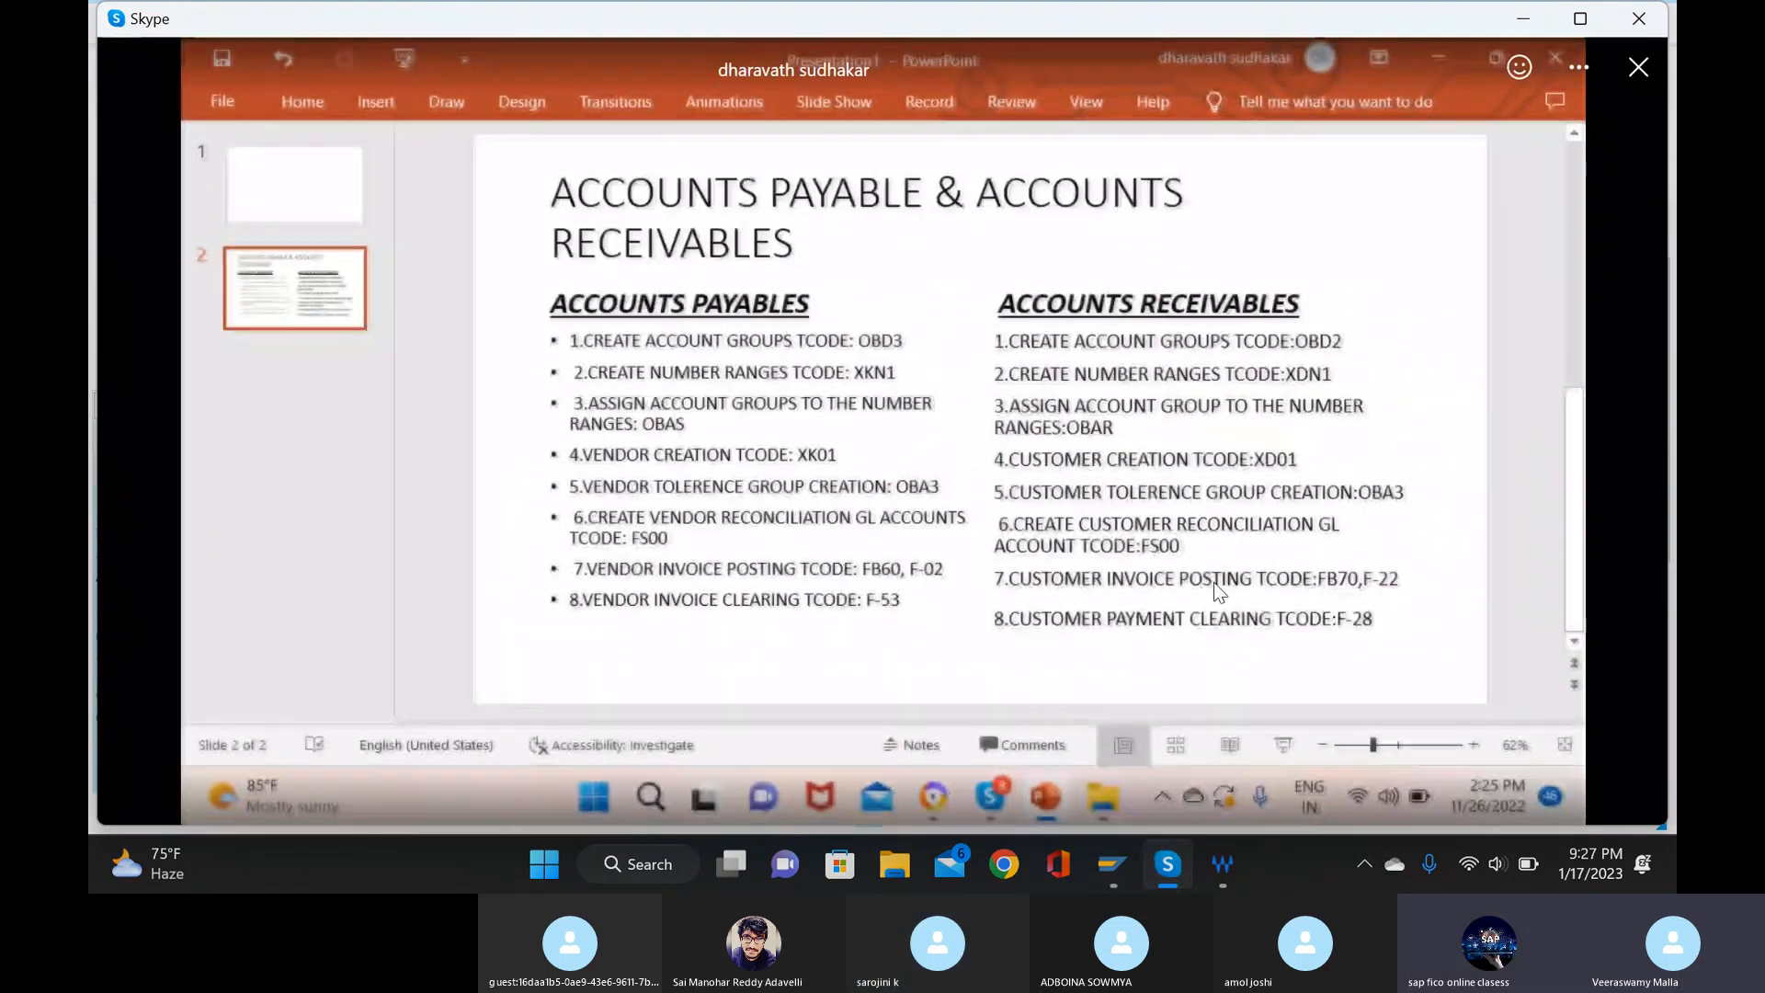